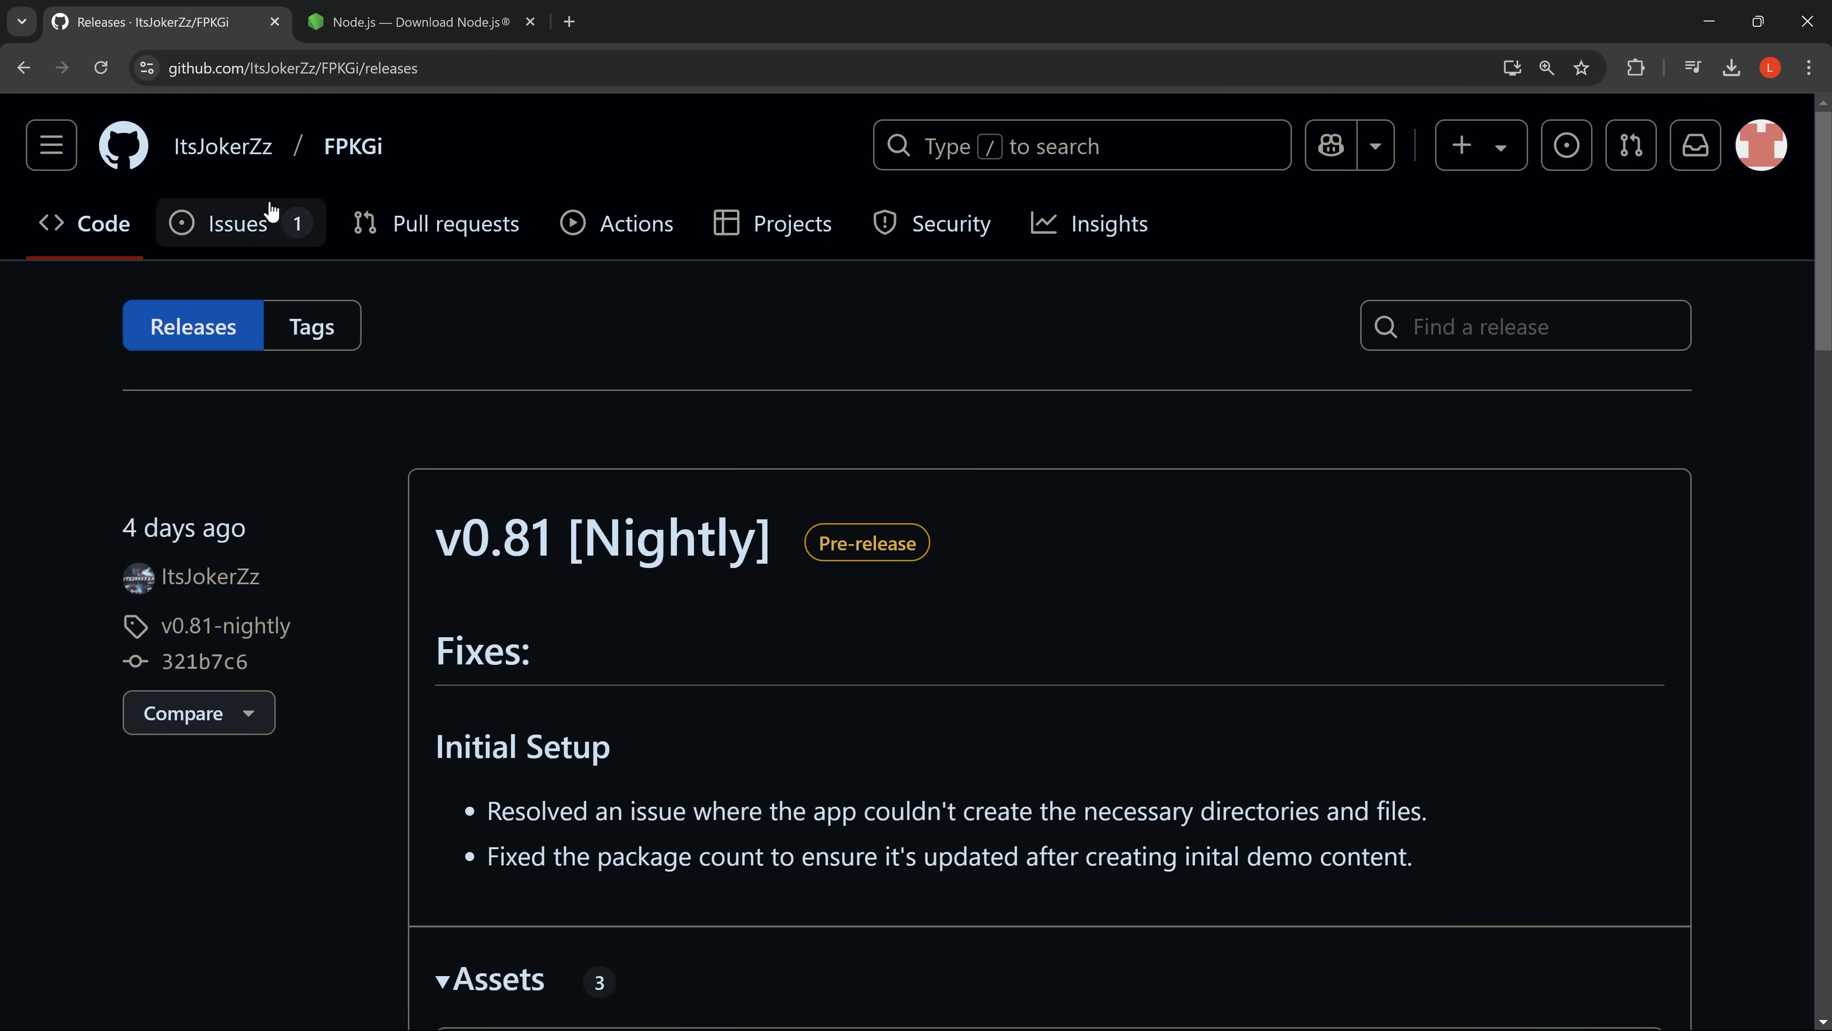
- Check the assets of the v0.81 [Nightly] release and copy FPKGi_v0.81-nightly-build_24.pkg from the desktop to the root of USB (E:)
scroll(853, 661, down, 3)
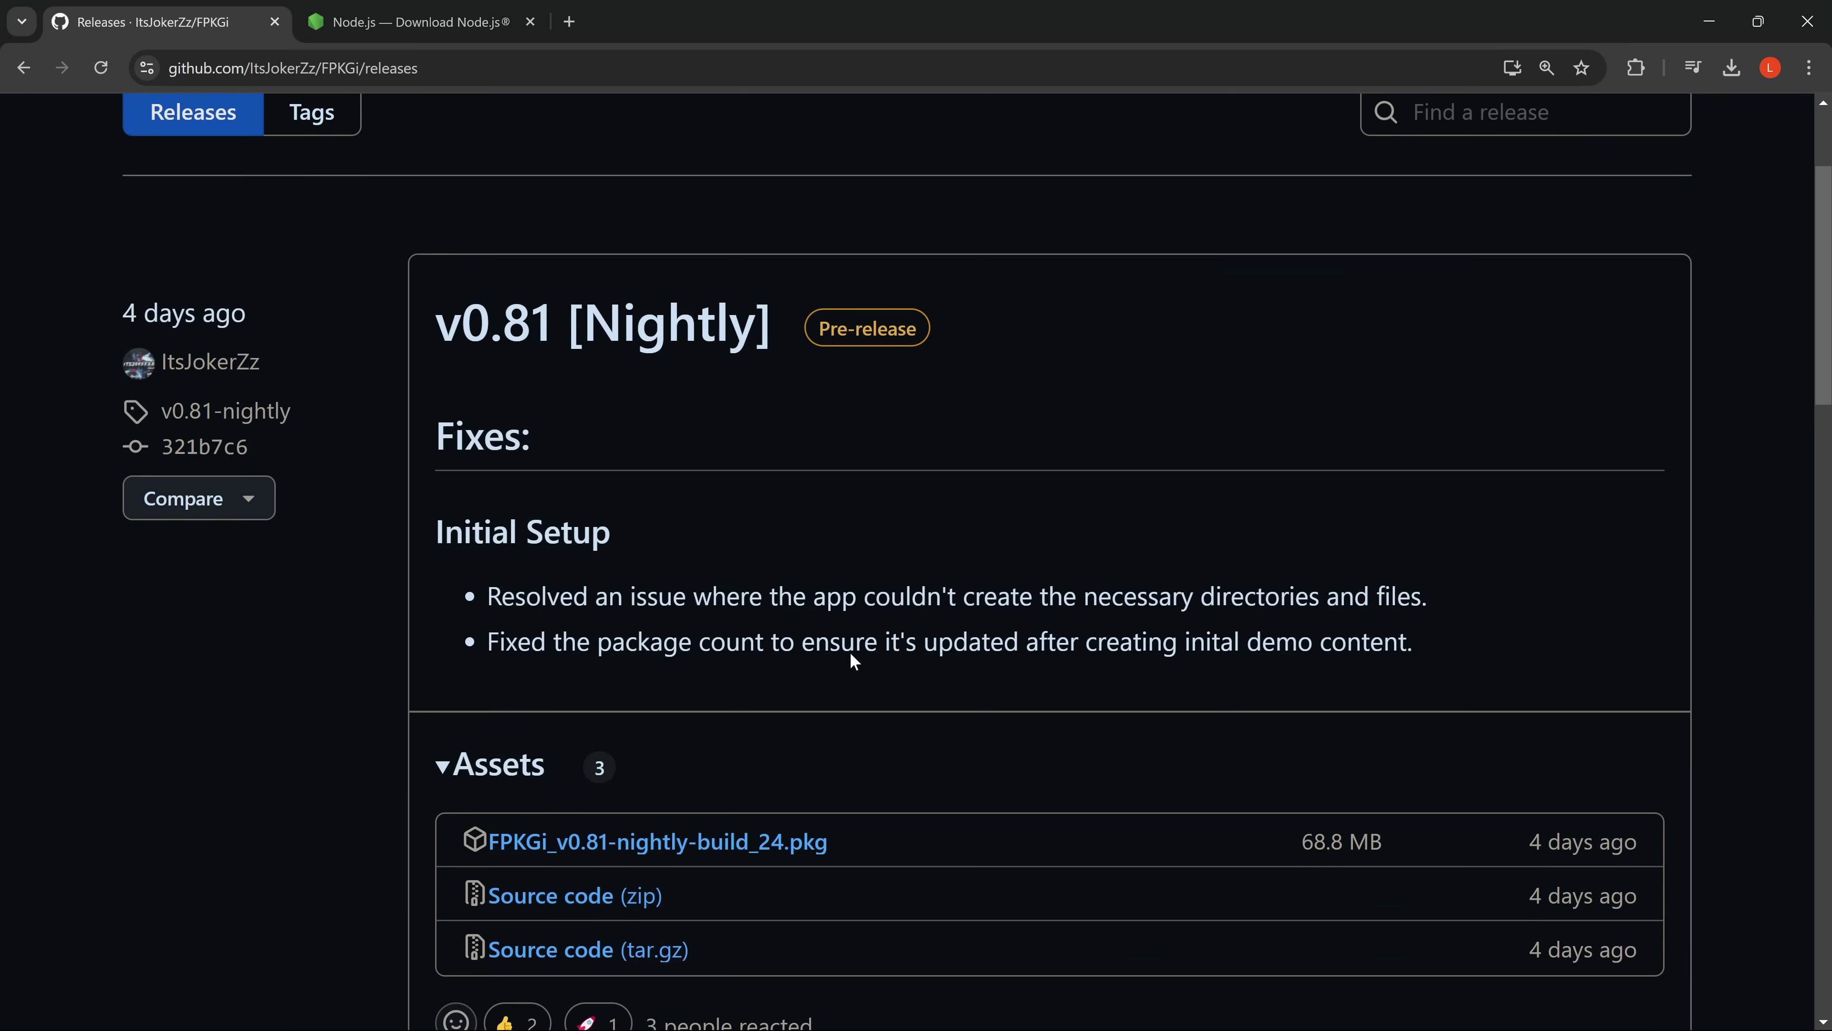
scroll(853, 662, down, 3)
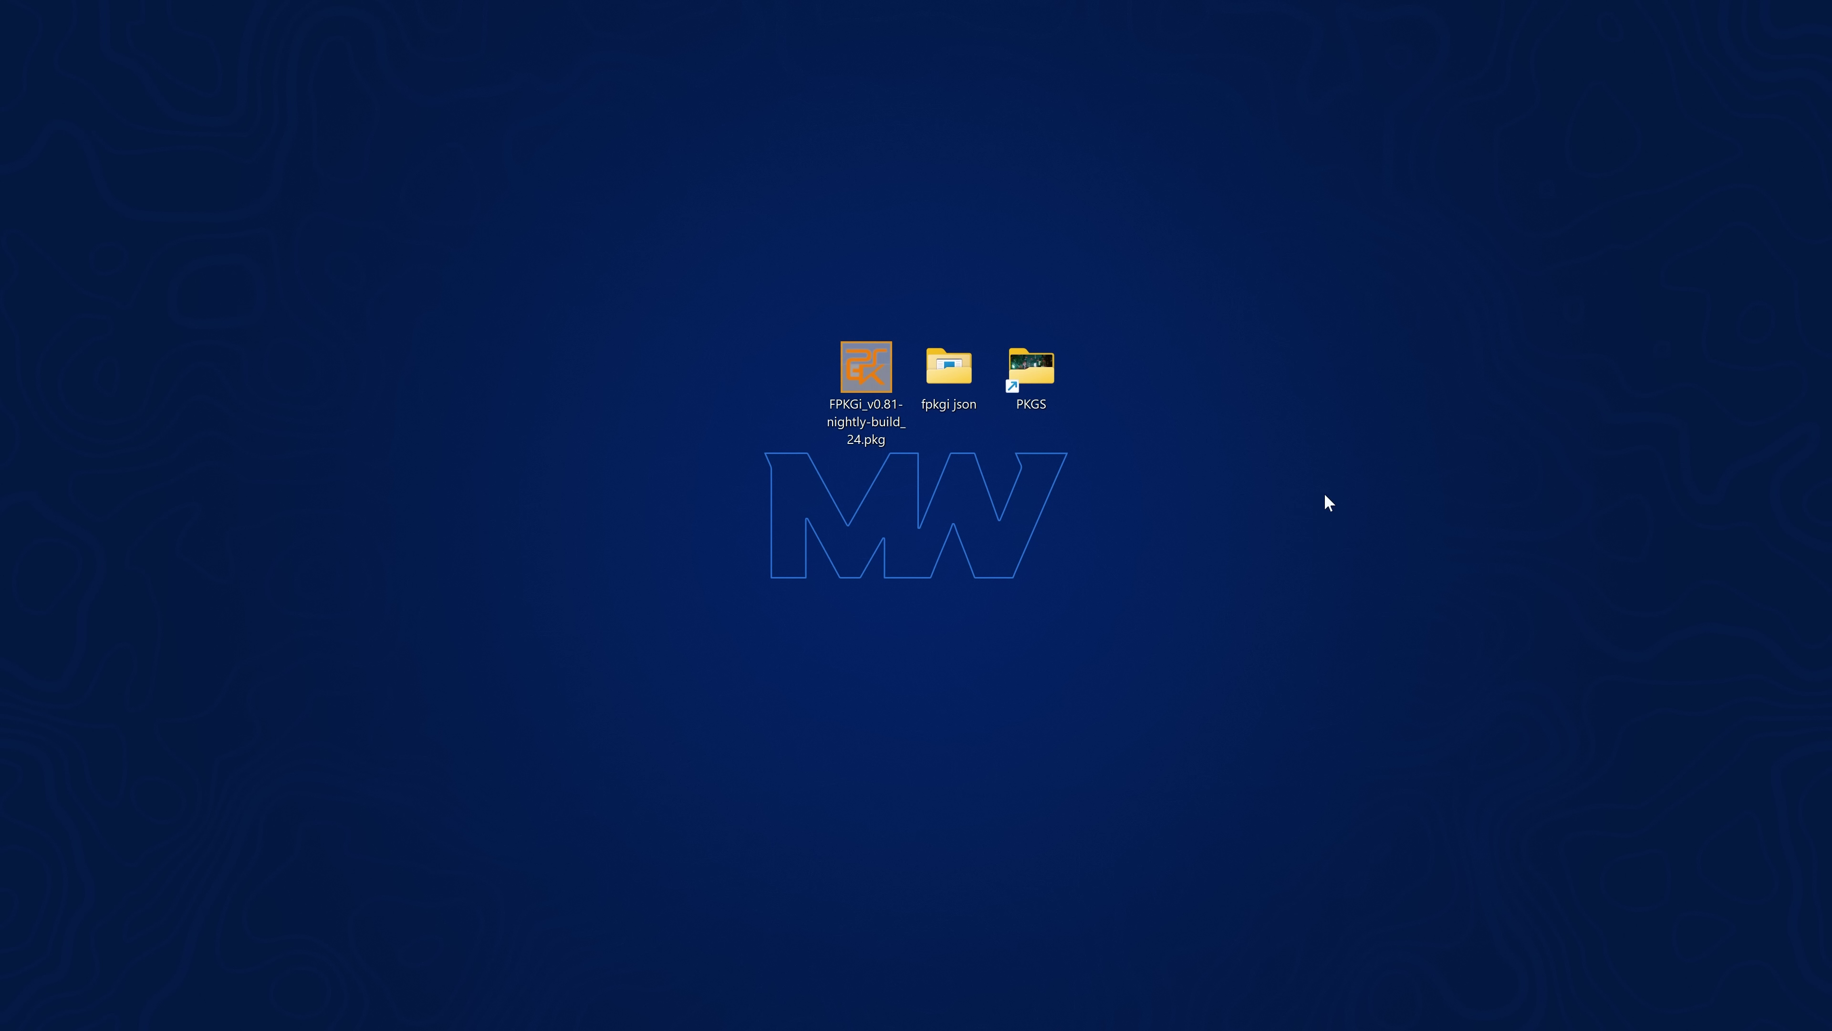
click(900, 888)
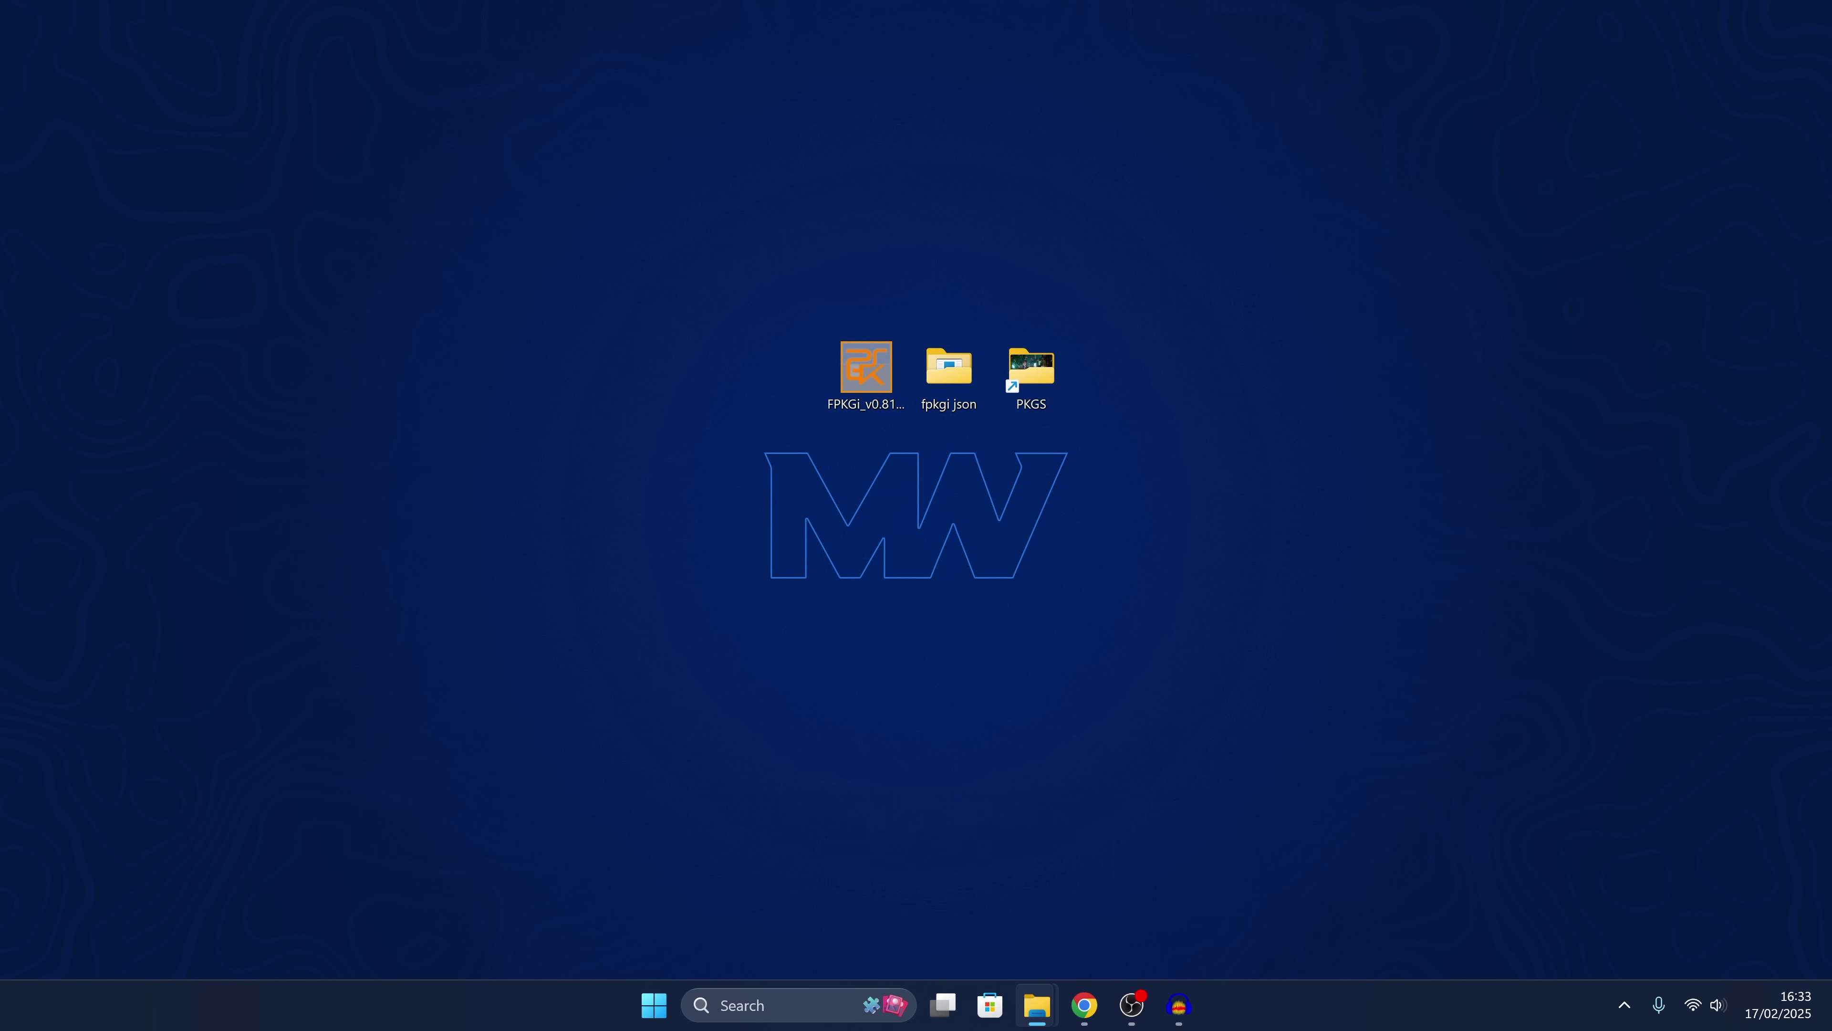
drag(871, 451, 999, 449)
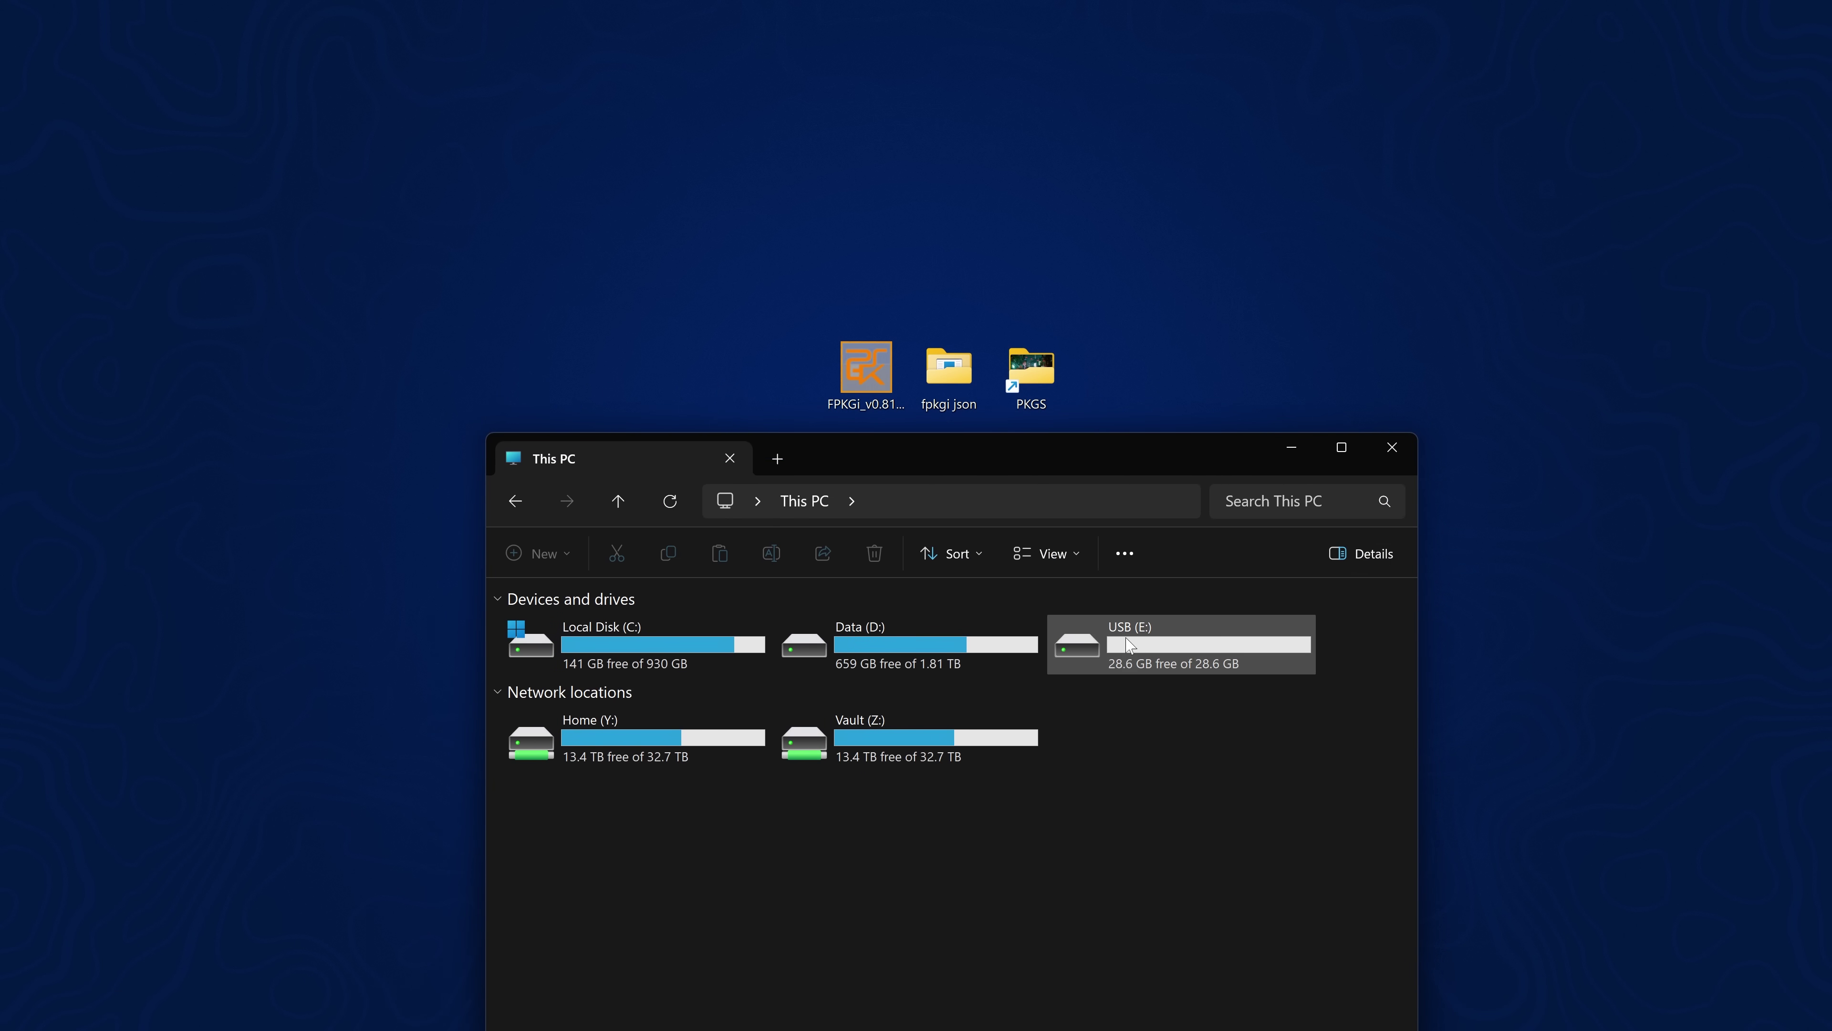
double_click(1141, 658)
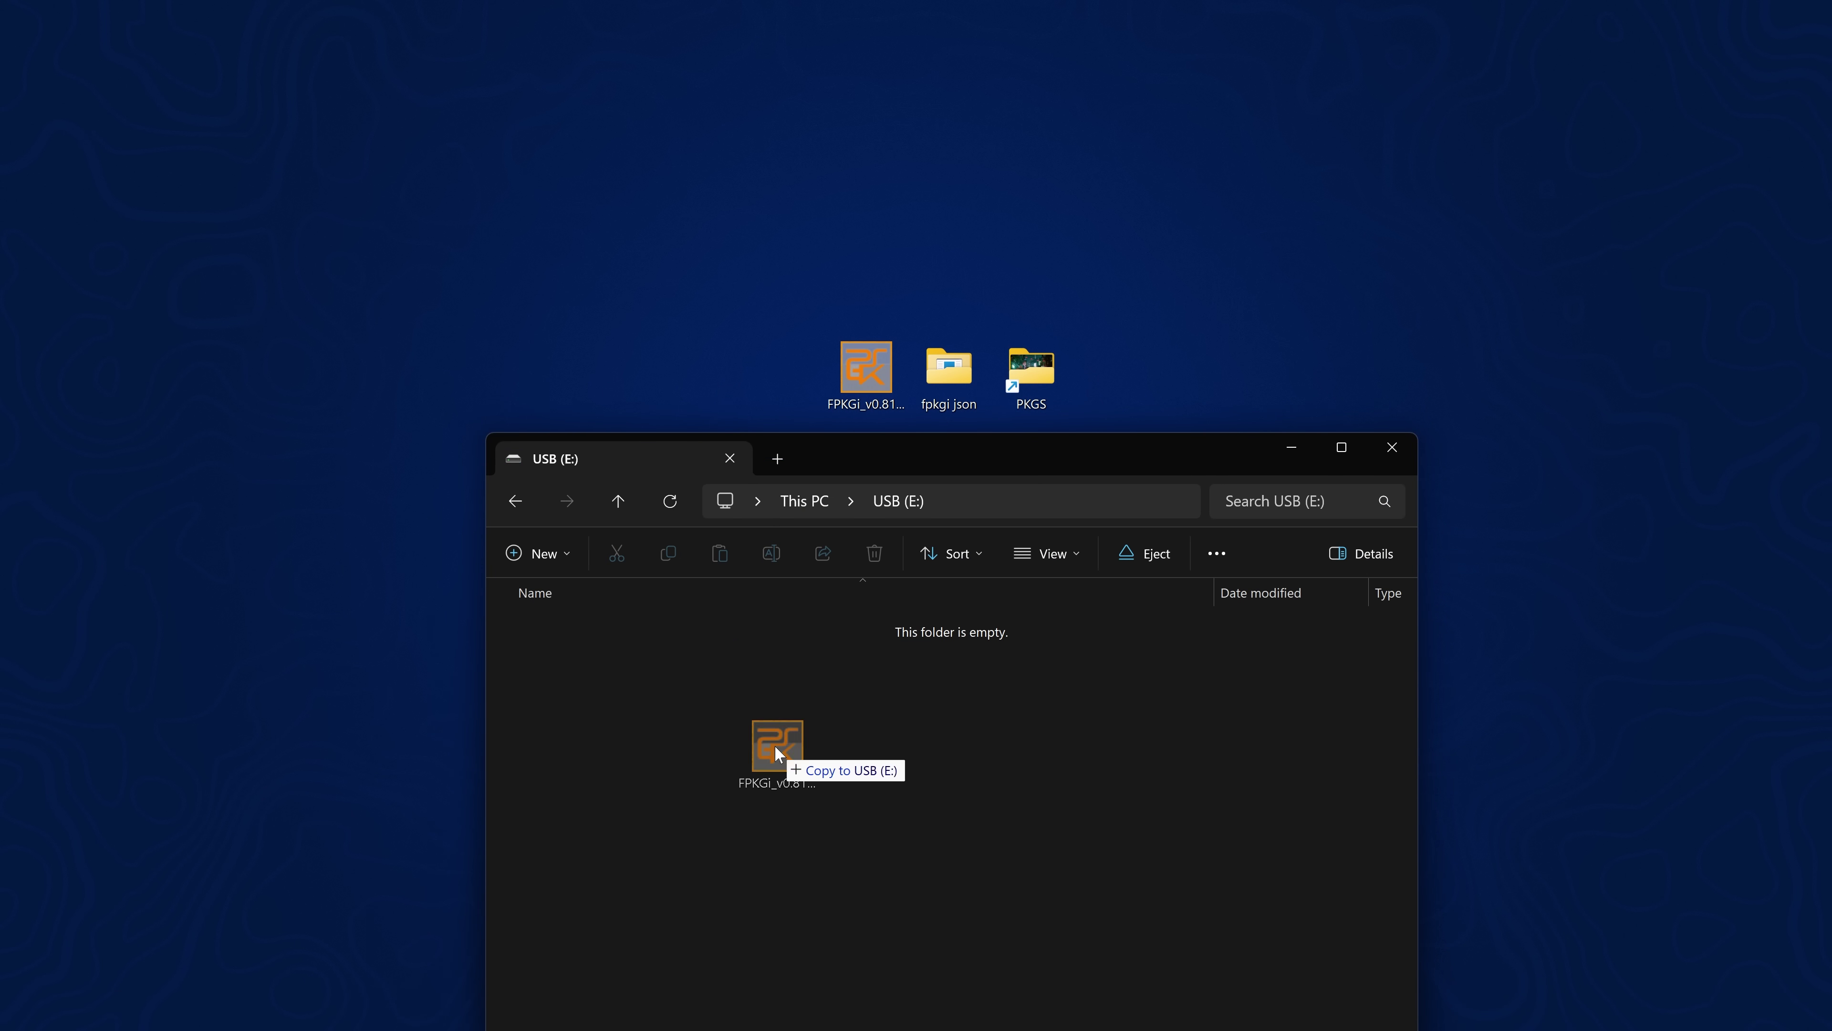
key(ctrl+v)
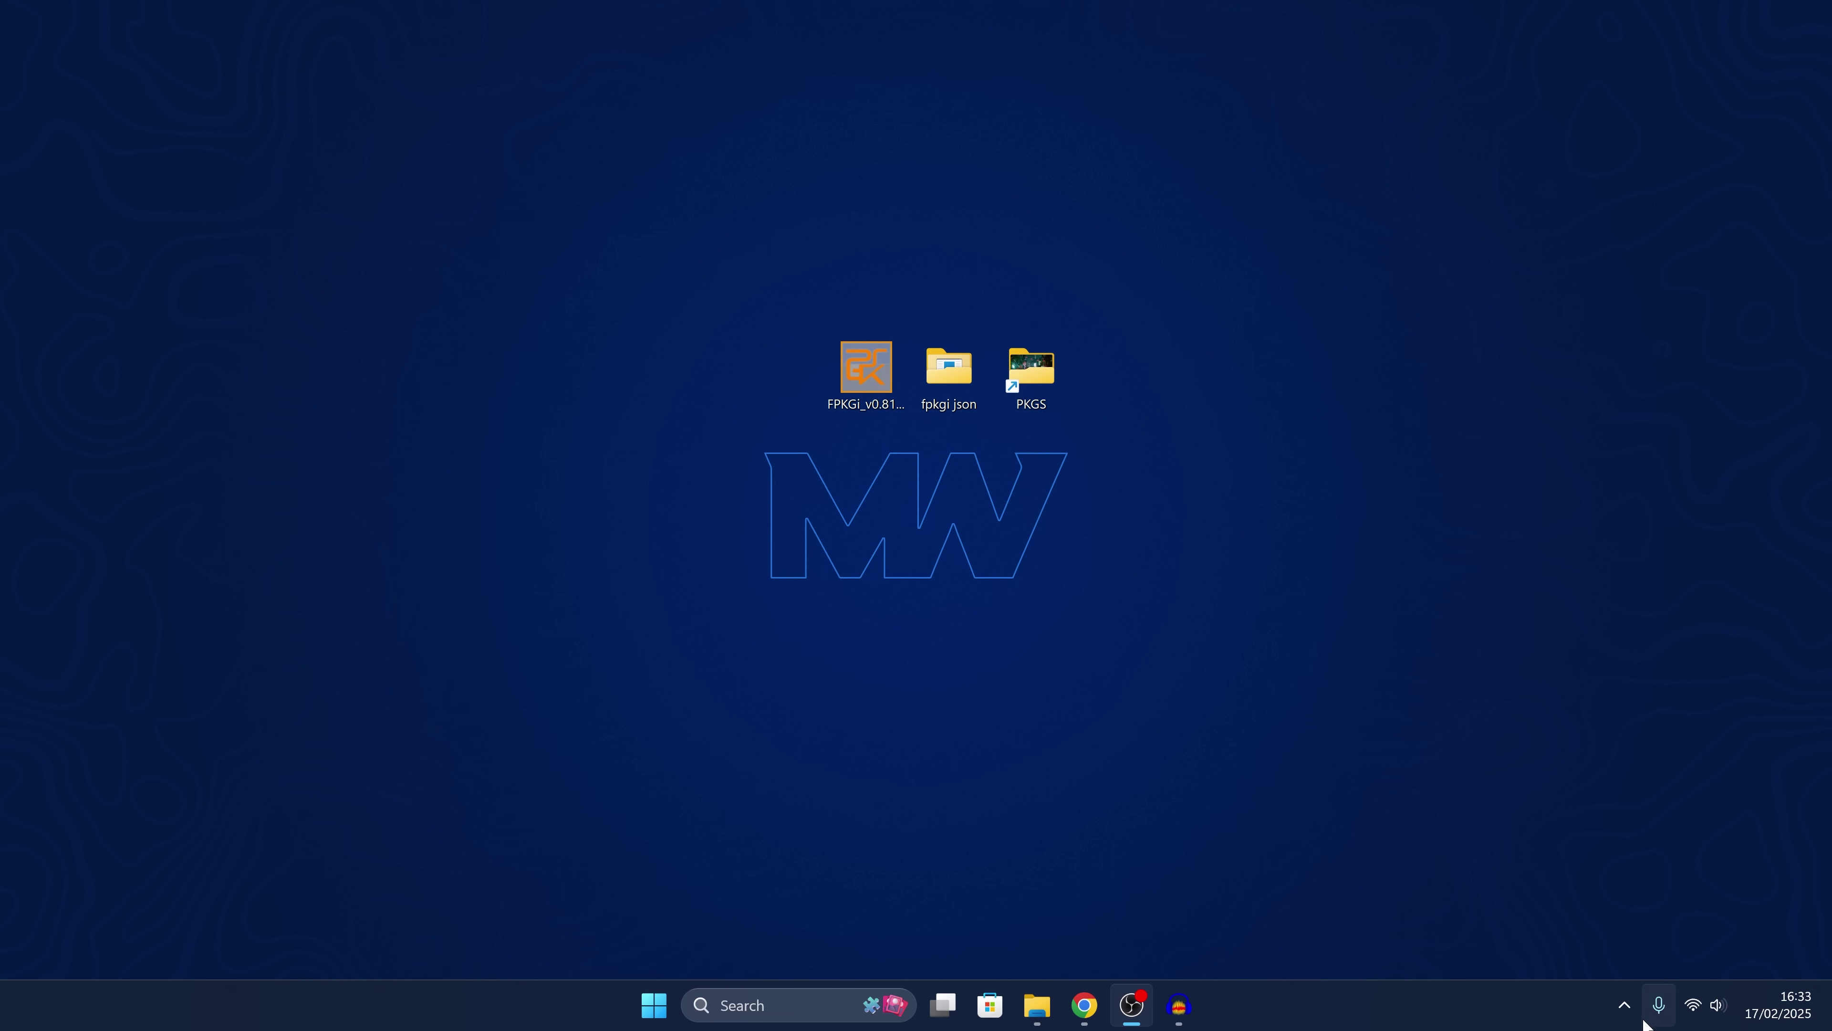
- Safely eject the USB drive from the PC
click(1624, 1005)
click(1539, 939)
click(1587, 989)
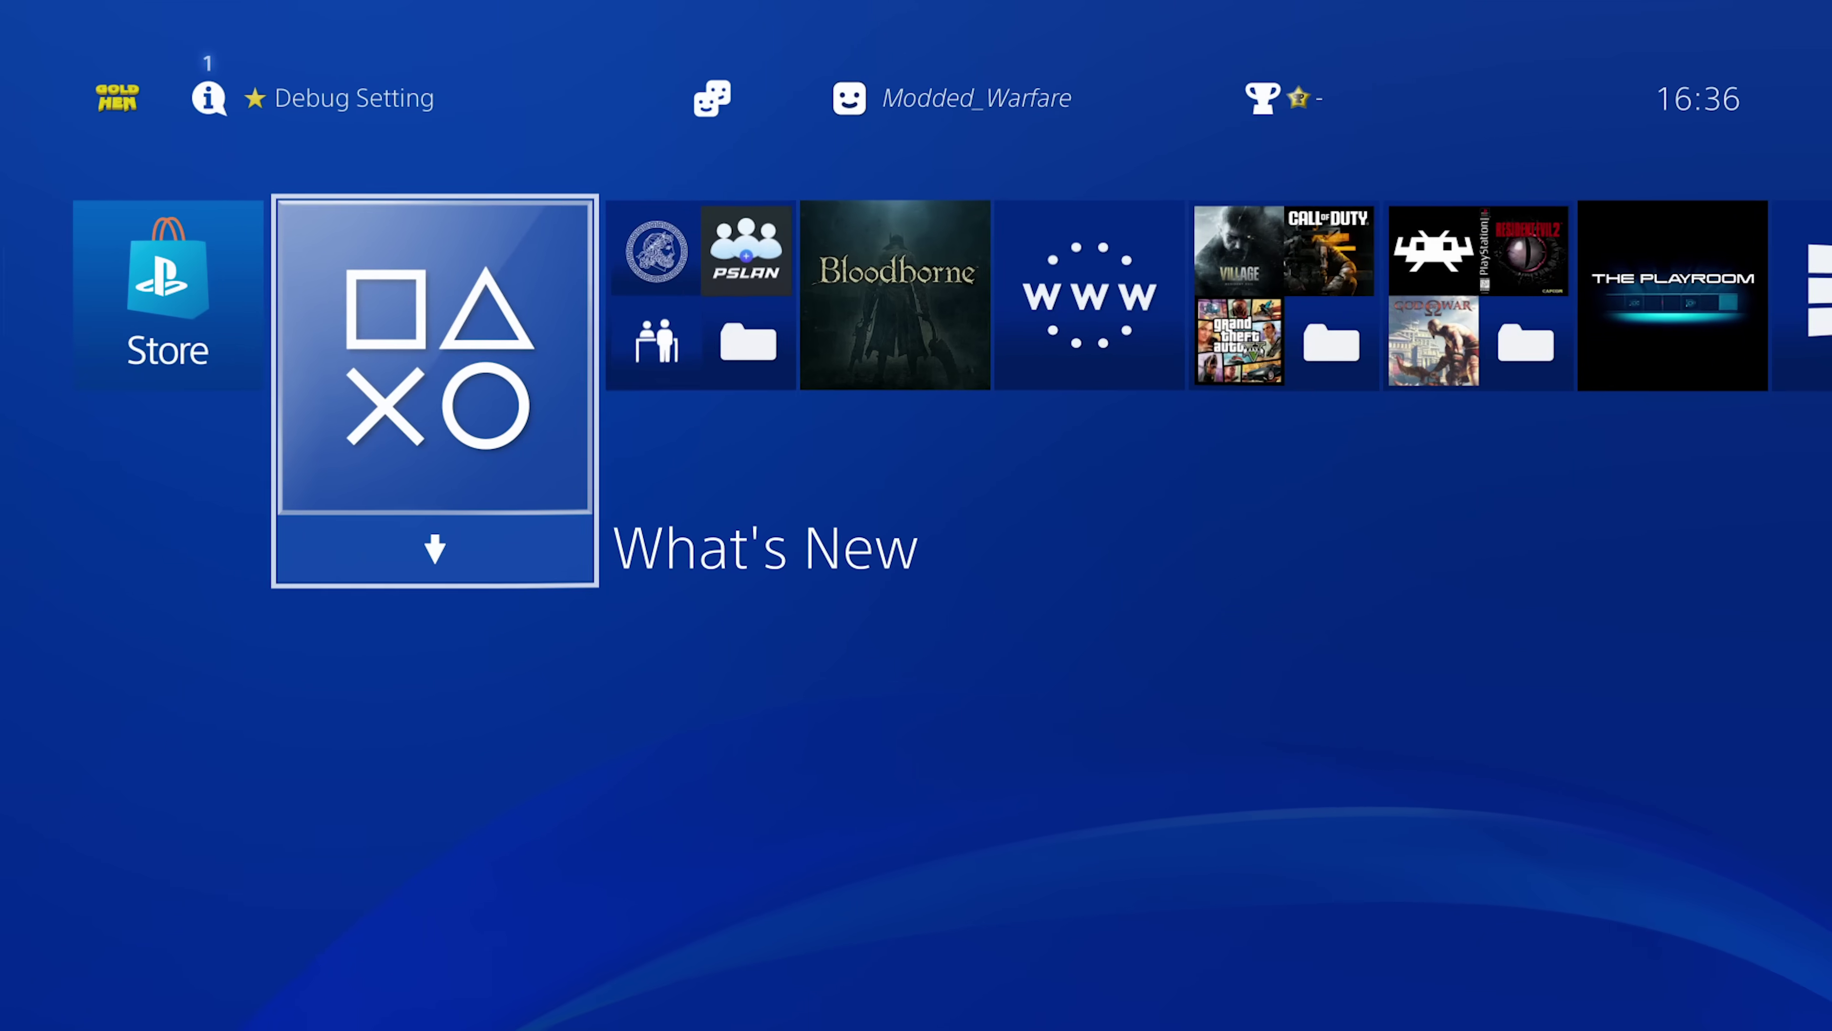
- On the PS4, install FPKGi_v0.81-nightly-build_24.pkg with GoldHEN's Package Installer and return to the home screen
key(Return)
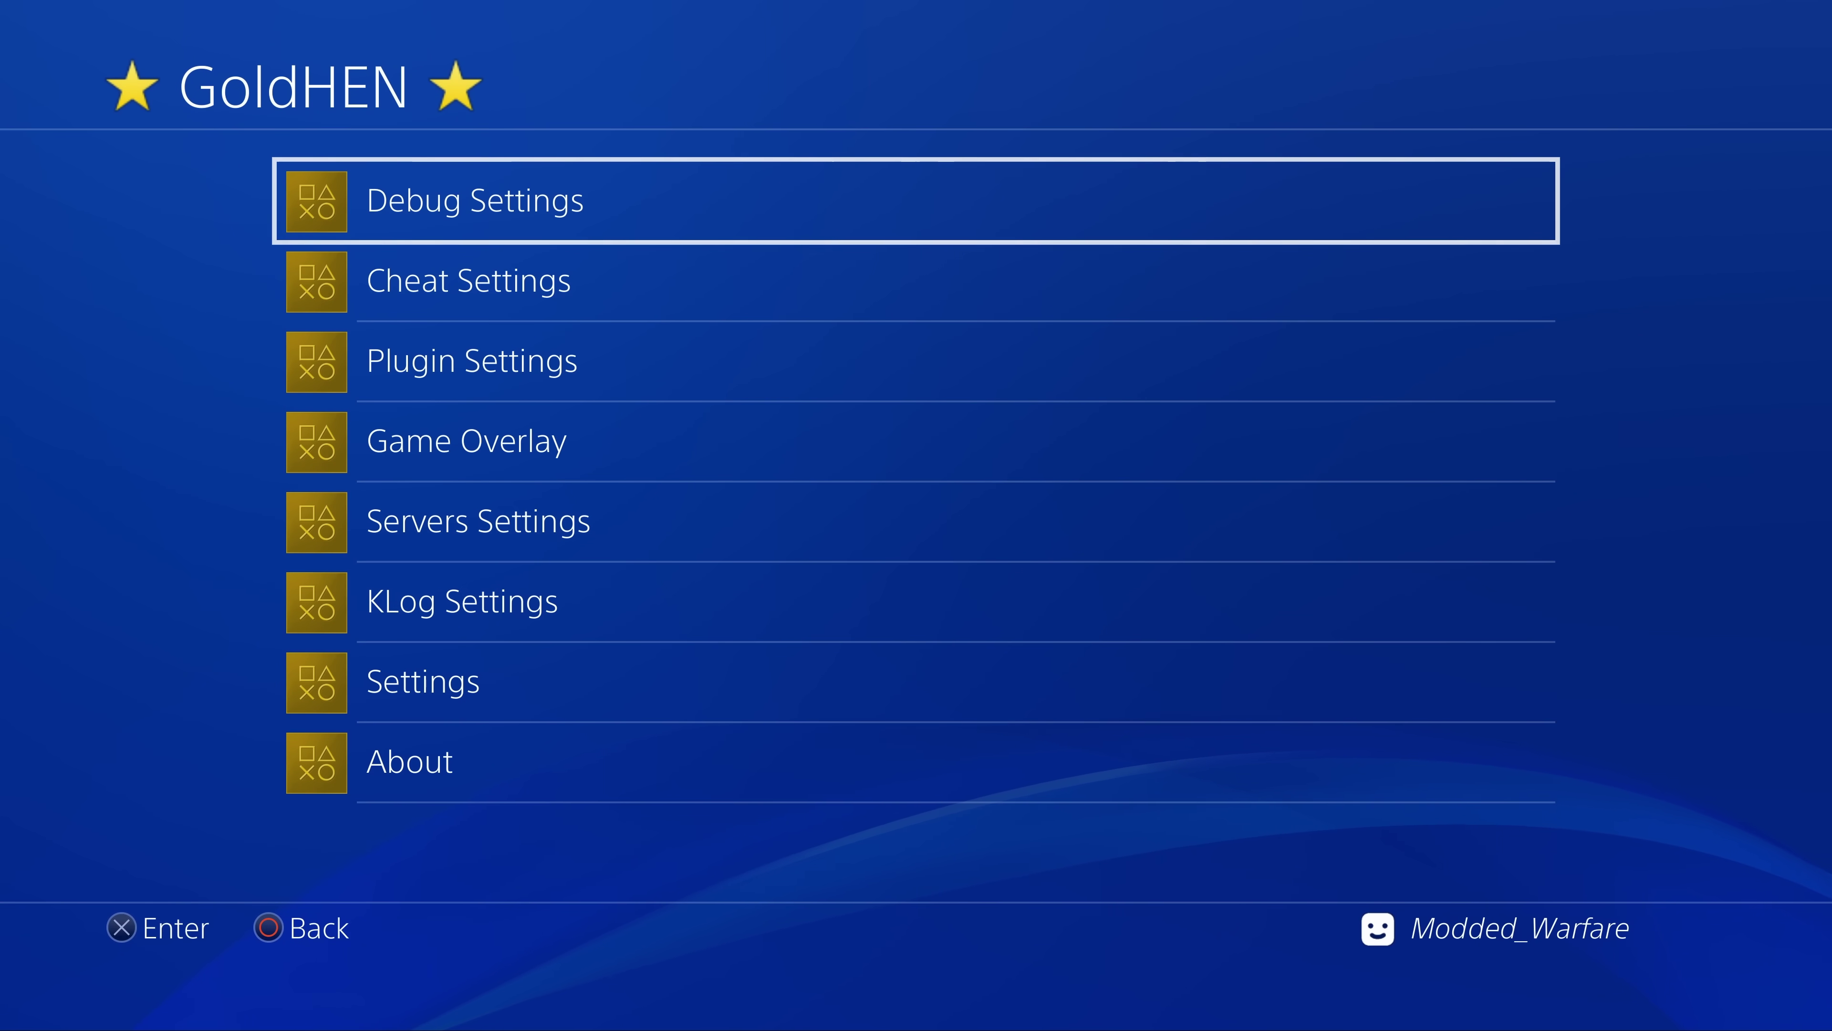
key(Return)
key(Return)
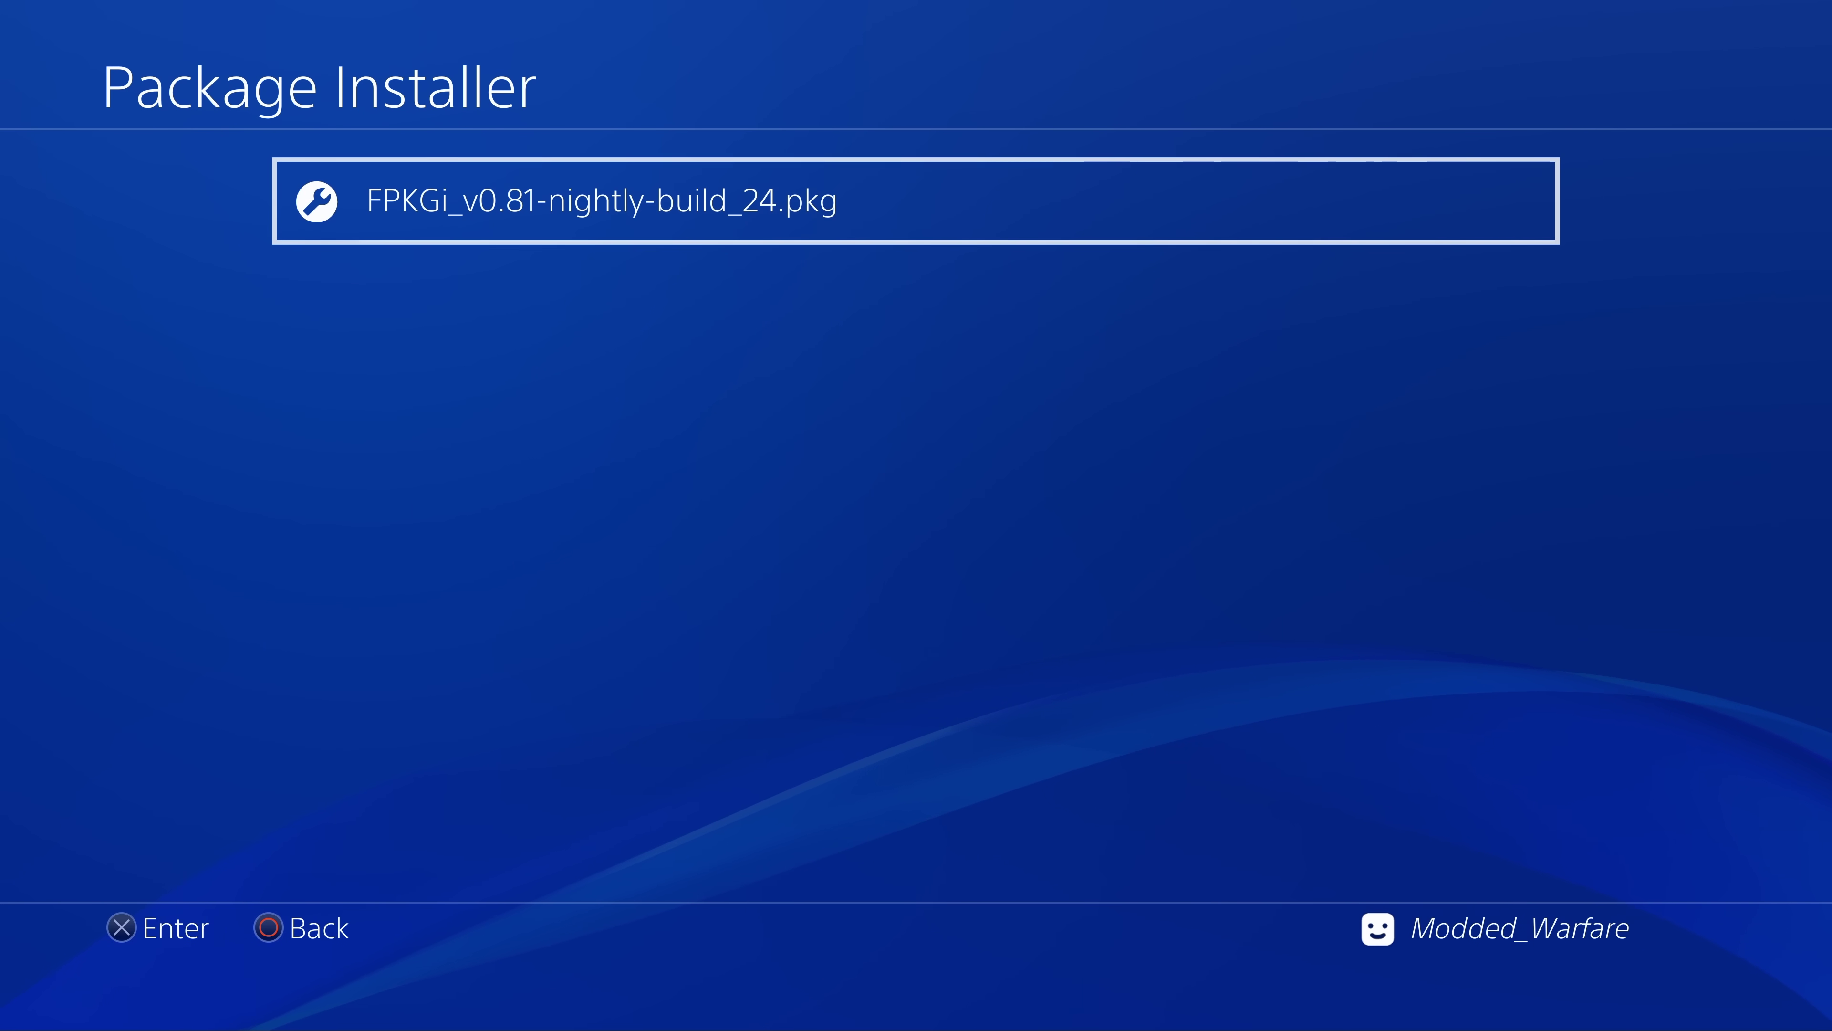
key(Return)
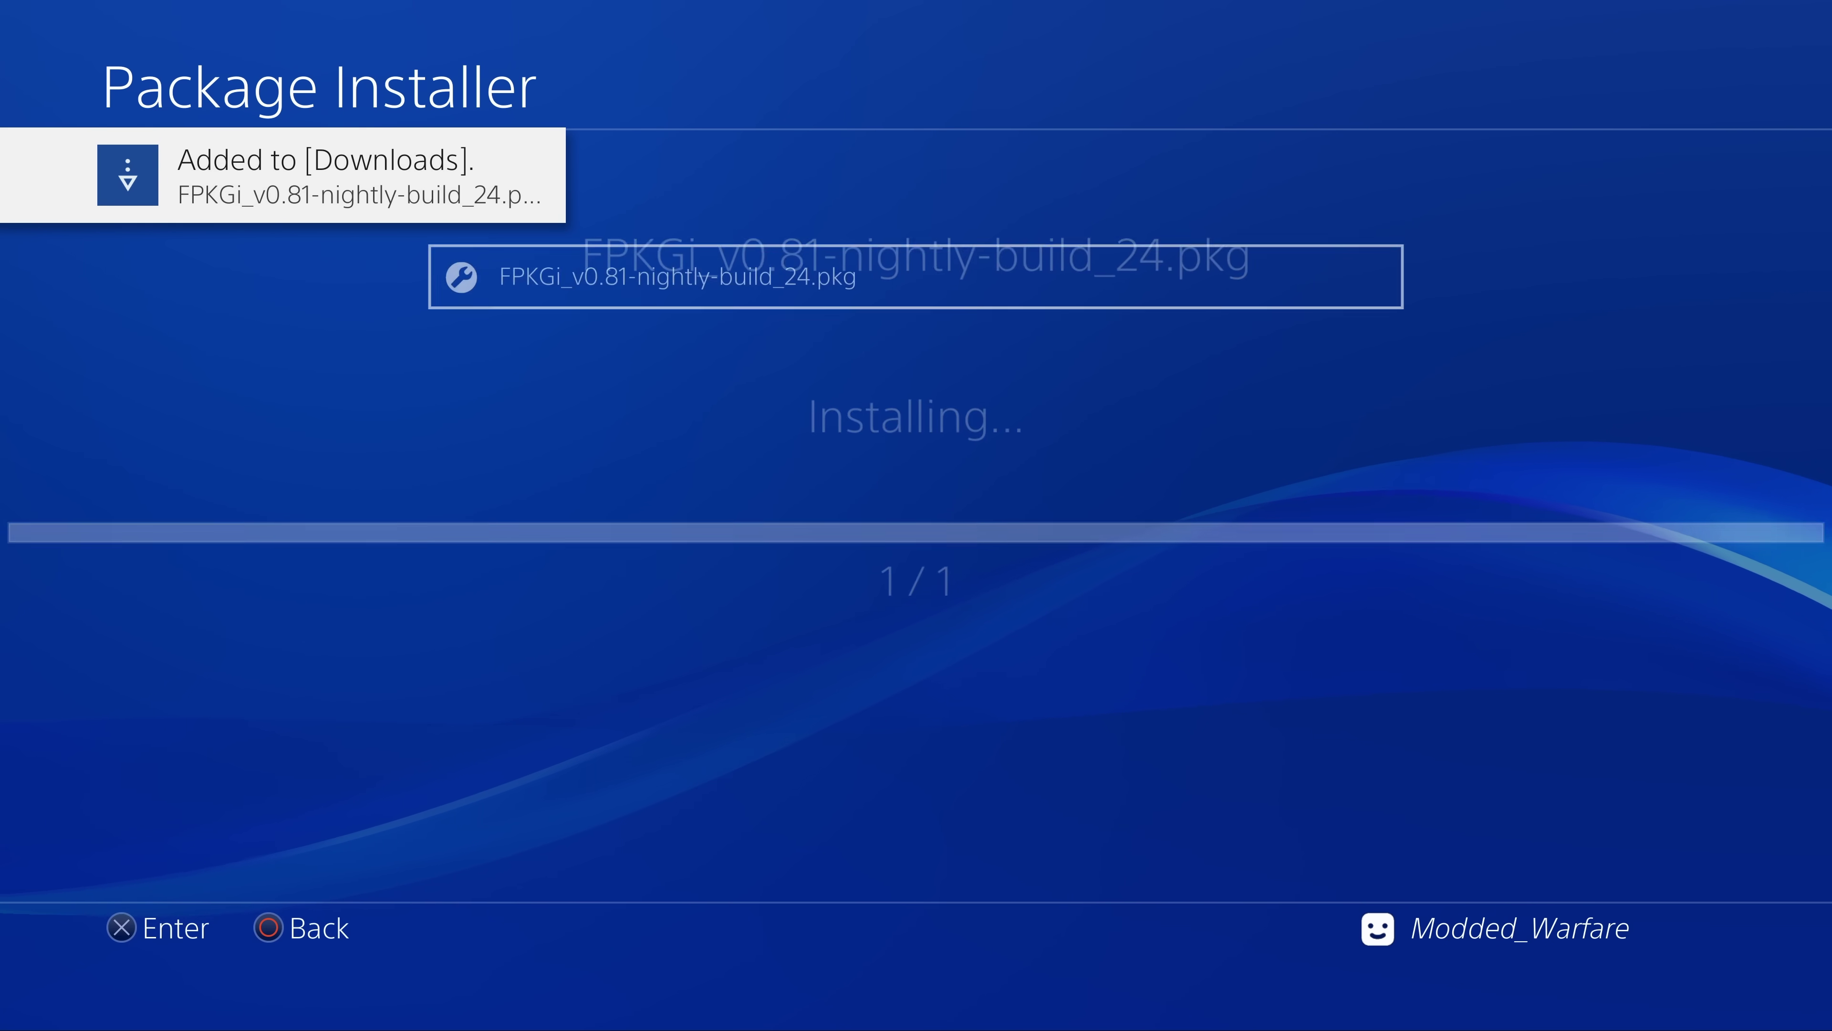
key(Escape)
key(Escape)
key(Escape)
- Launch the F[PKGi] application from the PS4 home screen
key(Down)
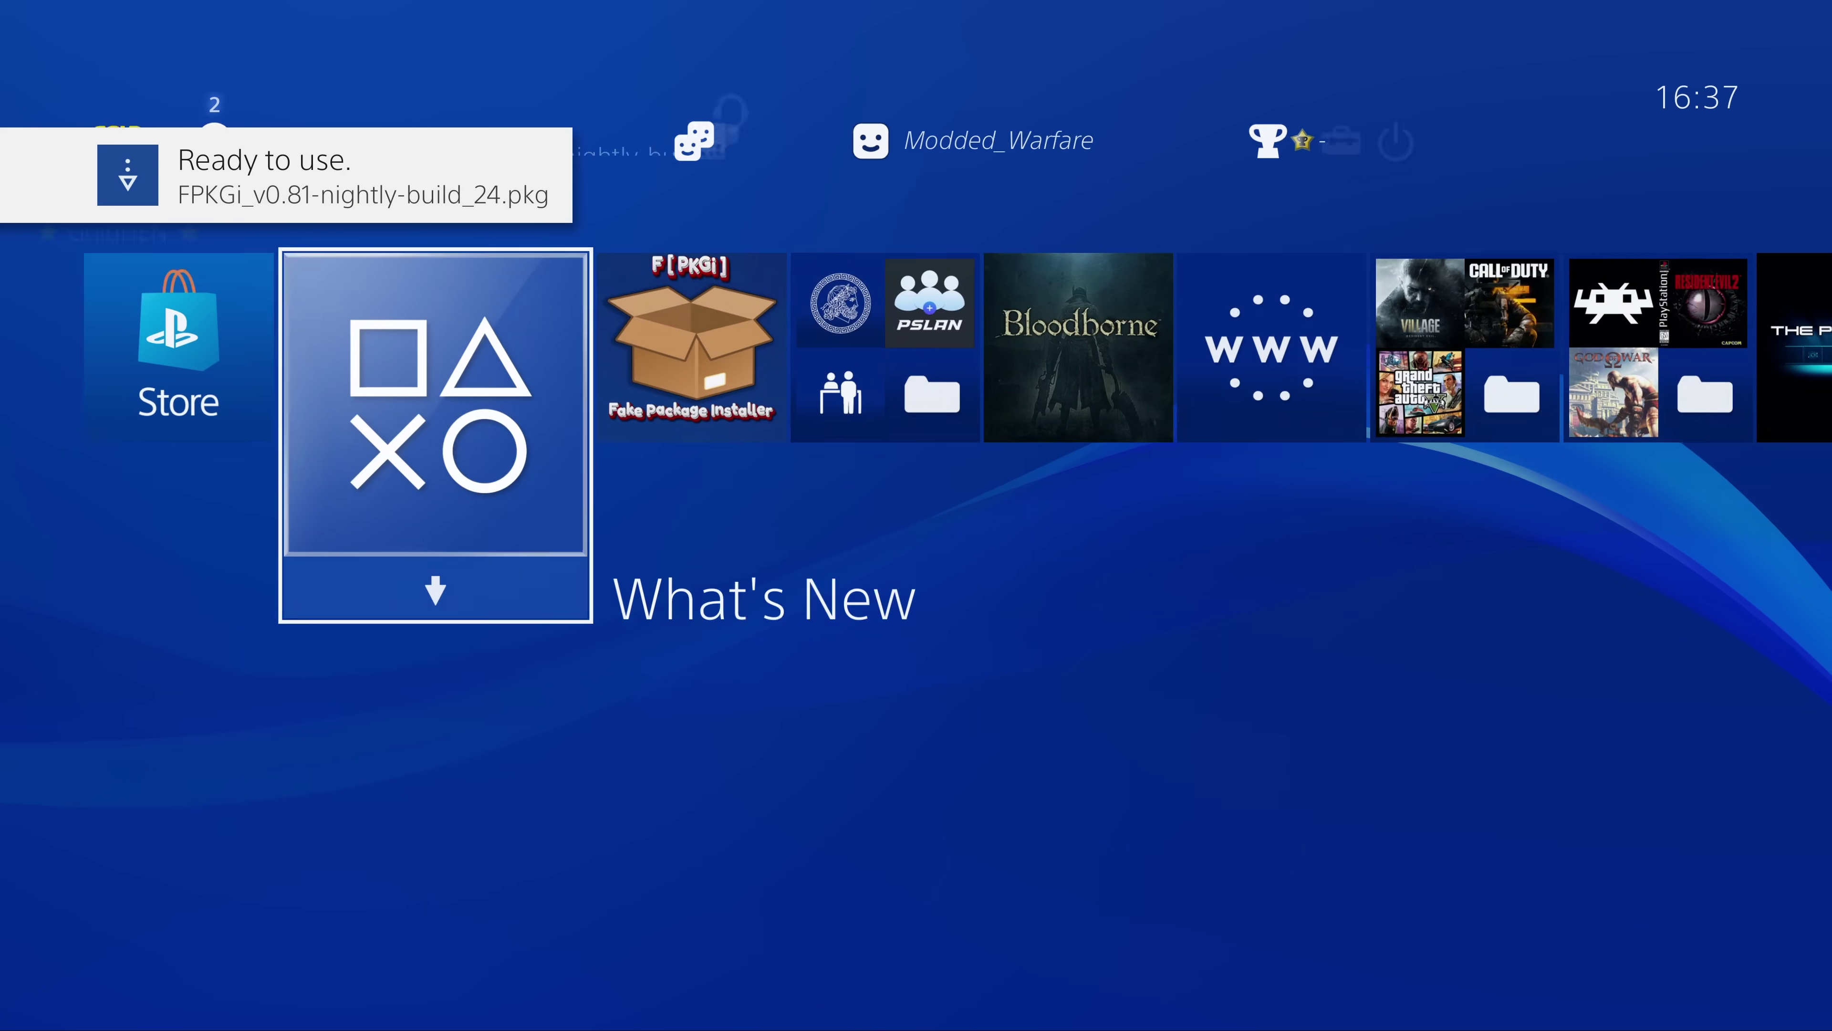
key(Right)
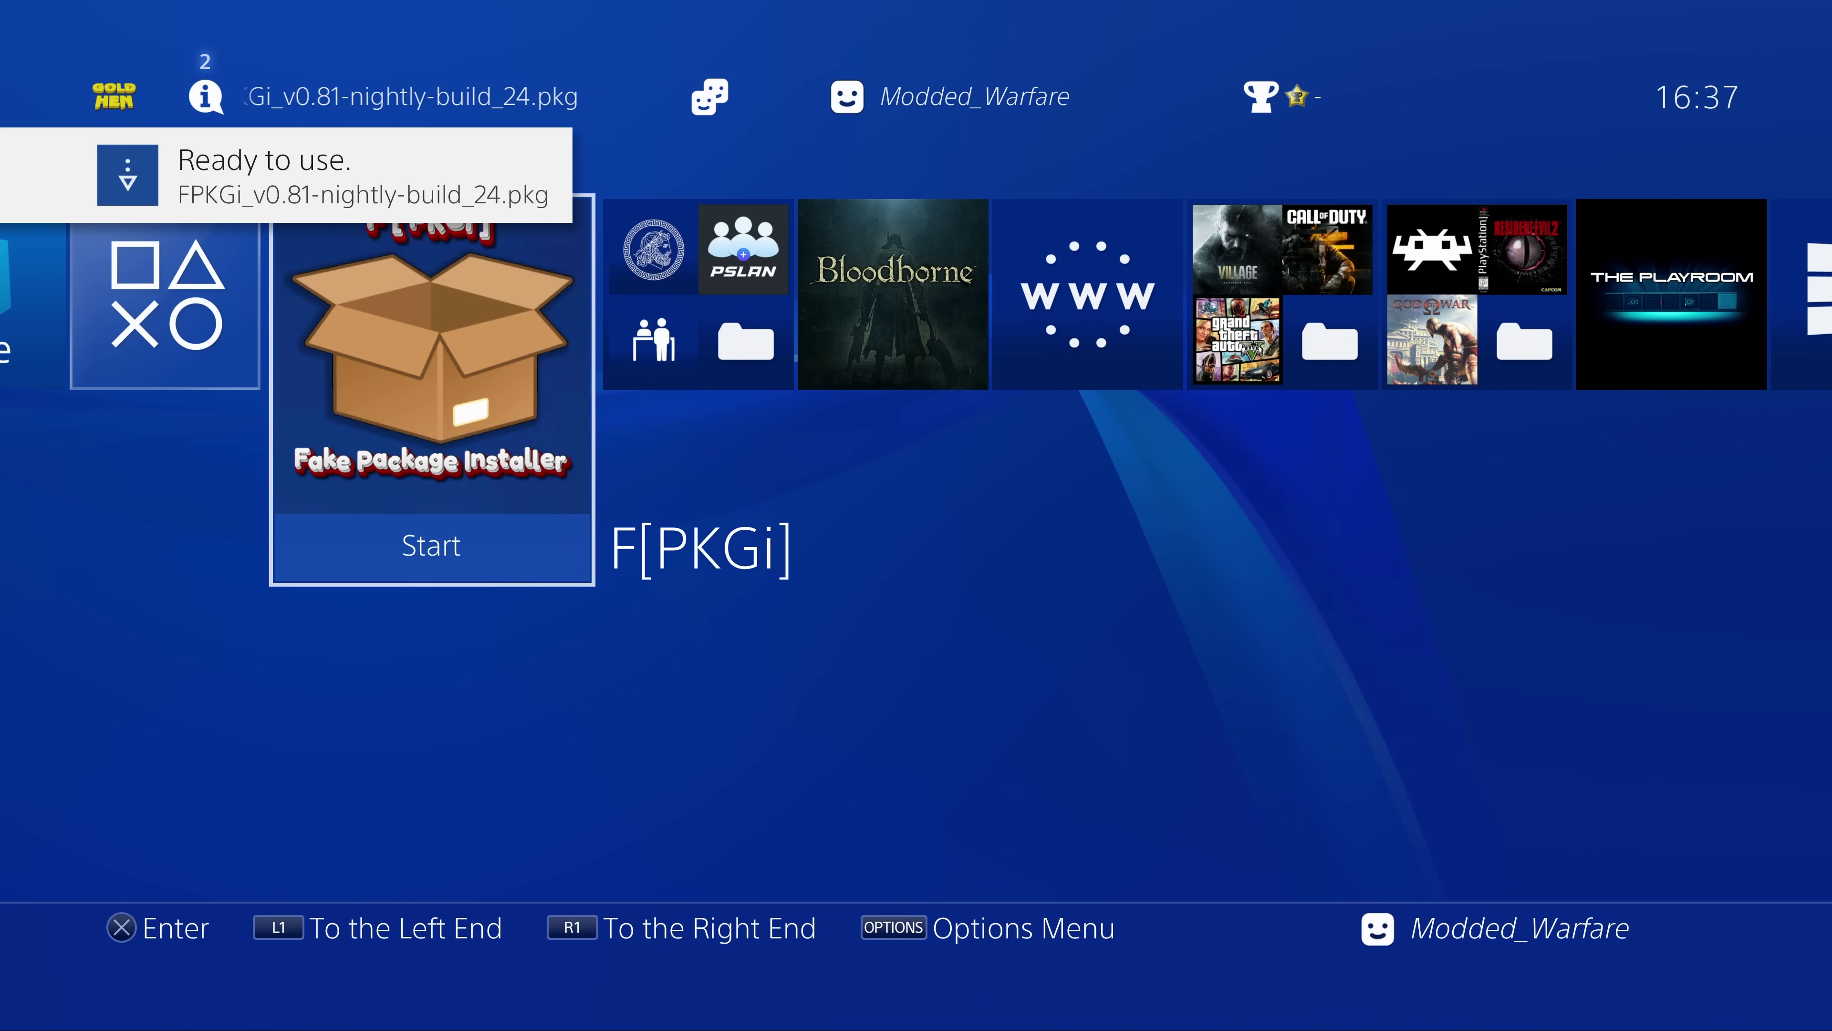
key(Return)
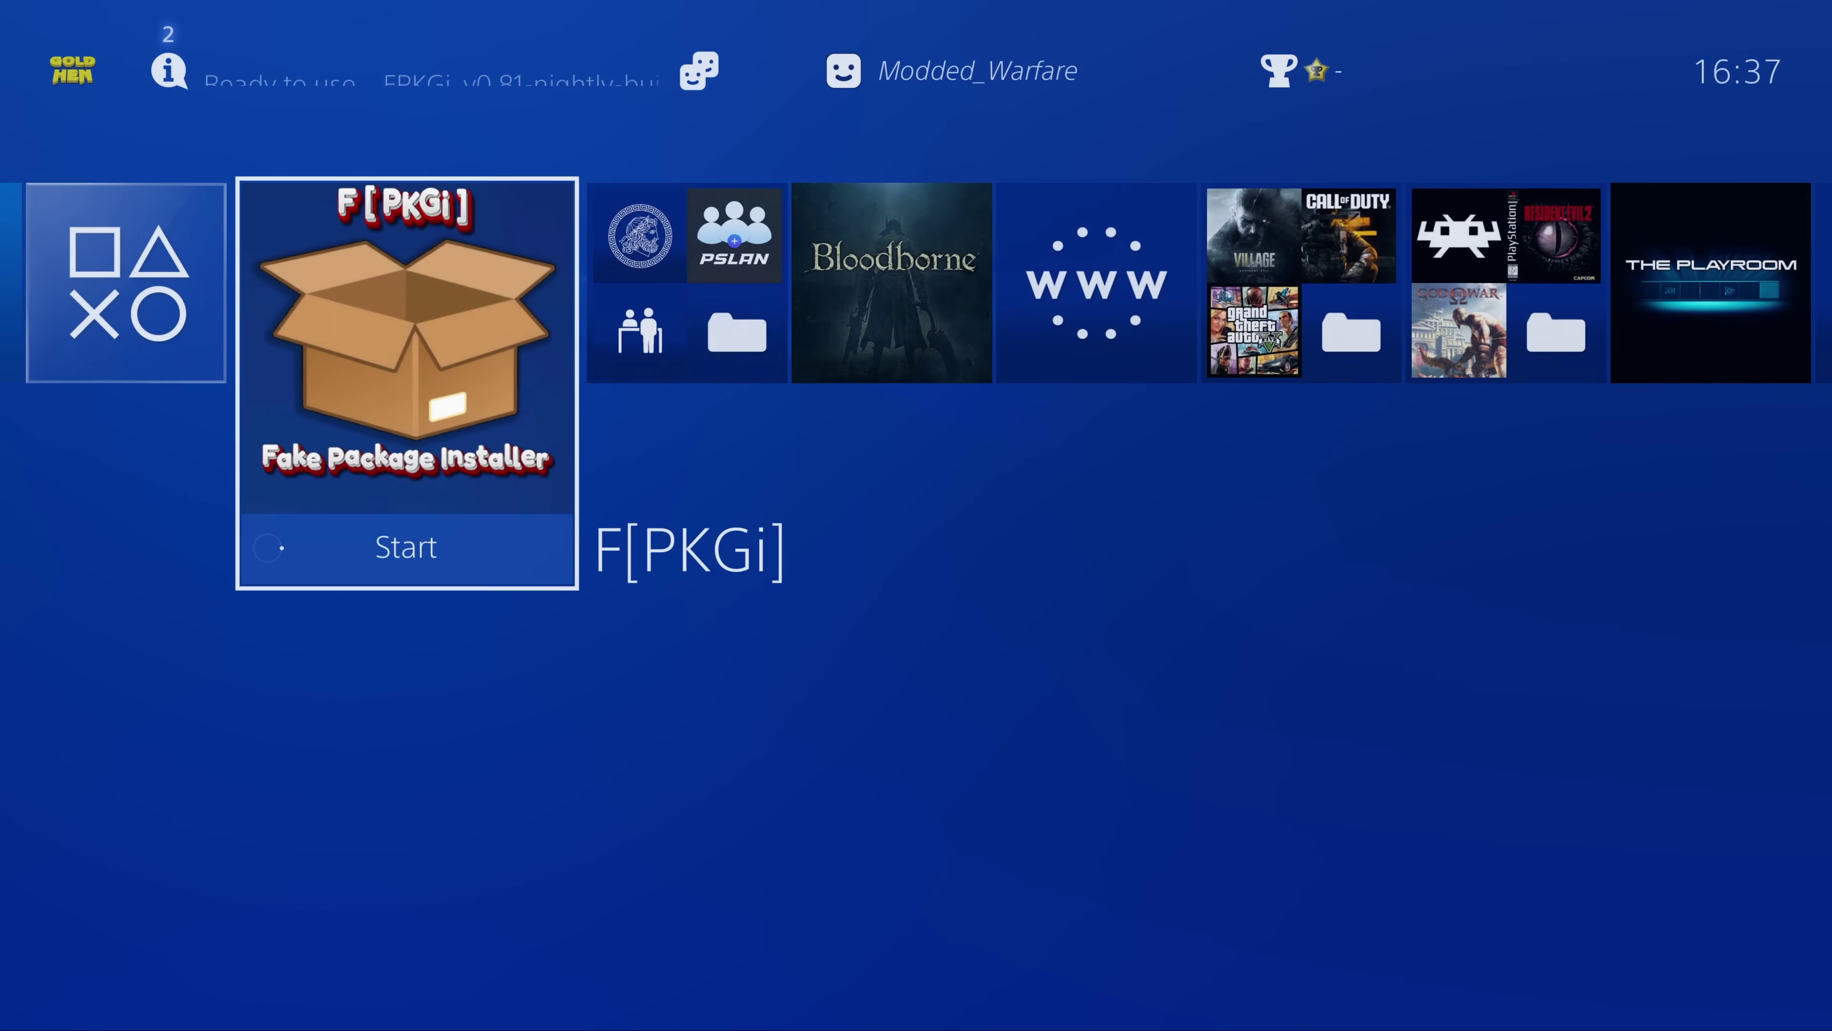
- Enable the FTP server in GoldHEN's Servers Settings
key(Up)
key(Return)
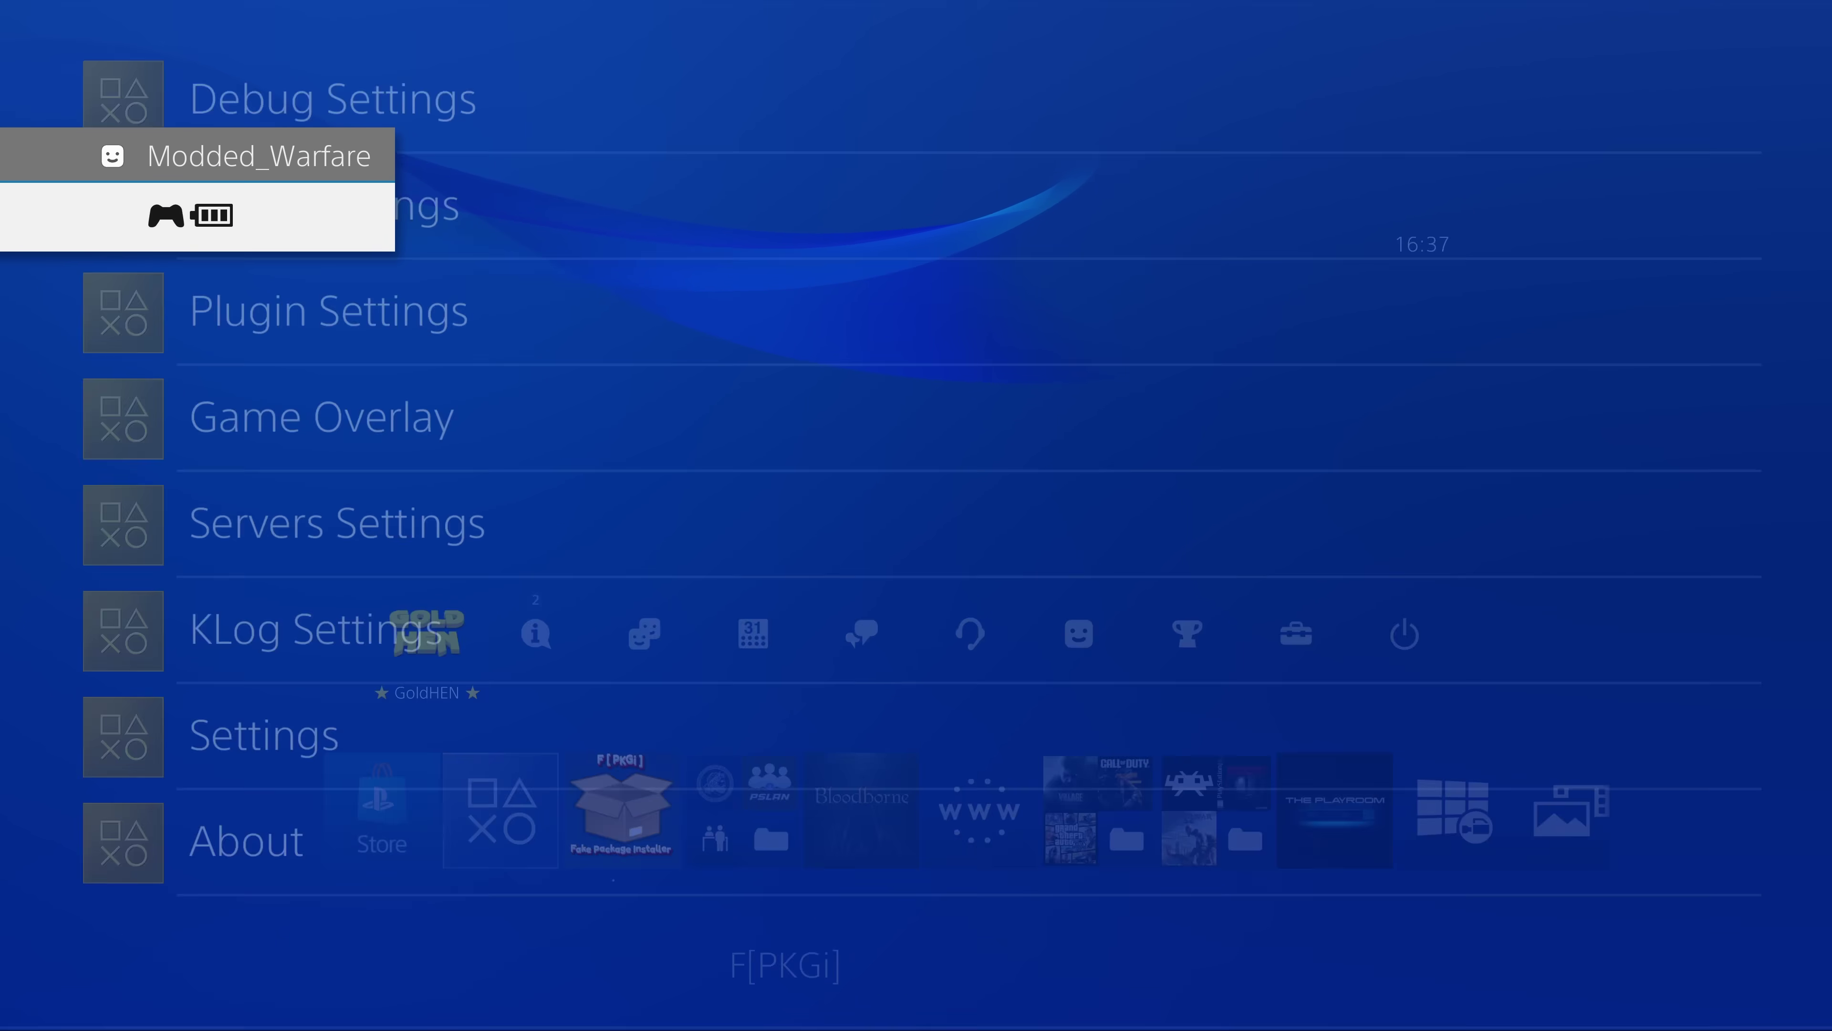
key(Down)
key(Down)
key(Down)
key(Down)
key(Return)
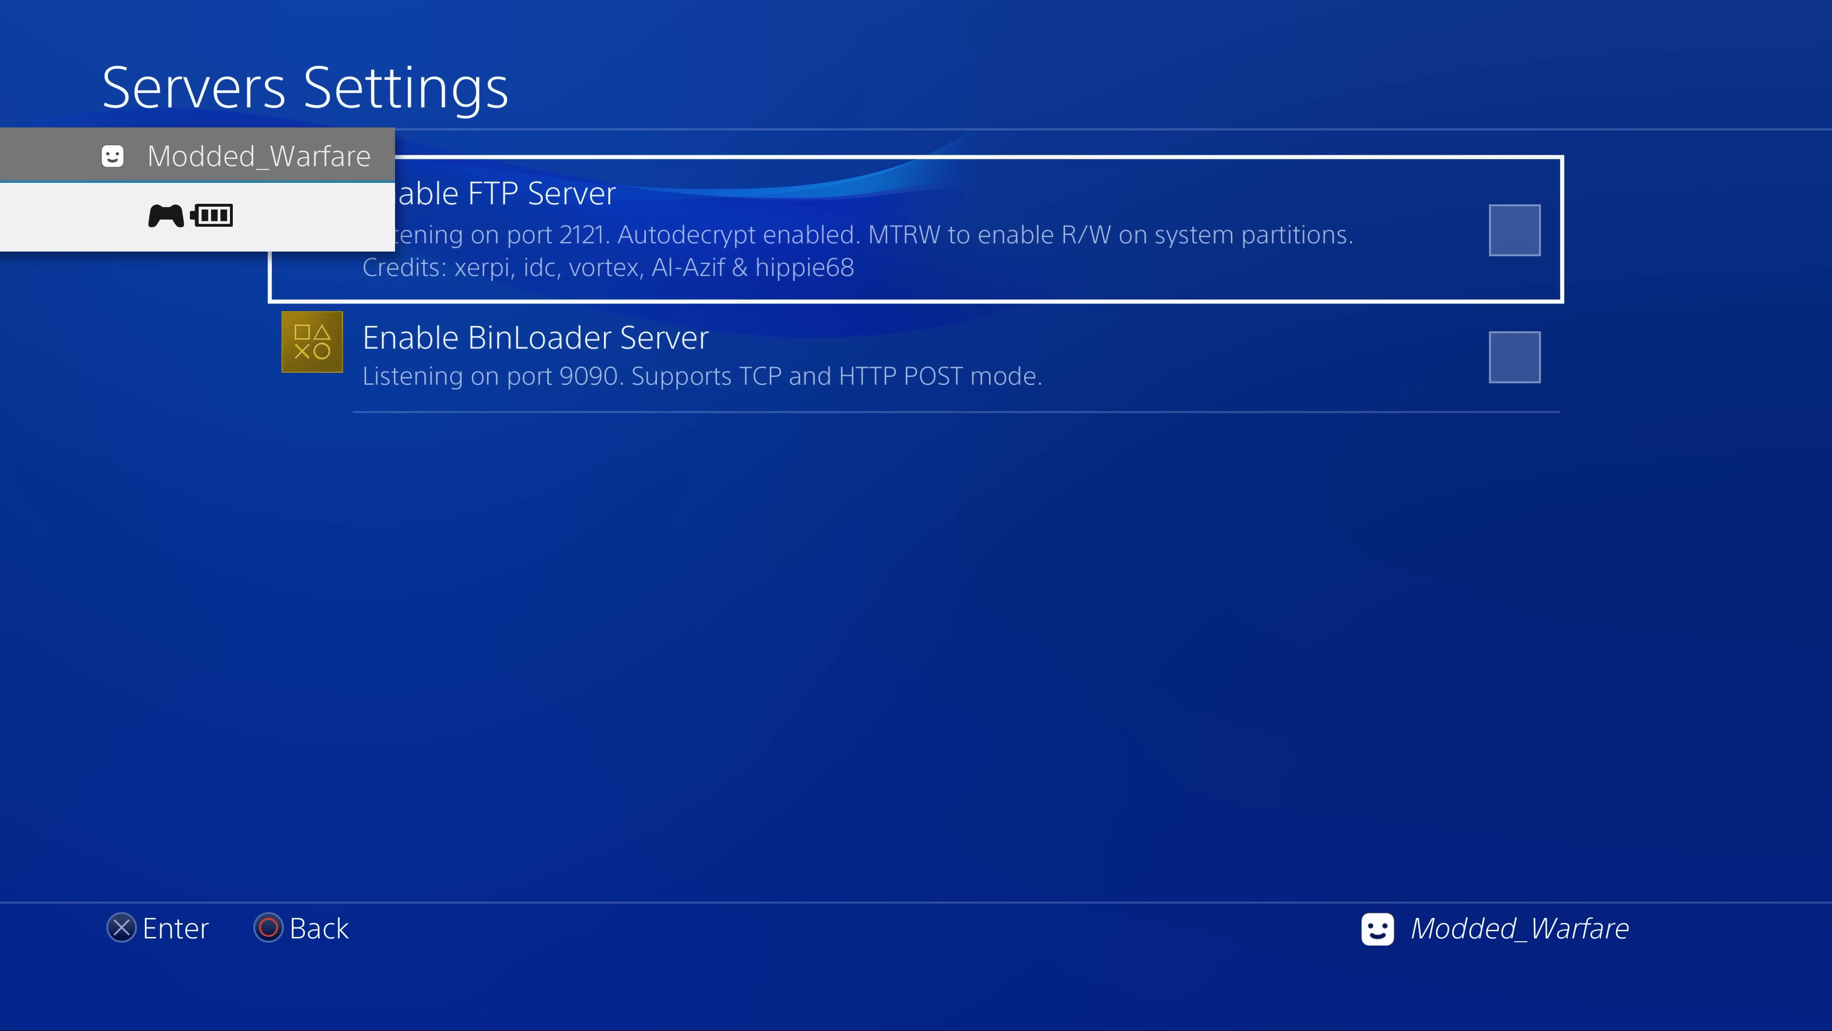
key(Return)
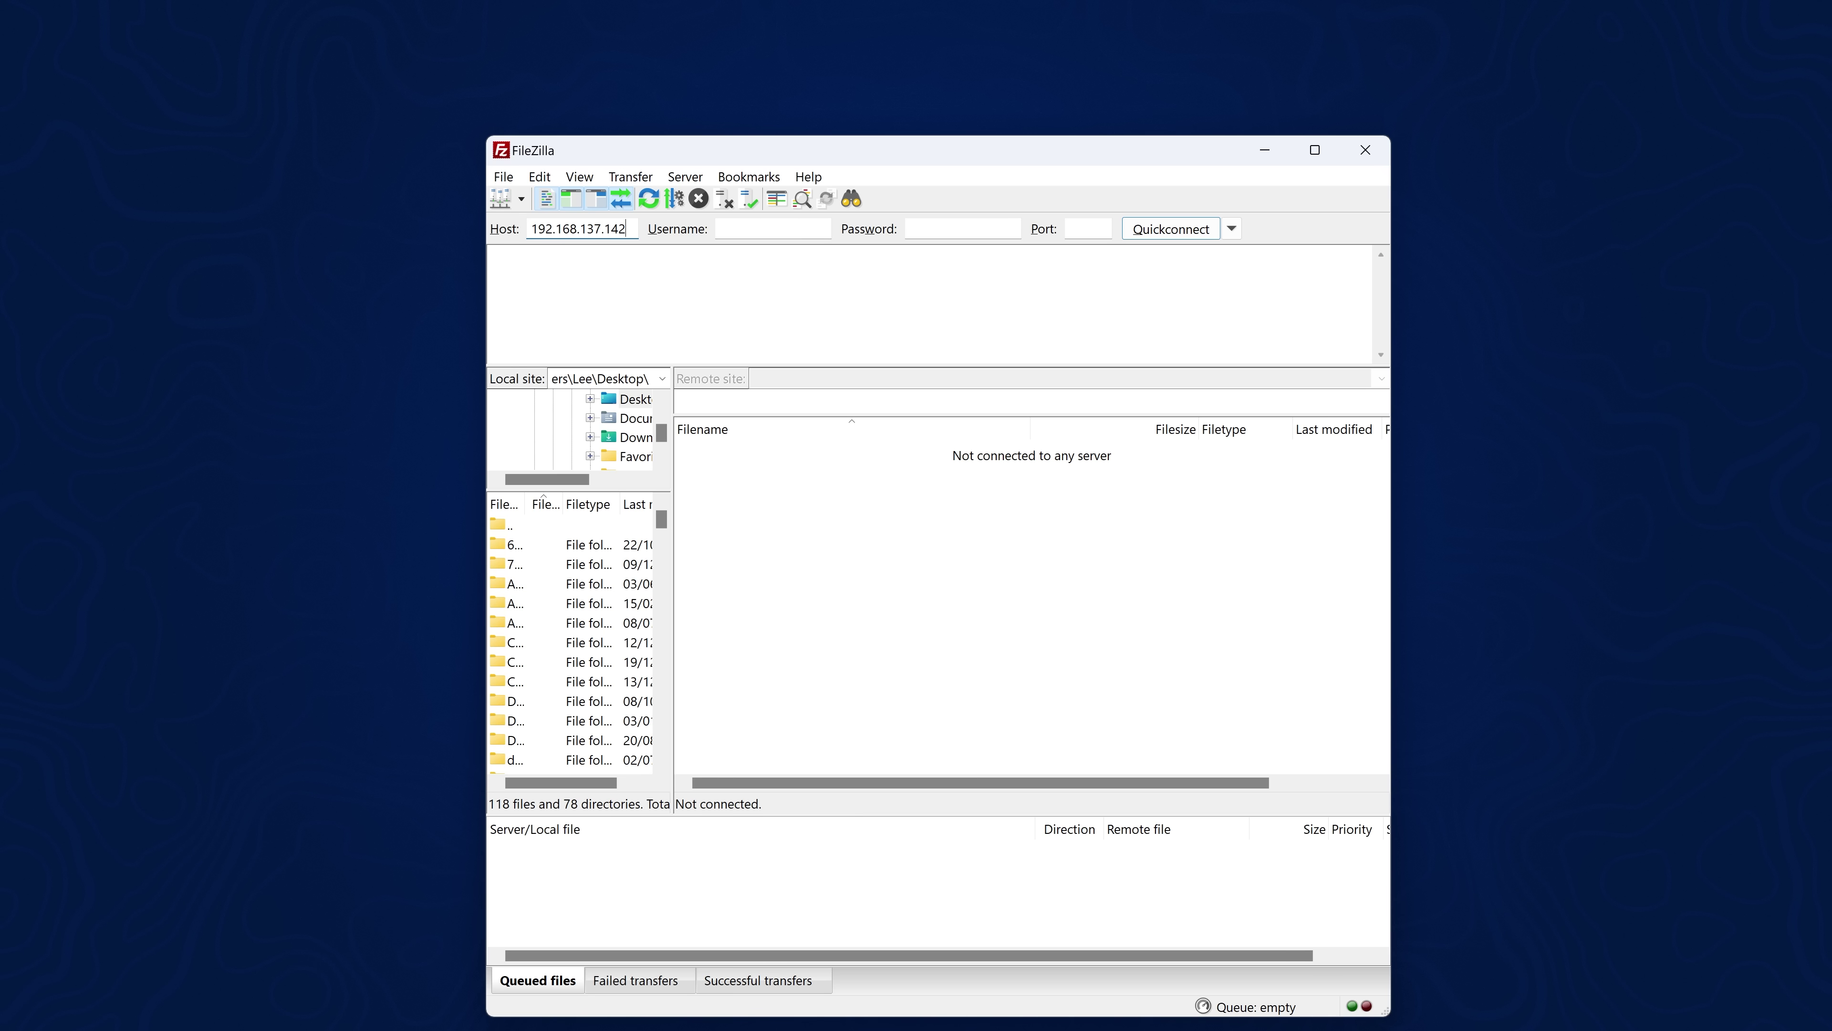
- In FileZilla on the PC, connect to the PS4 at 192.168.137.142 using port 2121
click(1088, 229)
text(2121)
click(1187, 232)
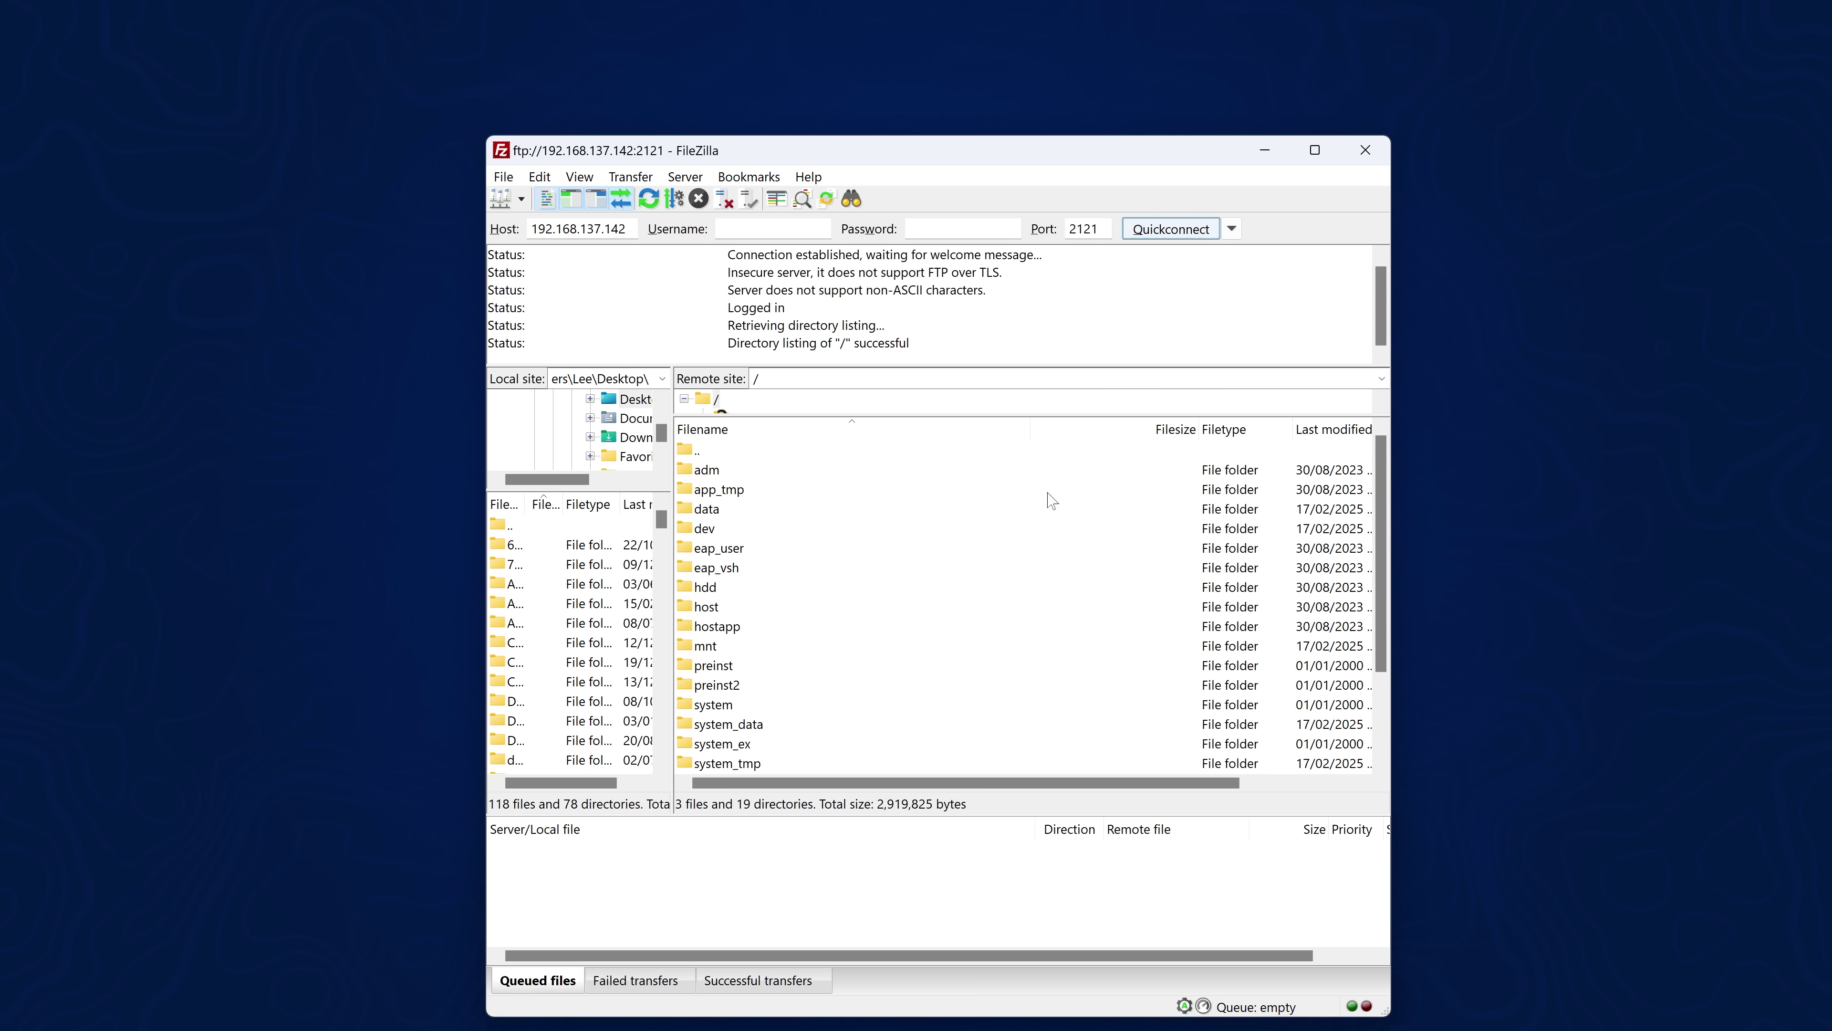
- Open the /data/FPKGi folder on the remote site
click(724, 508)
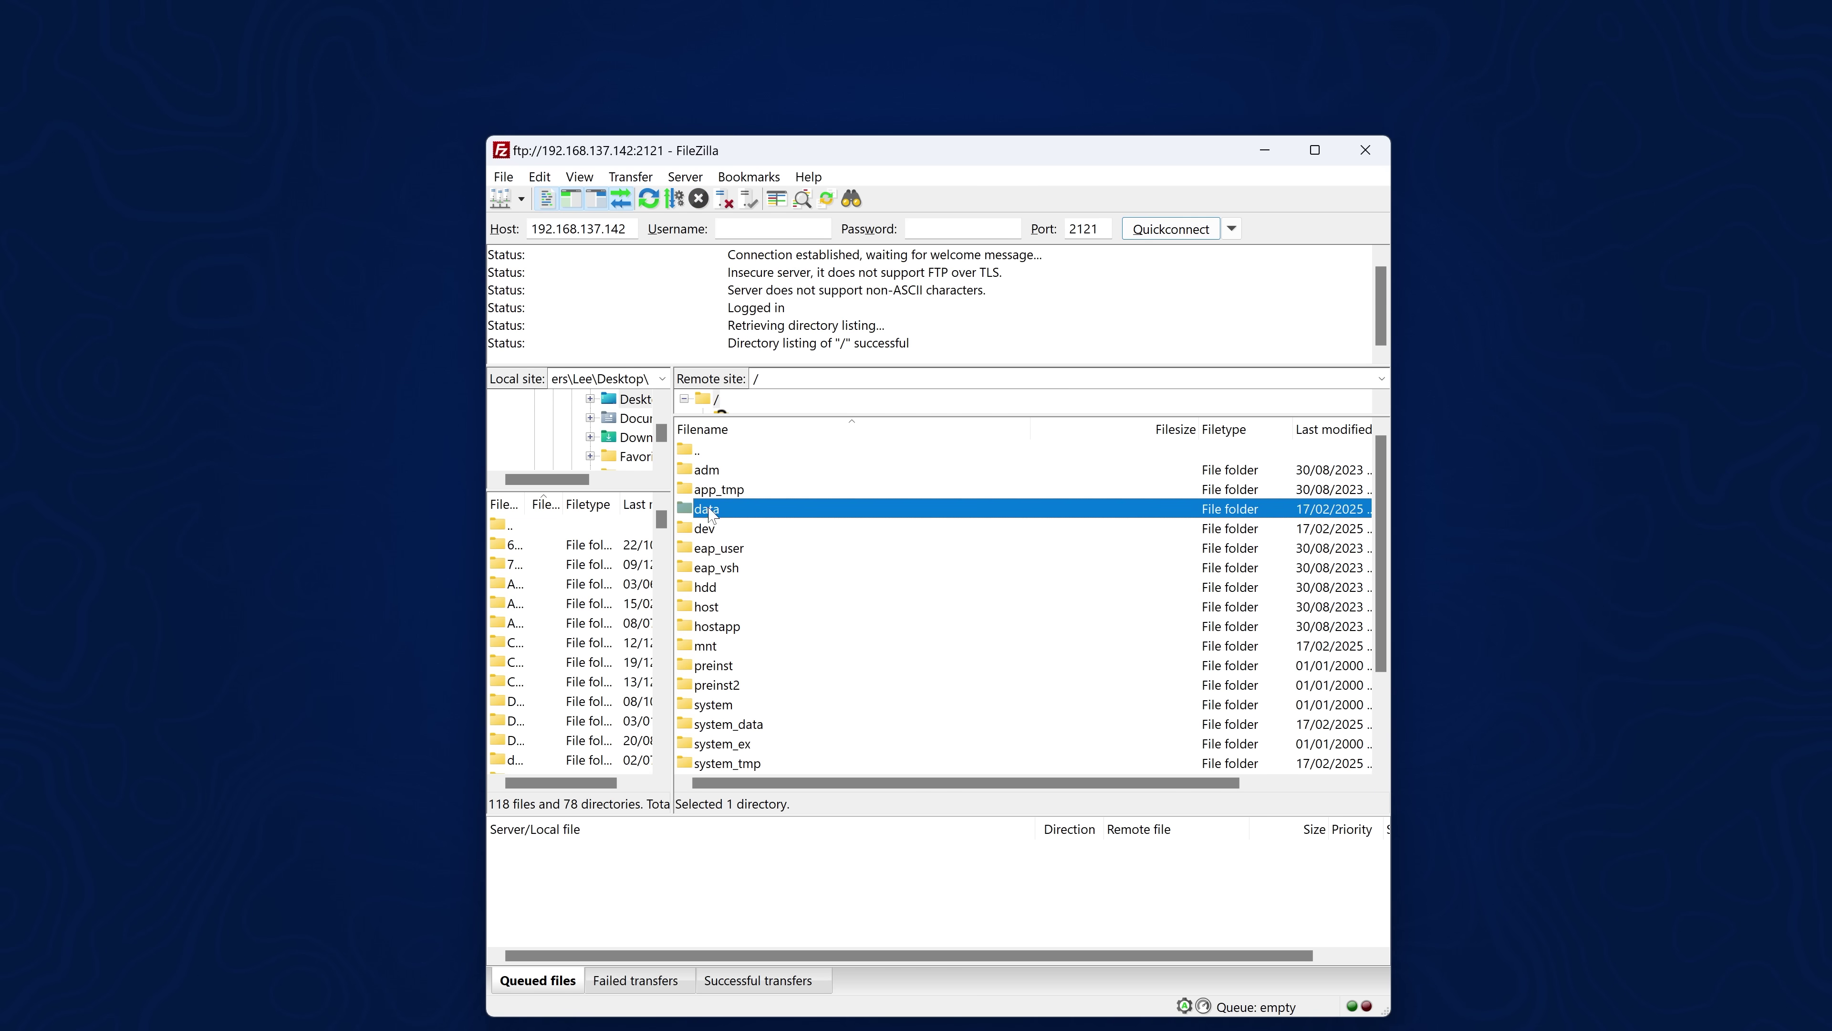
double_click(751, 507)
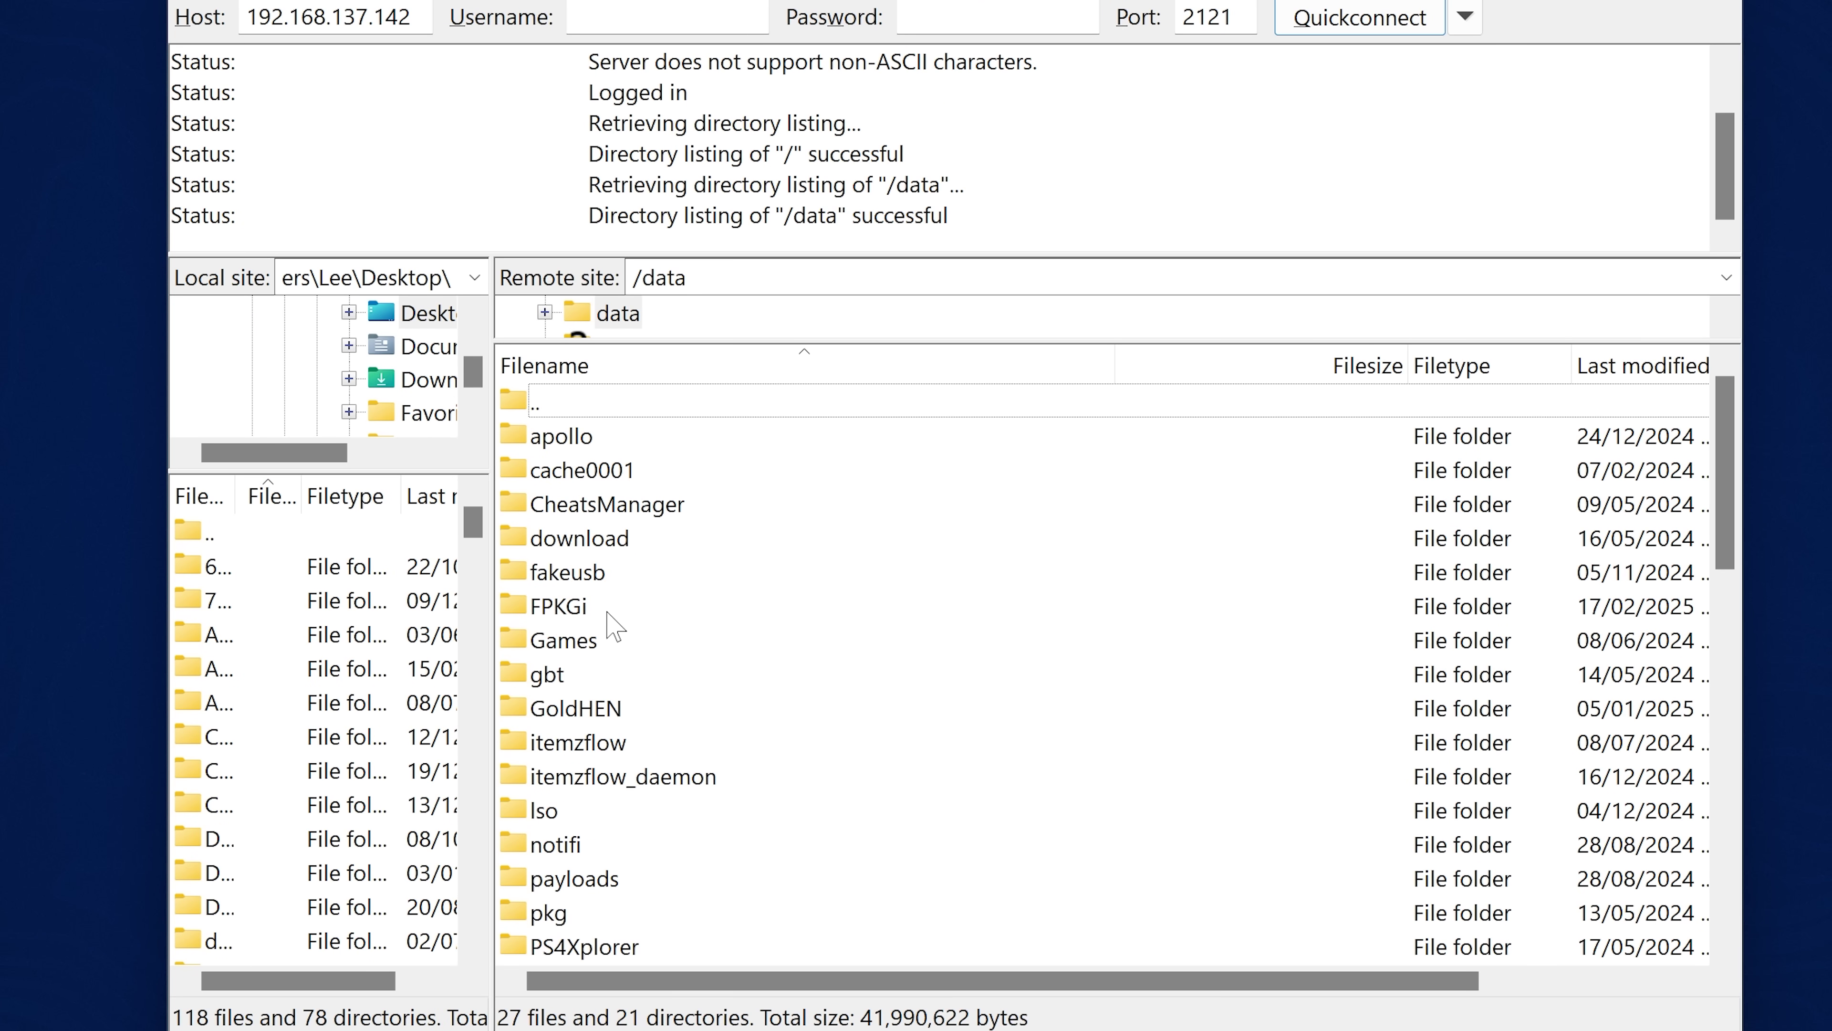
click(560, 610)
double_click(585, 614)
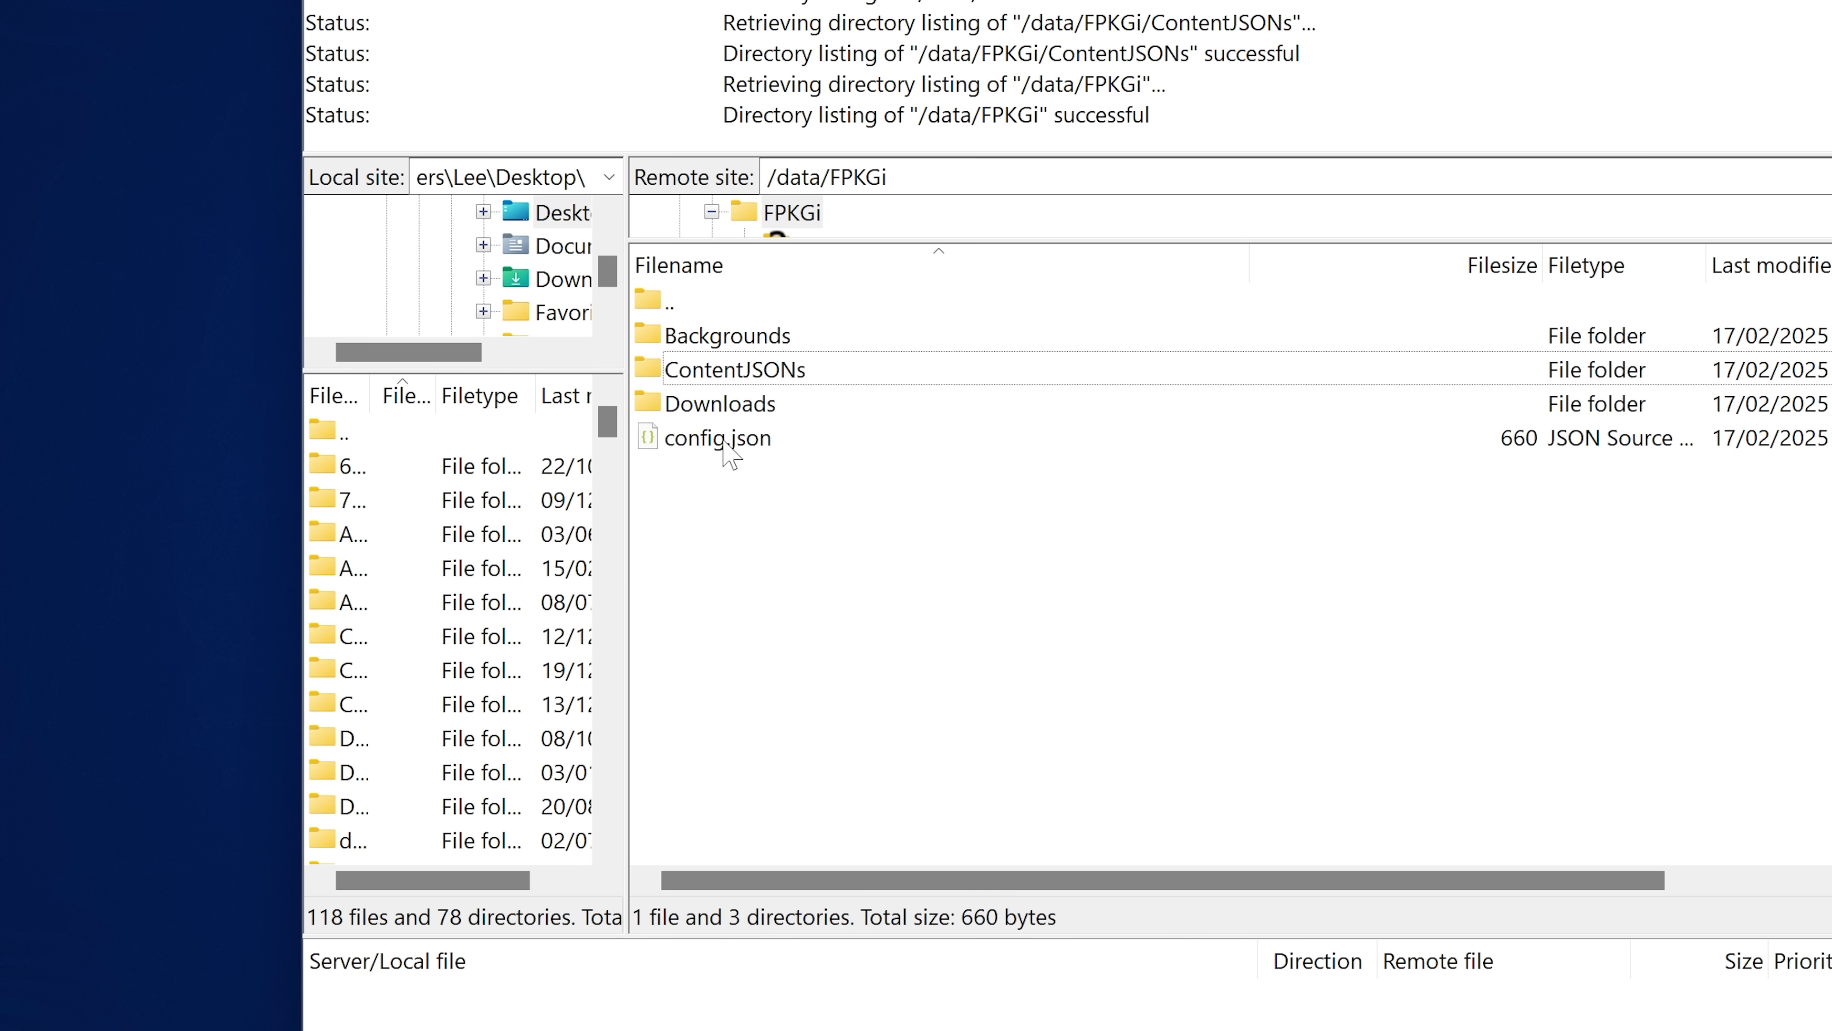
- Look inside the remote ContentJSONs folder and select all its JSON files, from APPS.json to UPDATES.json
click(628, 492)
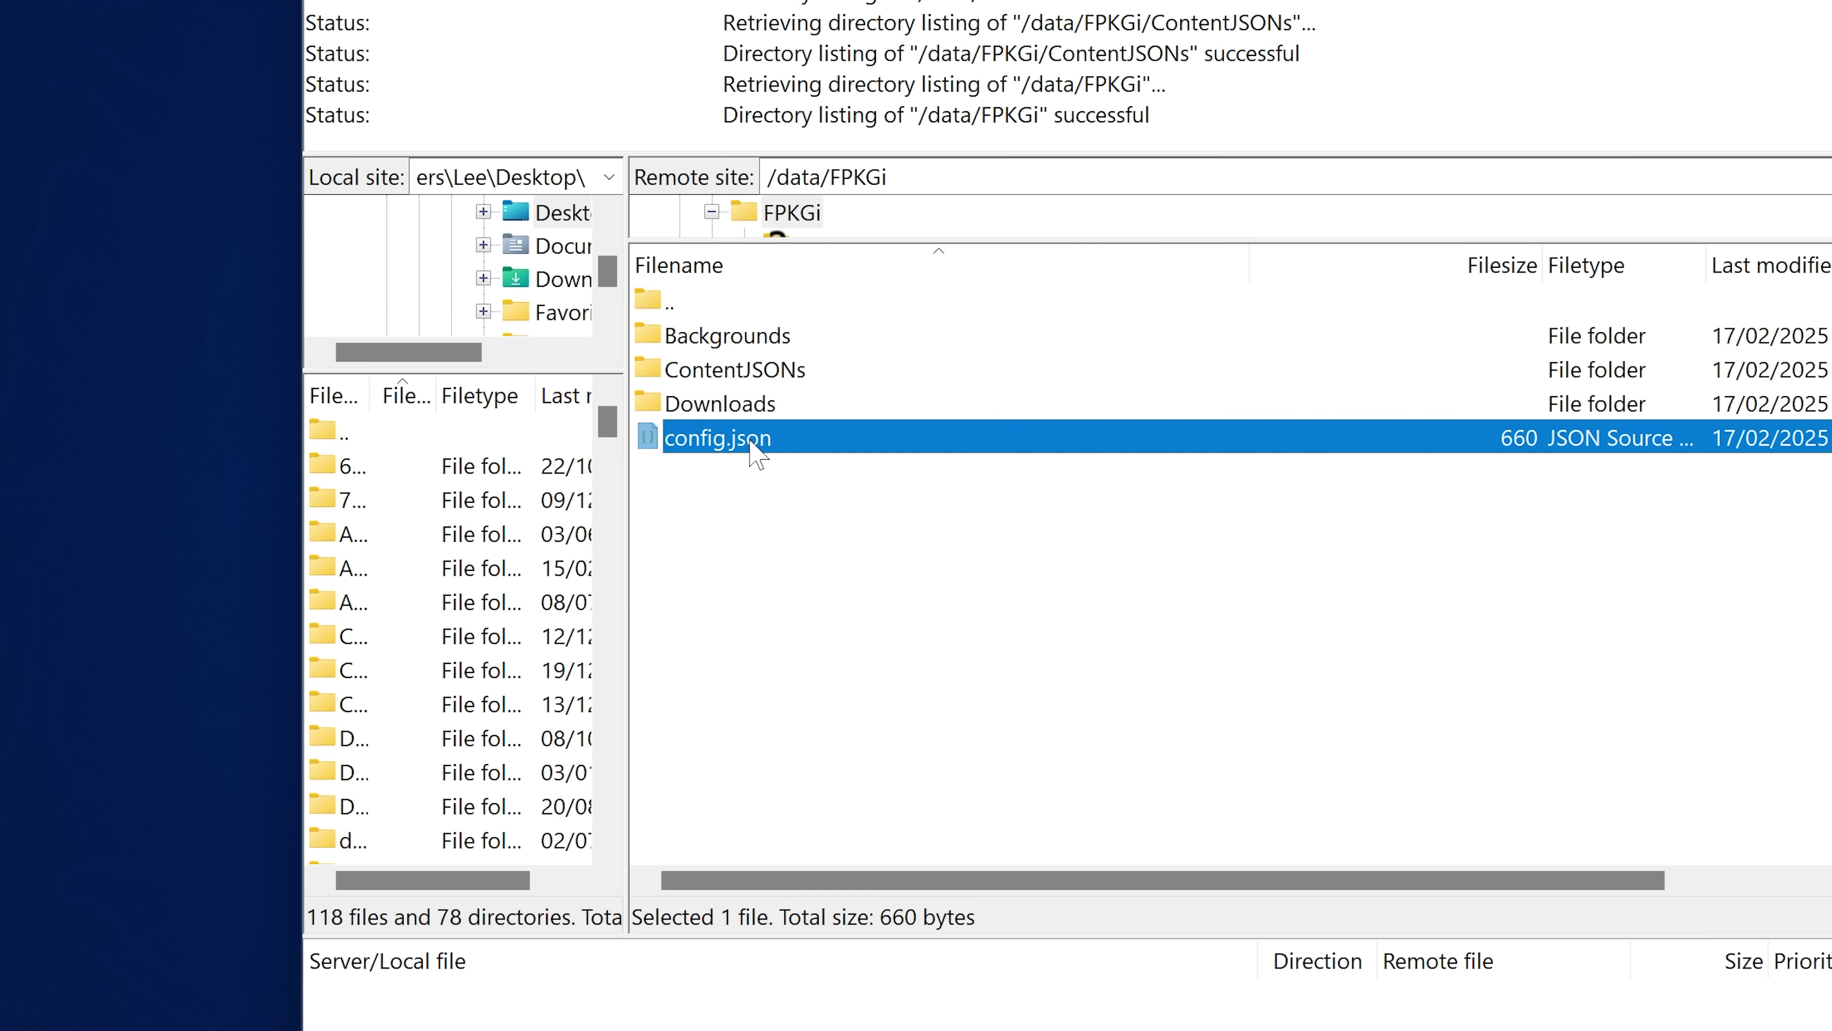
double_click(822, 380)
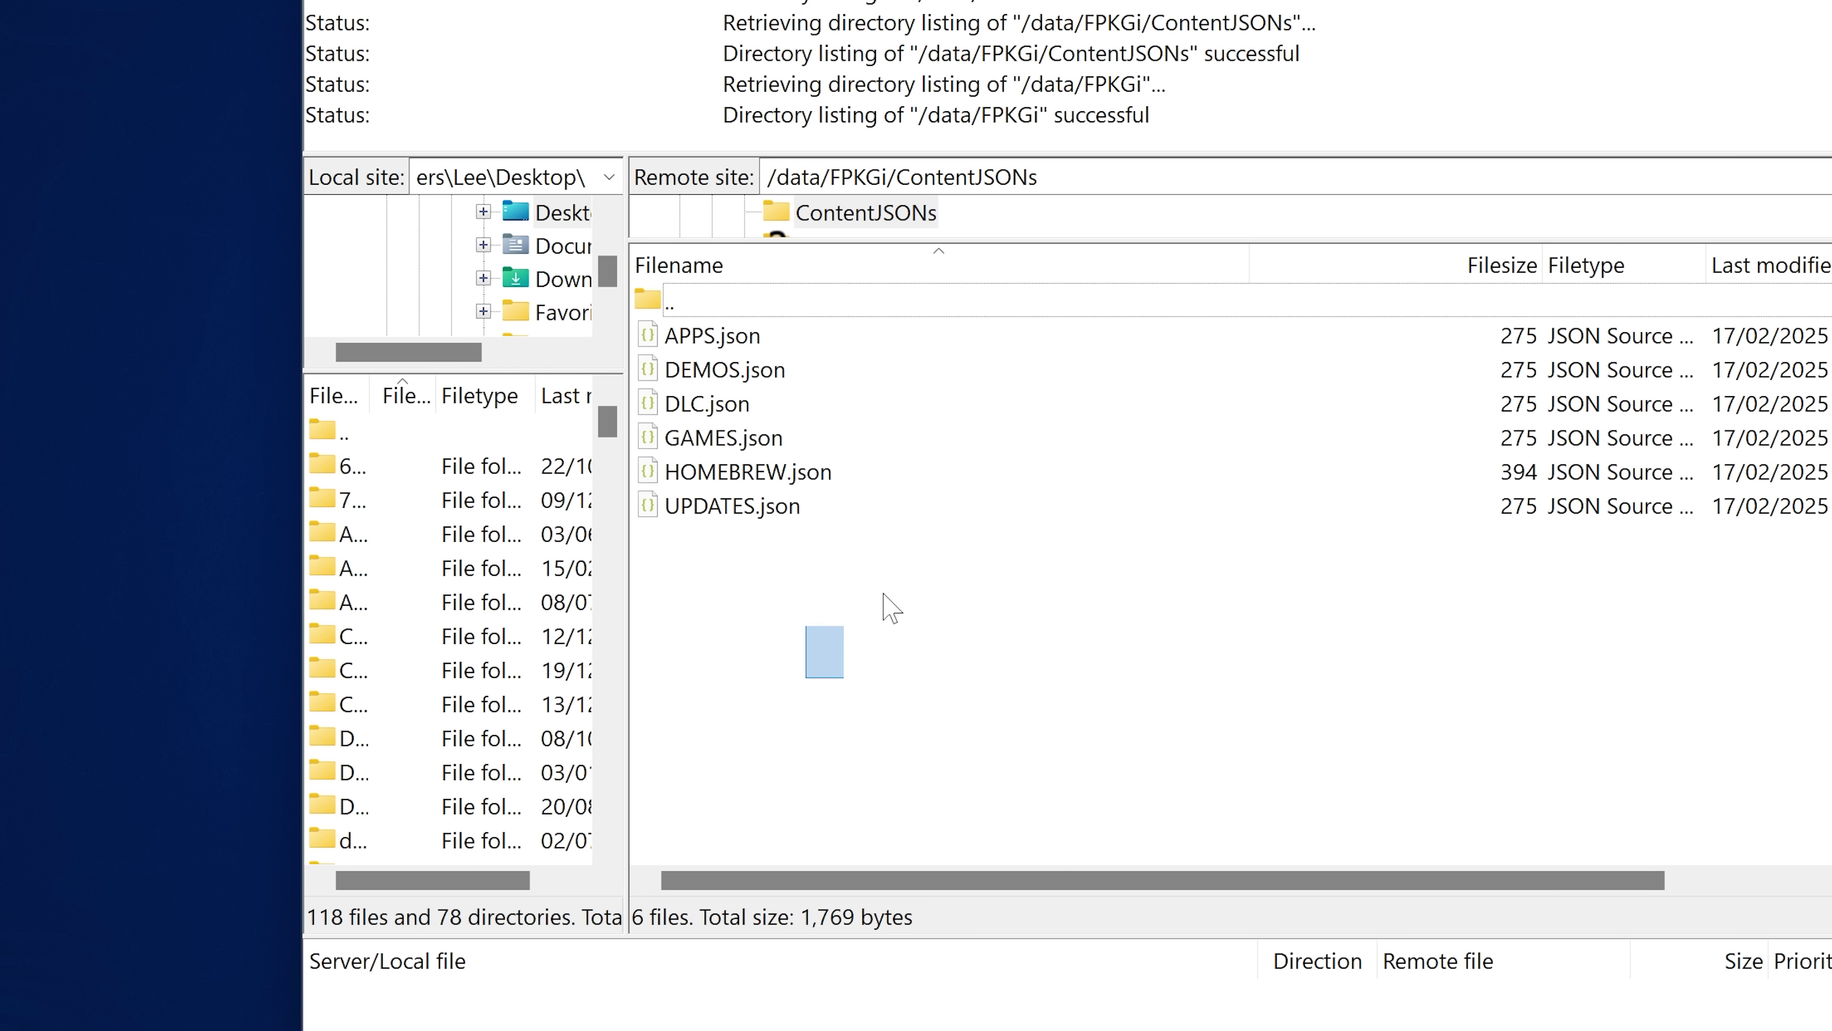
drag(883, 593, 1236, 351)
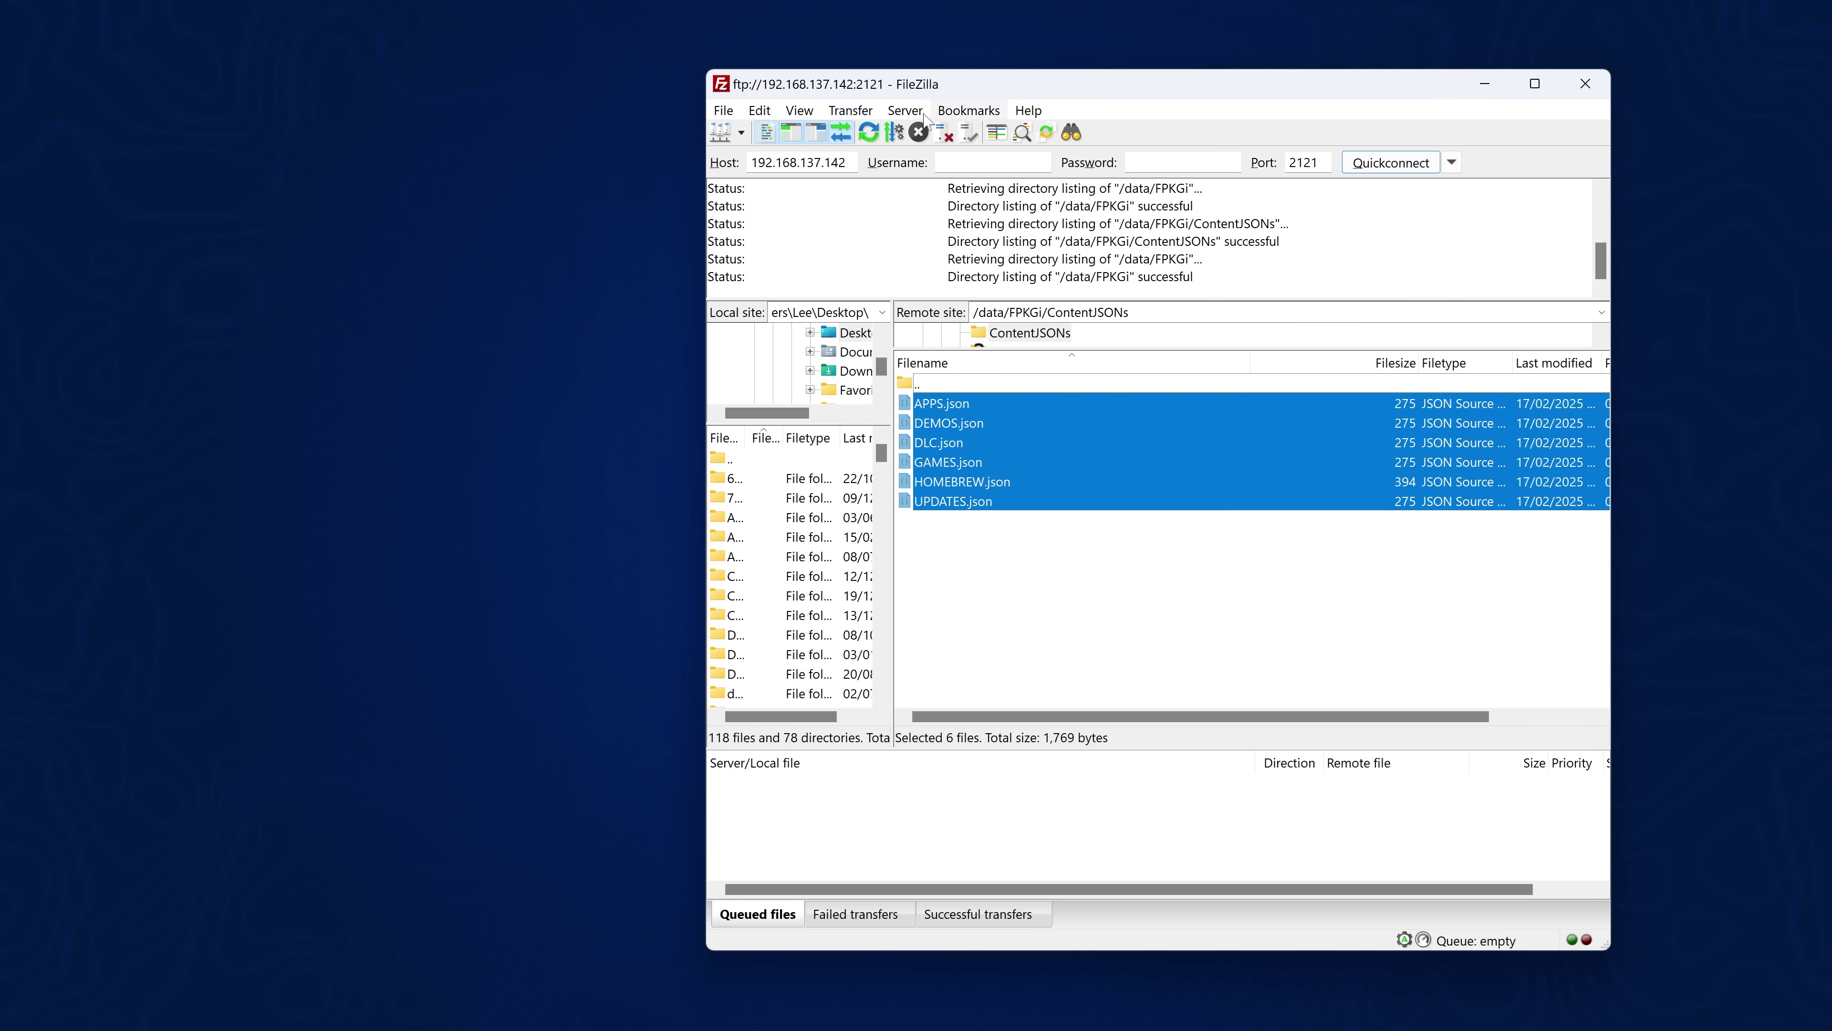
- Open ContentJSONs inside the desktop's FPKGi folder and select all of its JSON files
click(417, 216)
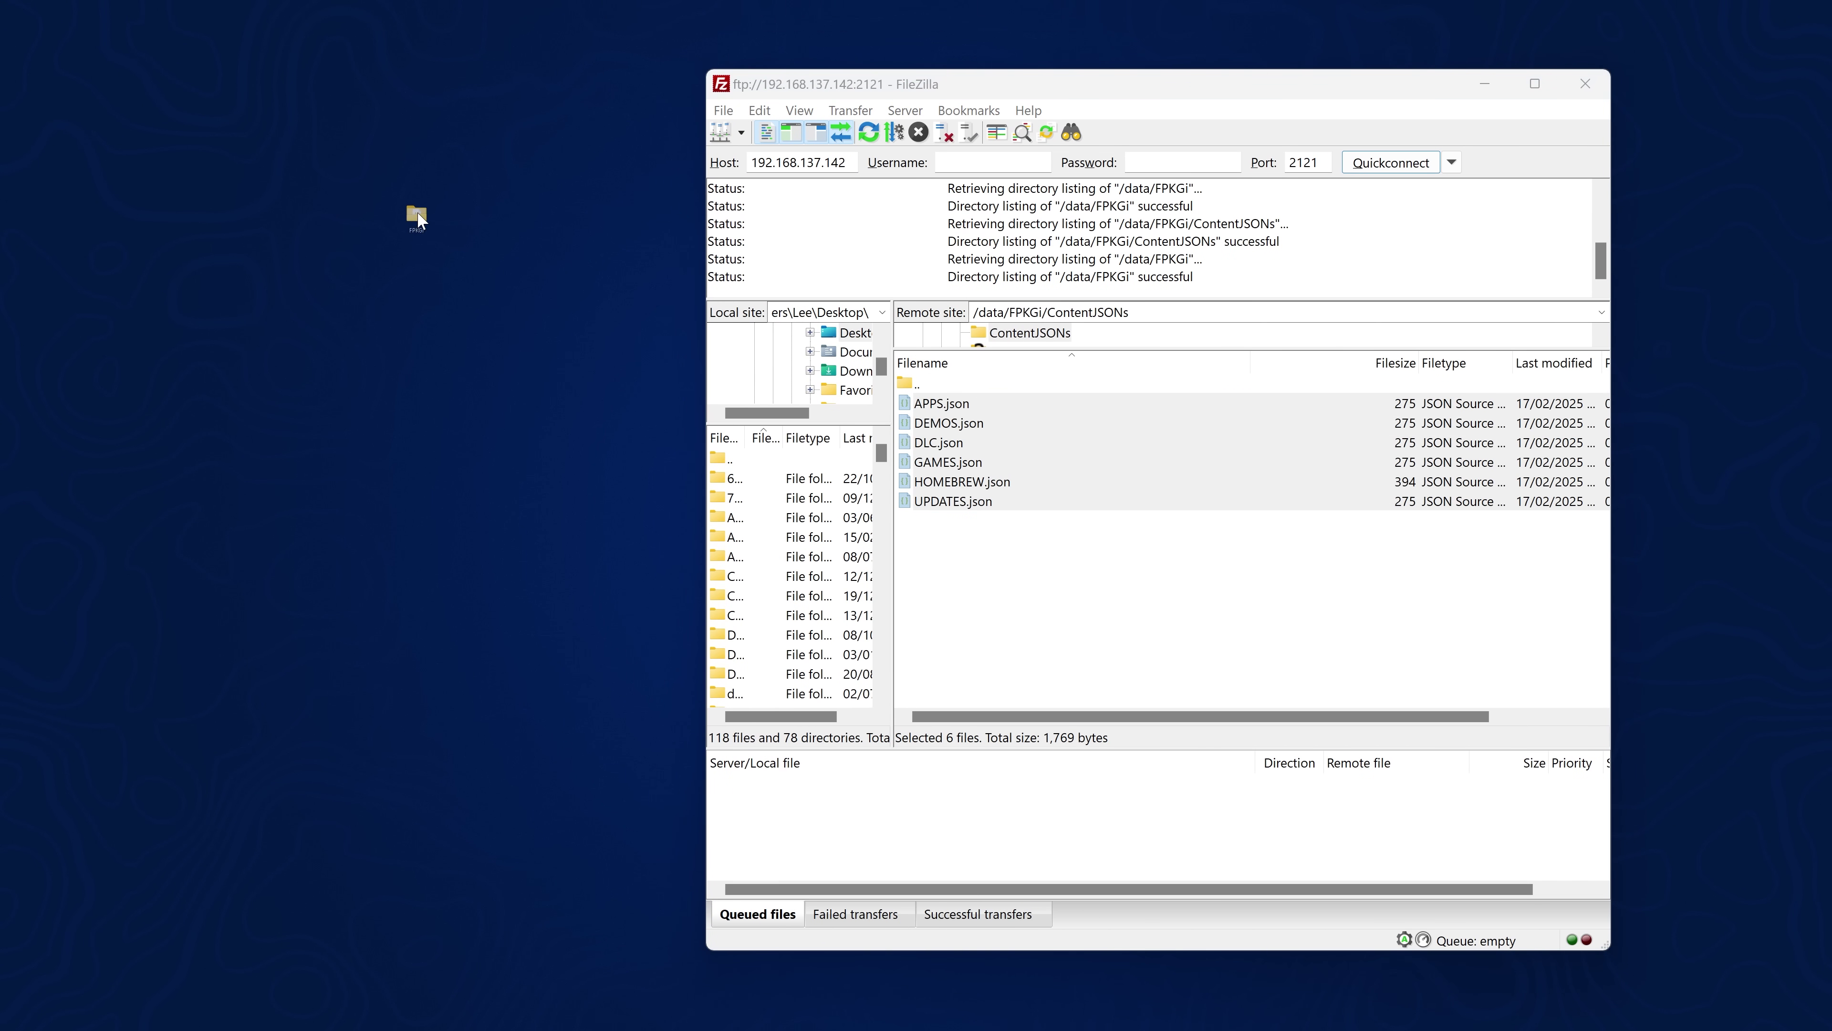
double_click(356, 167)
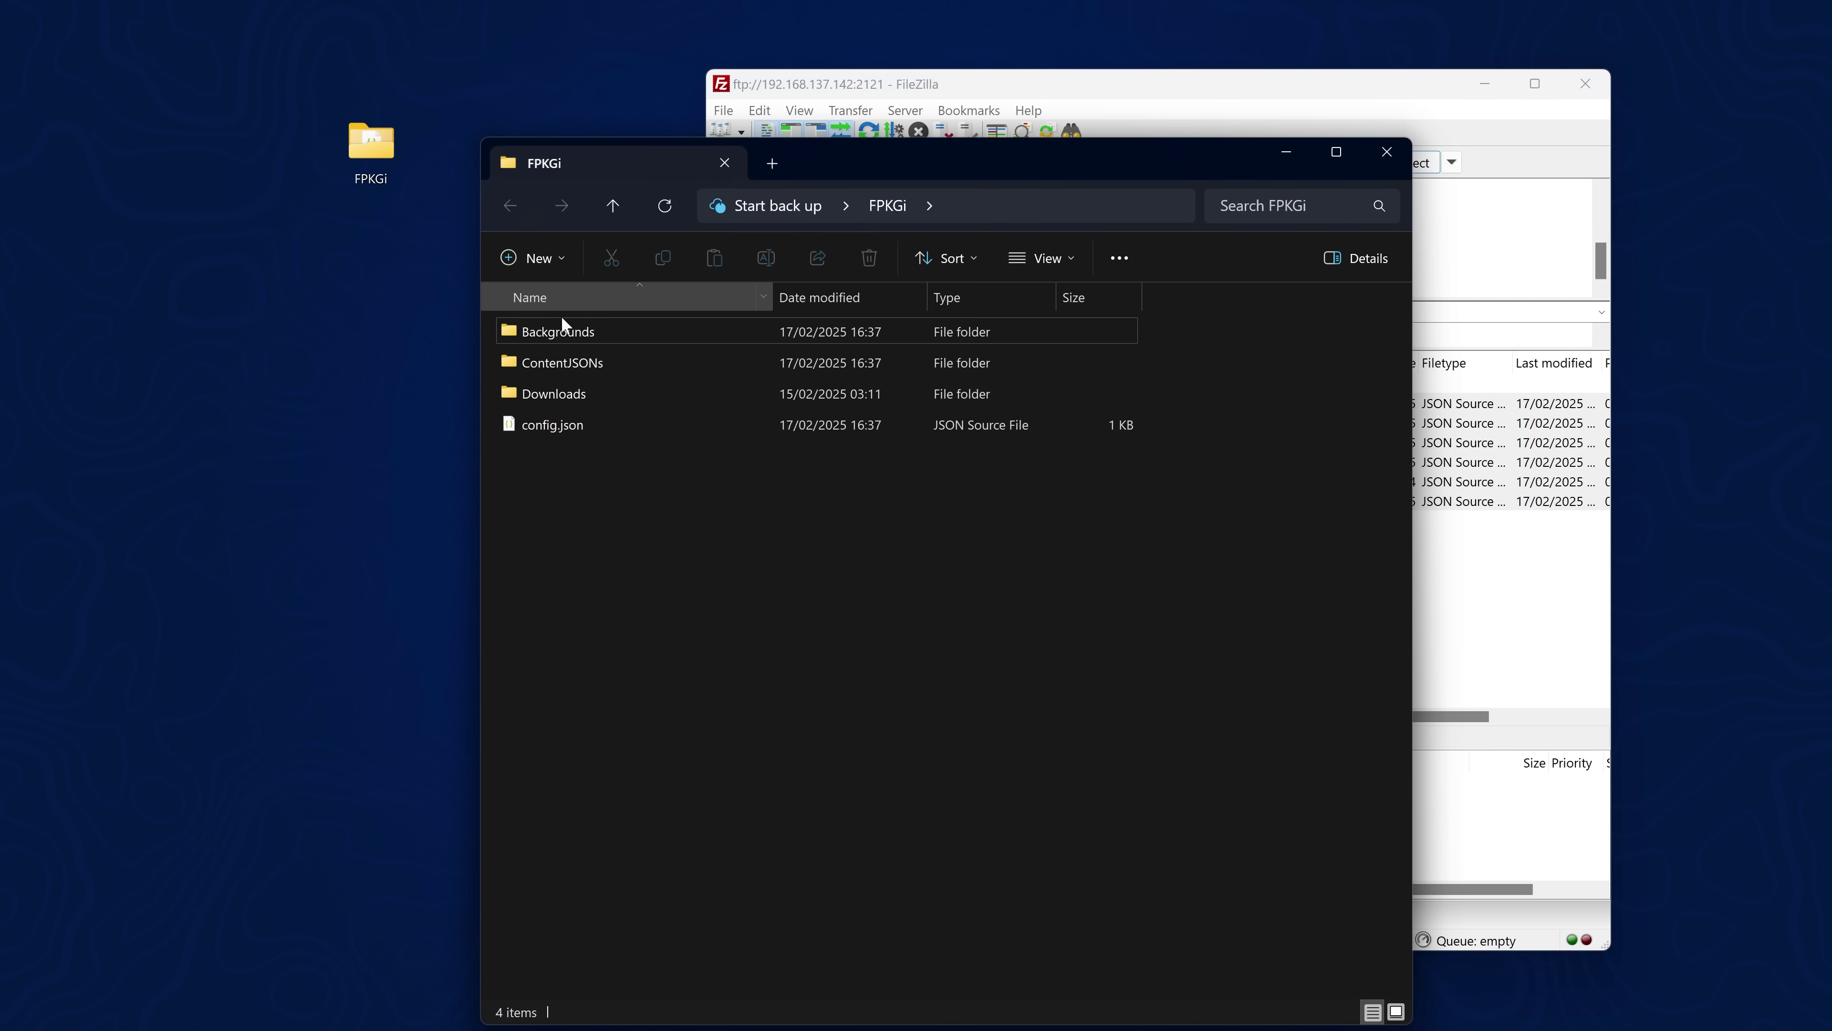
double_click(570, 365)
key(ctrl+a)
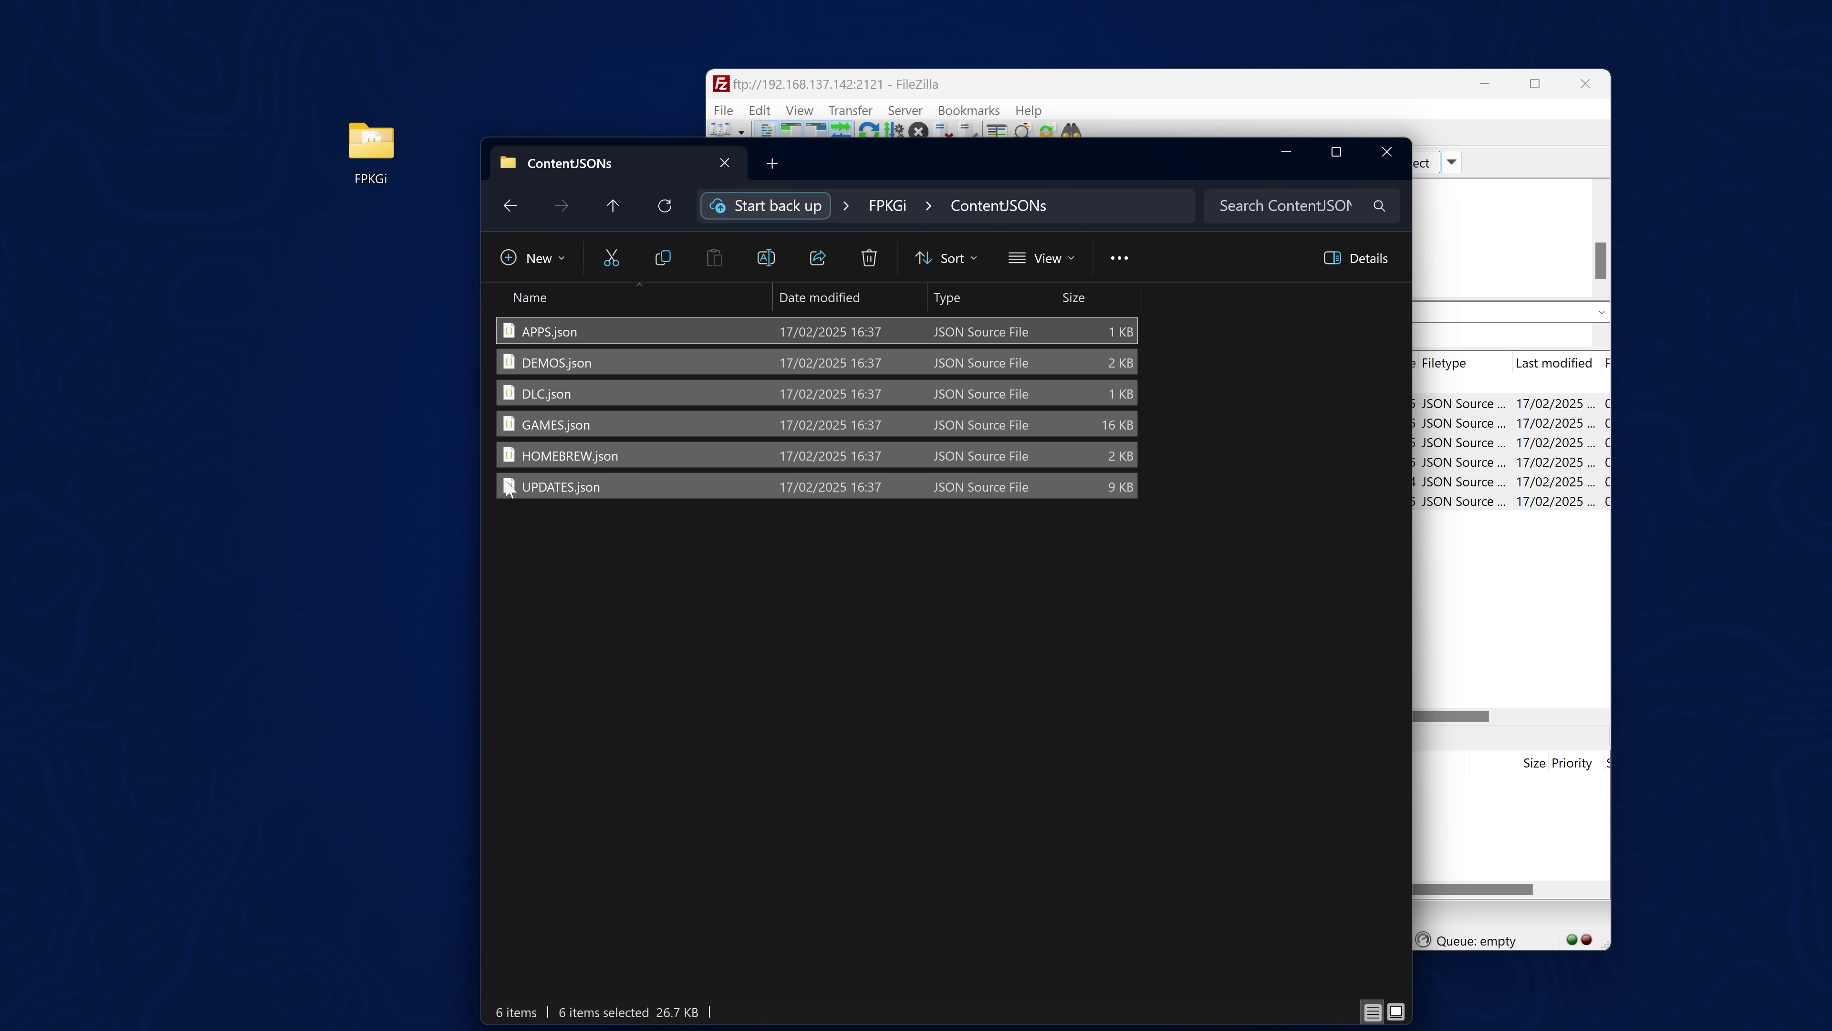
- Compare the local and remote ContentJSONs files in side-by-side windows, and close the local folder window
drag(1026, 163, 555, 213)
drag(508, 436, 420, 530)
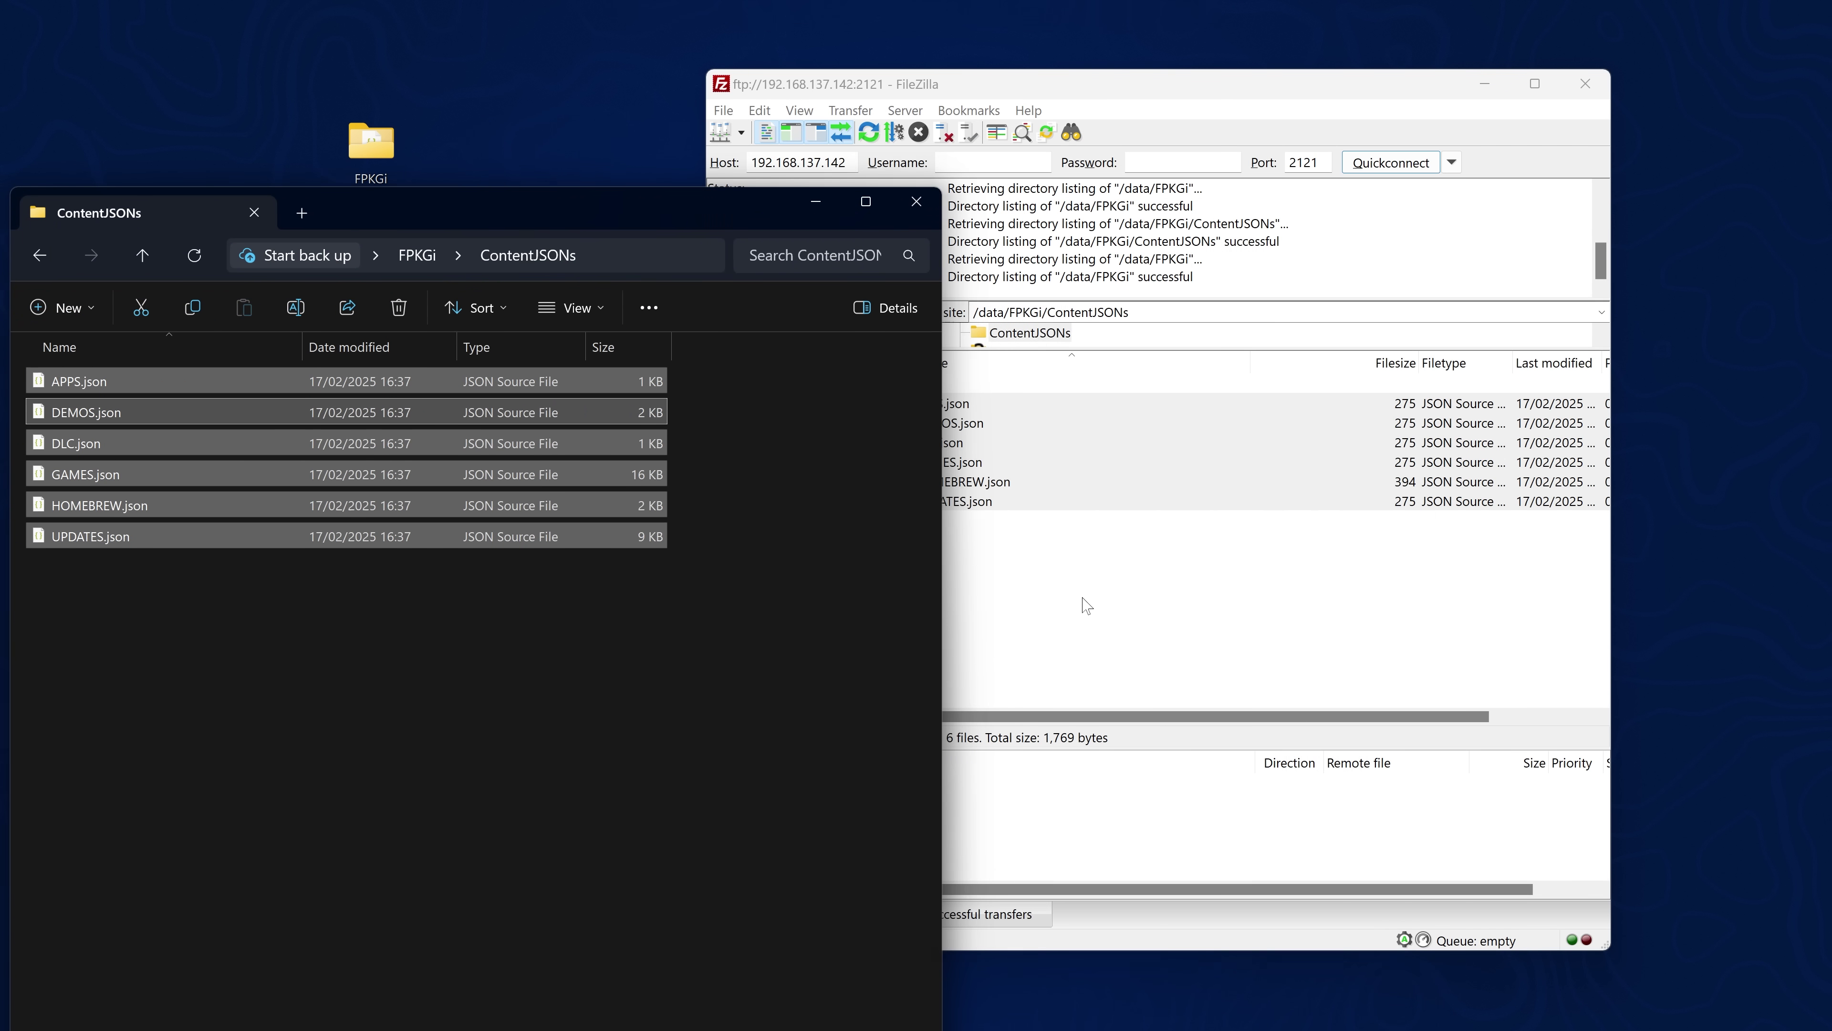
click(1084, 605)
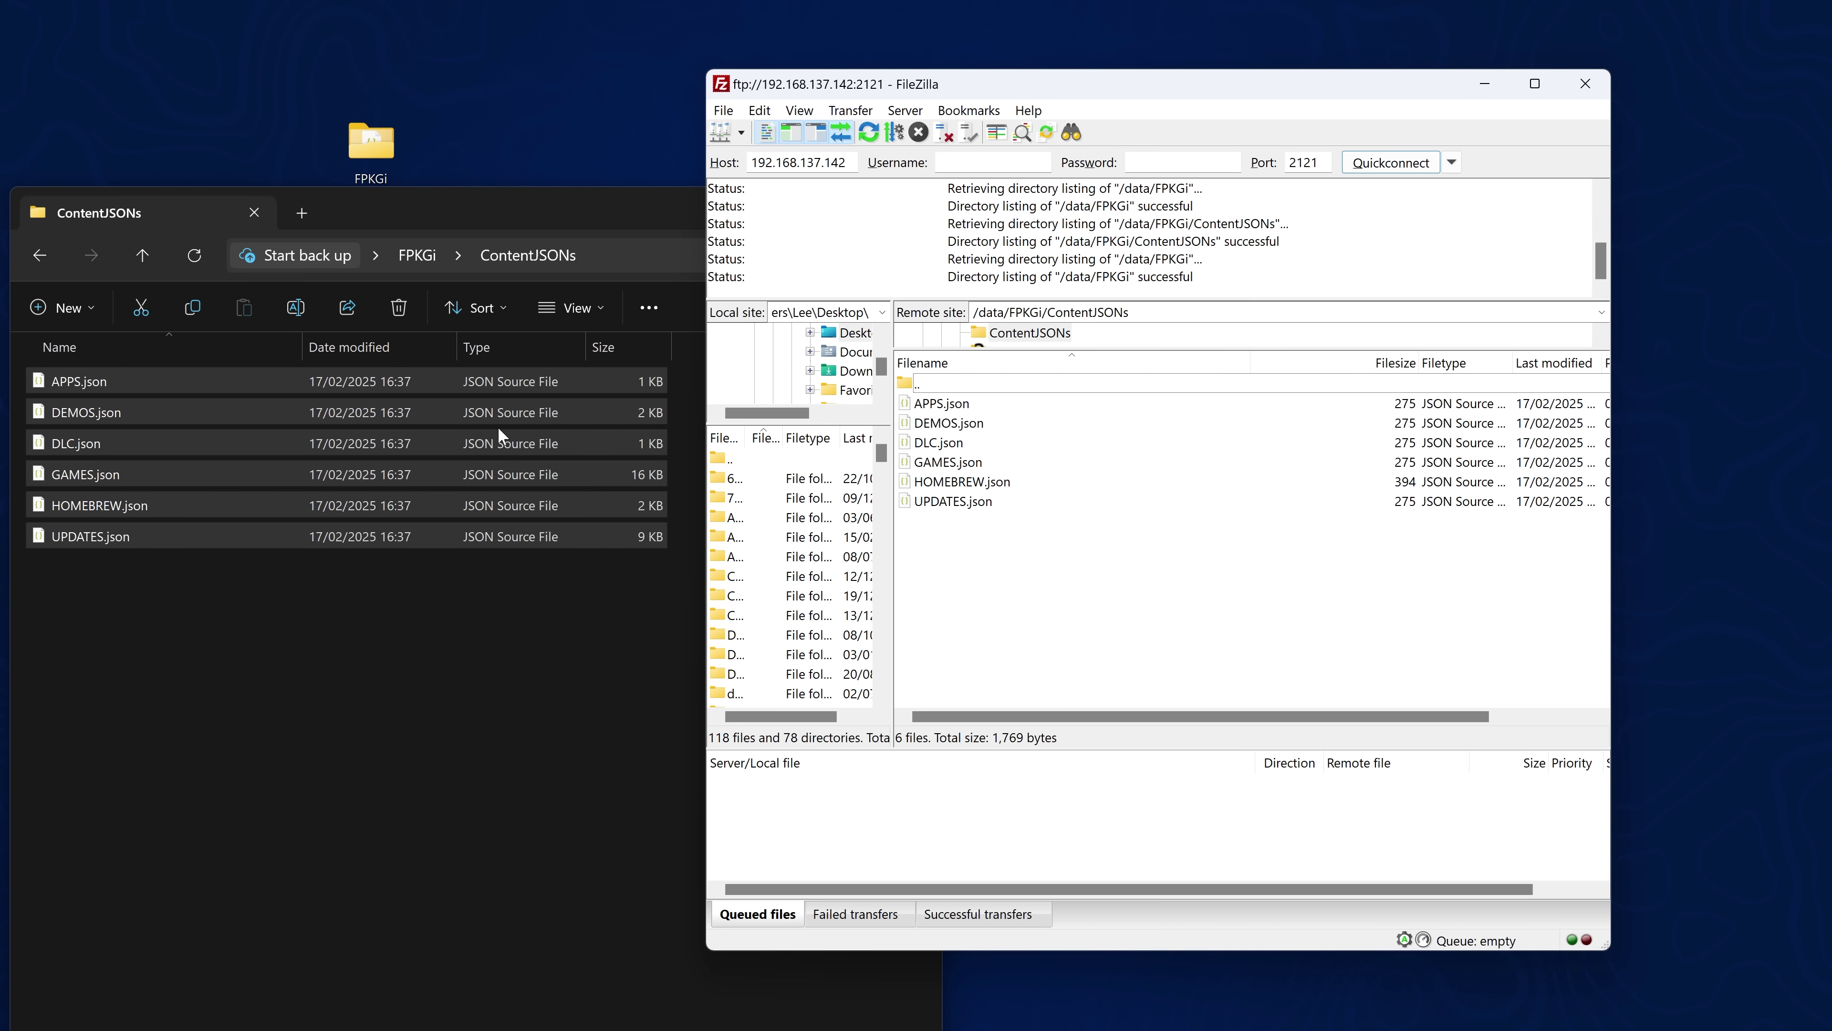
drag(601, 211, 695, 103)
drag(840, 108, 806, 117)
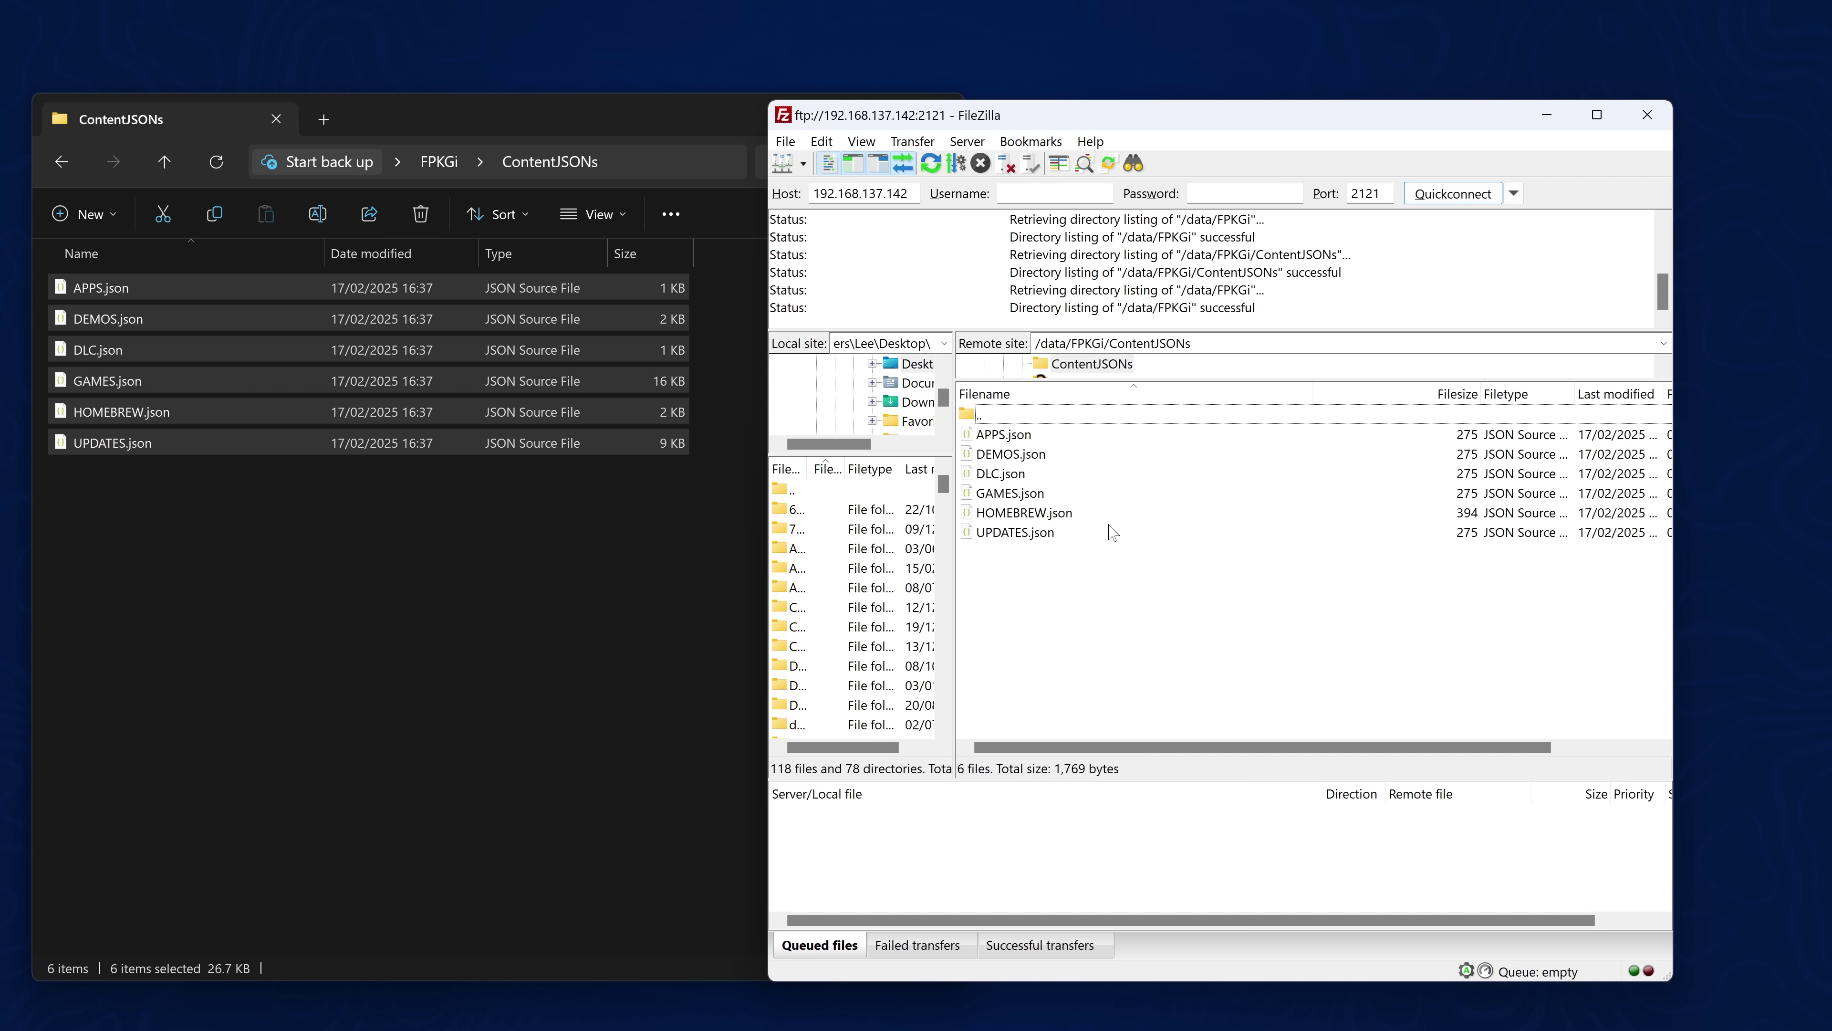
click(680, 694)
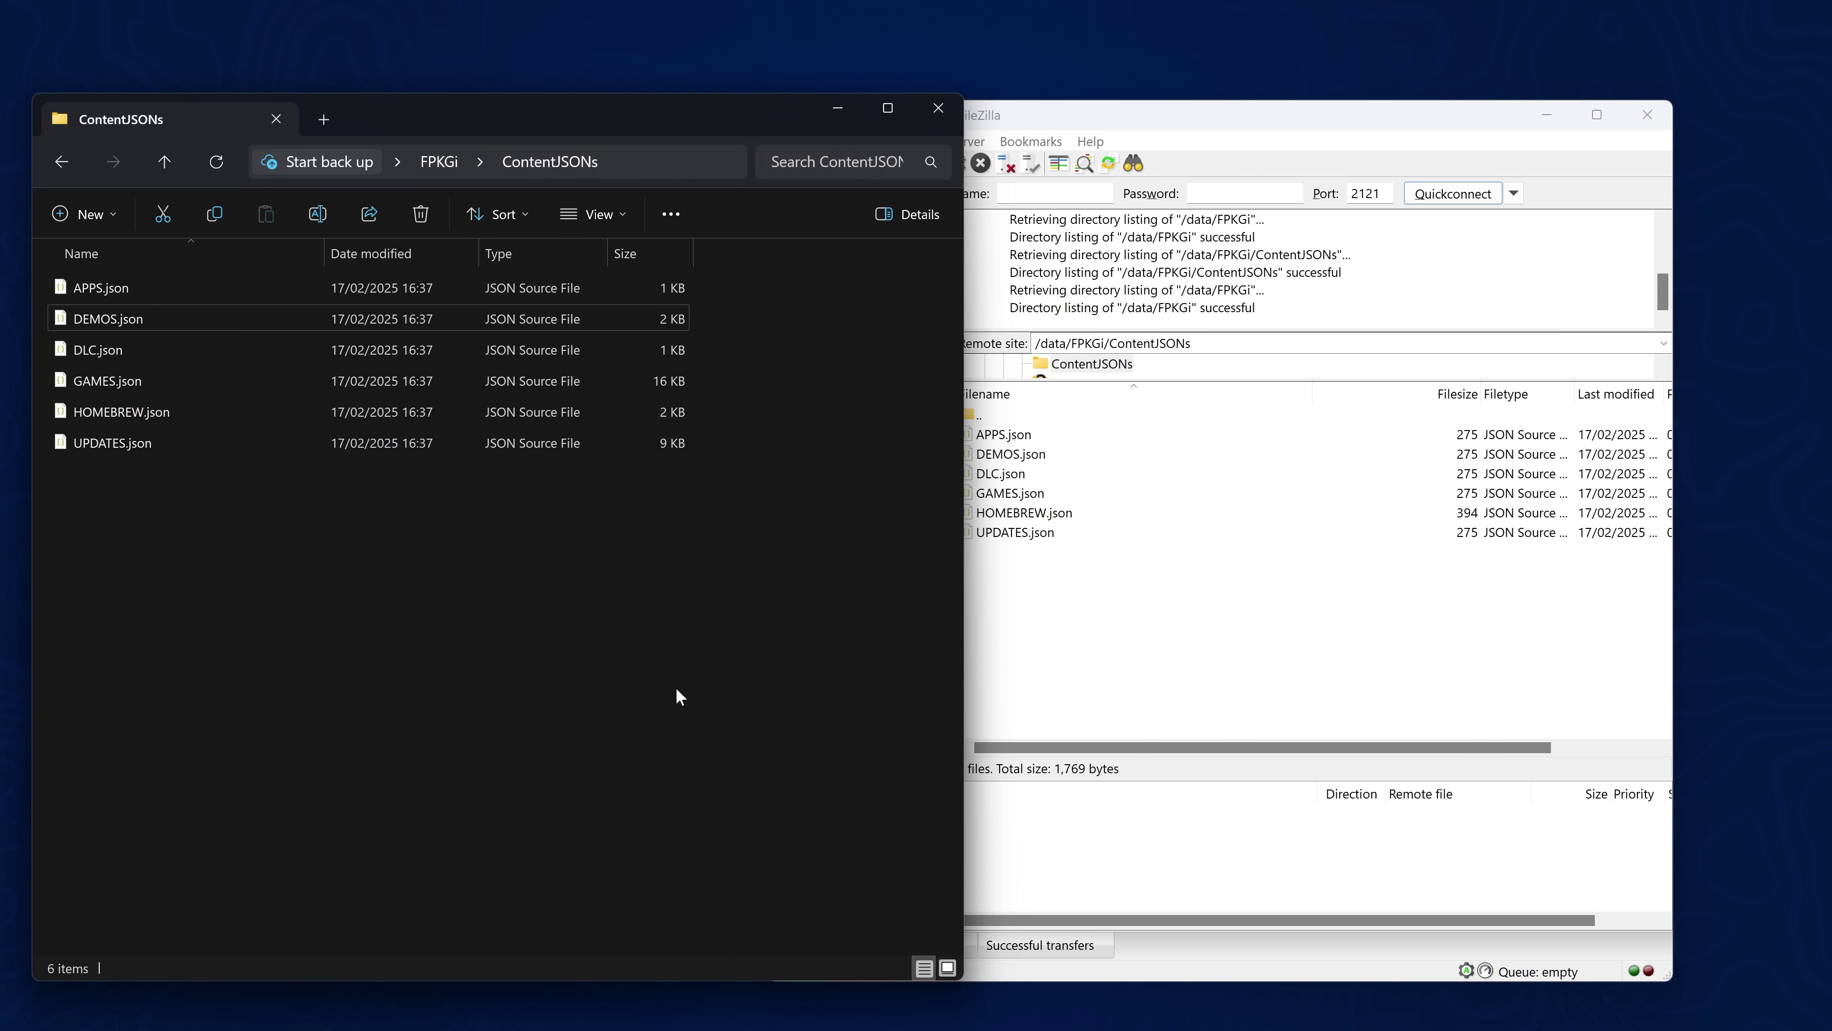
click(938, 109)
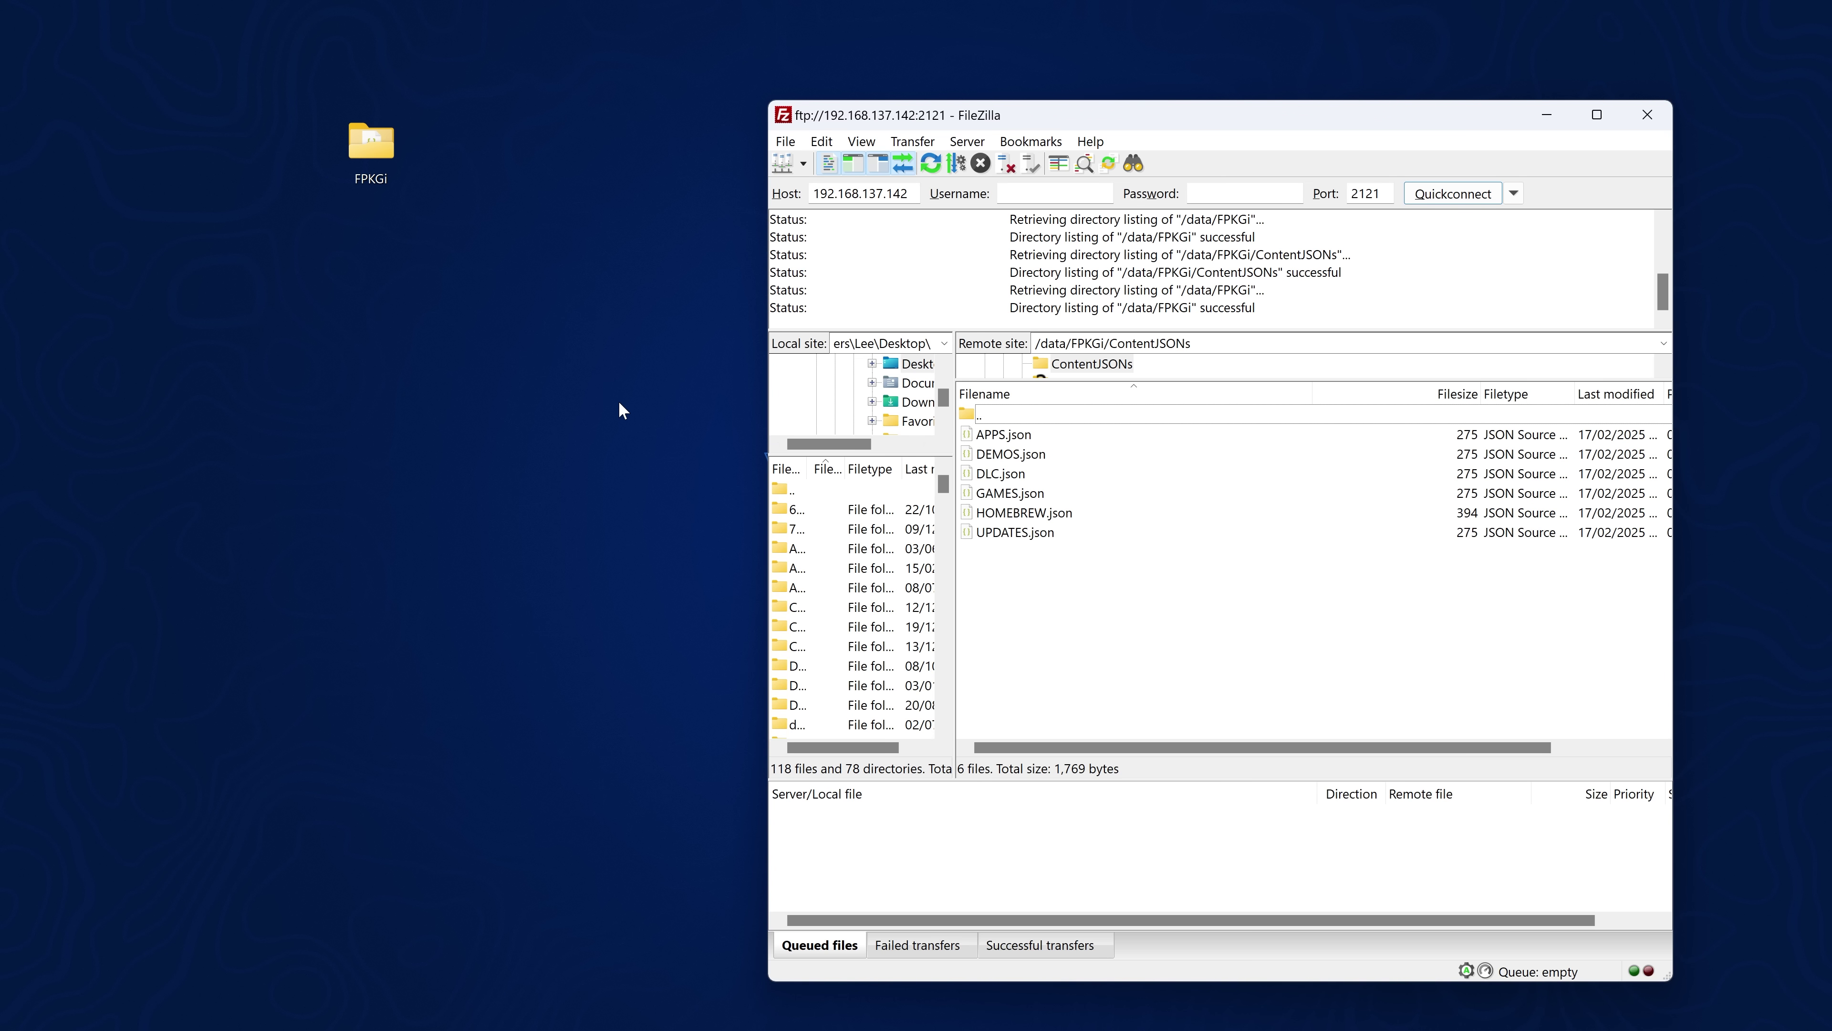
- Download config.json from the remote /data/FPKGi folder to the desktop and open it in Visual Studio Code
double_click(1011, 417)
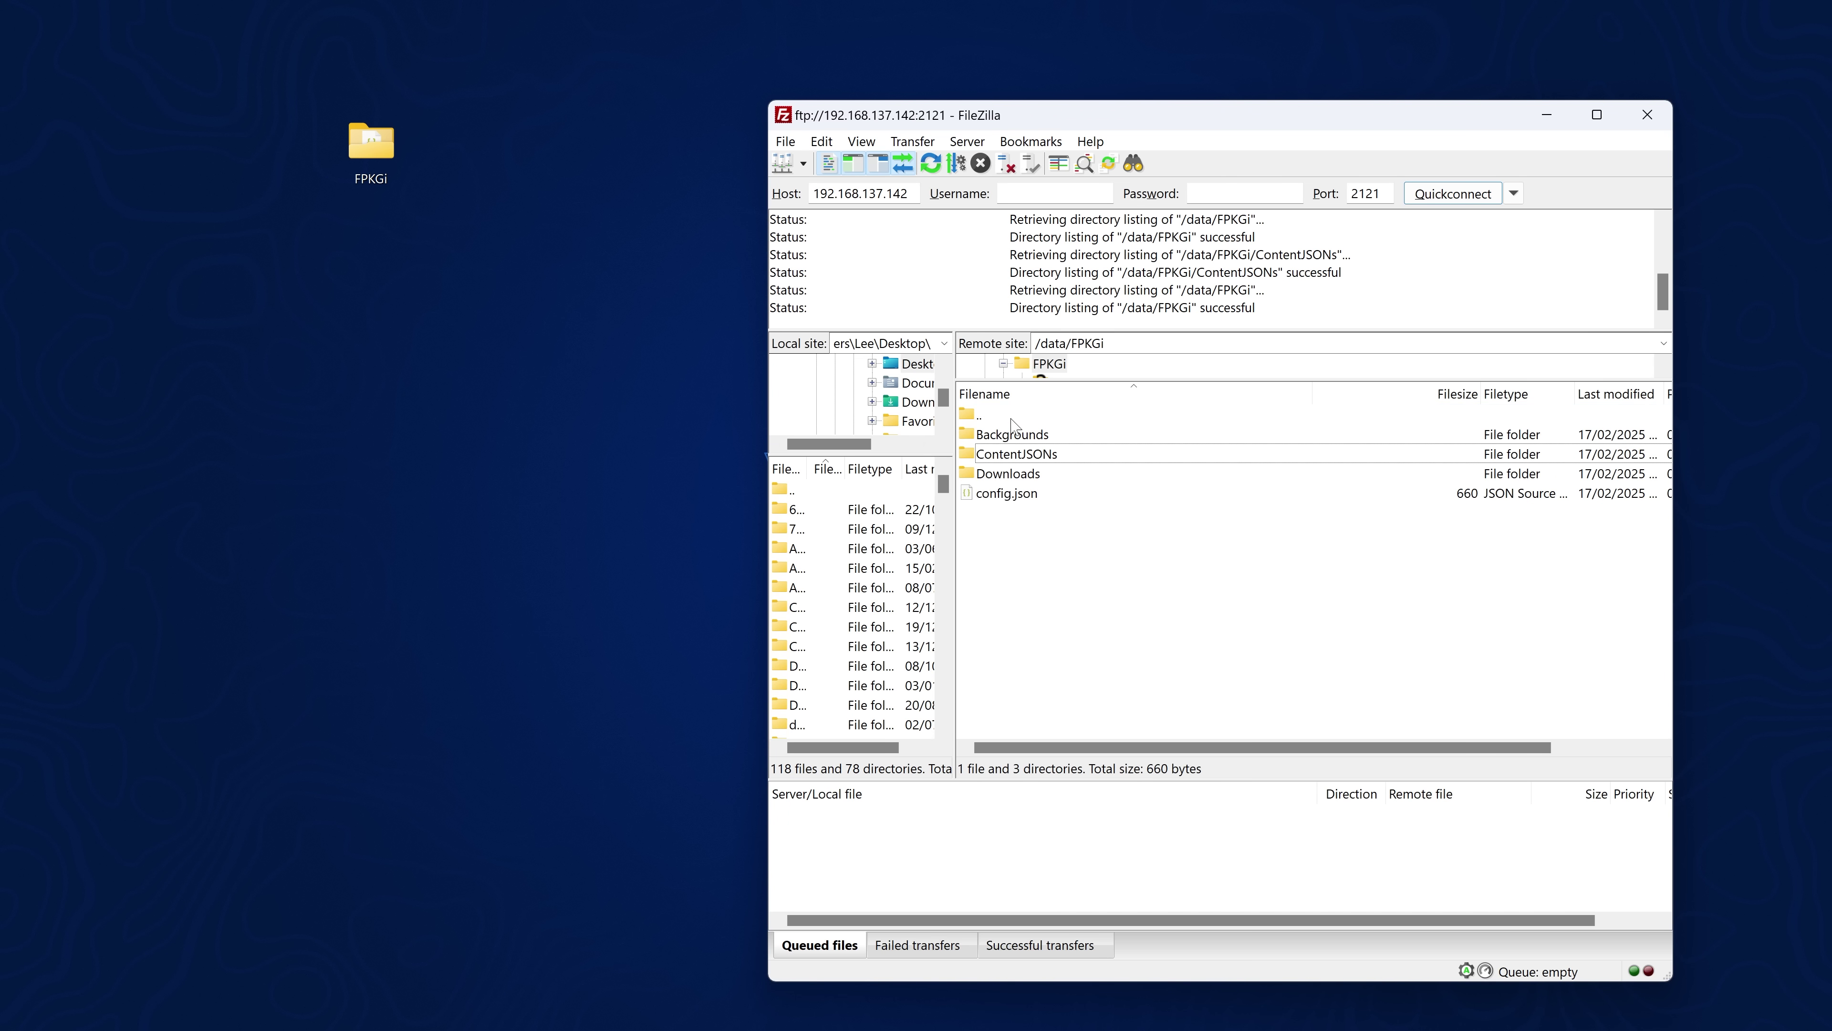
click(1024, 497)
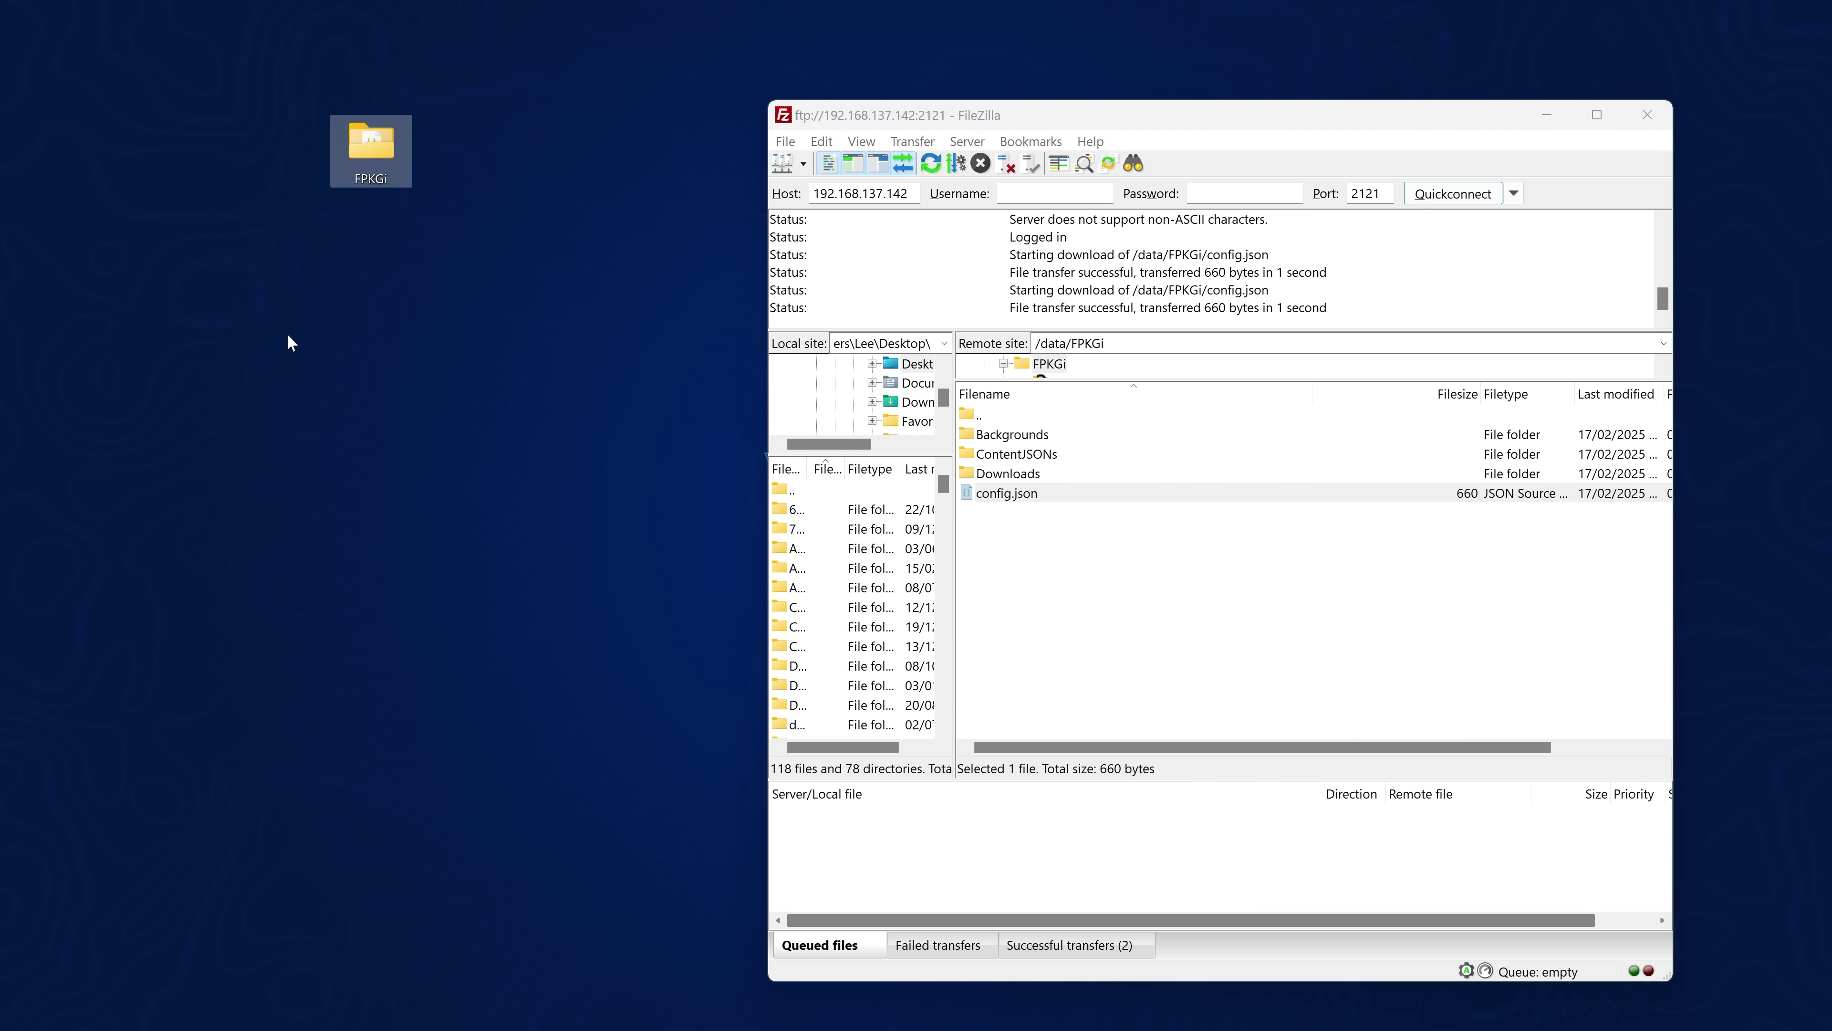
drag(51, 43, 469, 166)
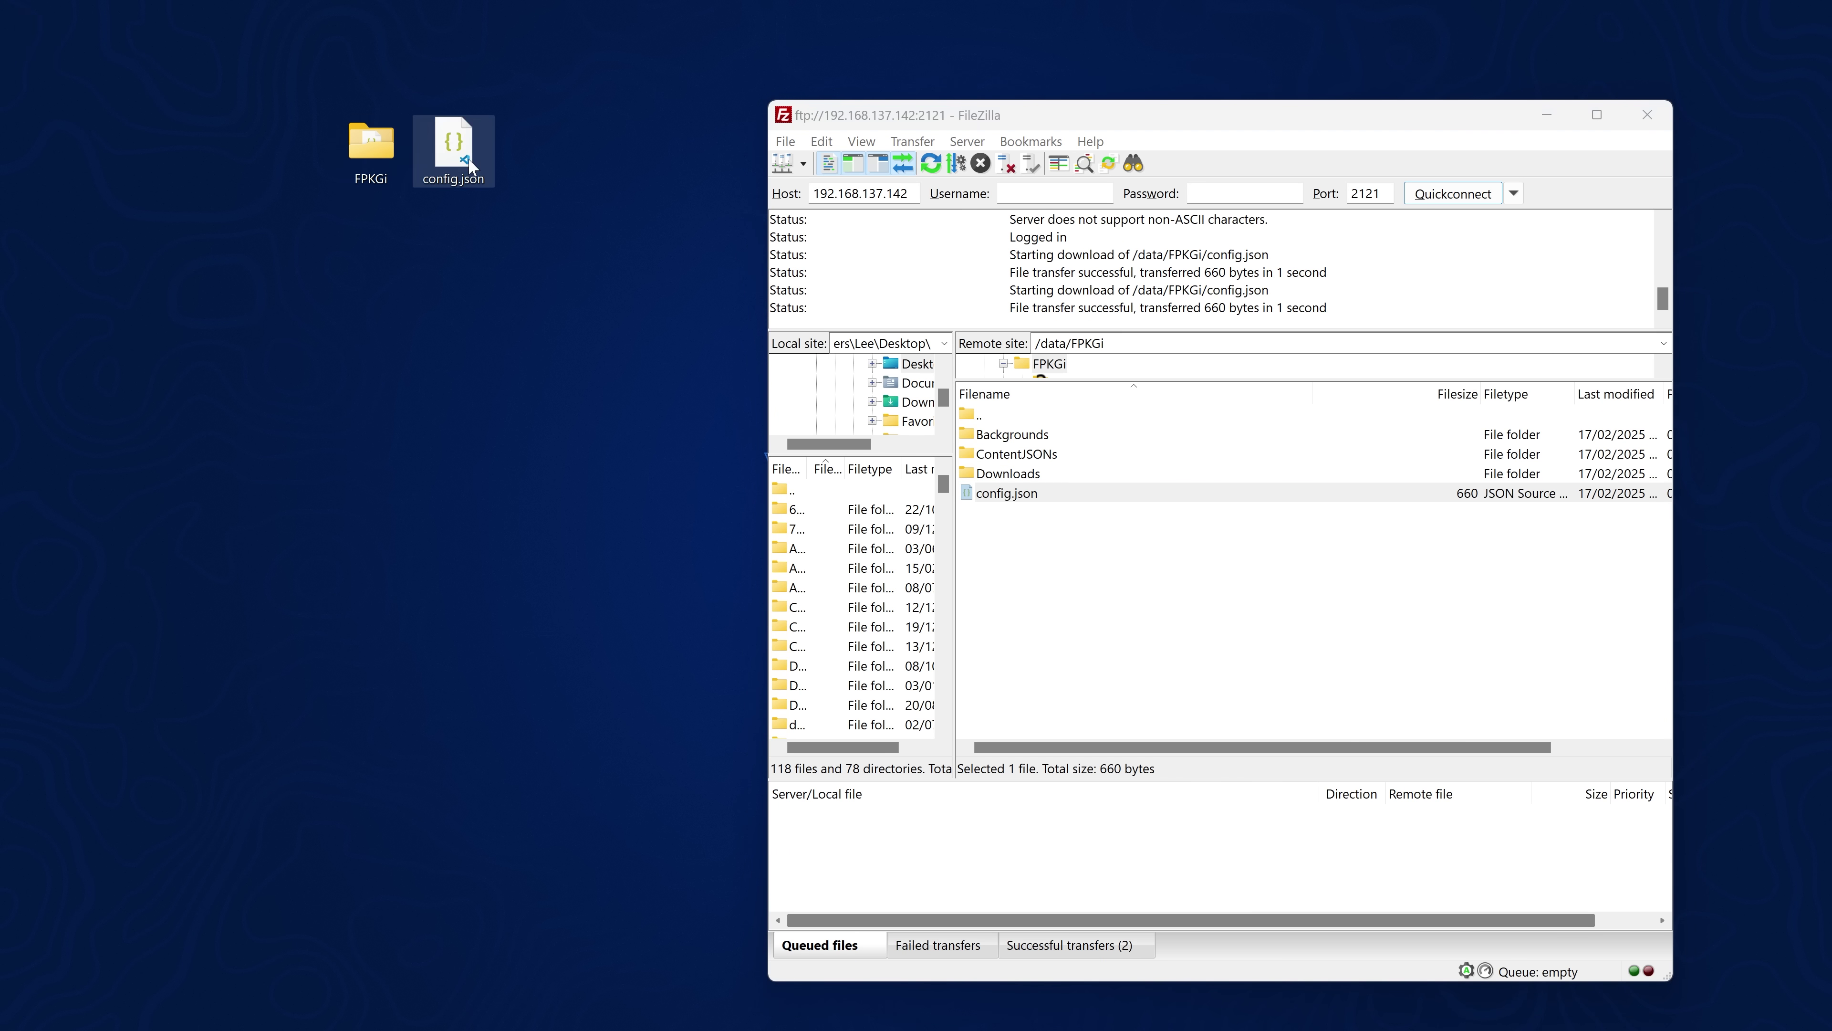
double_click(454, 155)
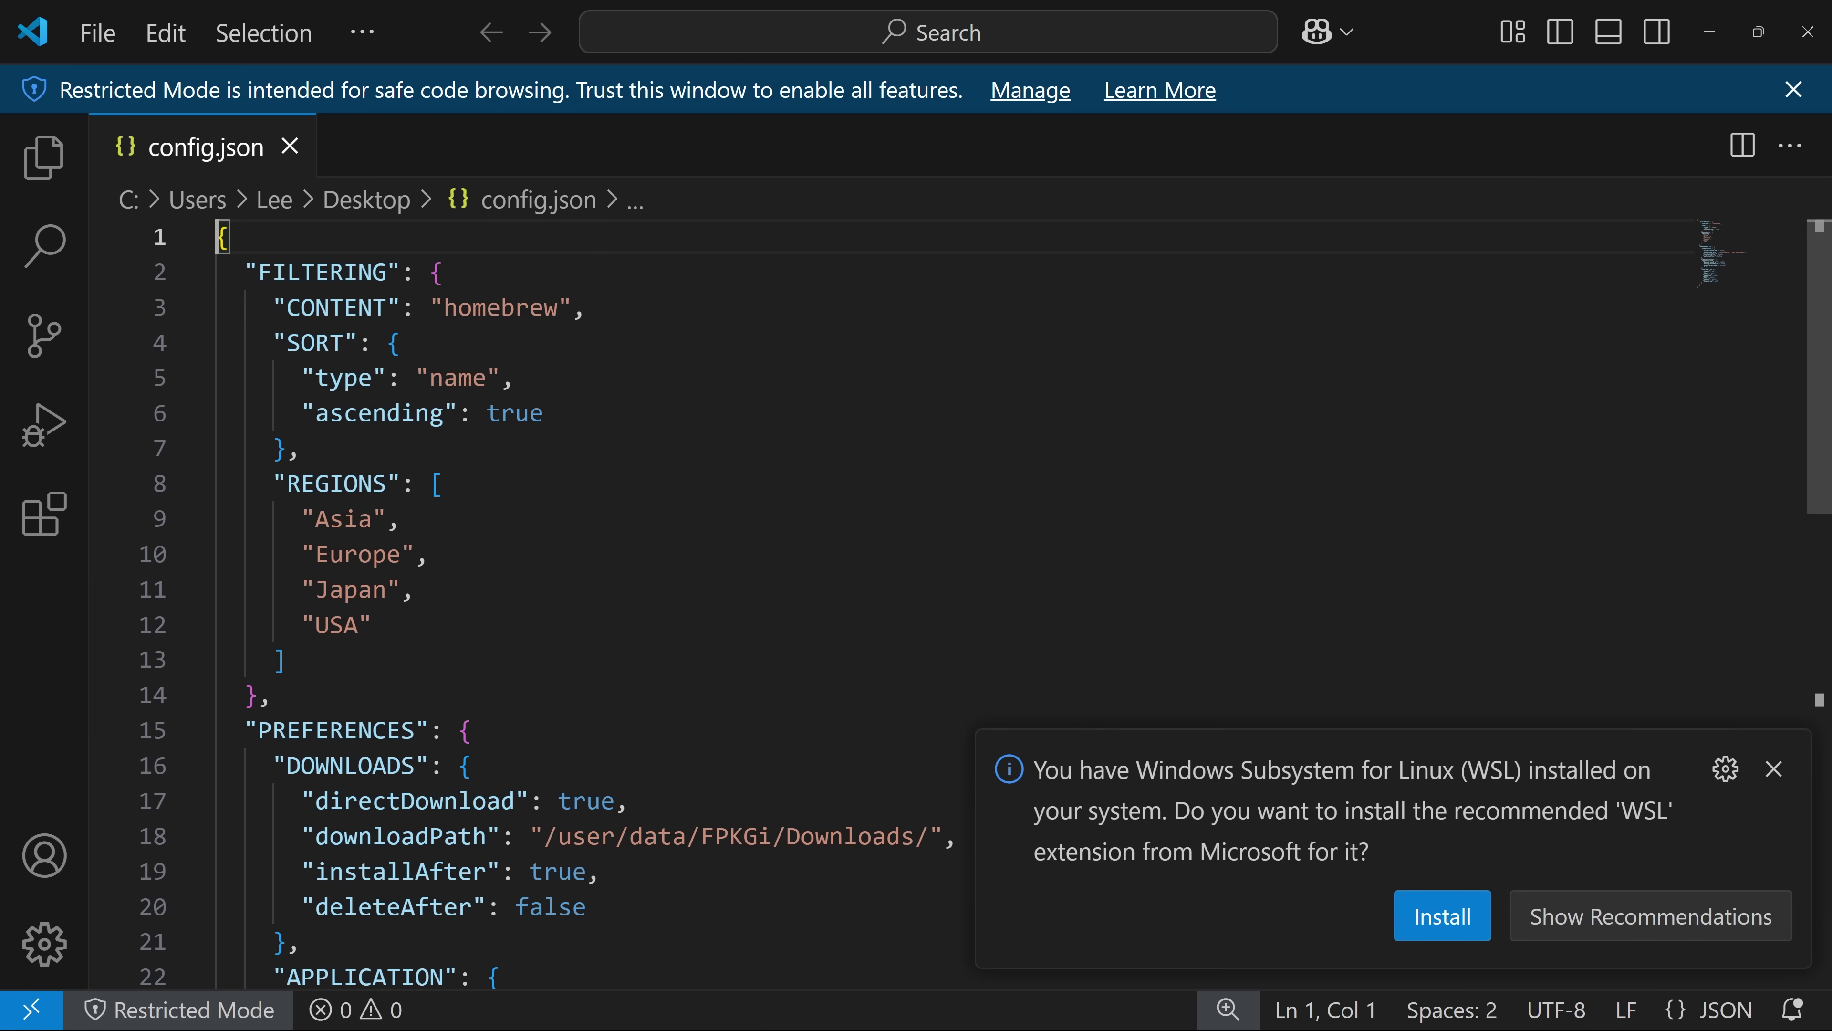
- Dismiss the WSL extension suggestion and examine the CONTENT_URLS section of config.json, especially the games entry and its null value
click(1776, 769)
scroll(895, 606, down, 7)
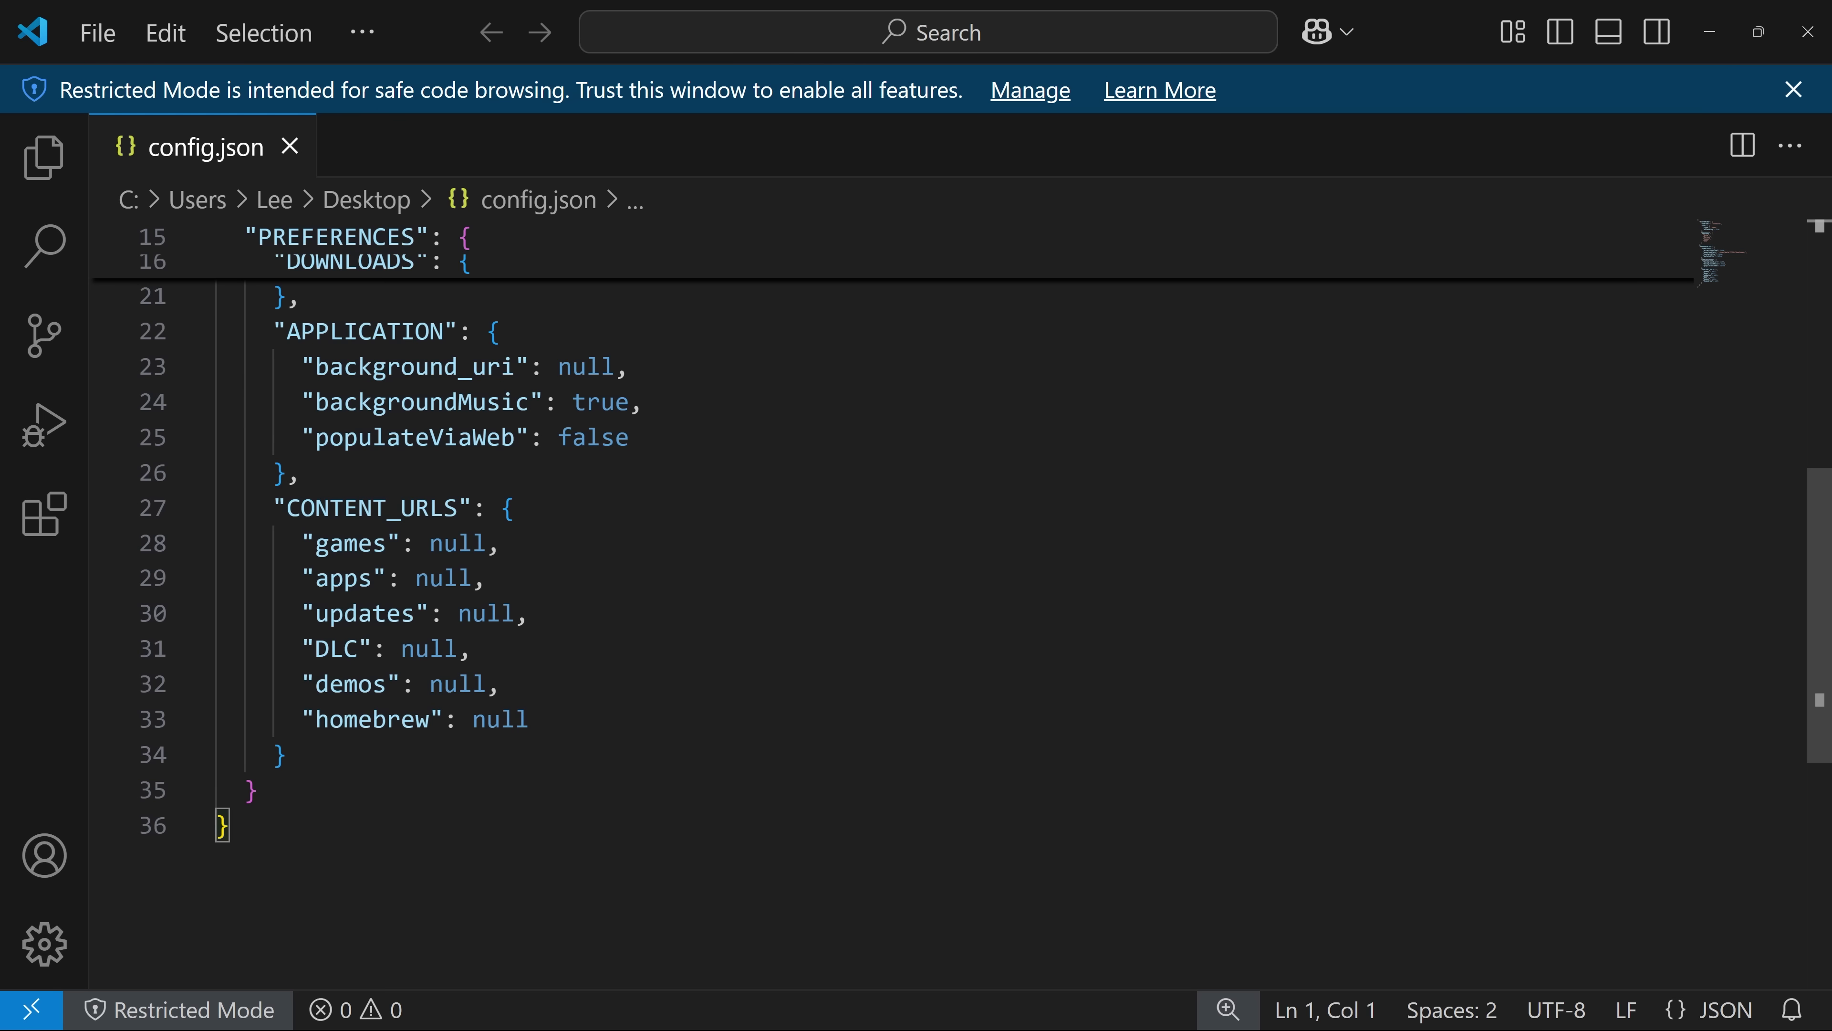
scroll(894, 606, up, 4)
scroll(895, 606, down, 1)
scroll(894, 607, down, 3)
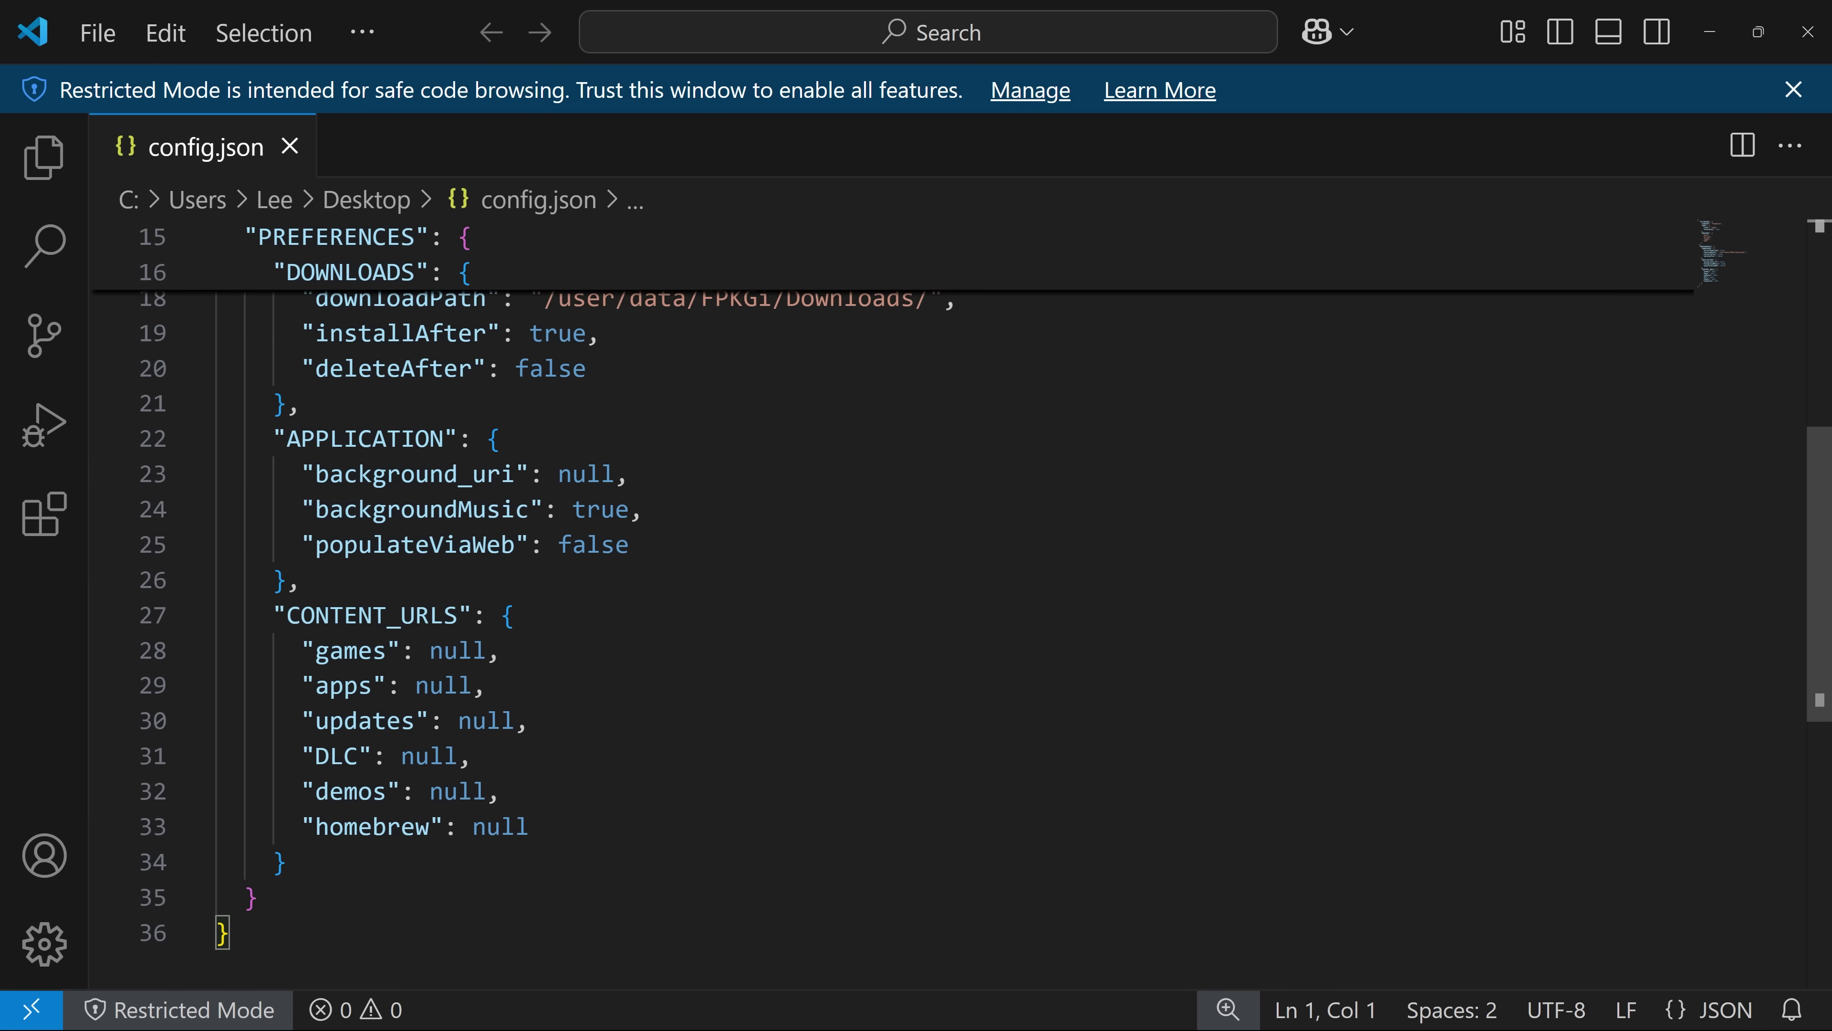
drag(286, 454, 459, 453)
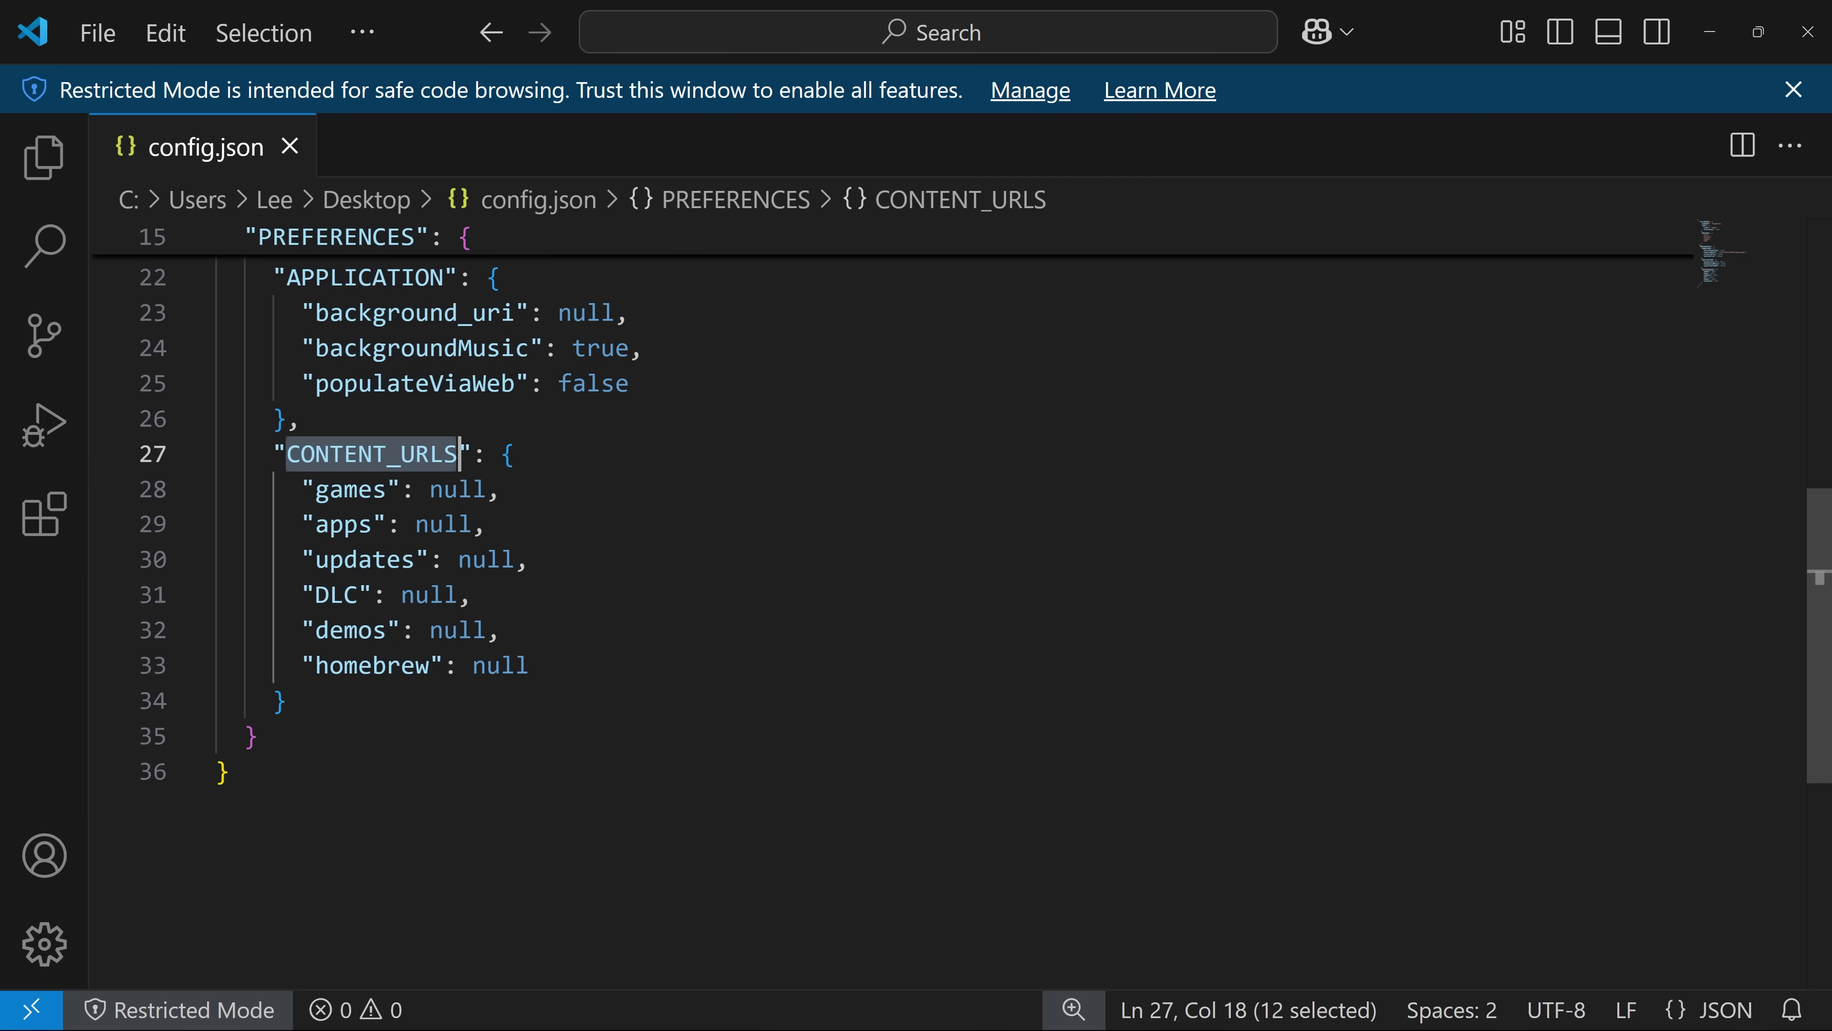
click(359, 489)
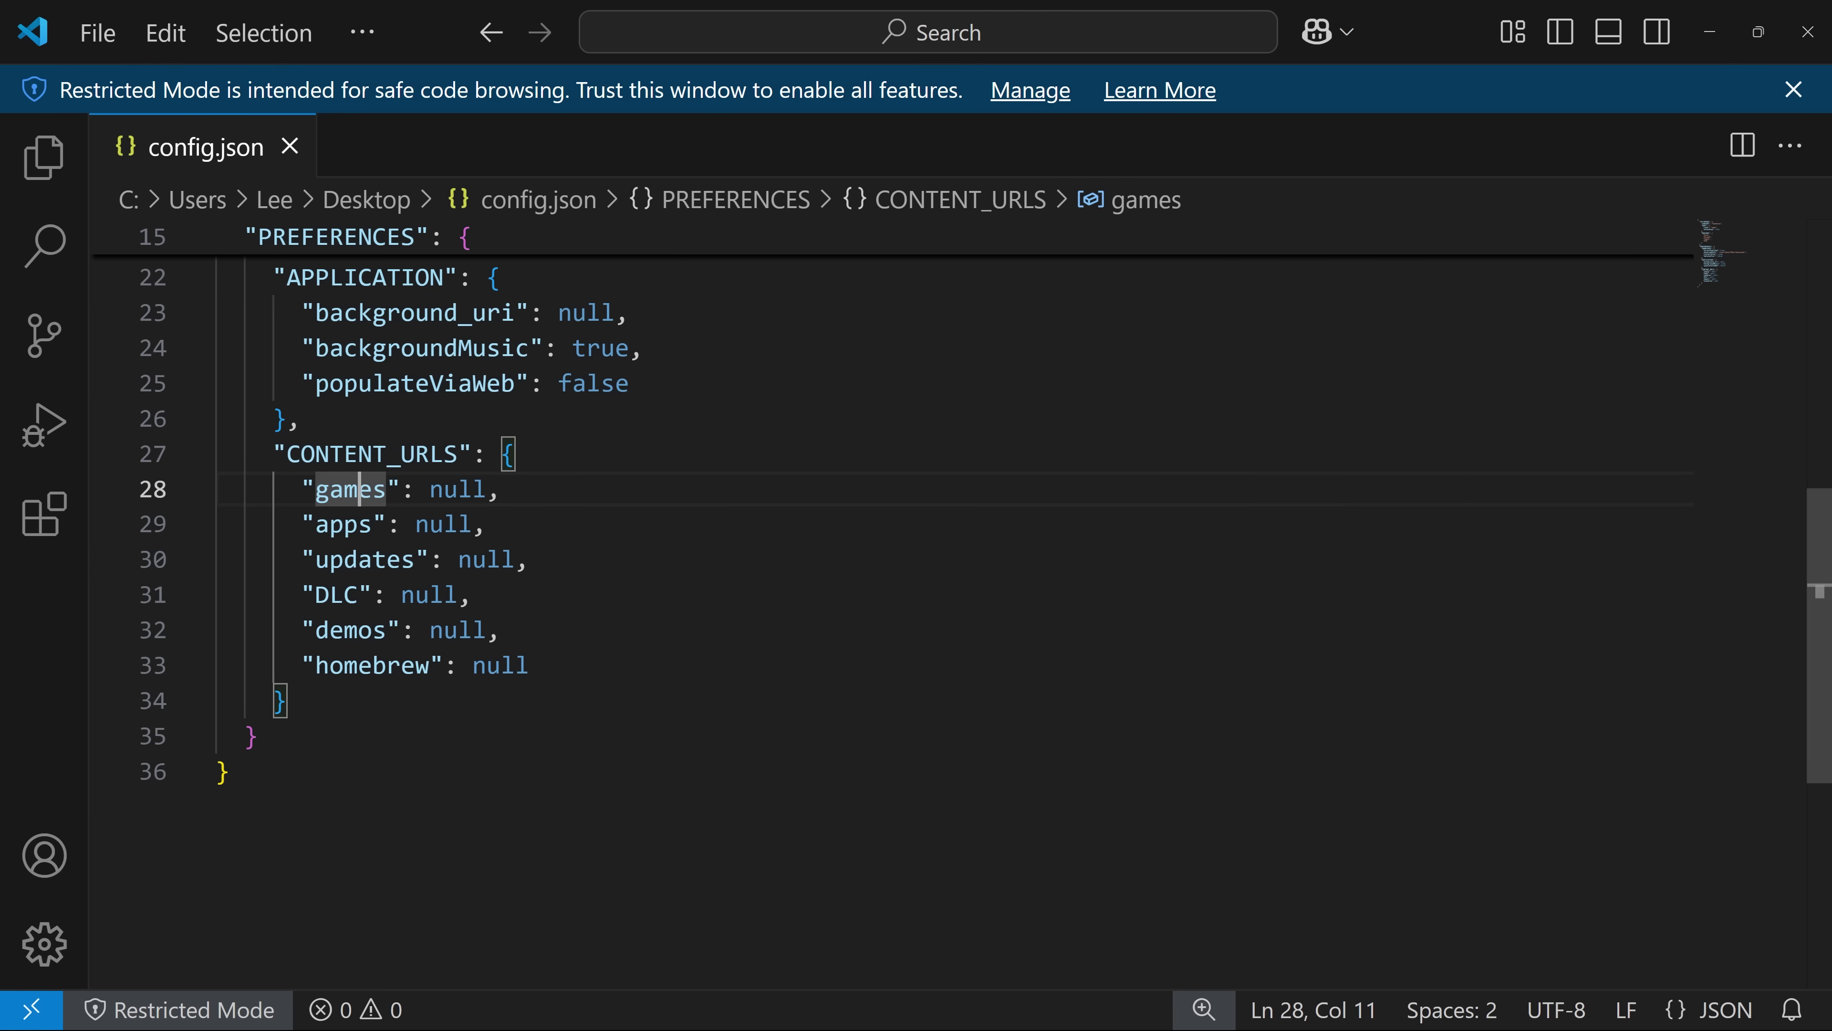
drag(430, 489, 488, 489)
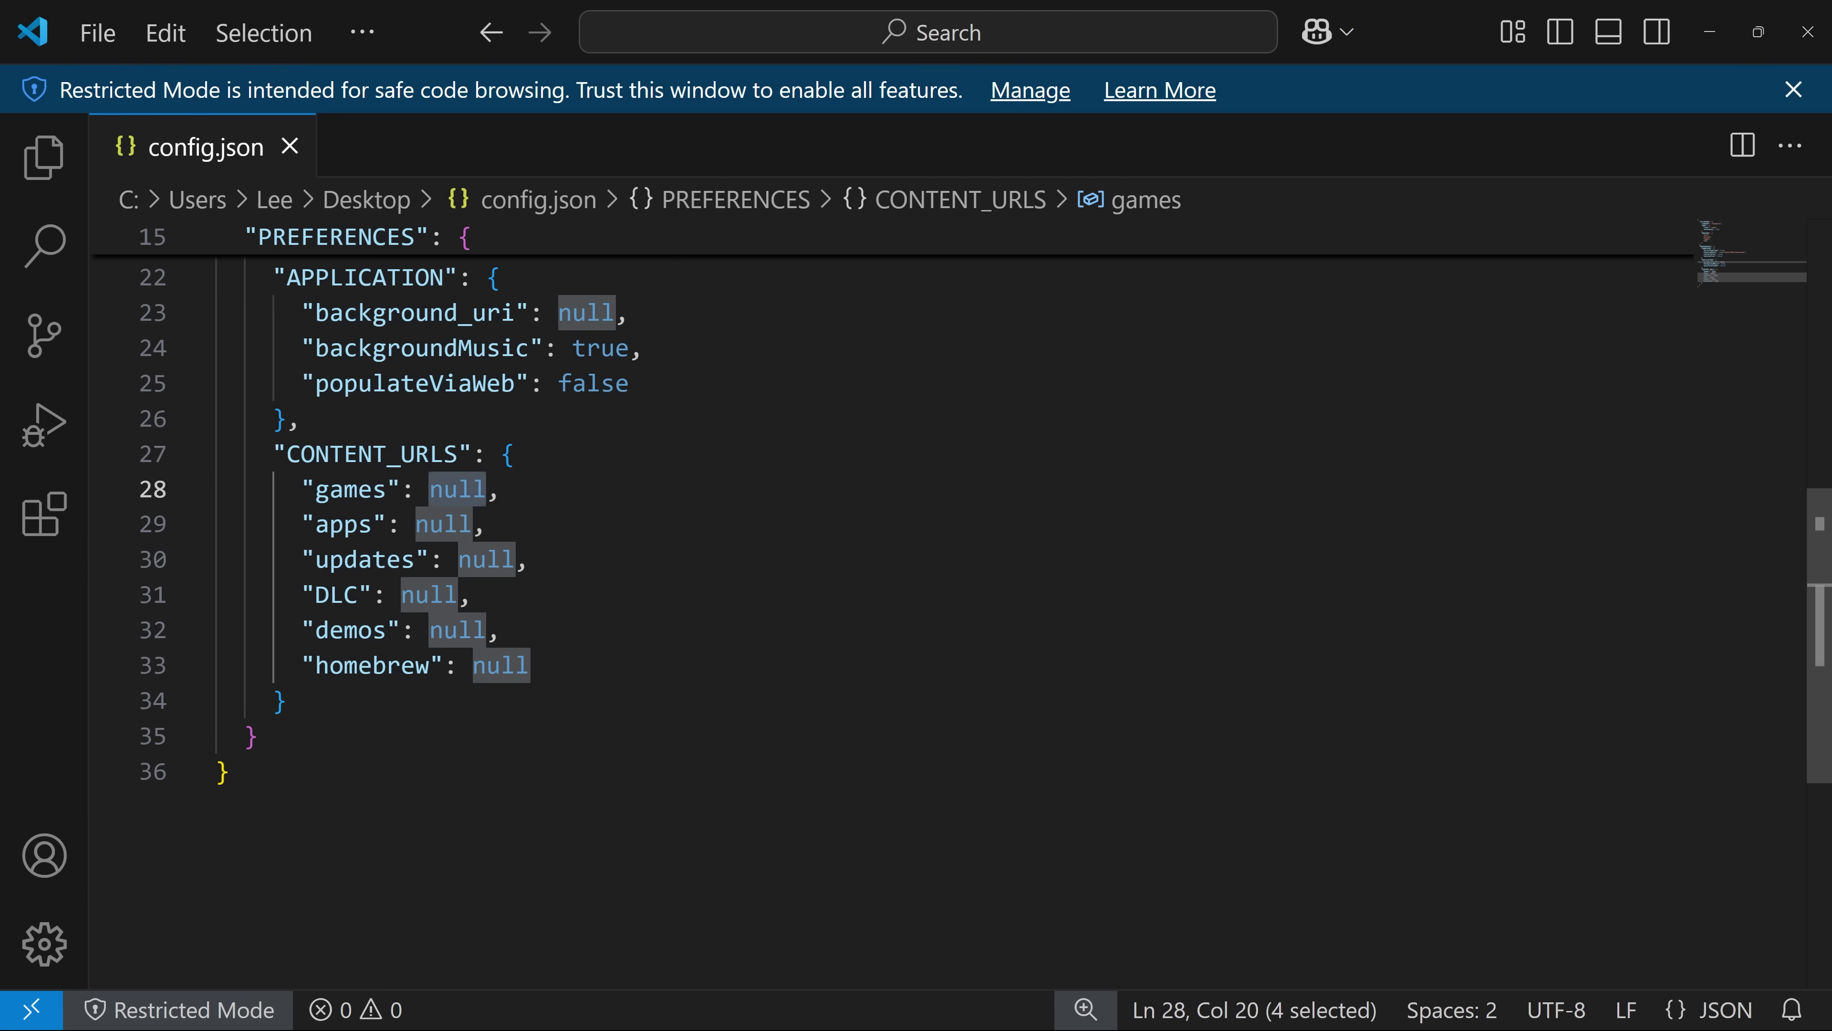
click(400, 488)
double_click(458, 488)
- Check the remote ContentJSONs folder in FileZilla, go back up to /data/FPKGi, and return to the games entry in config.json
click(1710, 32)
double_click(1065, 456)
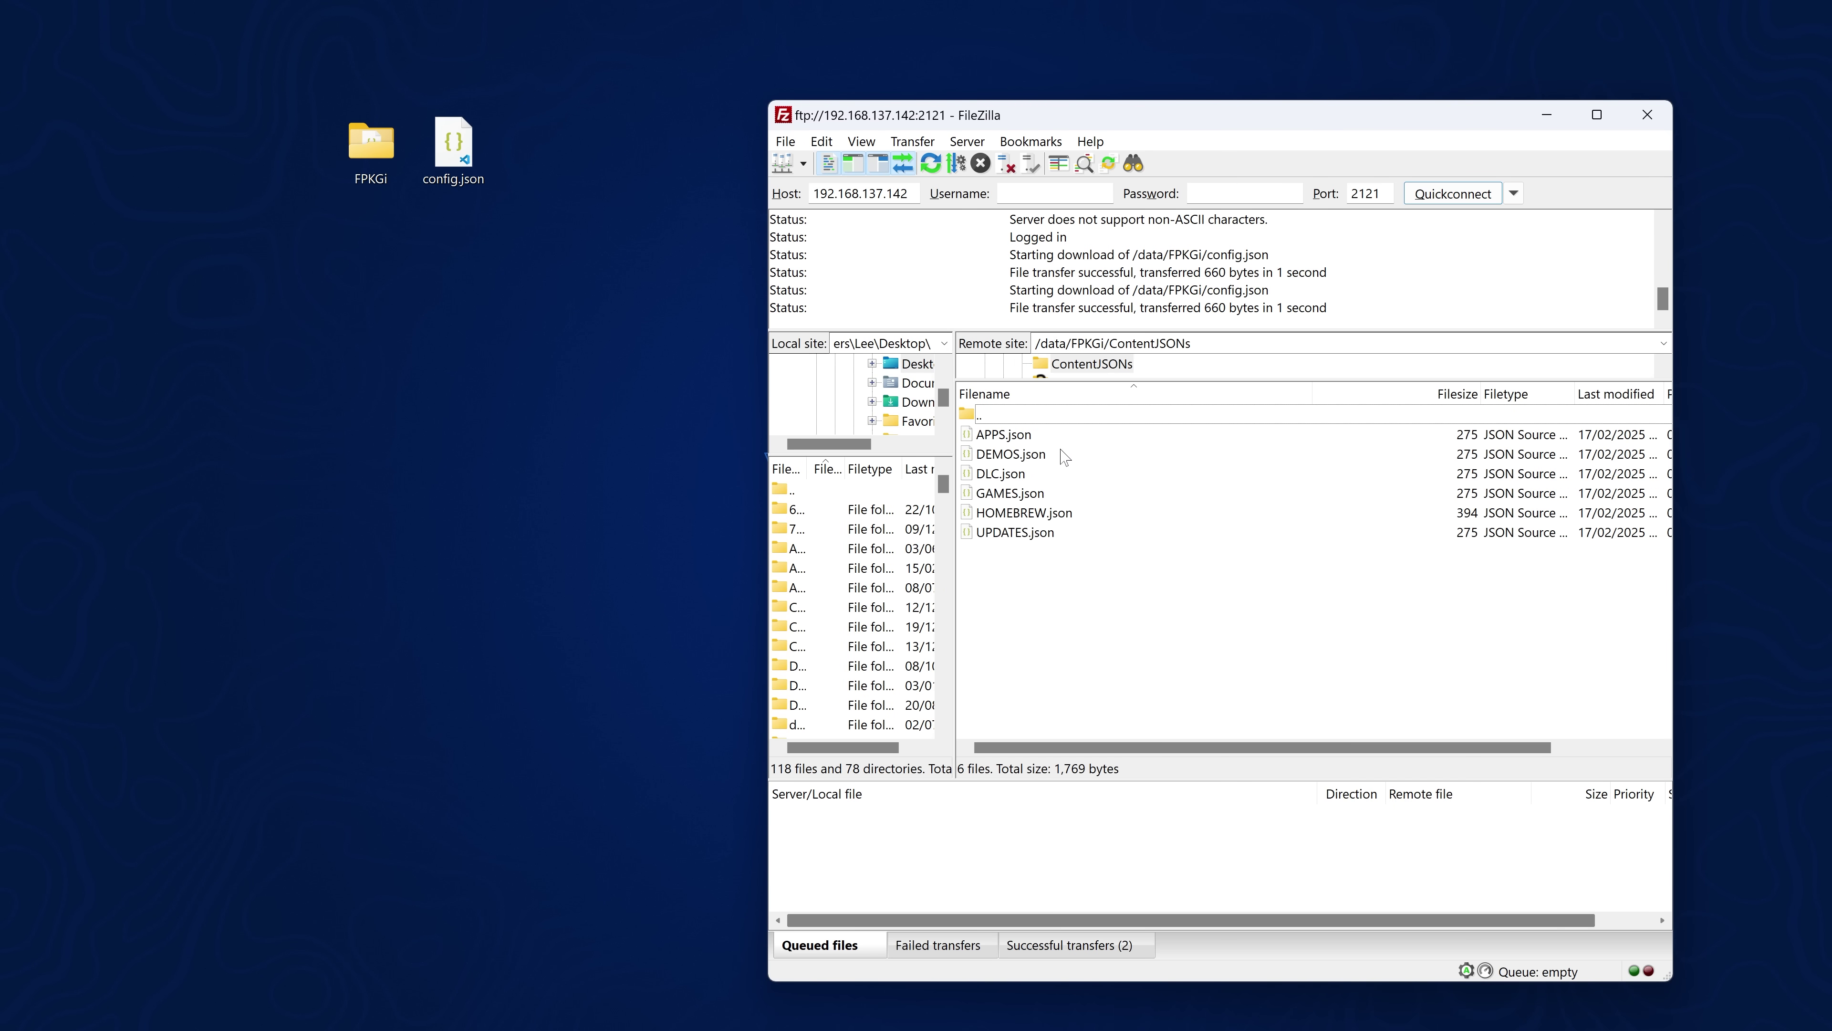
double_click(1043, 415)
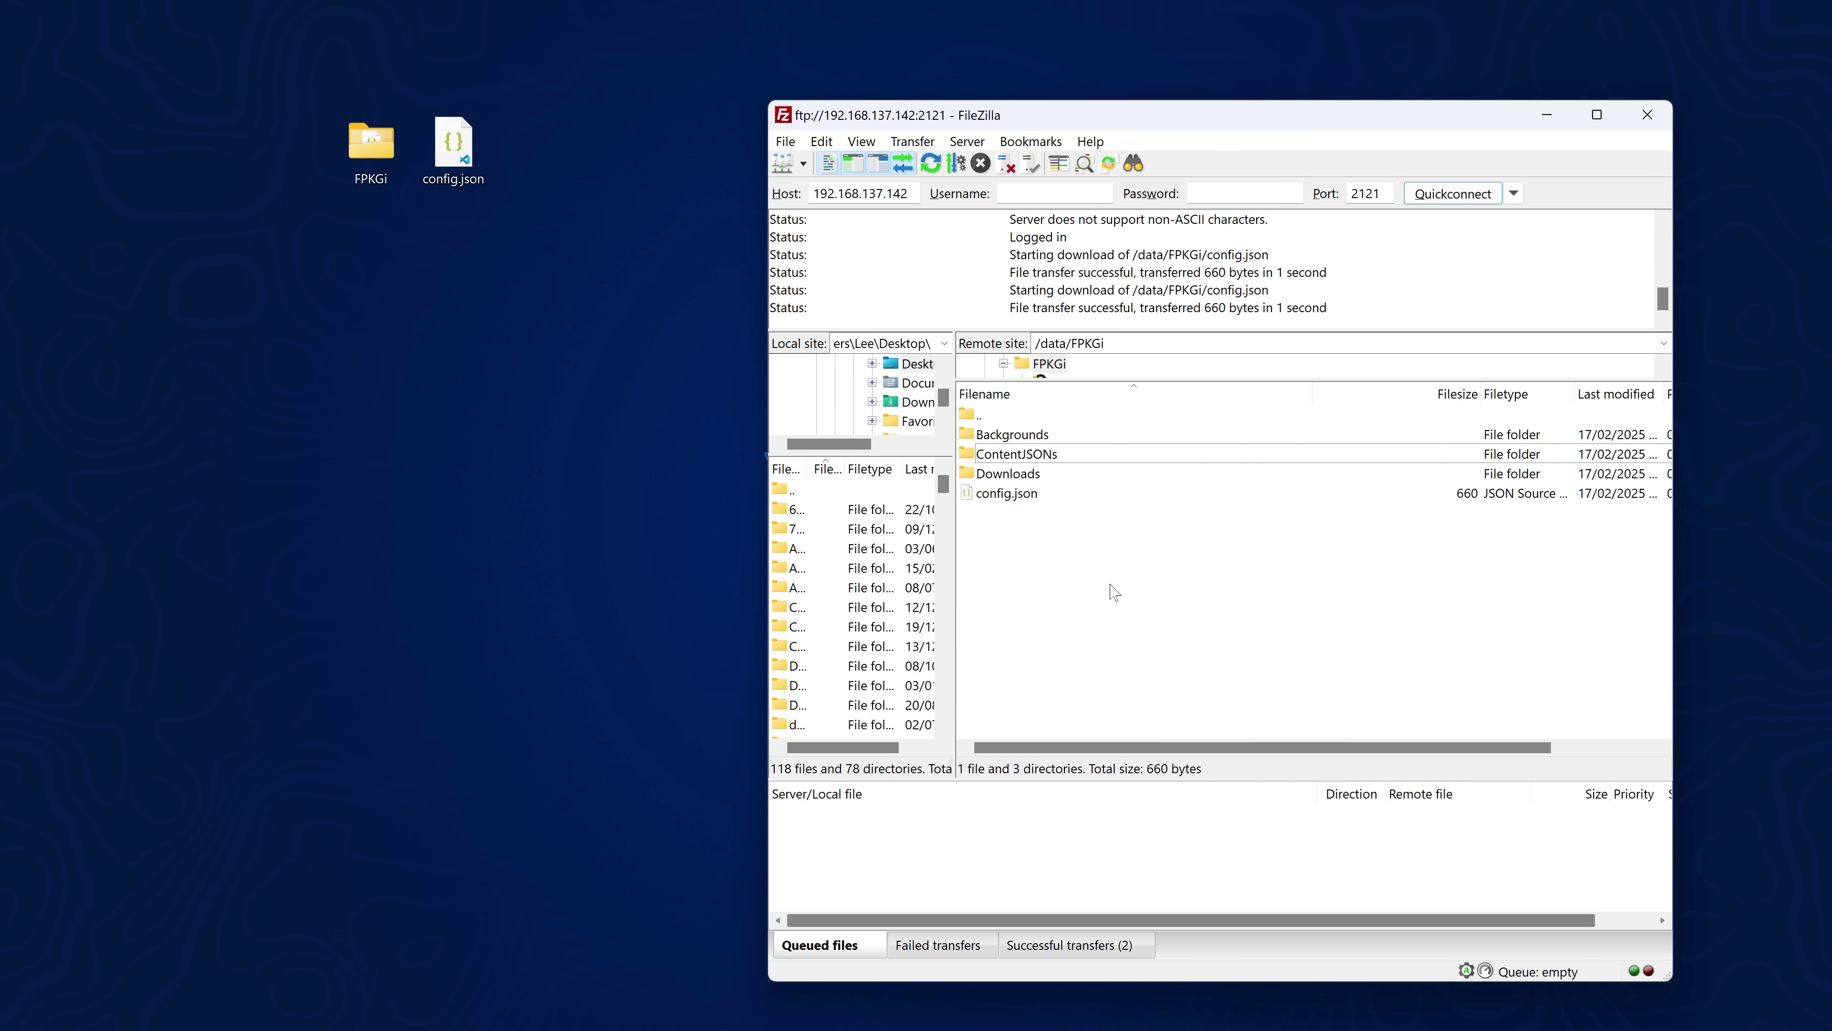
key(alt+Tab)
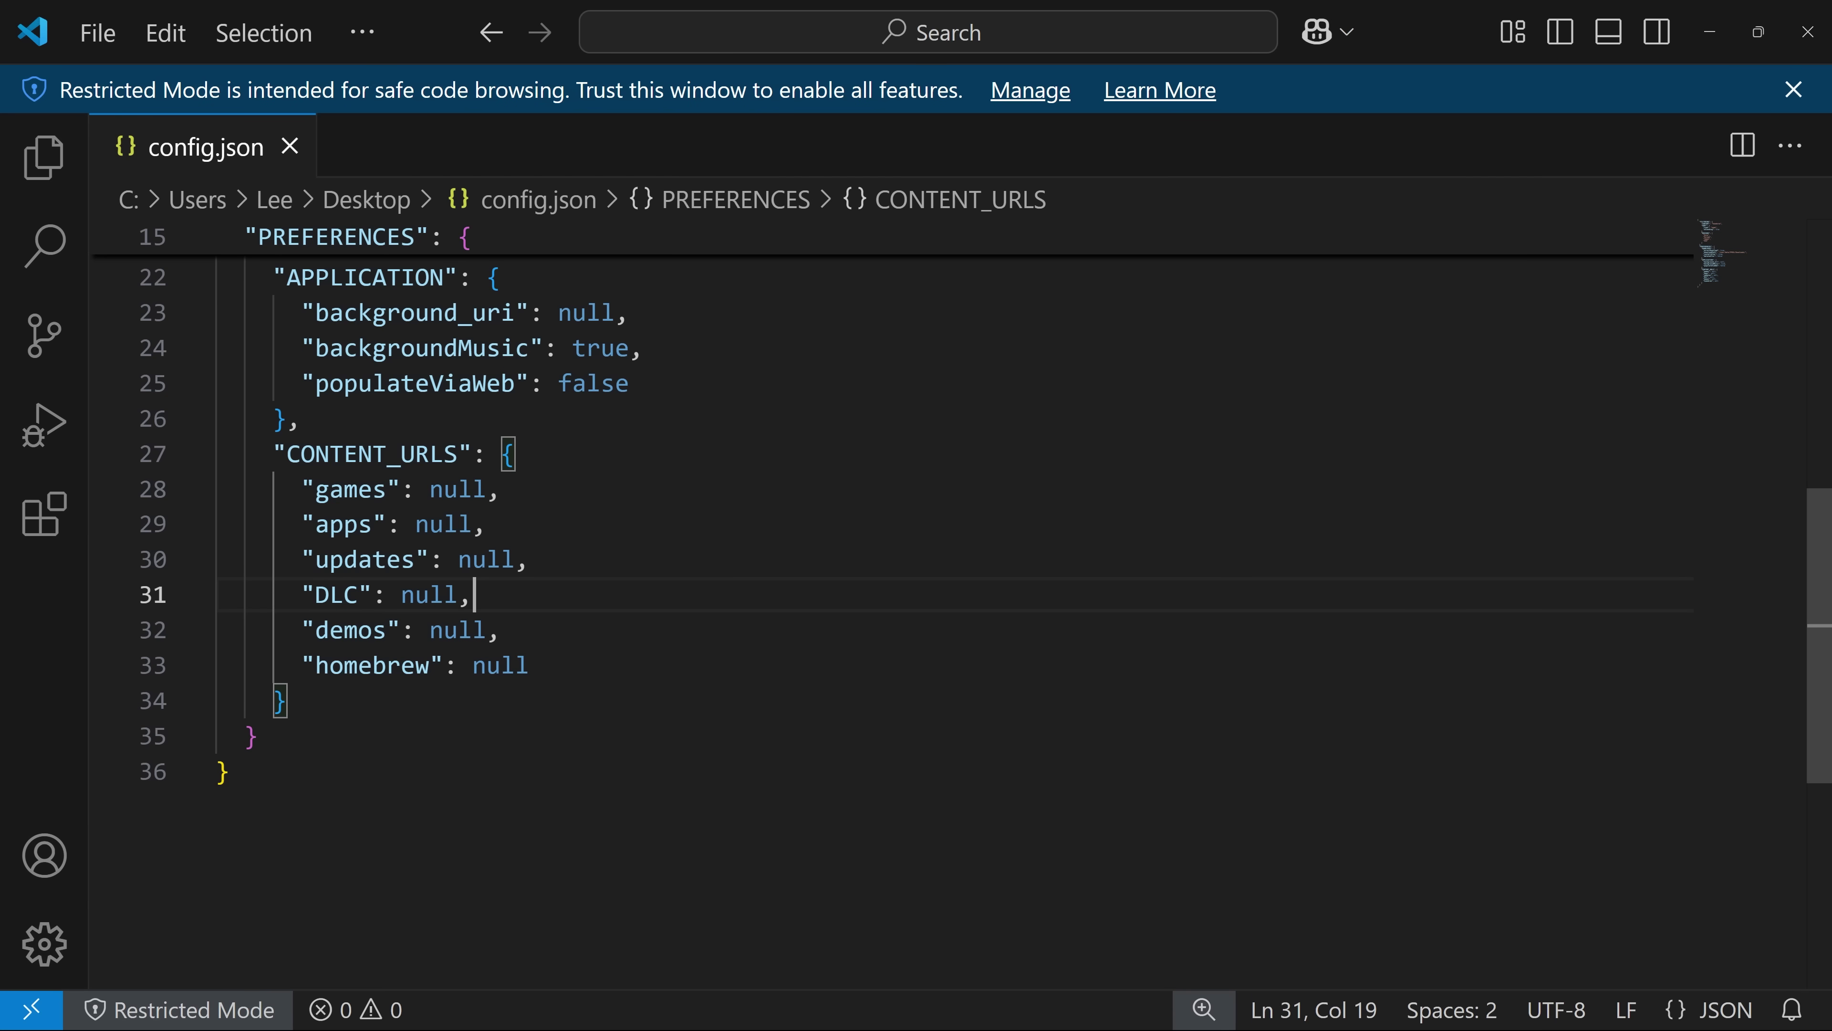
double_click(457, 489)
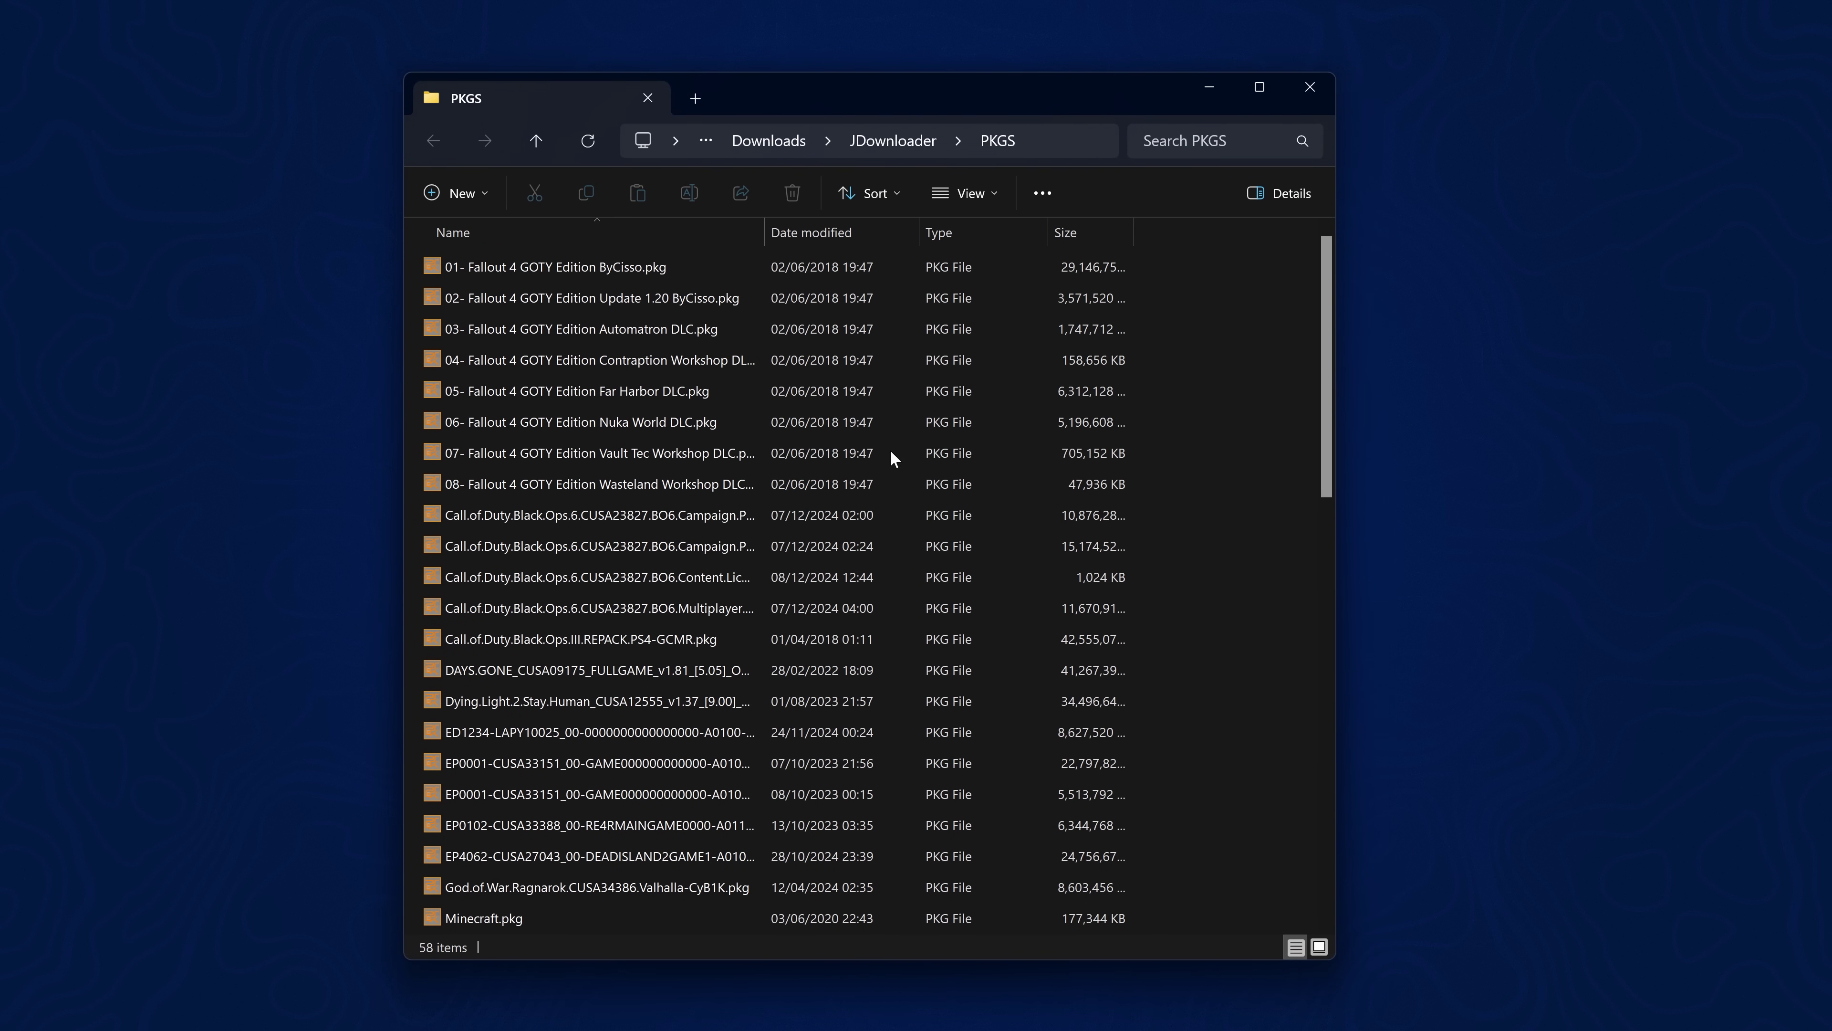
- Look through the PKG files in the Downloads\JDownloader\PKGS folder
scroll(862, 567, down, 12)
scroll(861, 567, up, 7)
scroll(1041, 545, up, 5)
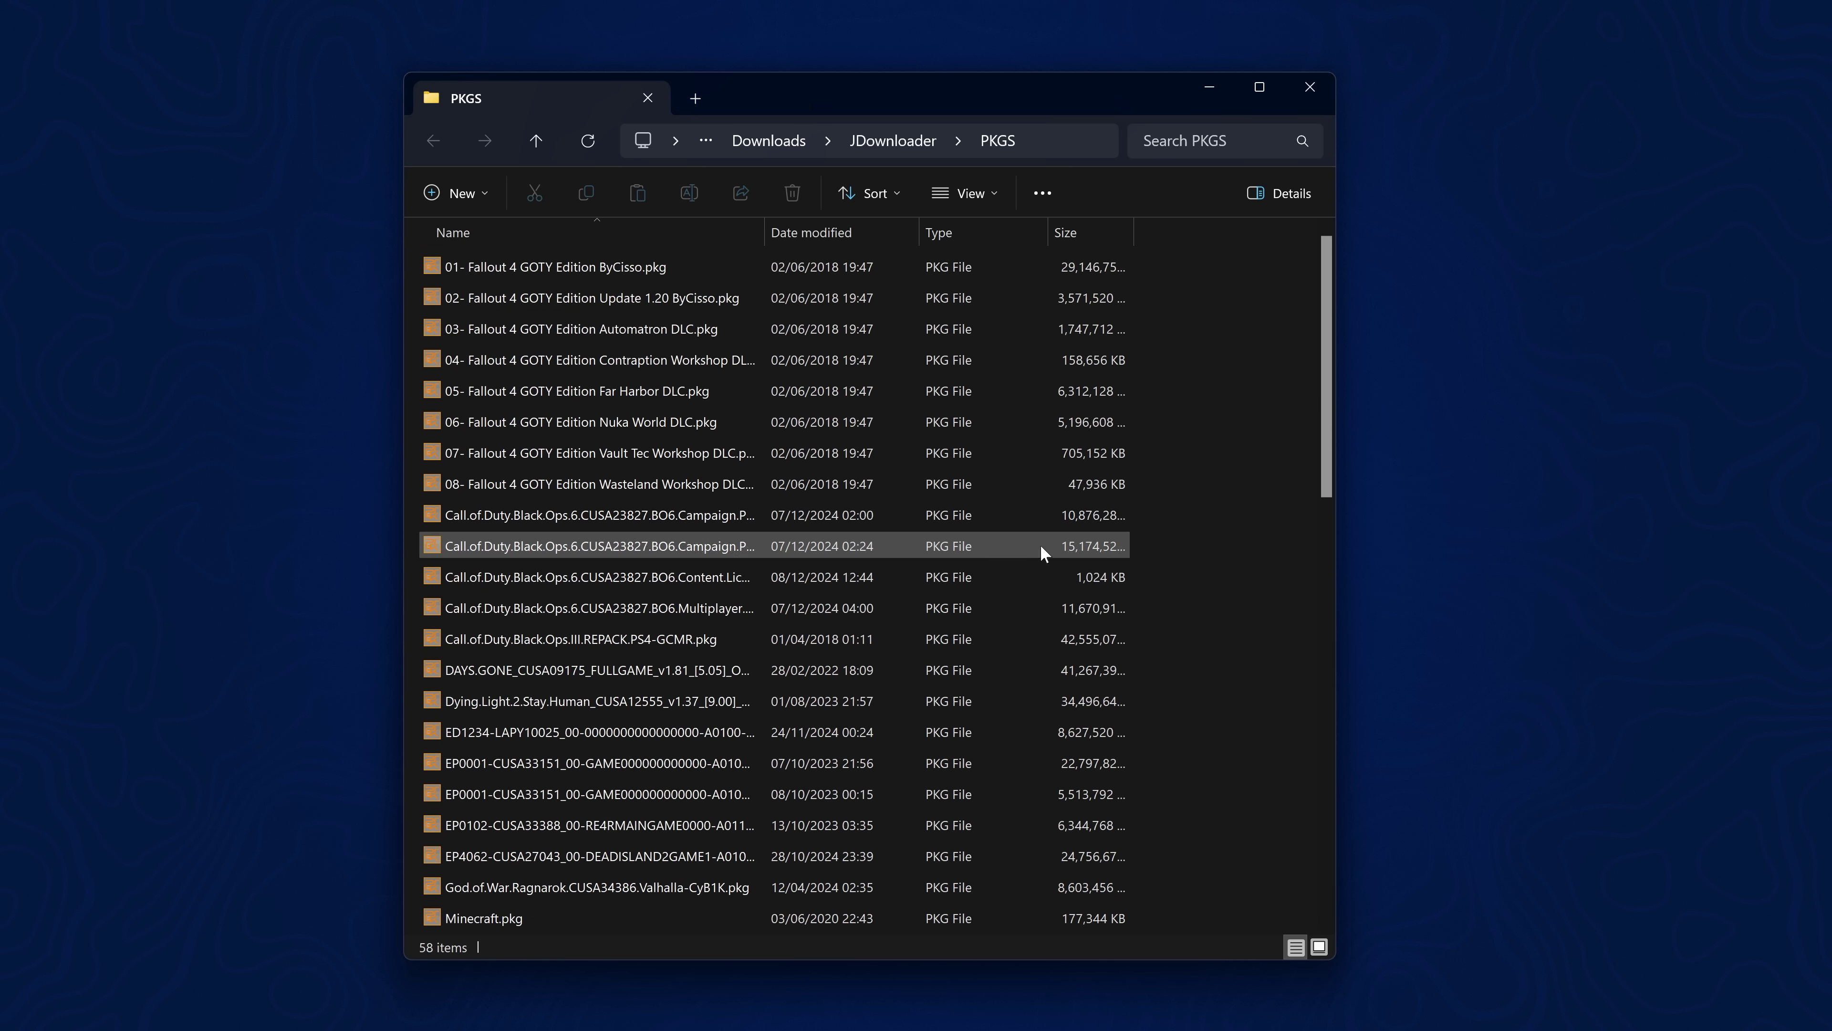
scroll(1050, 563, down, 12)
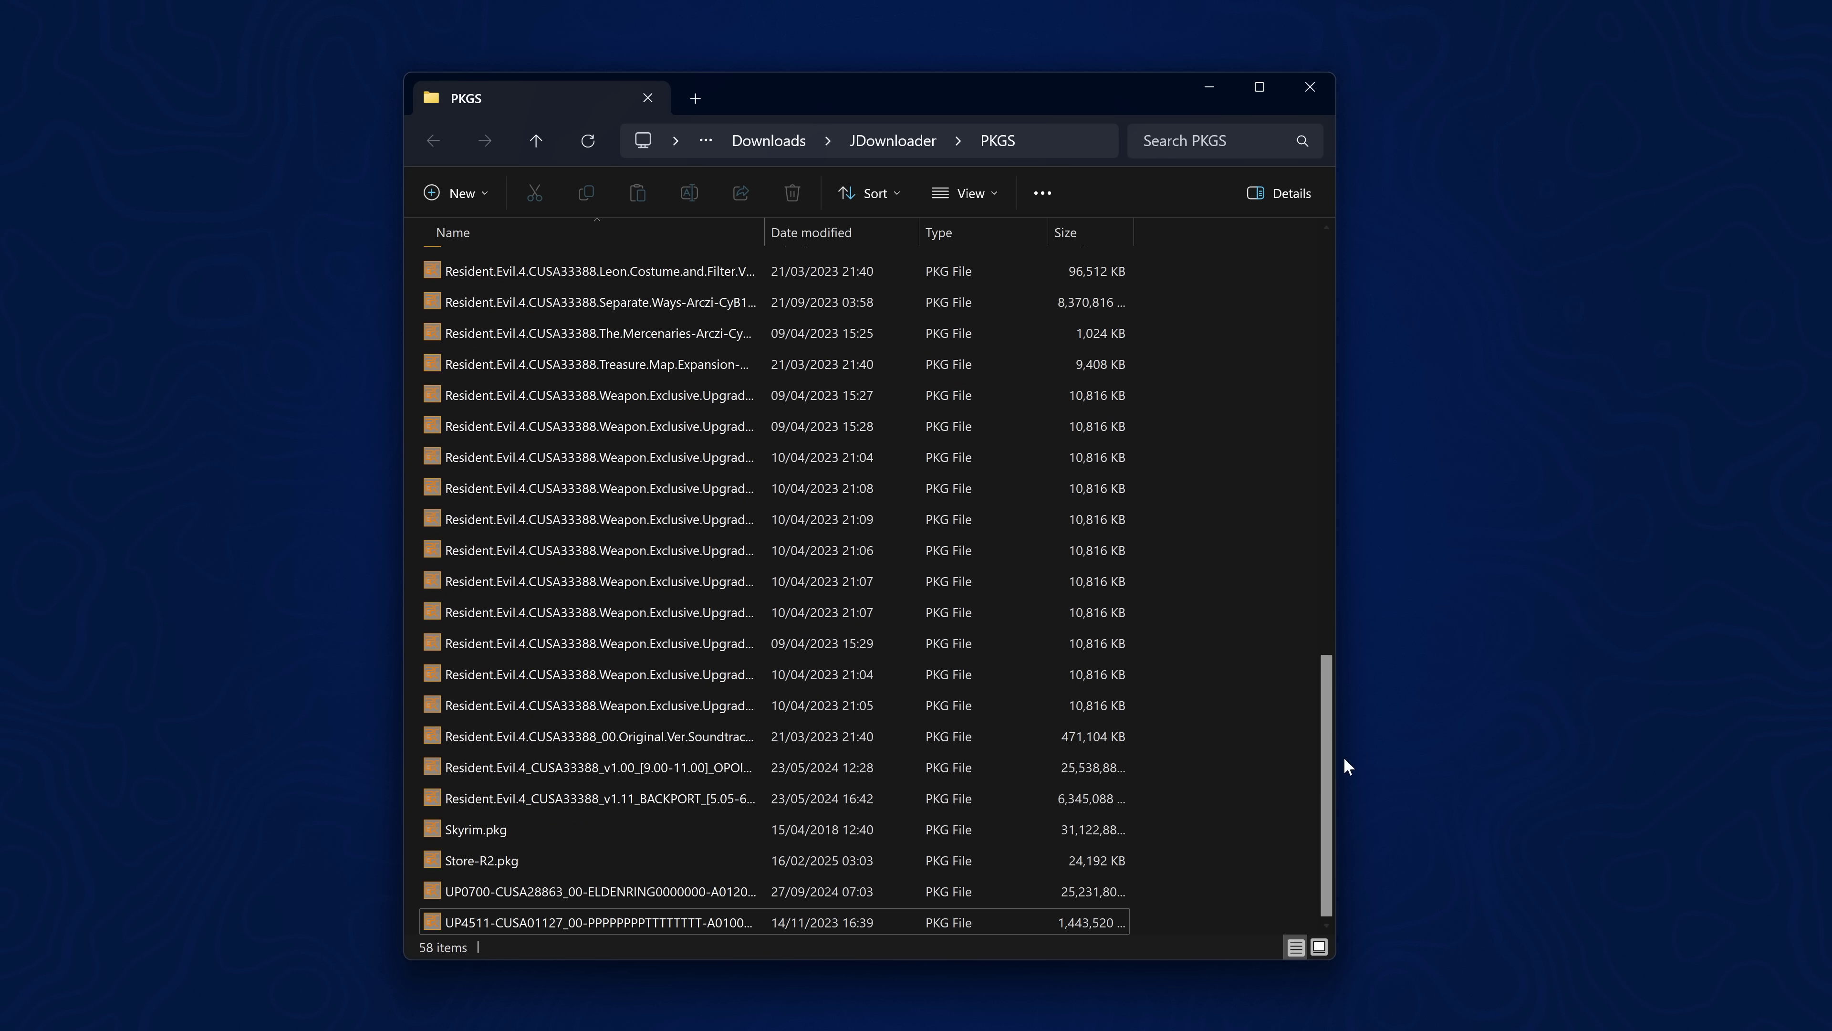
drag(1342, 871, 1269, 300)
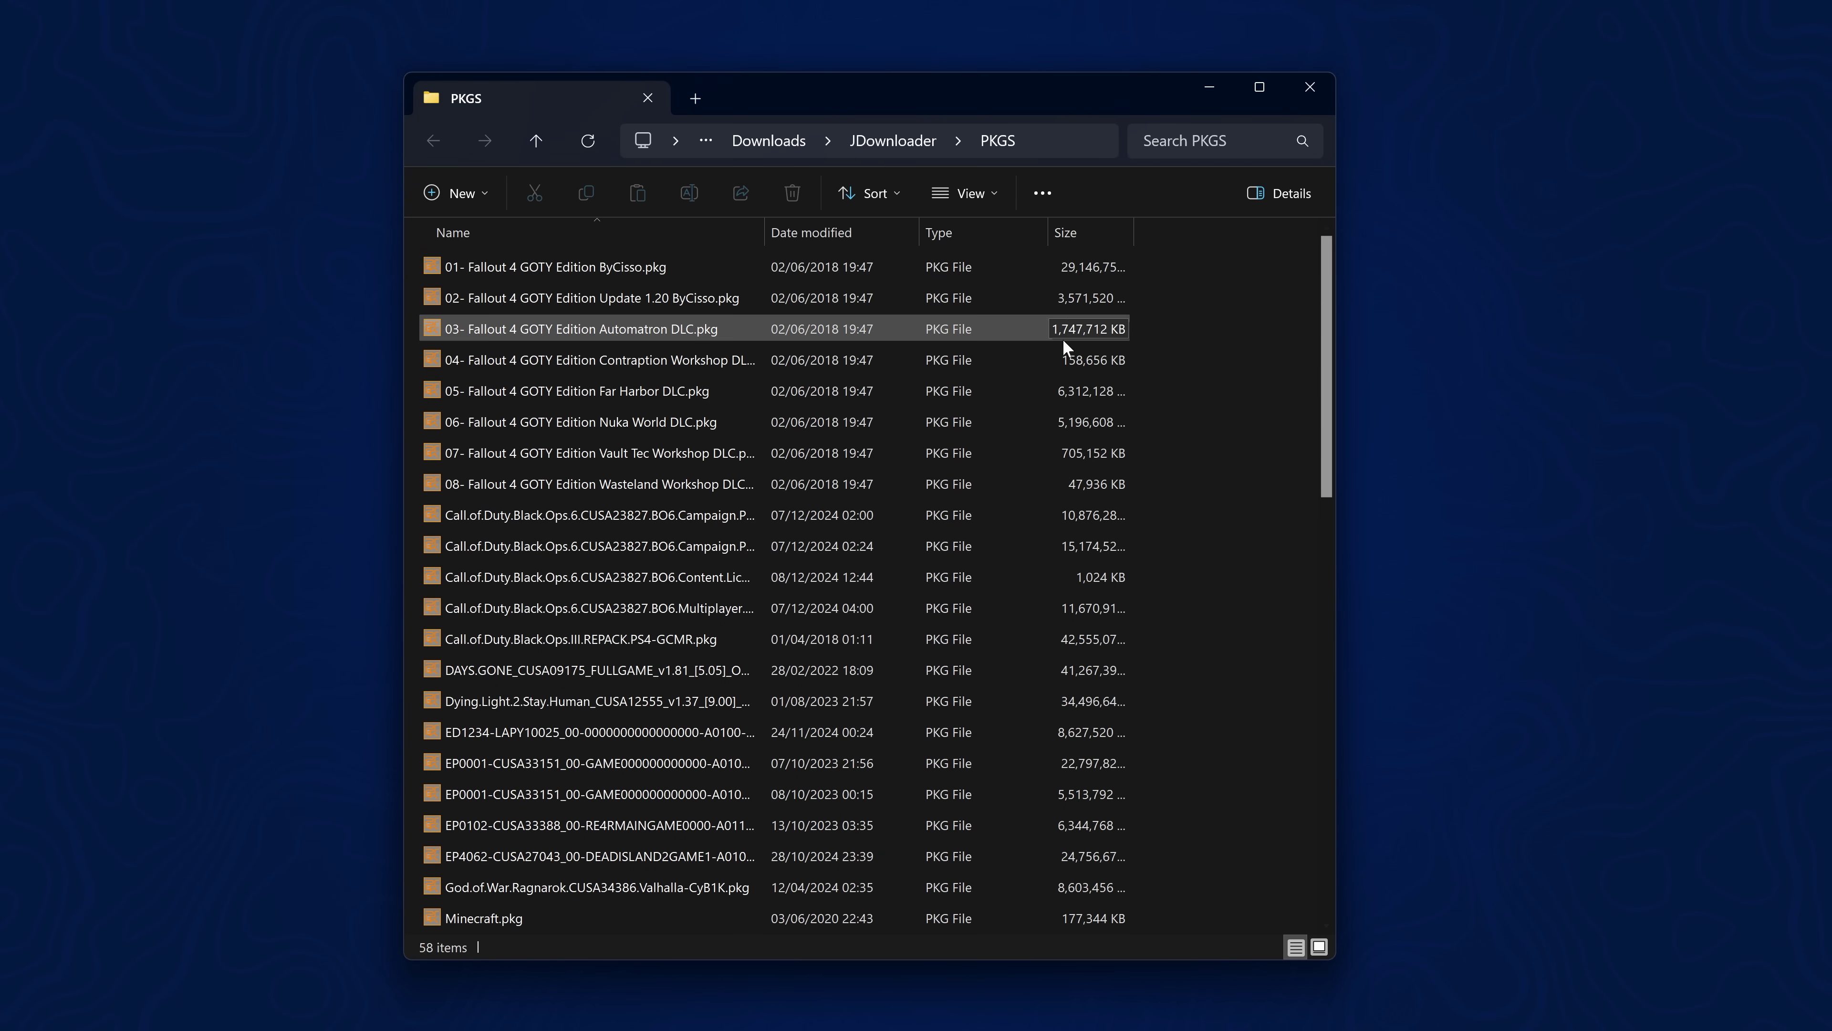
mouse_move(1074, 378)
scroll(780, 698, down, 12)
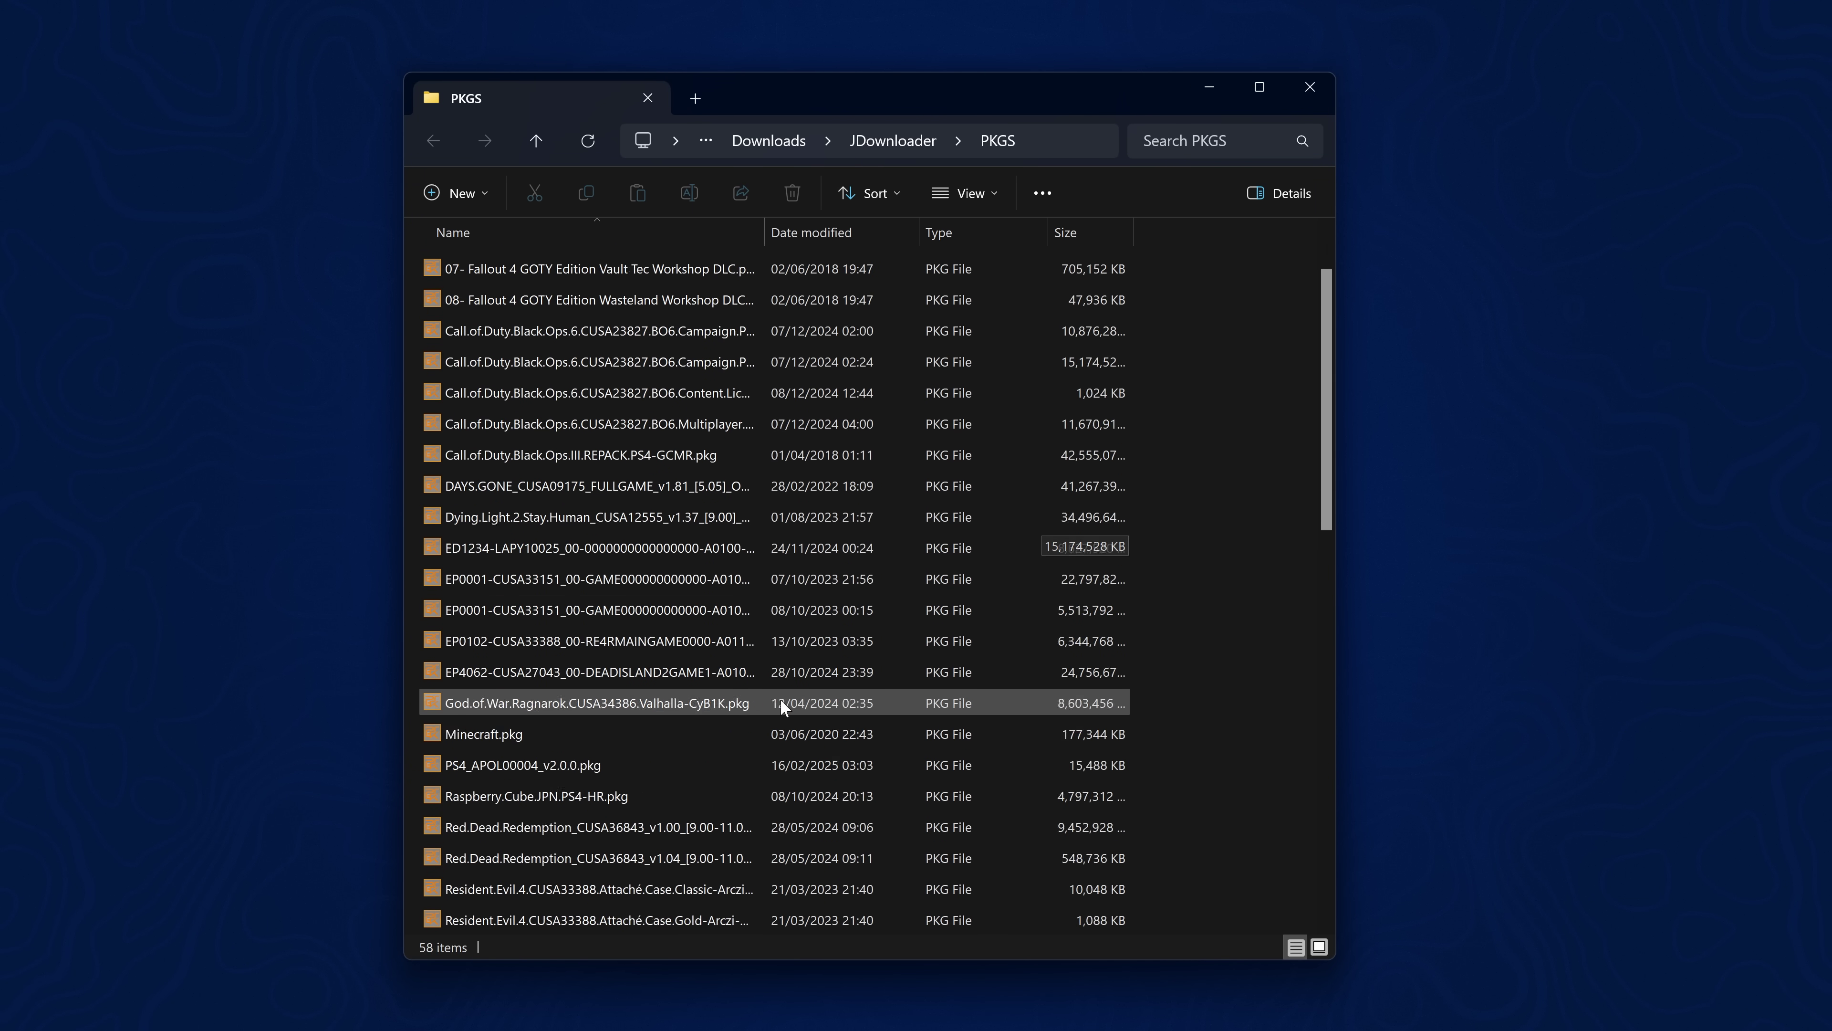
scroll(779, 699, up, 12)
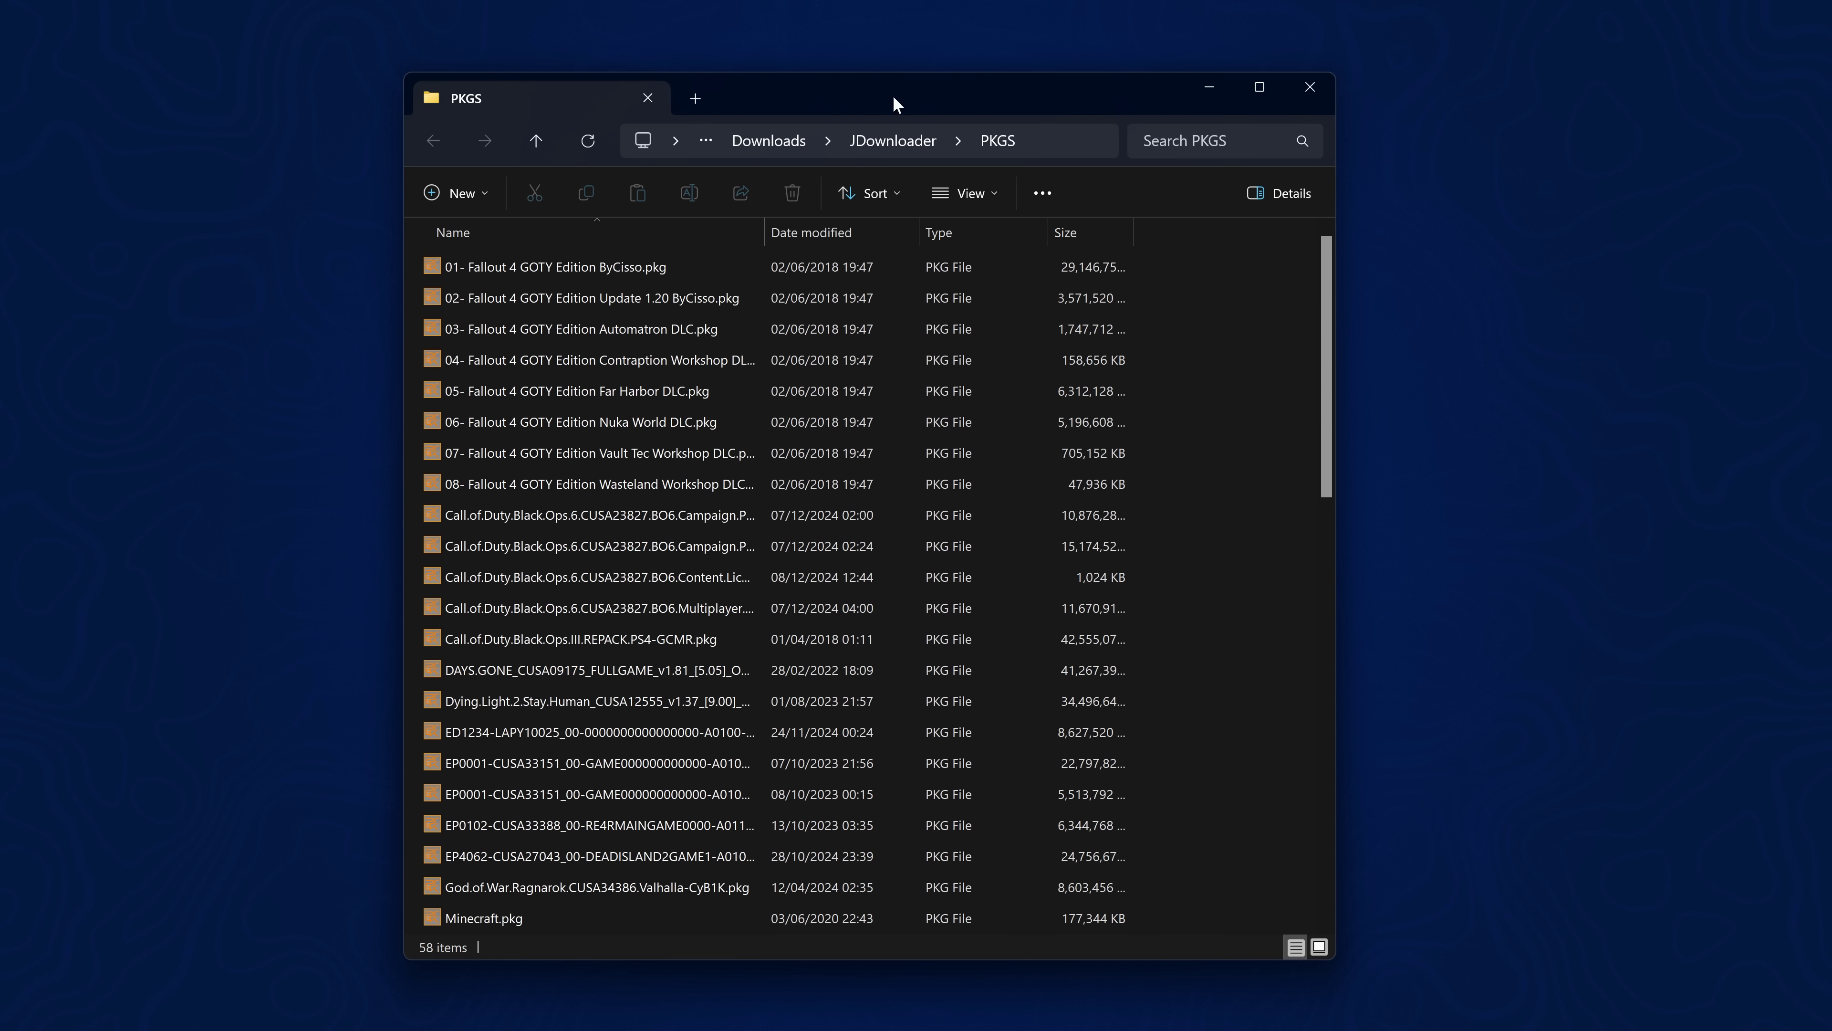
scroll(1068, 446, down, 12)
scroll(1076, 477, up, 12)
- Look over the Windows installer option on the Node.js download page in the browser
click(1050, 479)
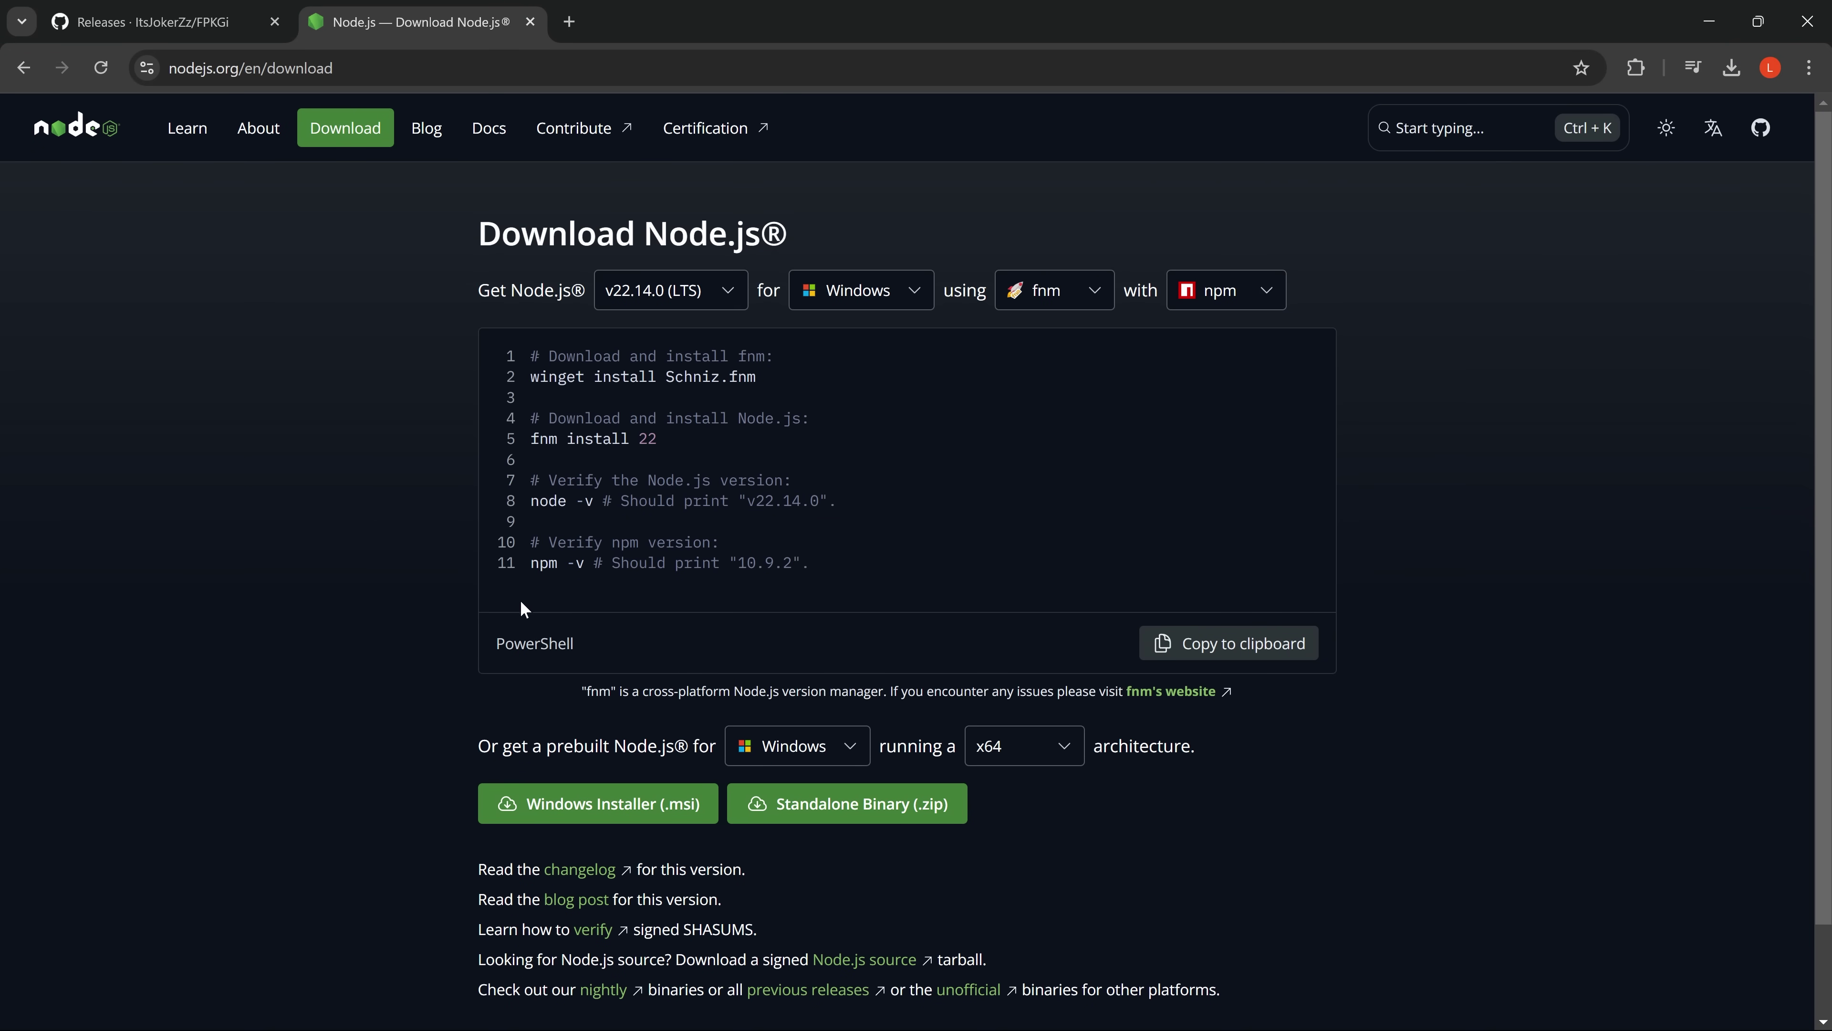
scroll(523, 608, down, 2)
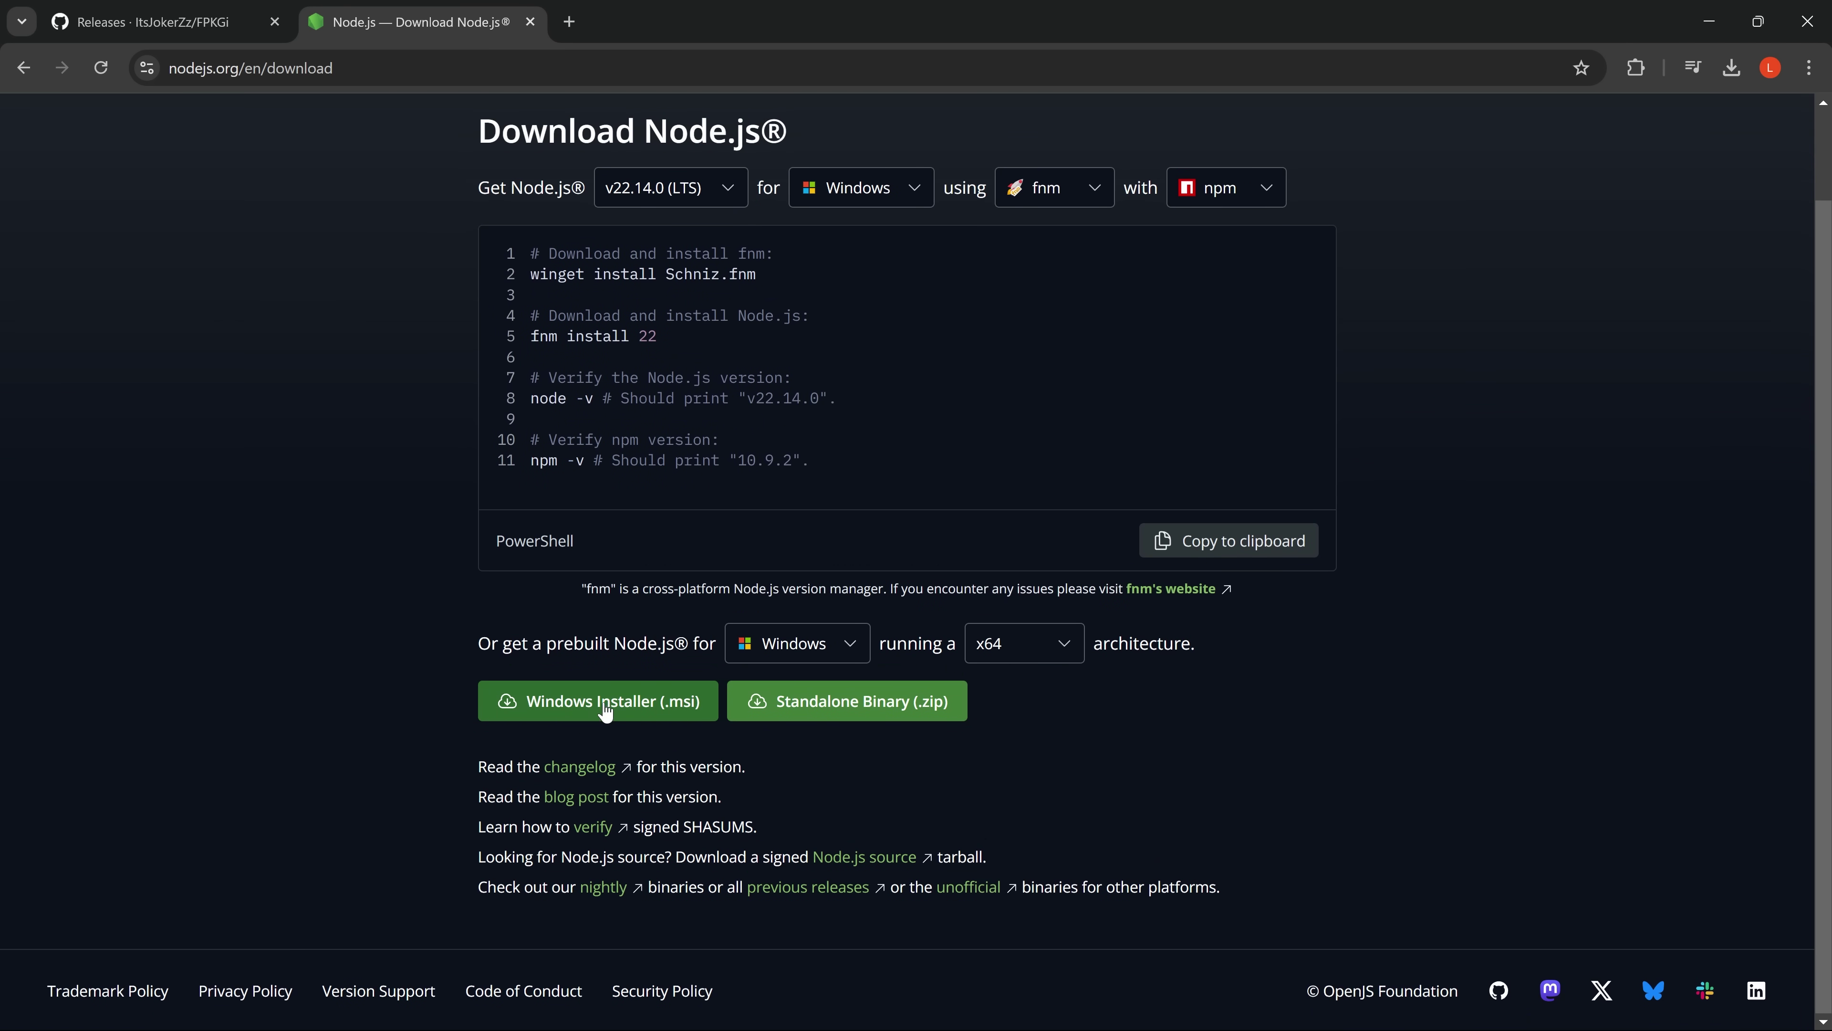
scroll(294, 565, up, 2)
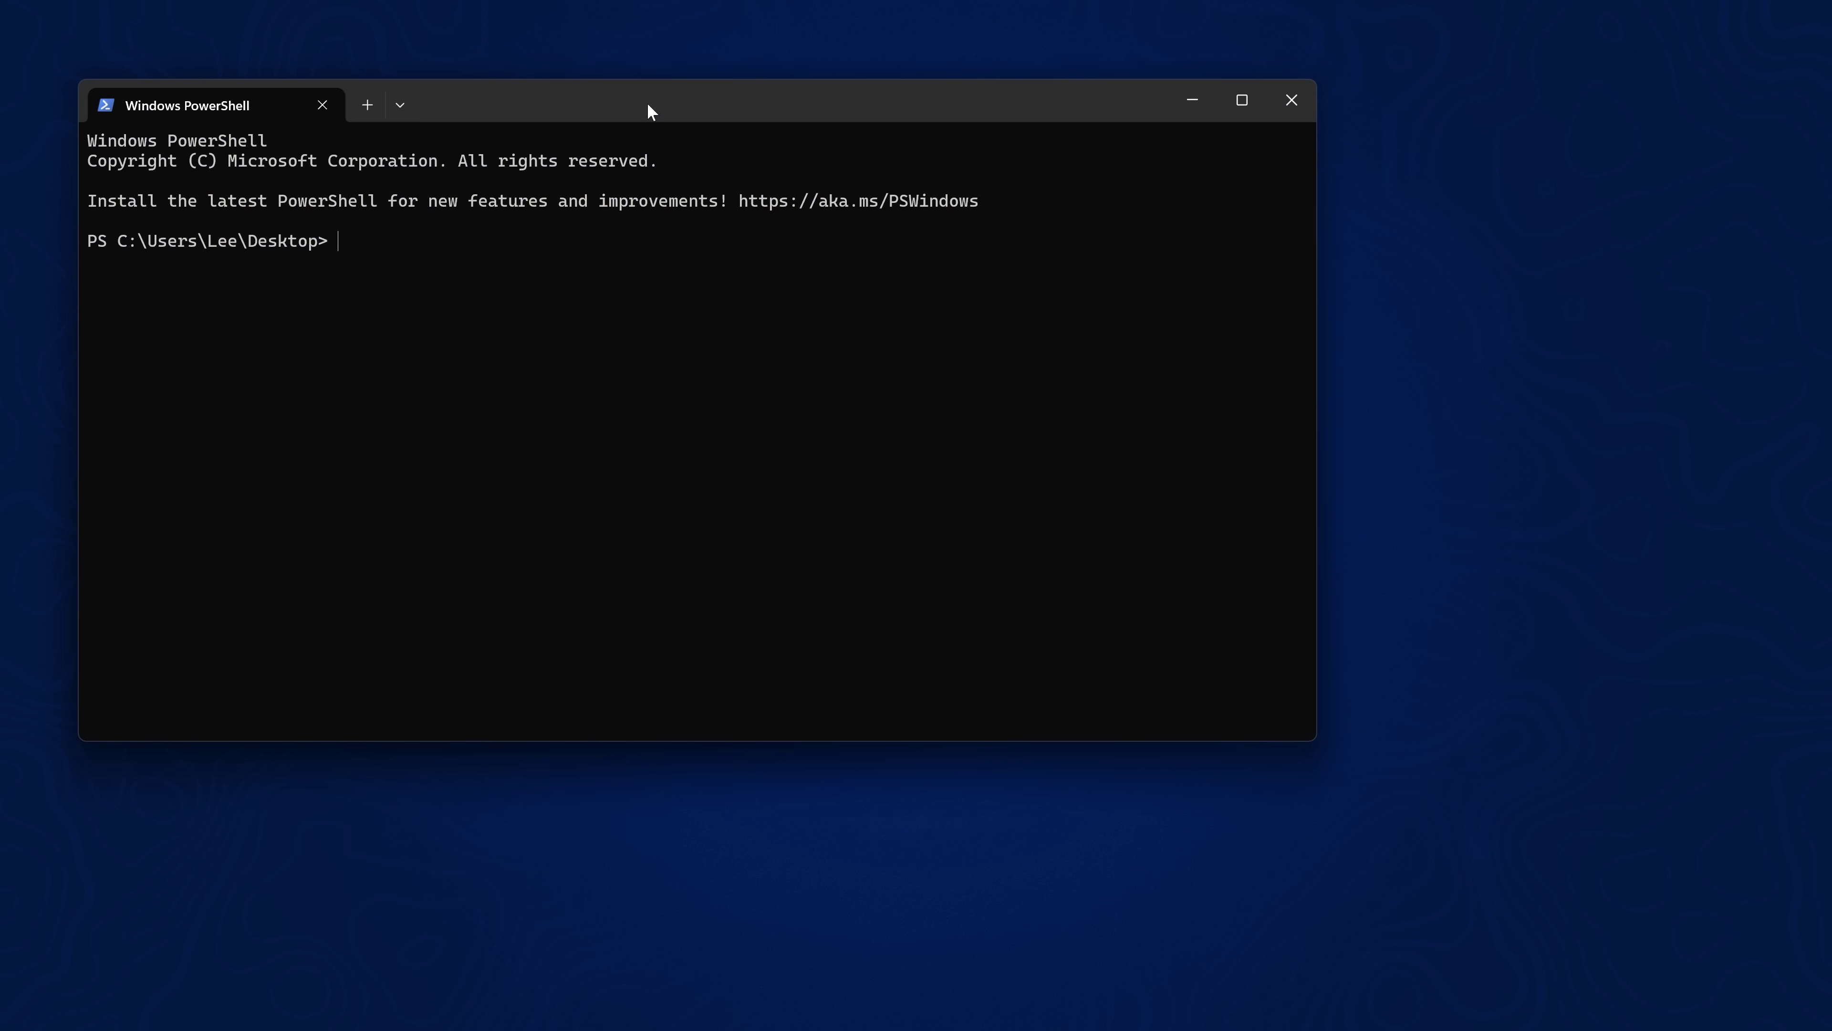
- Install http-server globally by running npm install http-server -g in PowerShell, and close the terminal
drag(648, 104, 926, 154)
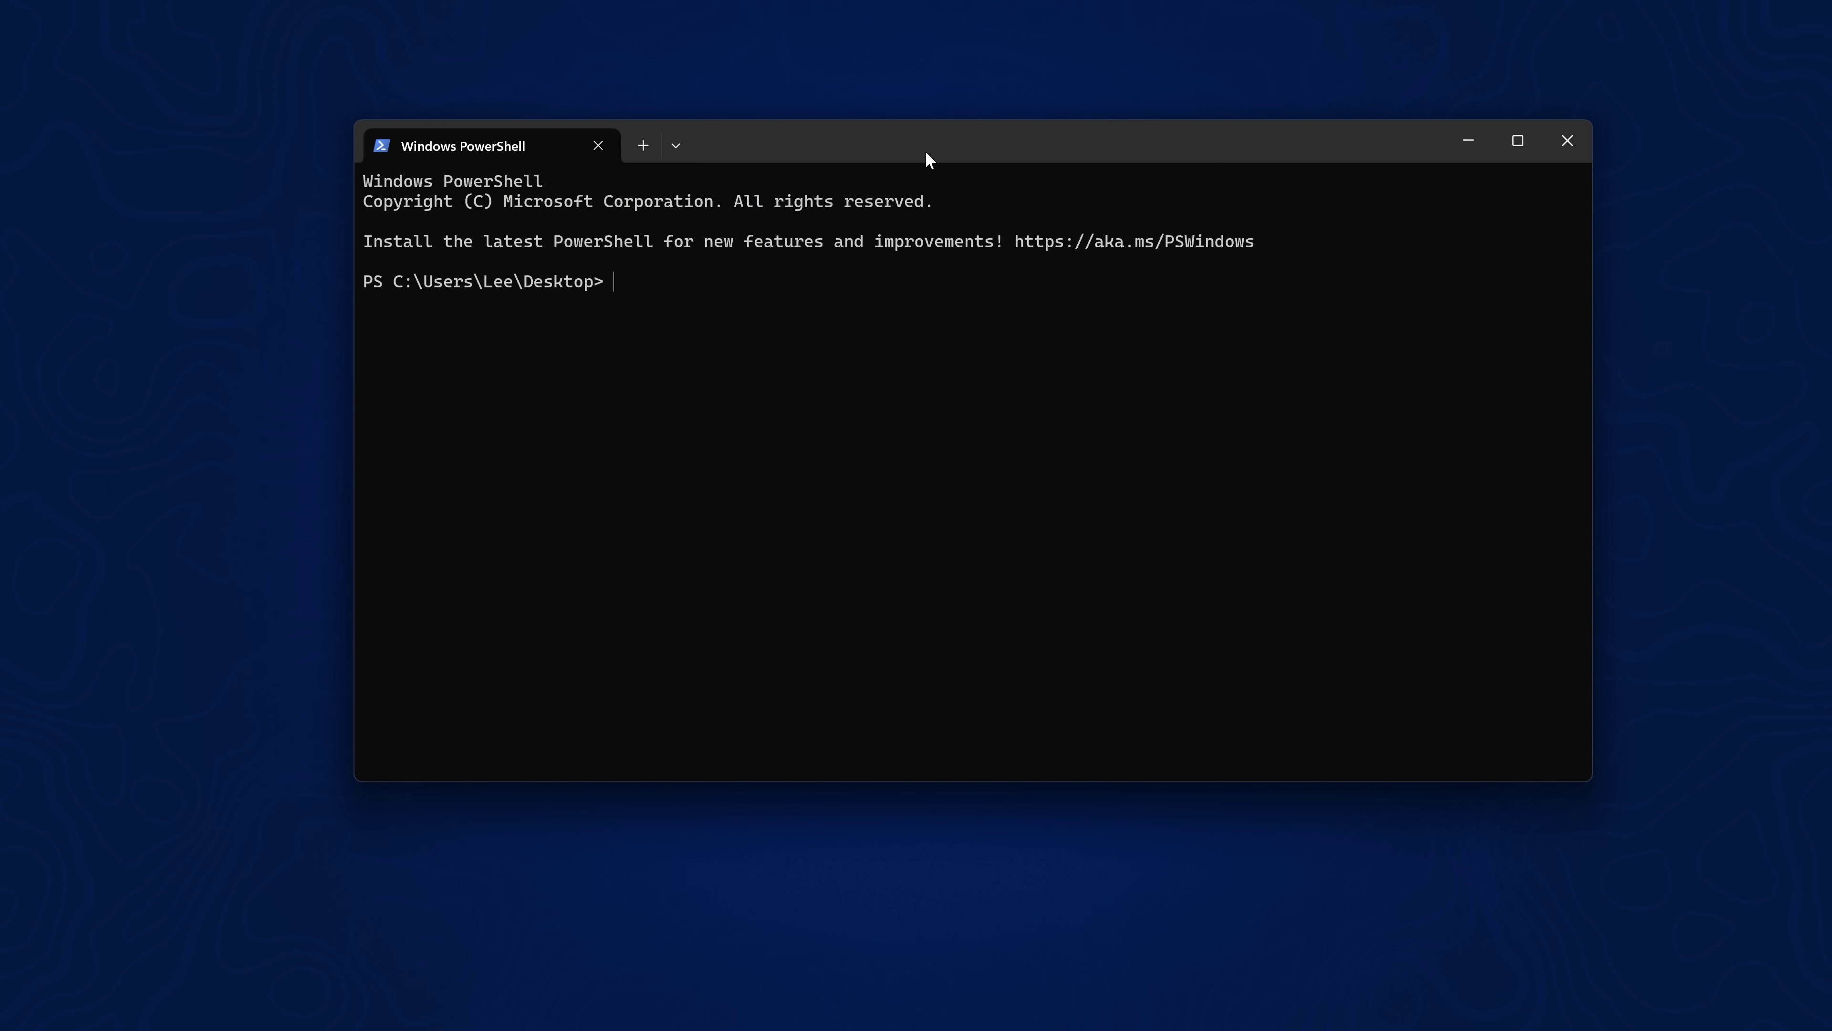
text(npm install http-server )
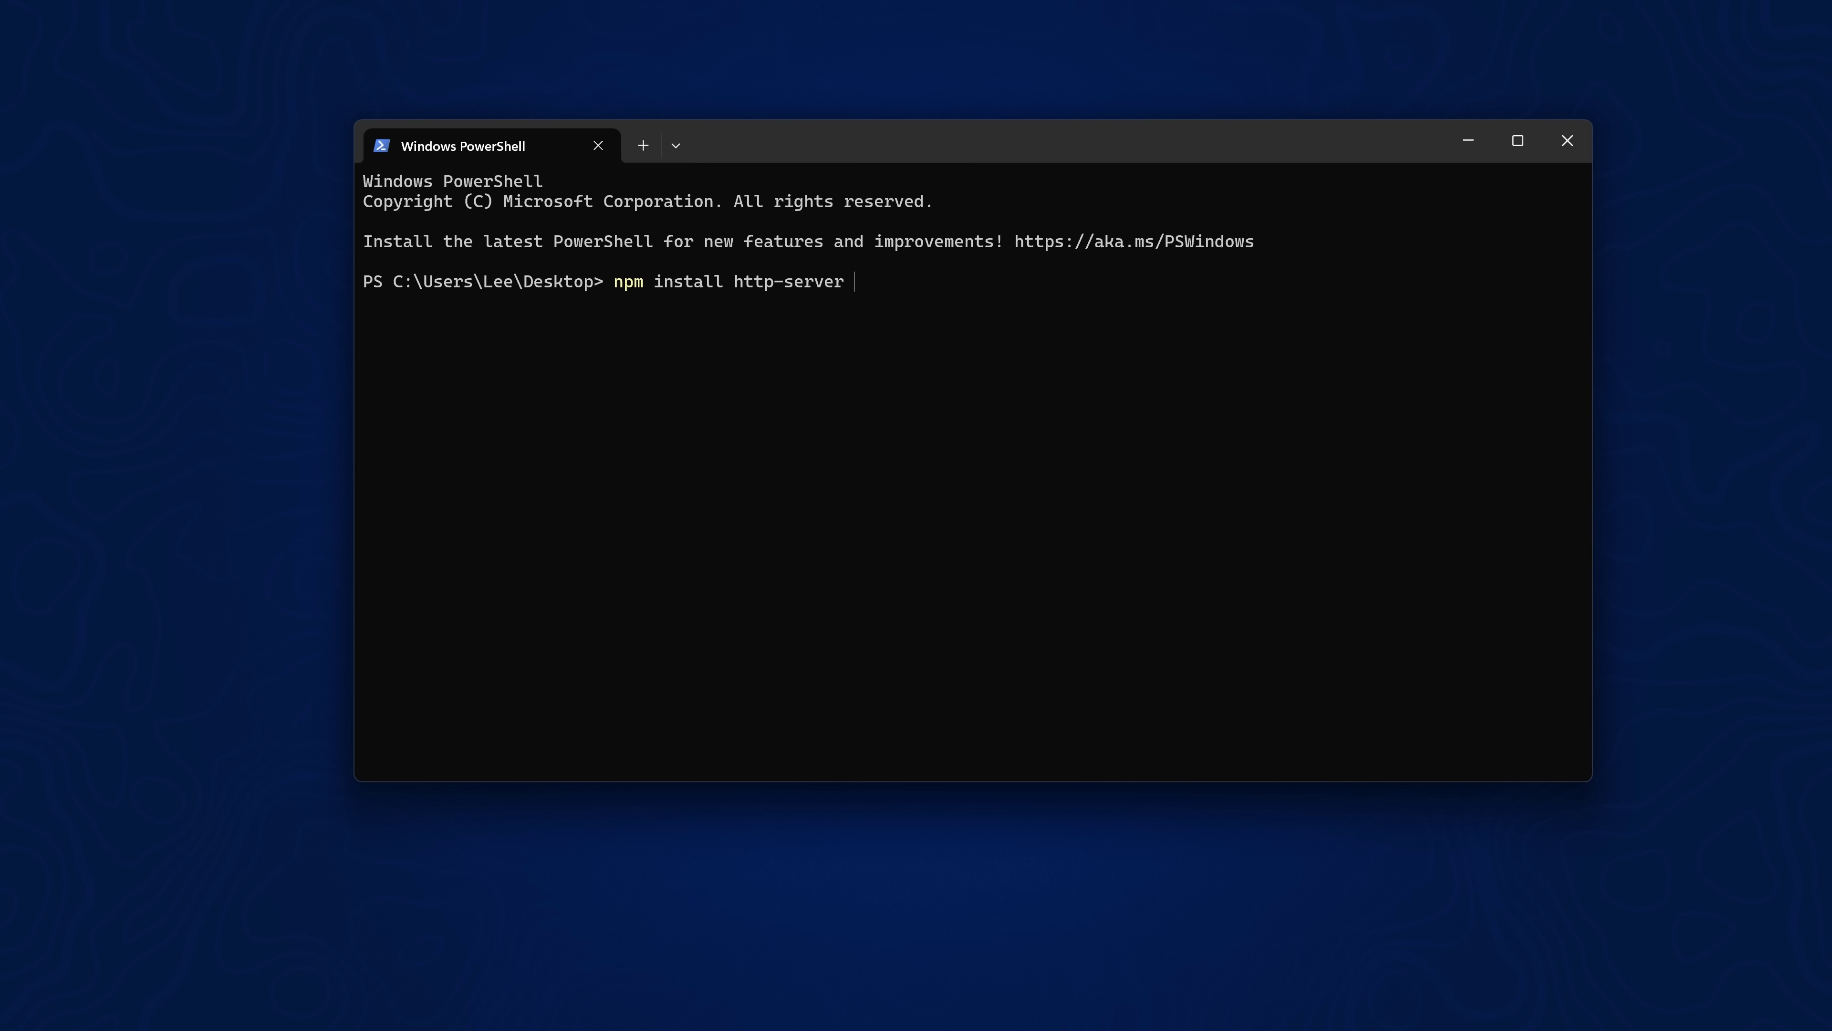
text(-g)
key(Return)
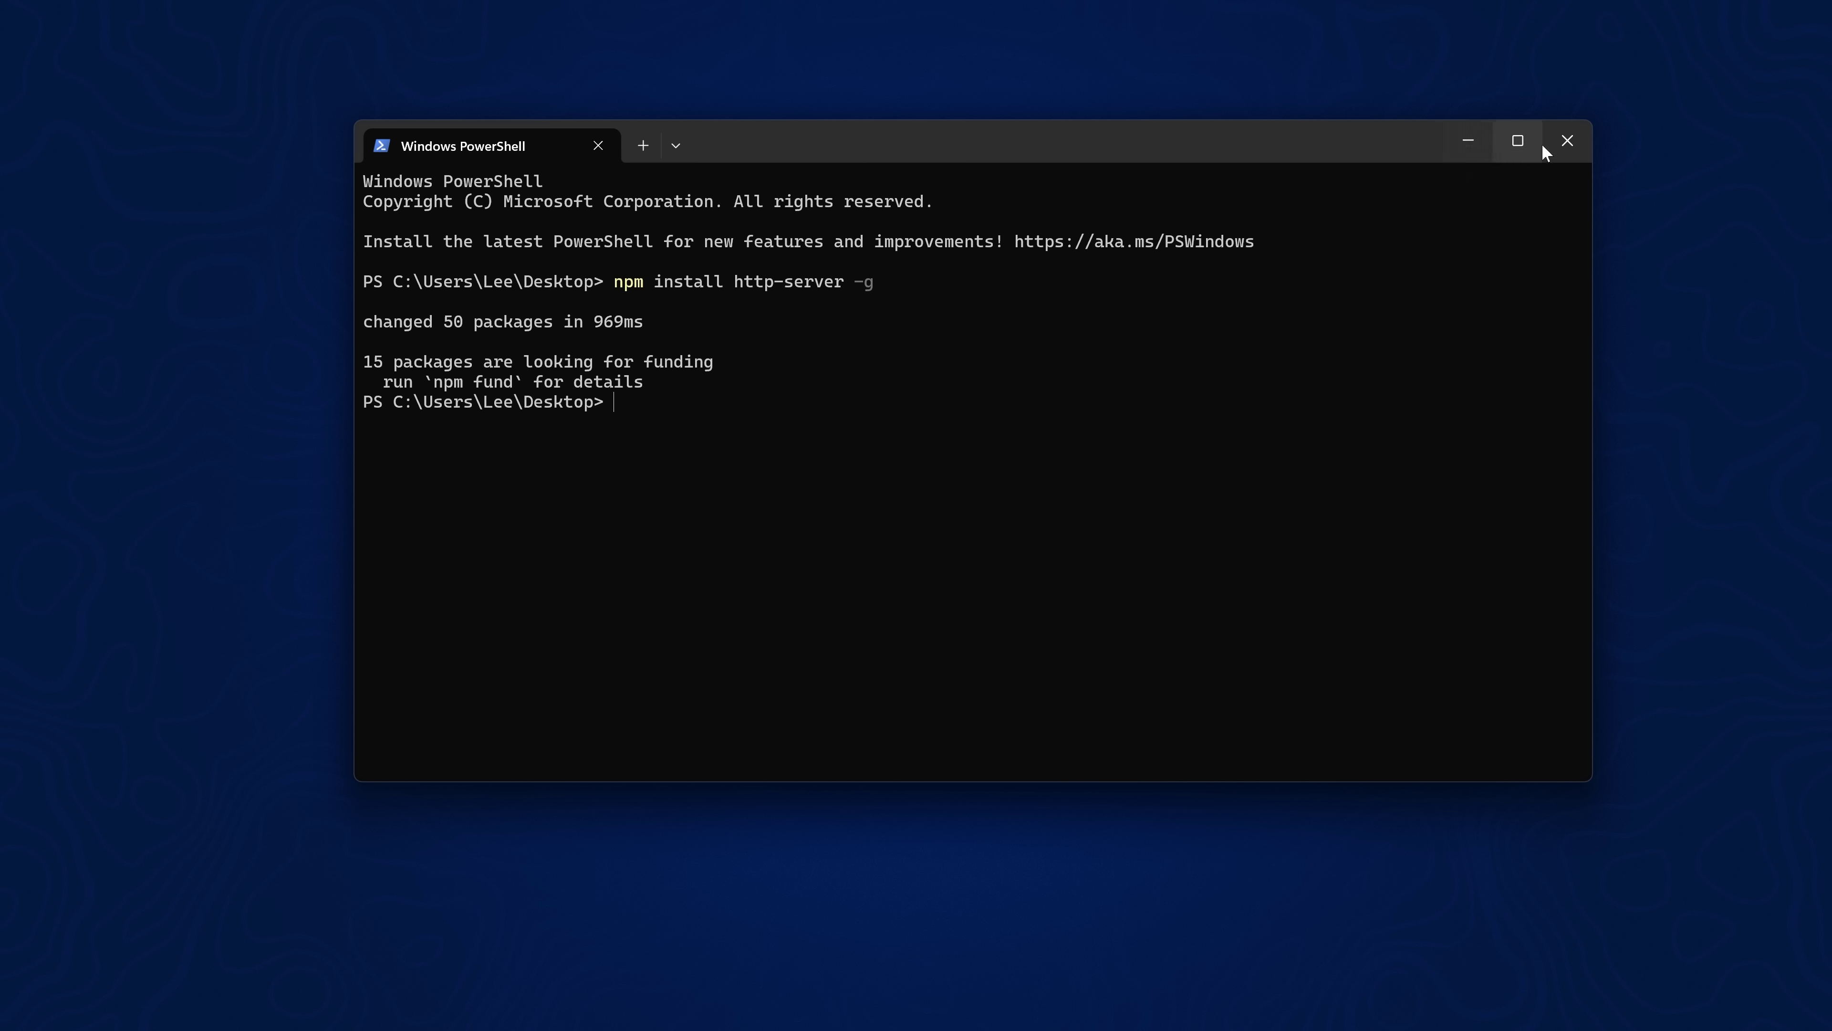
click(1567, 141)
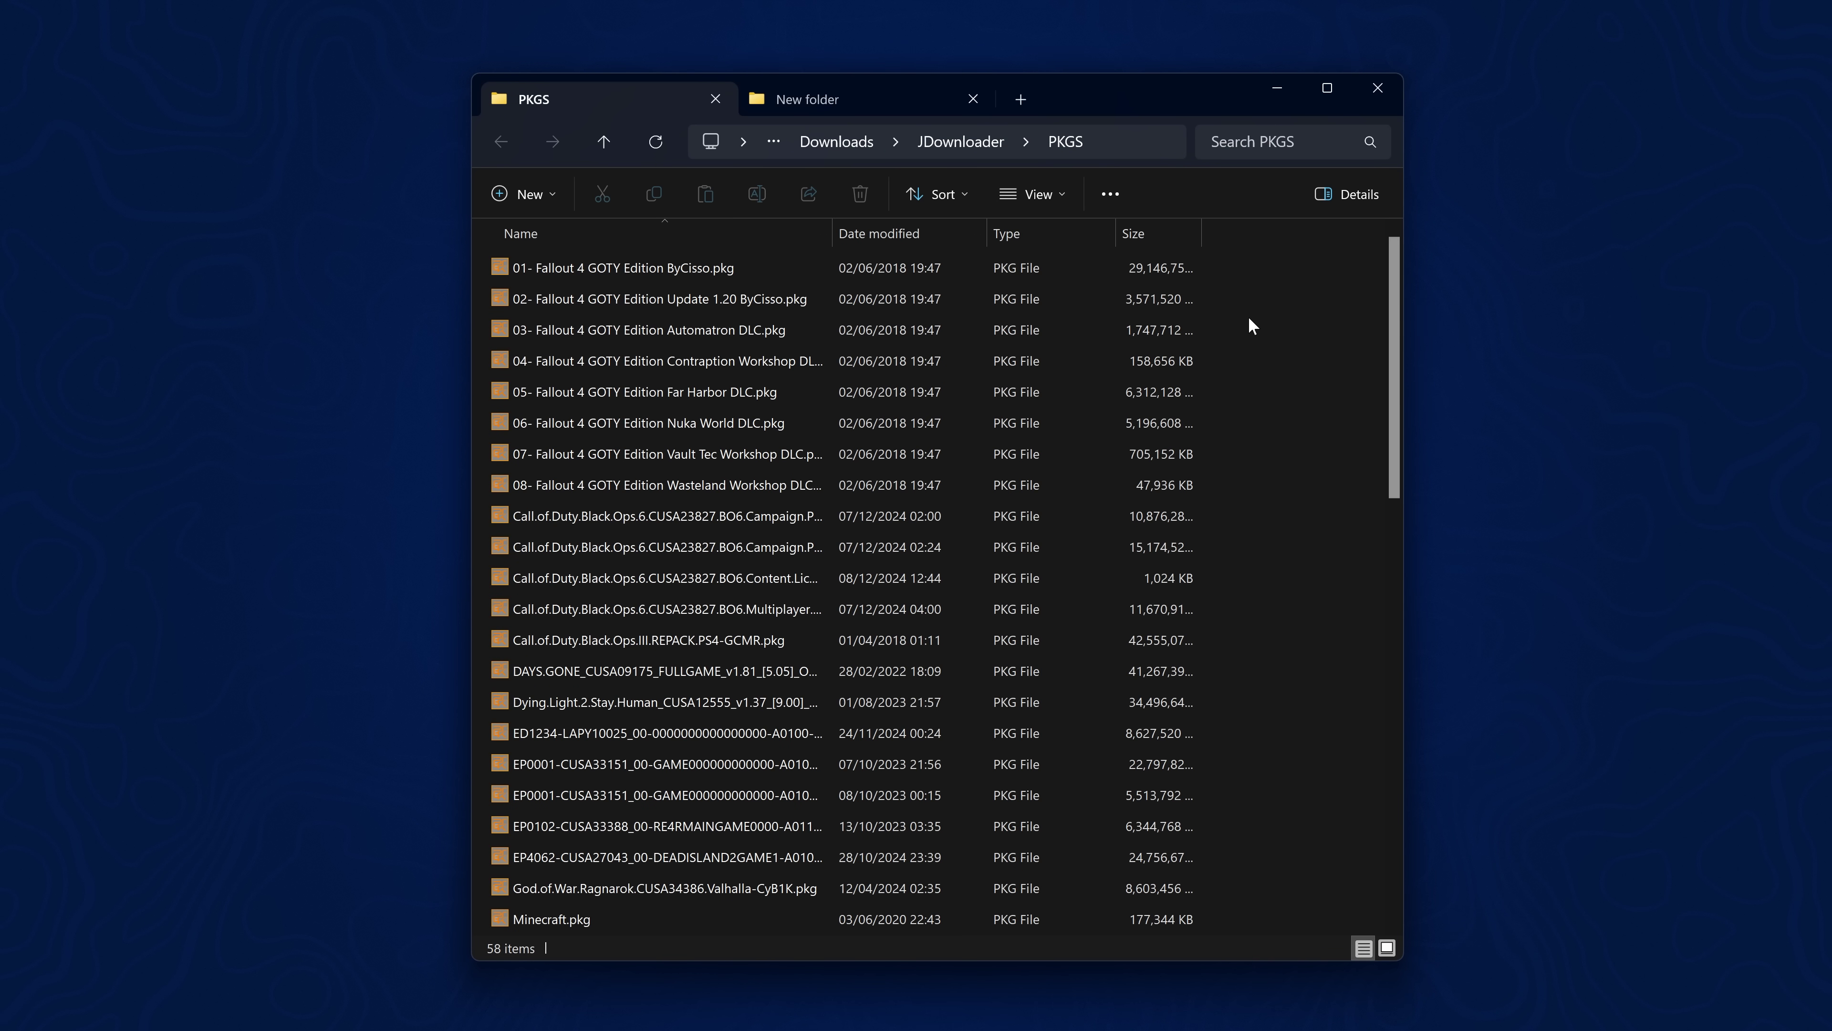
- Open a PowerShell terminal in the PKGS folder and start http-server there
right_click(1244, 283)
click(1264, 457)
drag(742, 155, 951, 173)
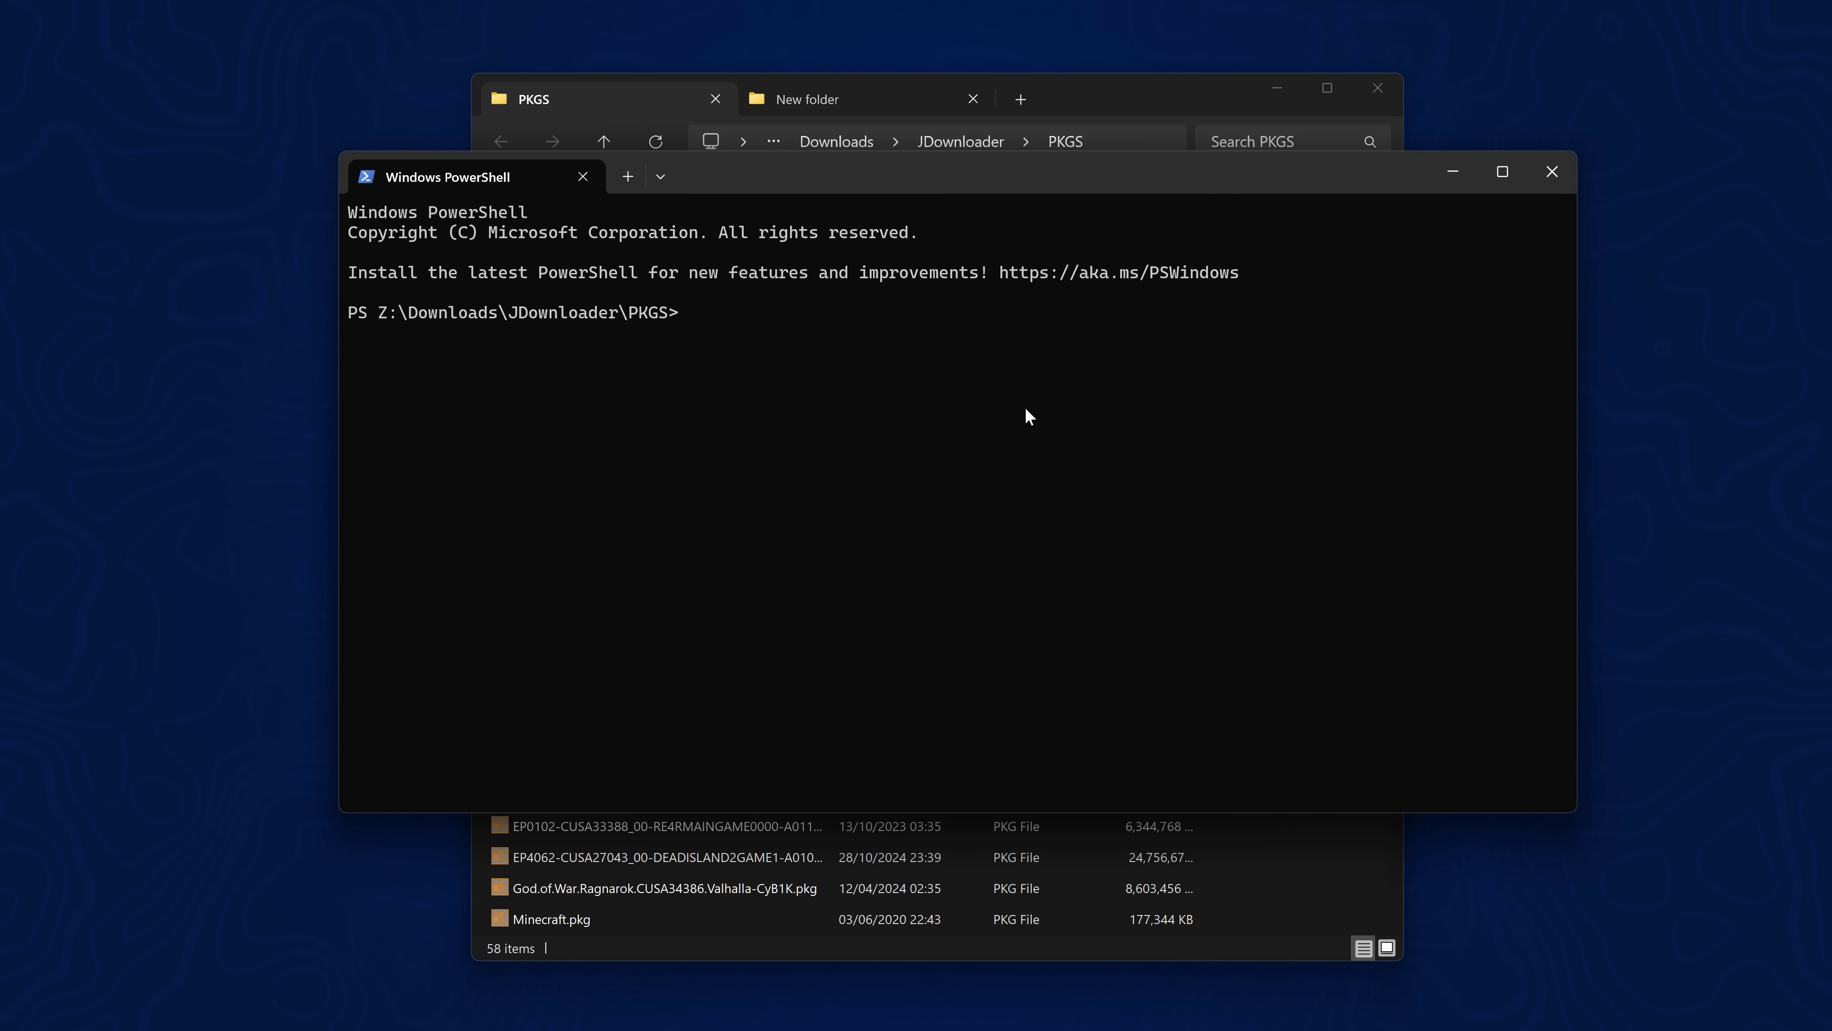
text(http-server)
key(Return)
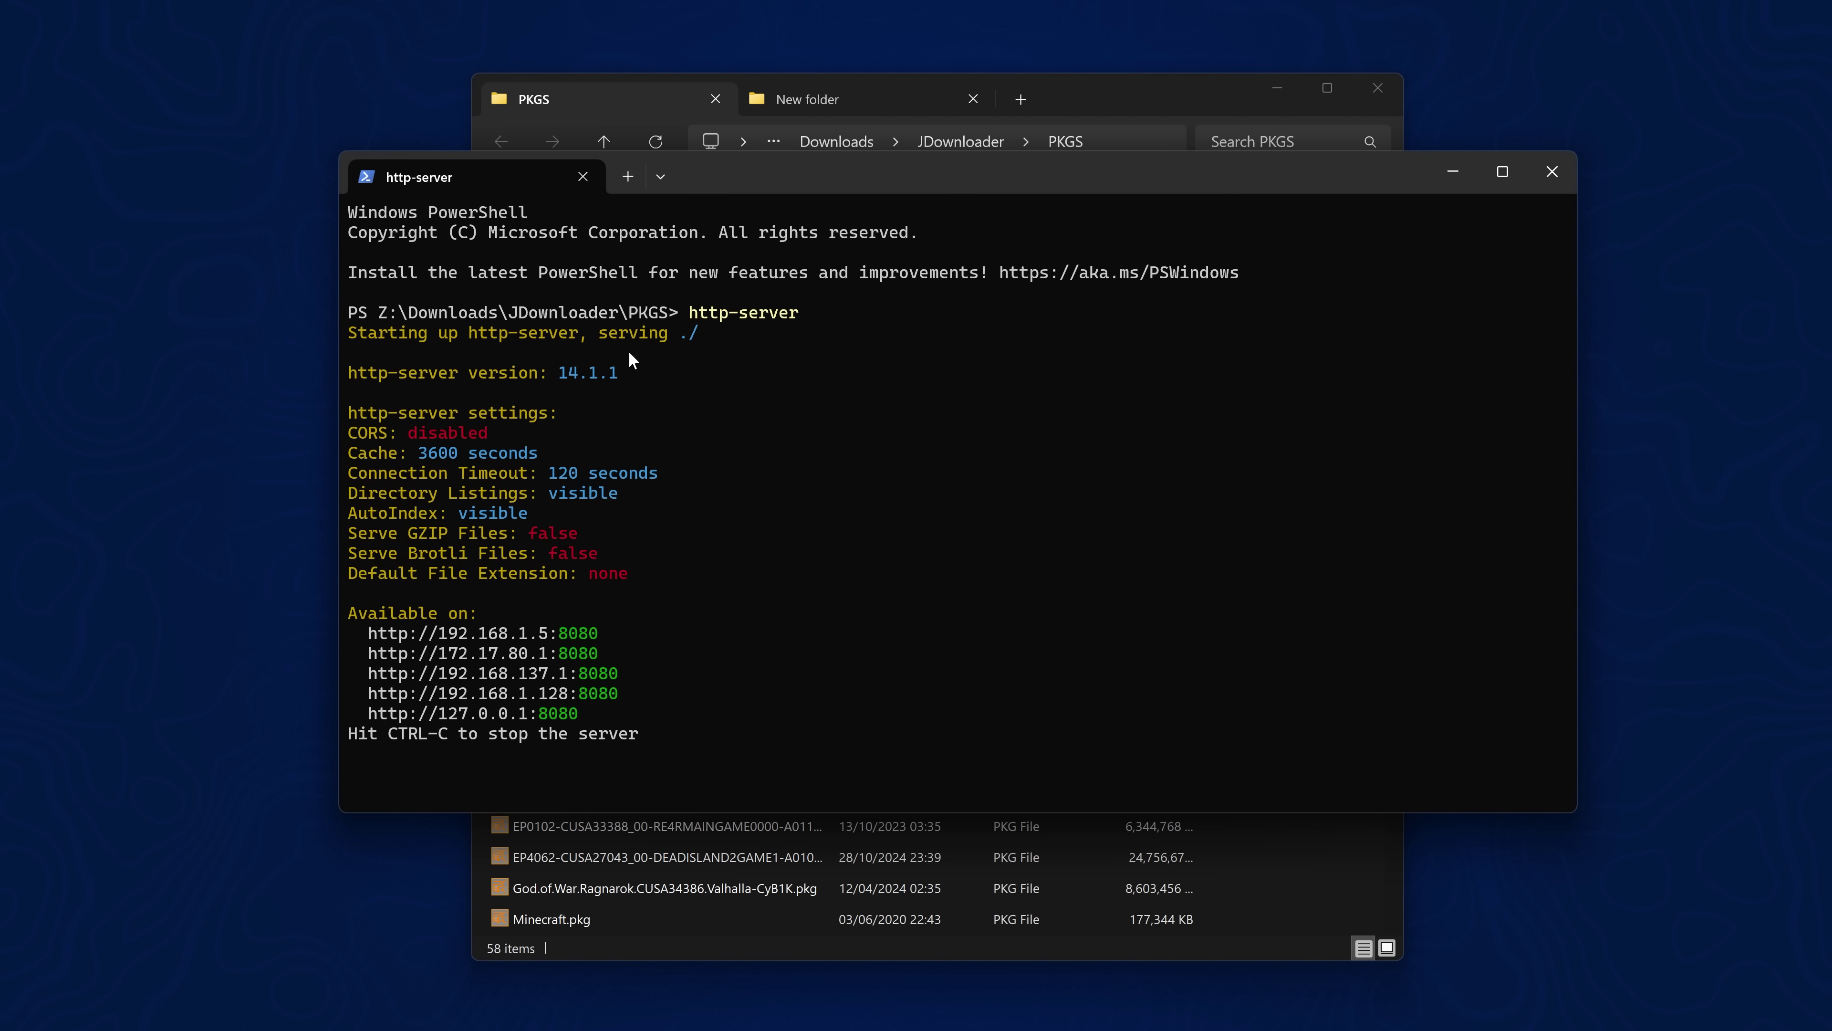
ctrl+click(509, 674)
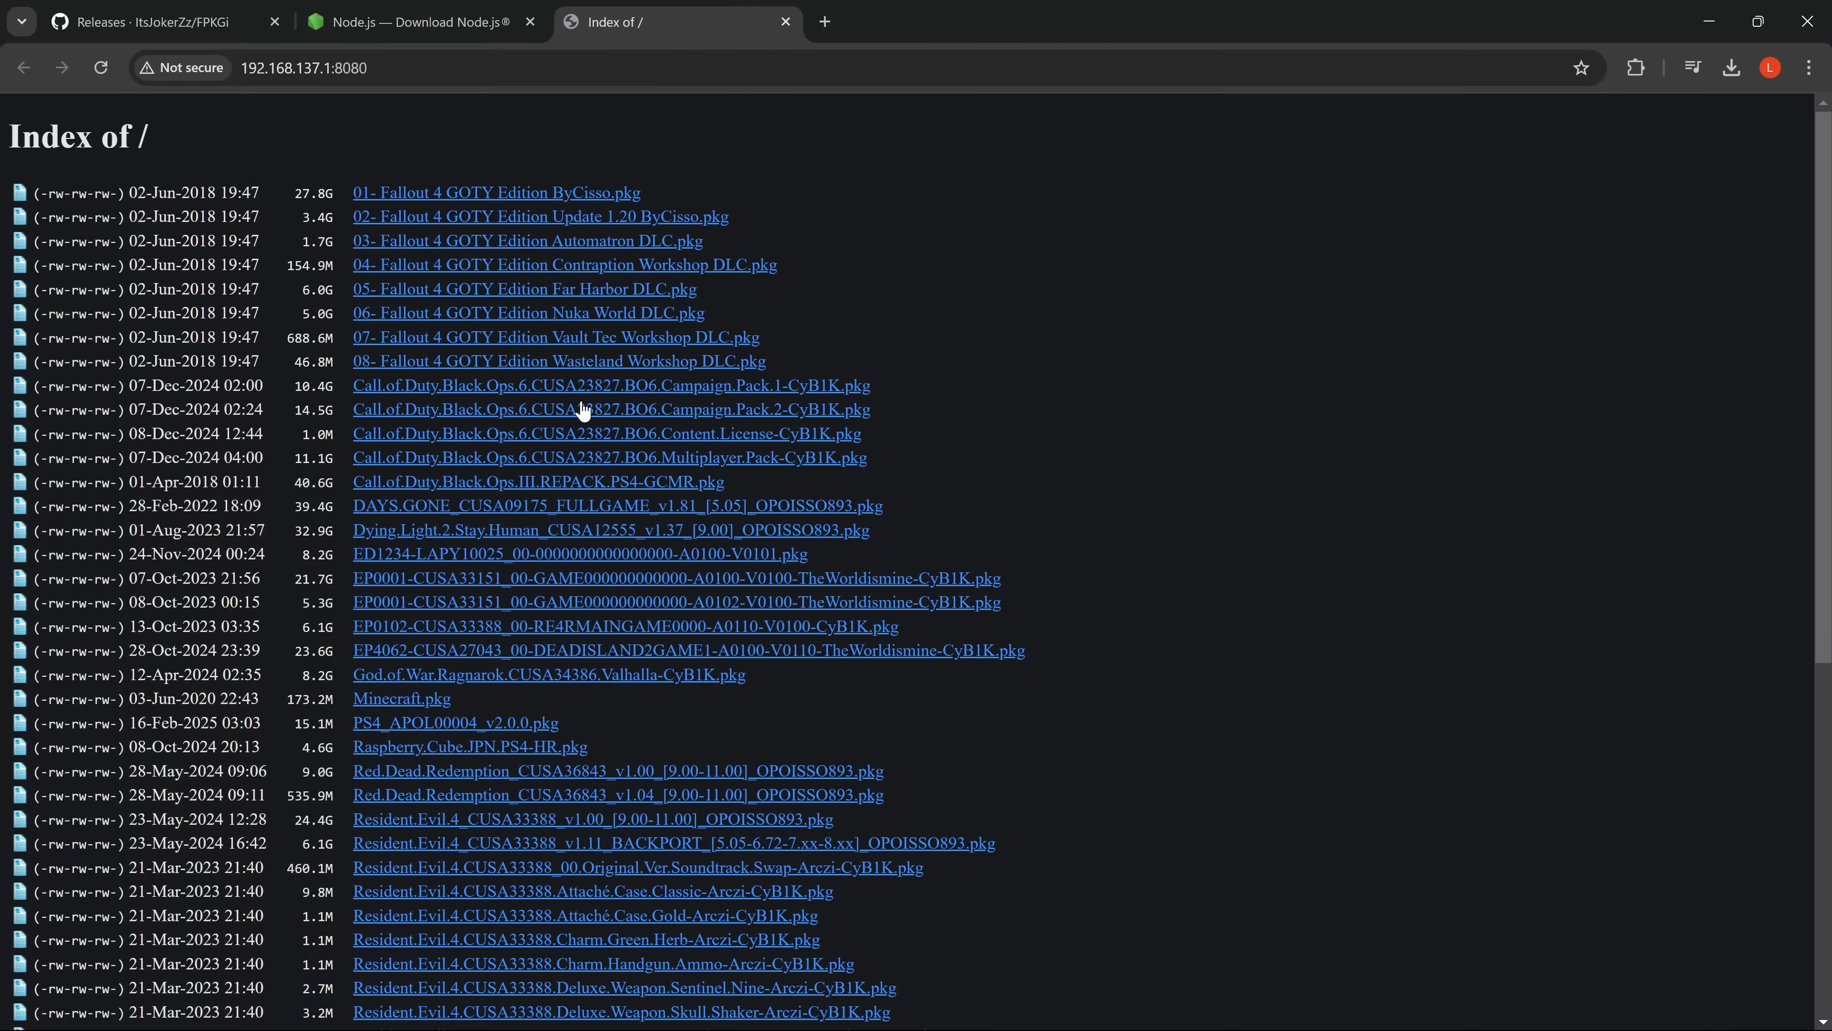
scroll(588, 552, down, 2)
scroll(588, 552, up, 3)
scroll(681, 201, down, 8)
scroll(552, 667, up, 8)
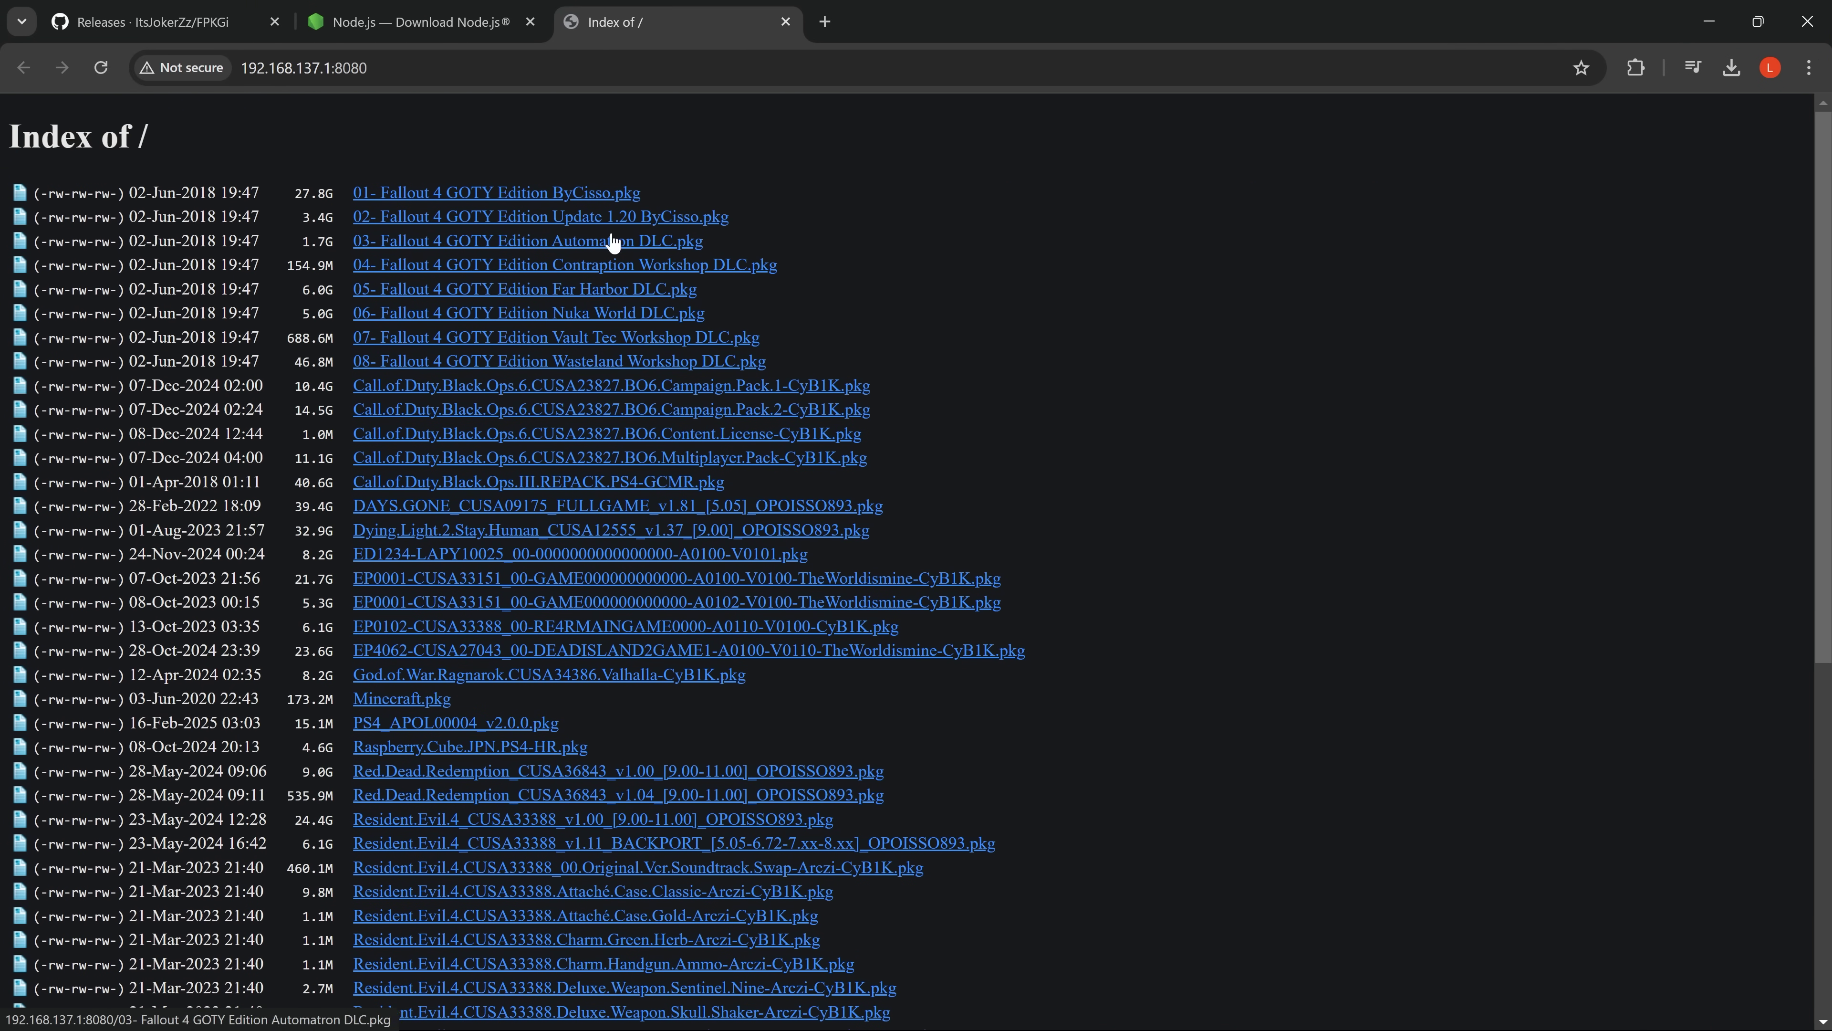
scroll(728, 655, down, 4)
scroll(728, 655, up, 4)
scroll(600, 318, down, 5)
scroll(599, 319, up, 5)
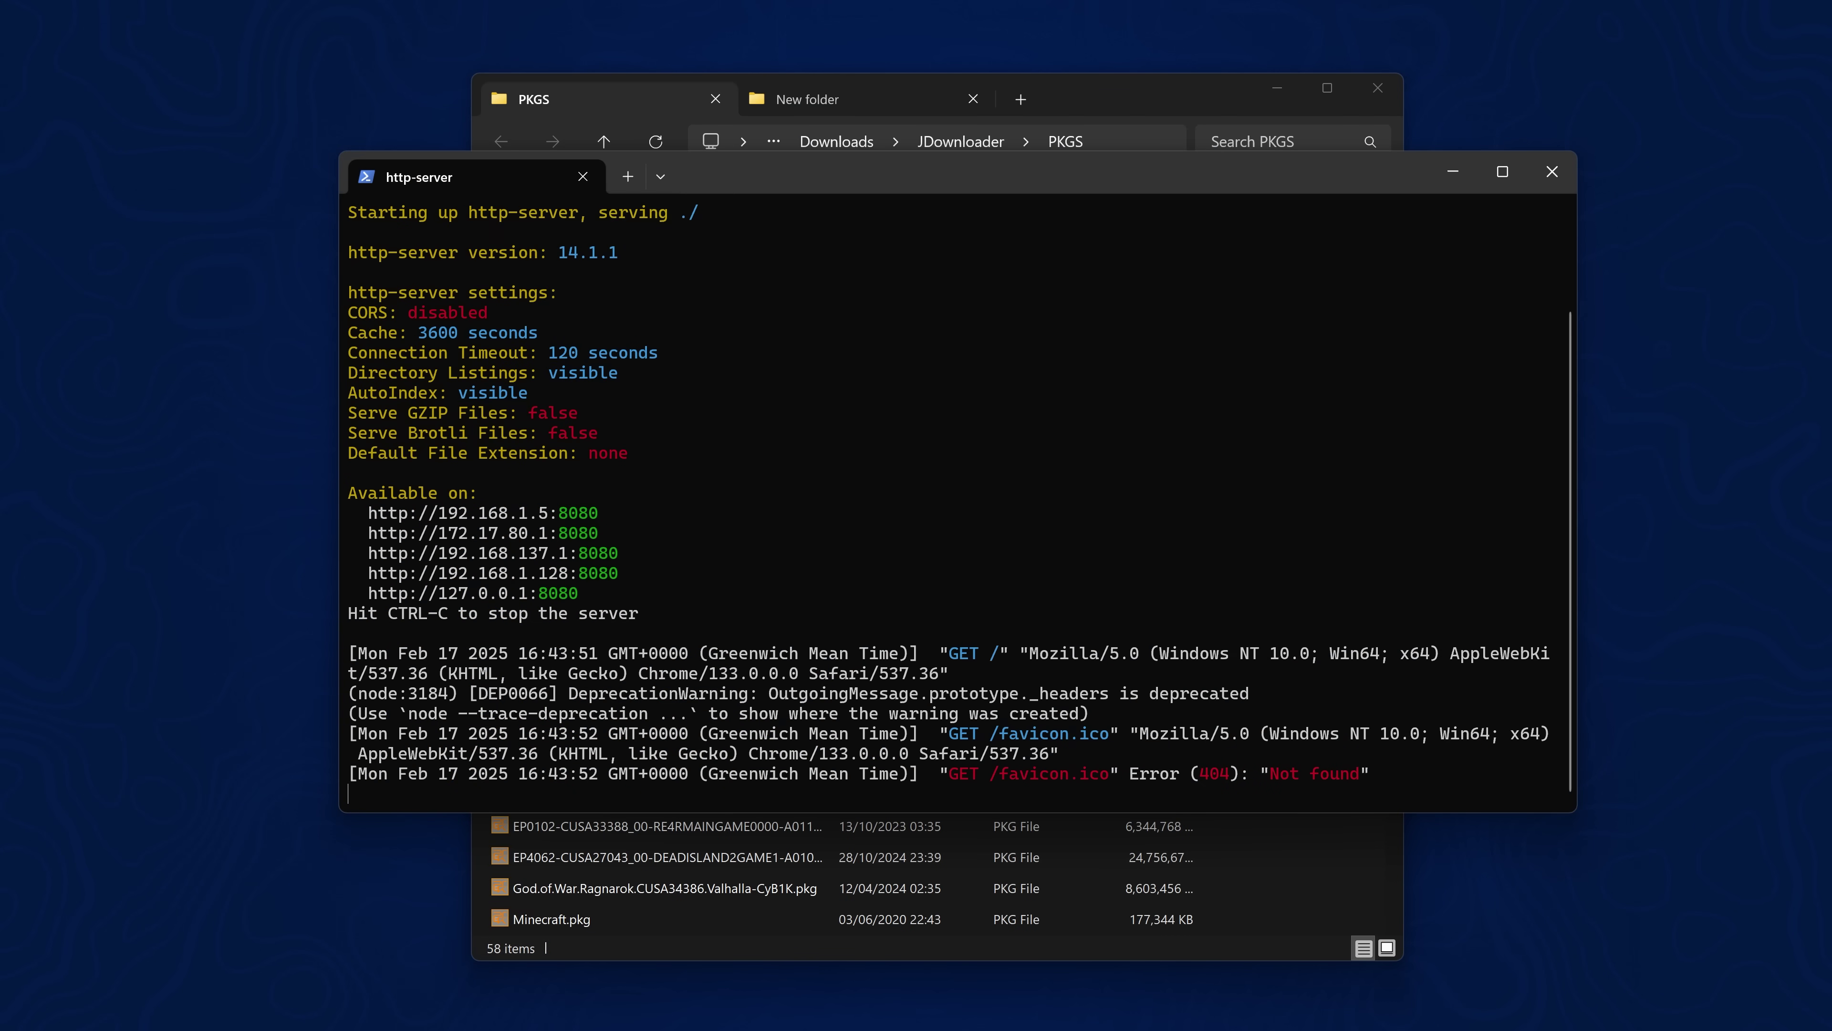
- Minimize the server terminal, launch fkpgi_json.exe from the fpkgi json folder, and move the Json Generator window aside
click(1437, 175)
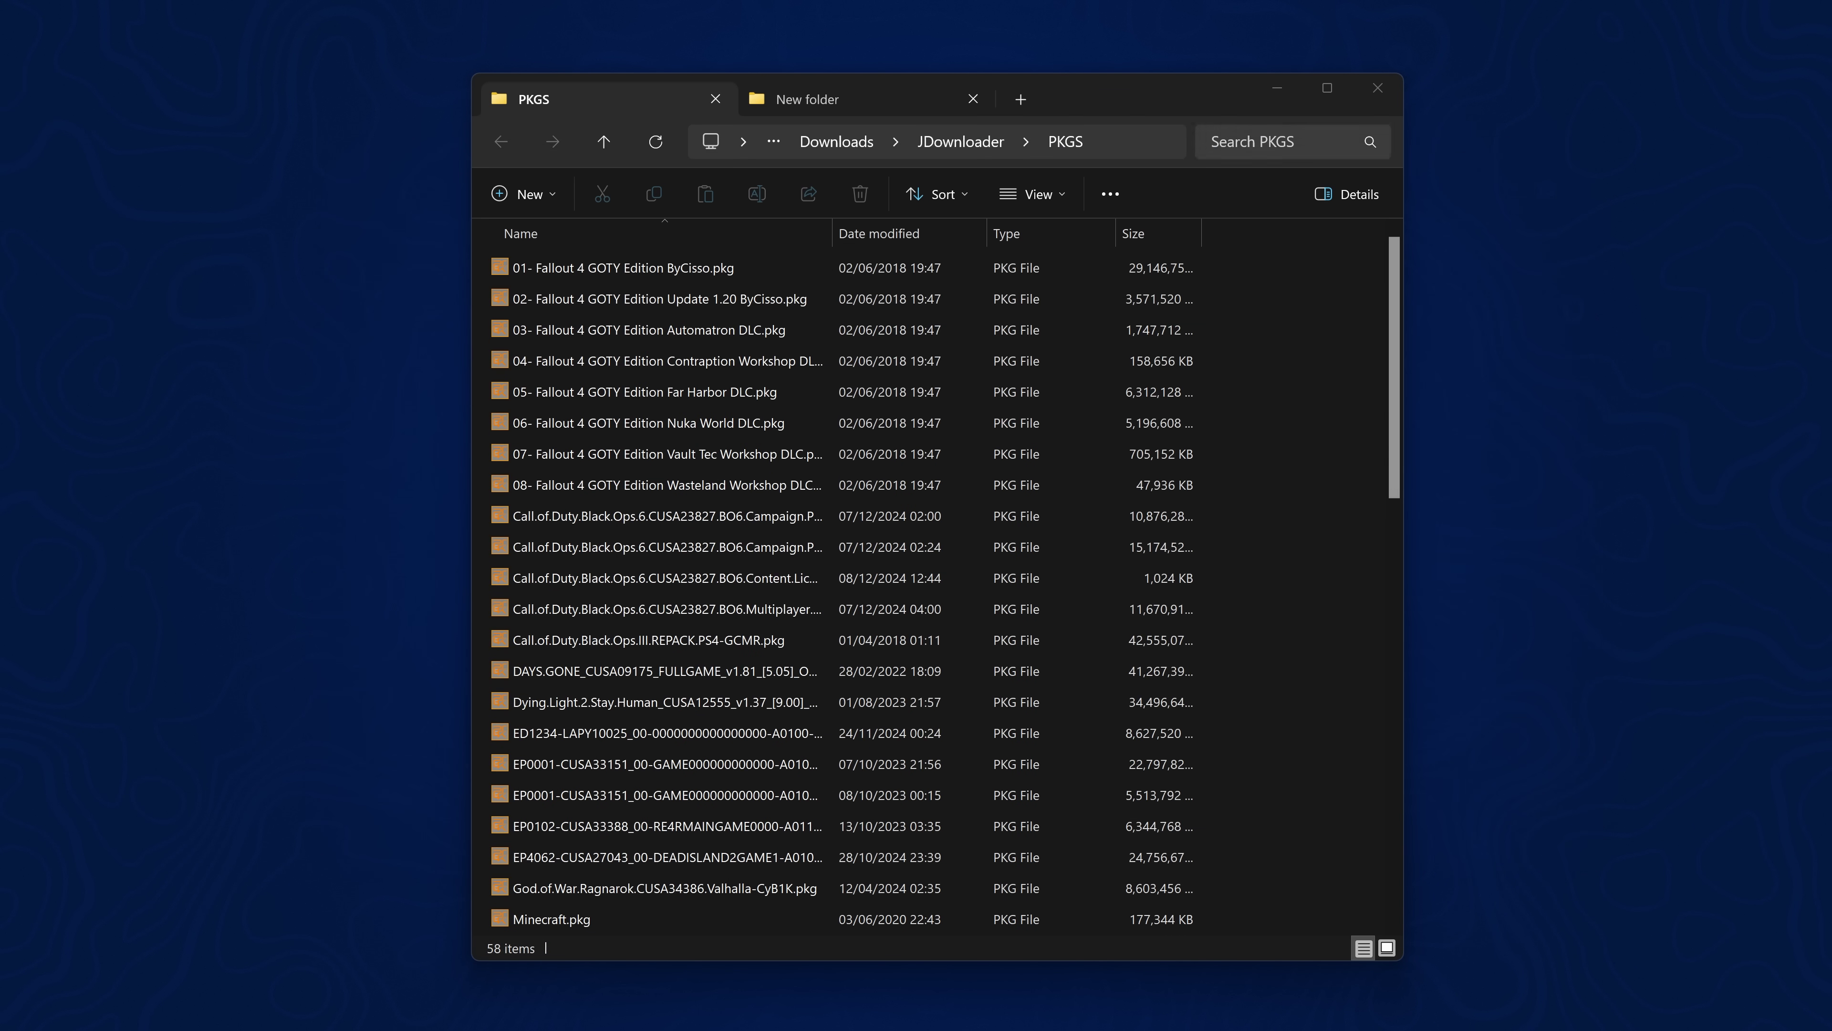
mouse_move(1106, 103)
mouse_down()
mouse_move(1338, 90)
mouse_move(1122, 115)
mouse_up()
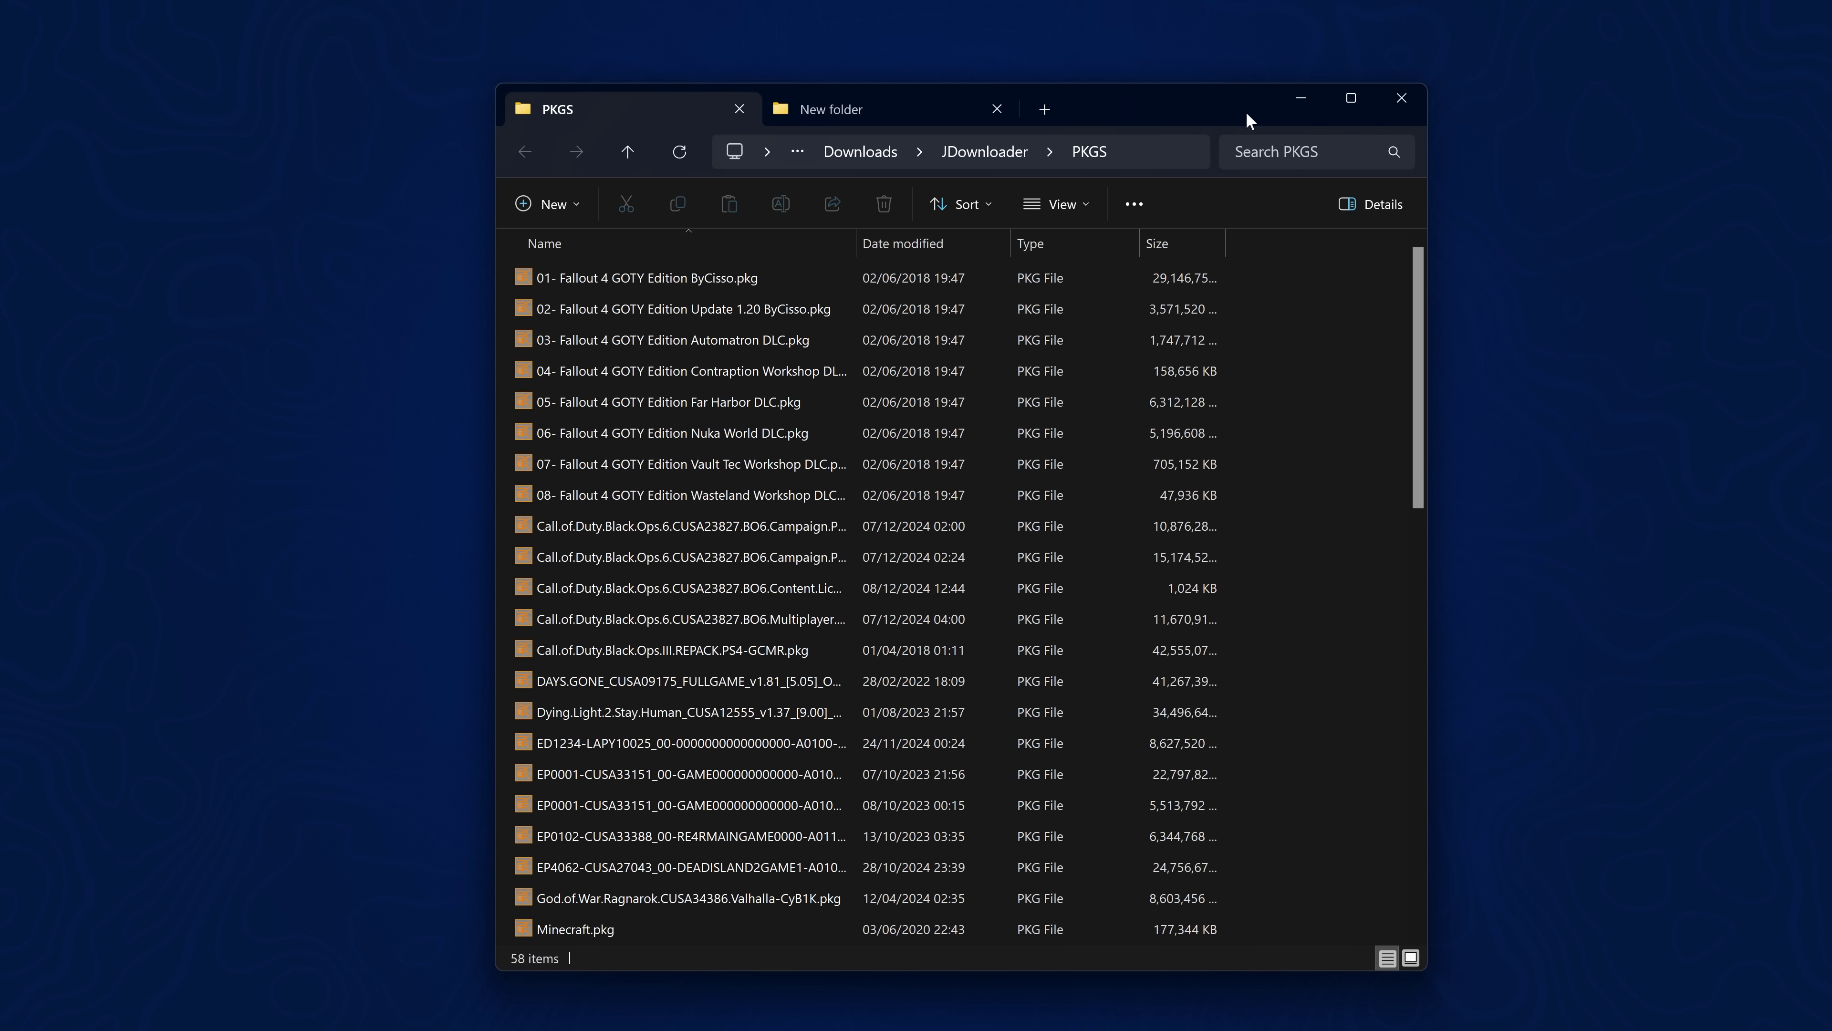
drag(1217, 108, 1245, 108)
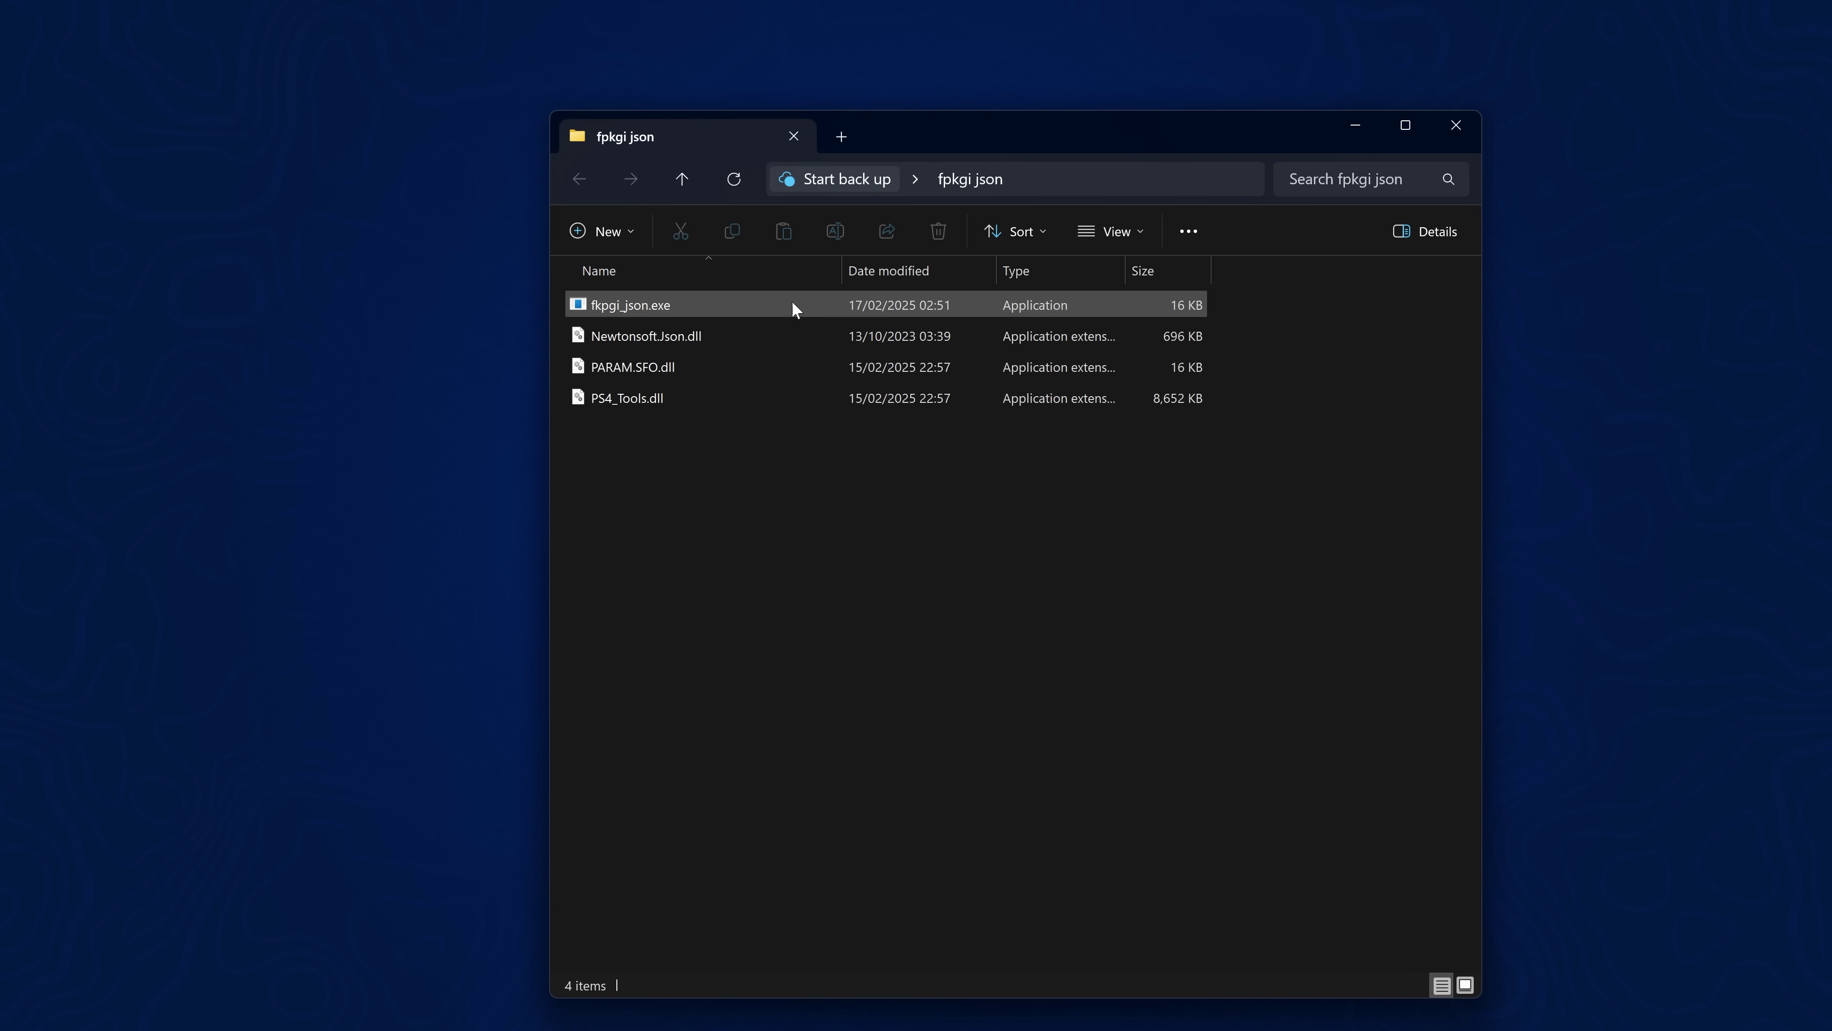
double_click(644, 307)
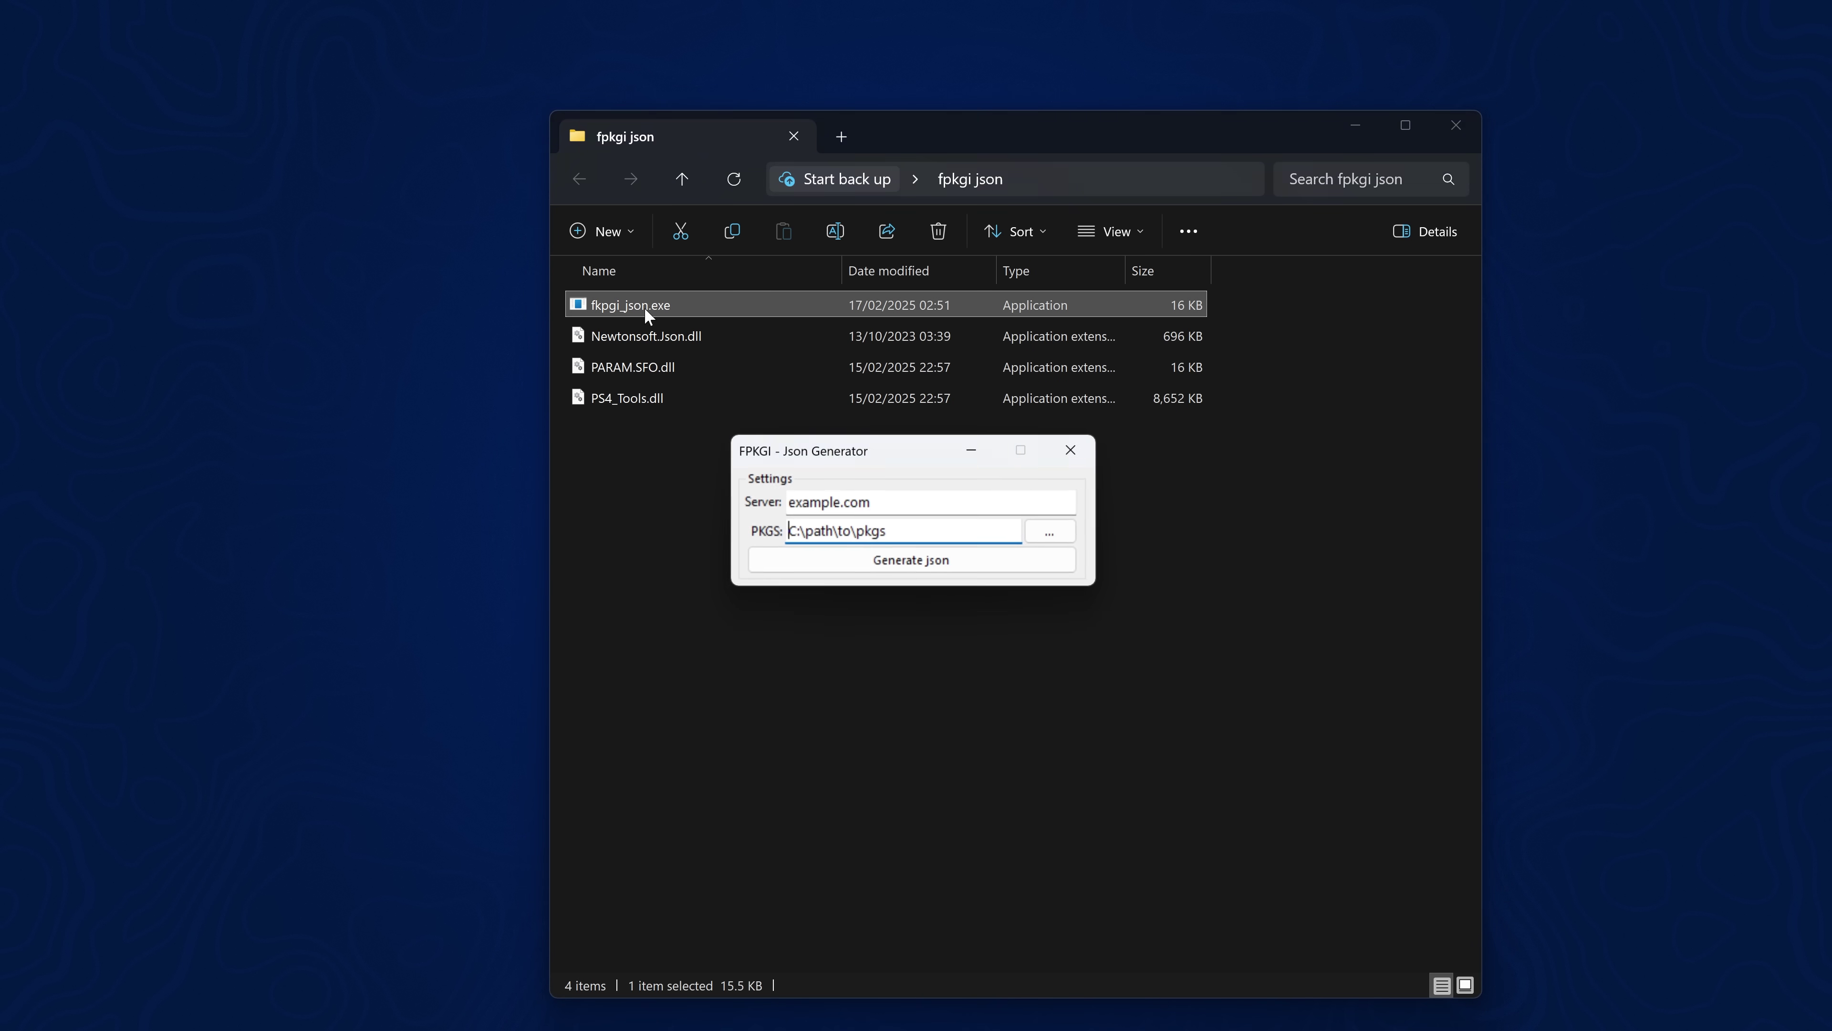
click(1356, 125)
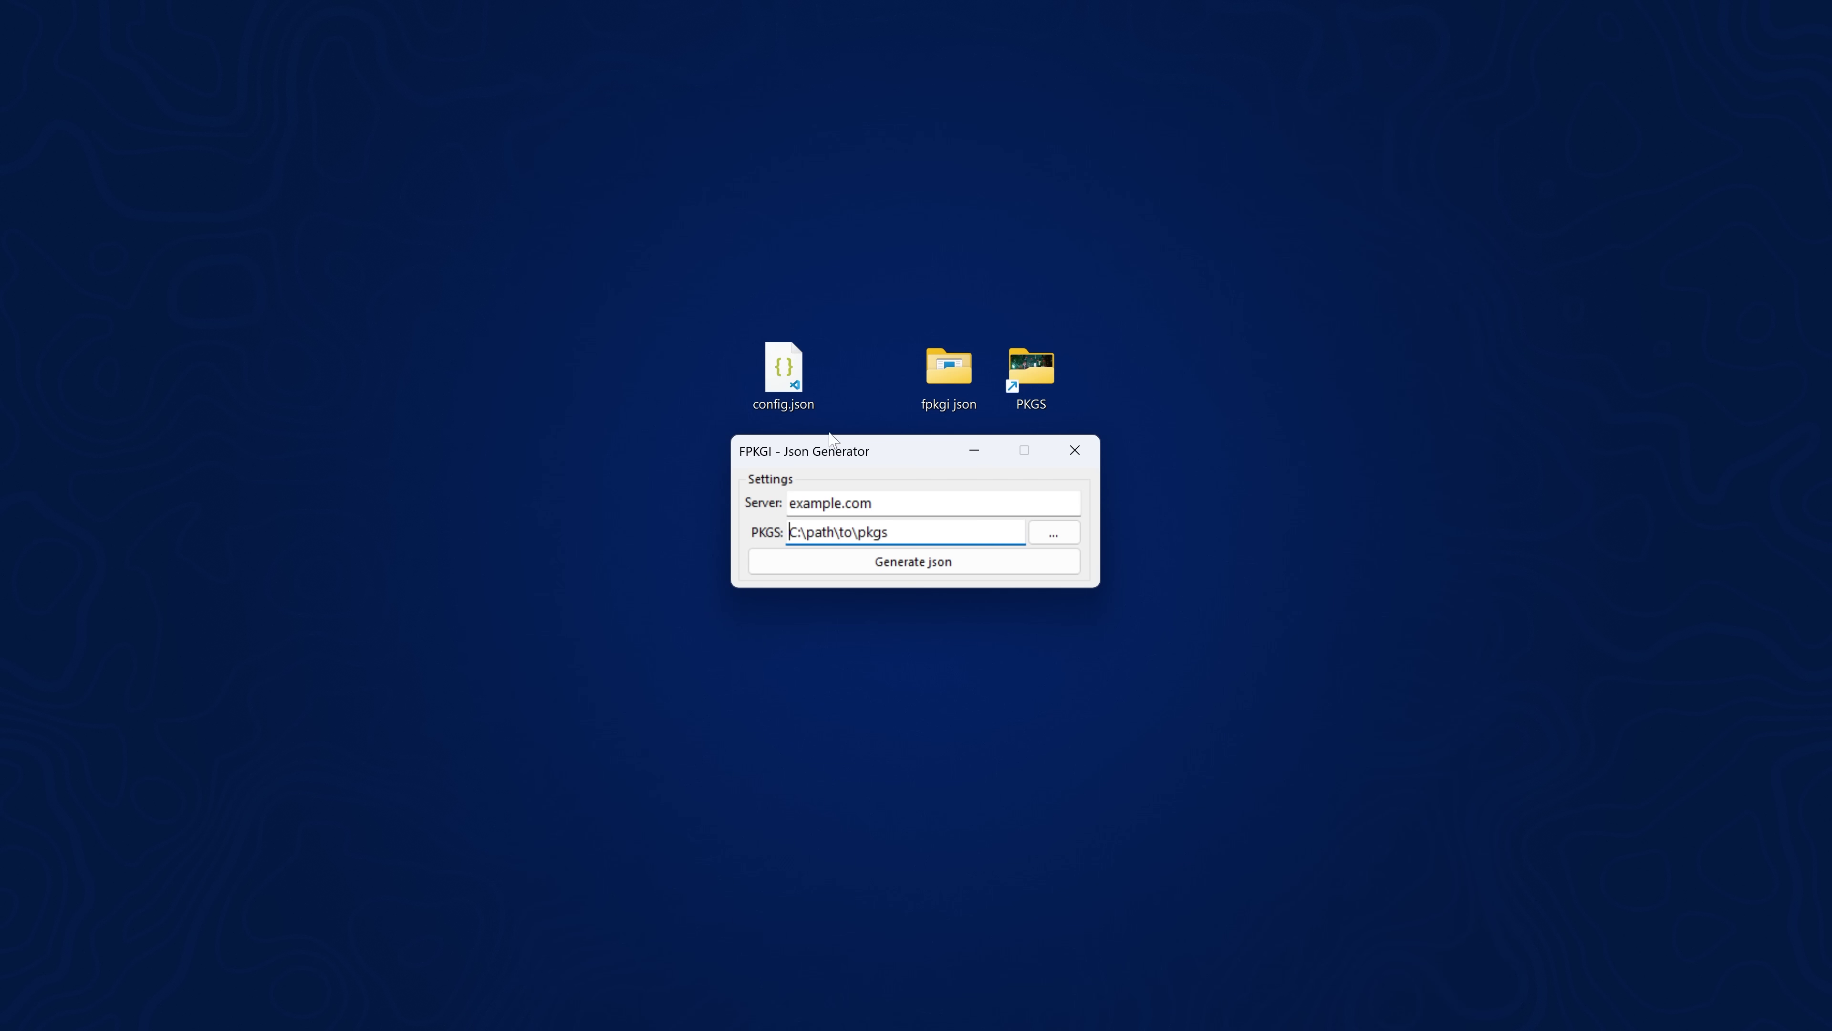
drag(857, 455, 602, 330)
- Copy the PKGS folder's path and set it as the Json Generator's PKGS path, Z:\Downloads\JDownloader\PKGS
mouse_move(940, 1005)
click(873, 884)
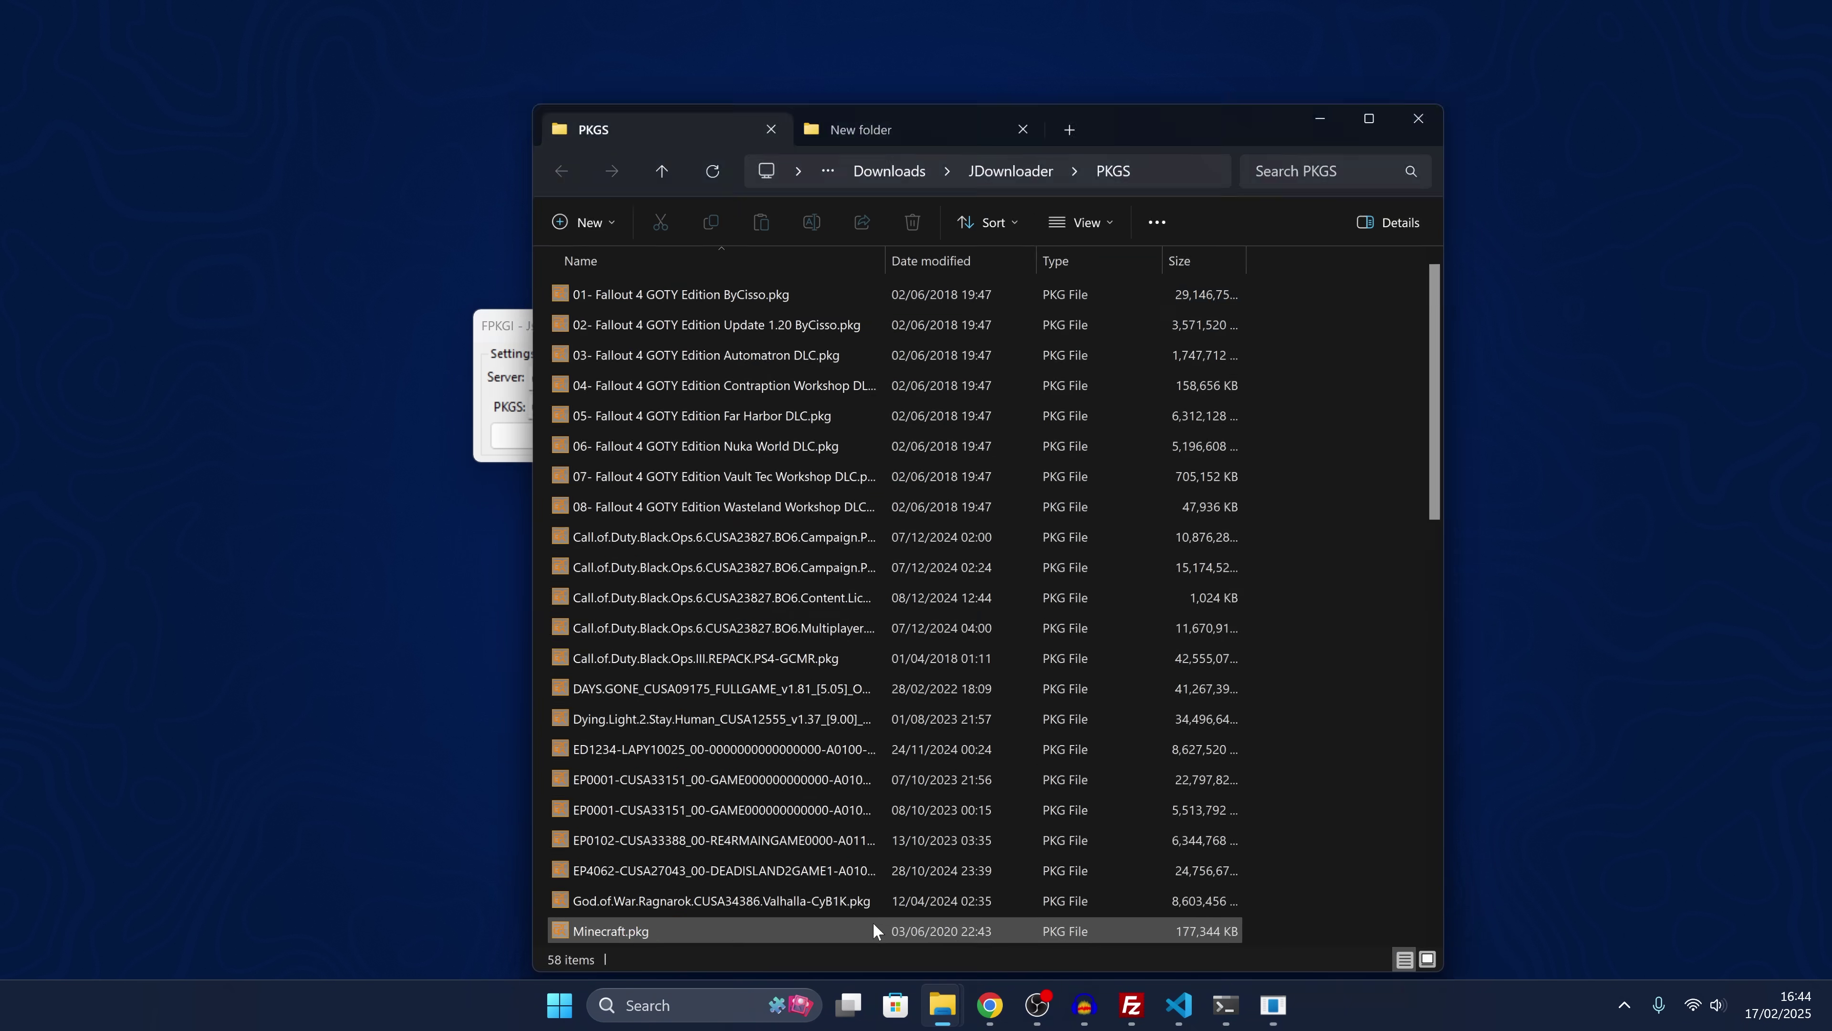
drag(1058, 106, 1326, 77)
click(1357, 123)
key(ctrl+c)
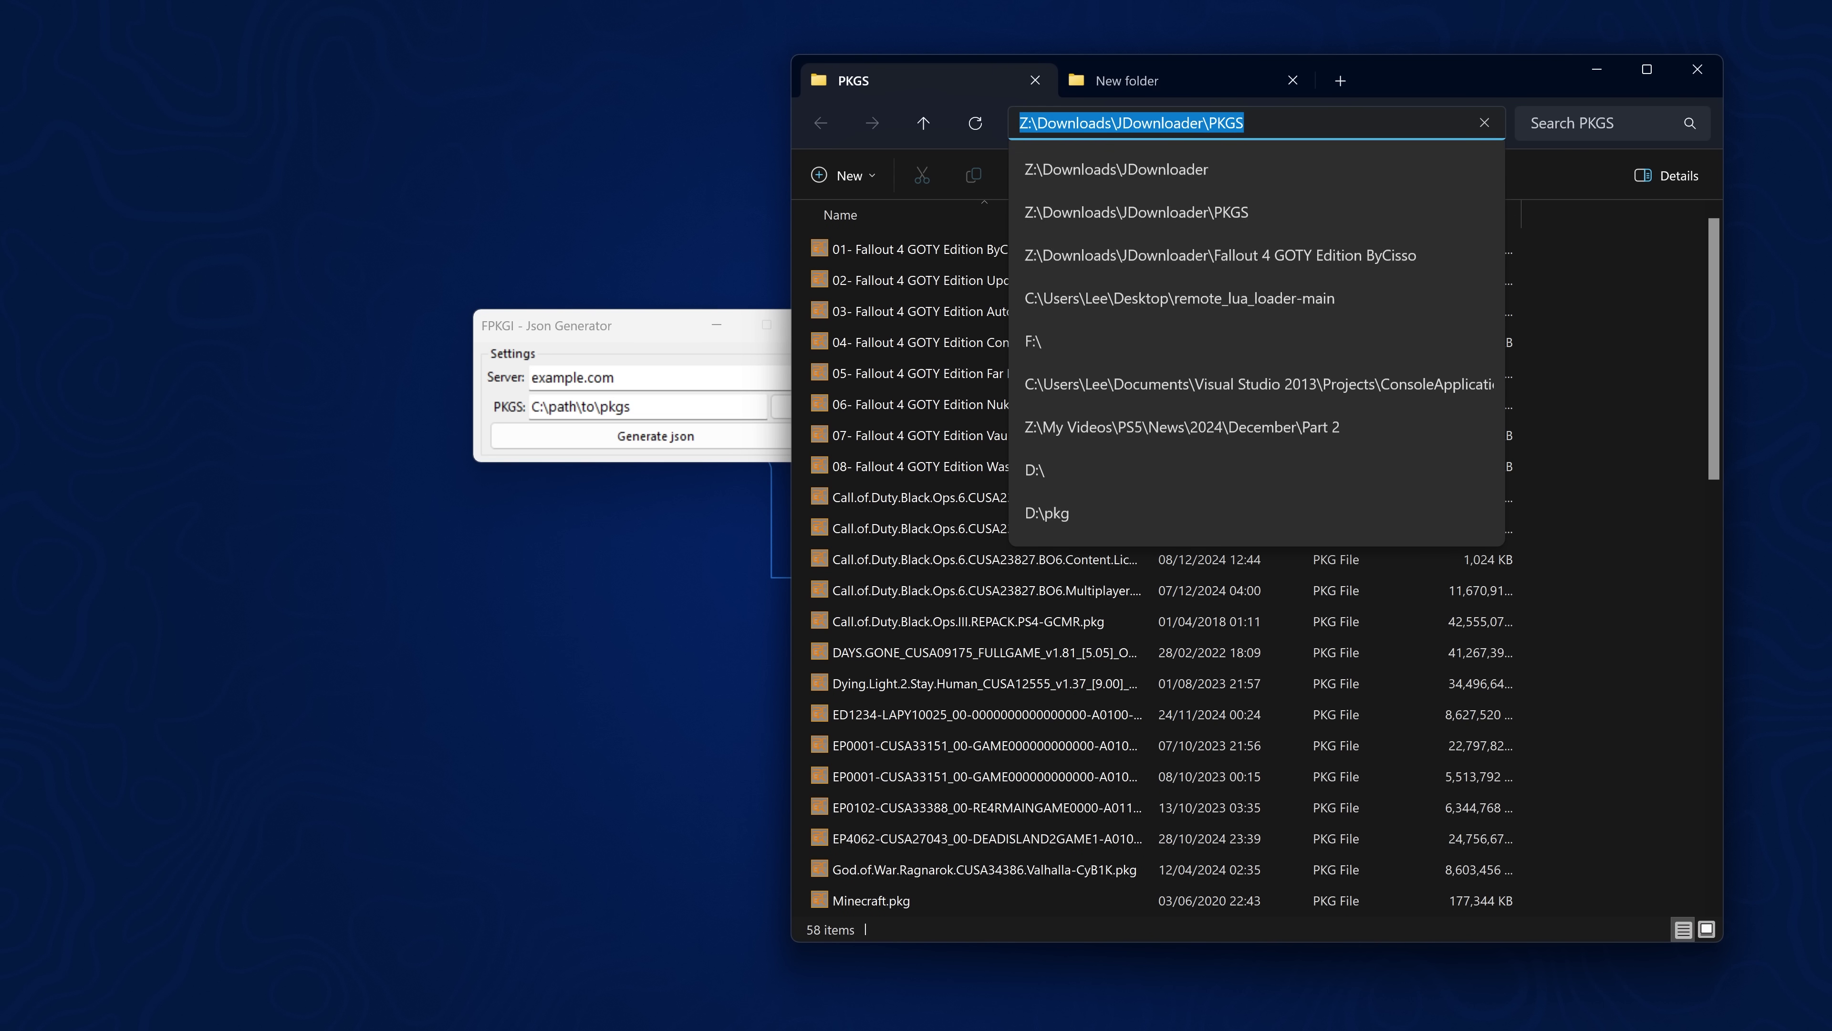
click(1594, 69)
key(ctrl+a)
key(ctrl+v)
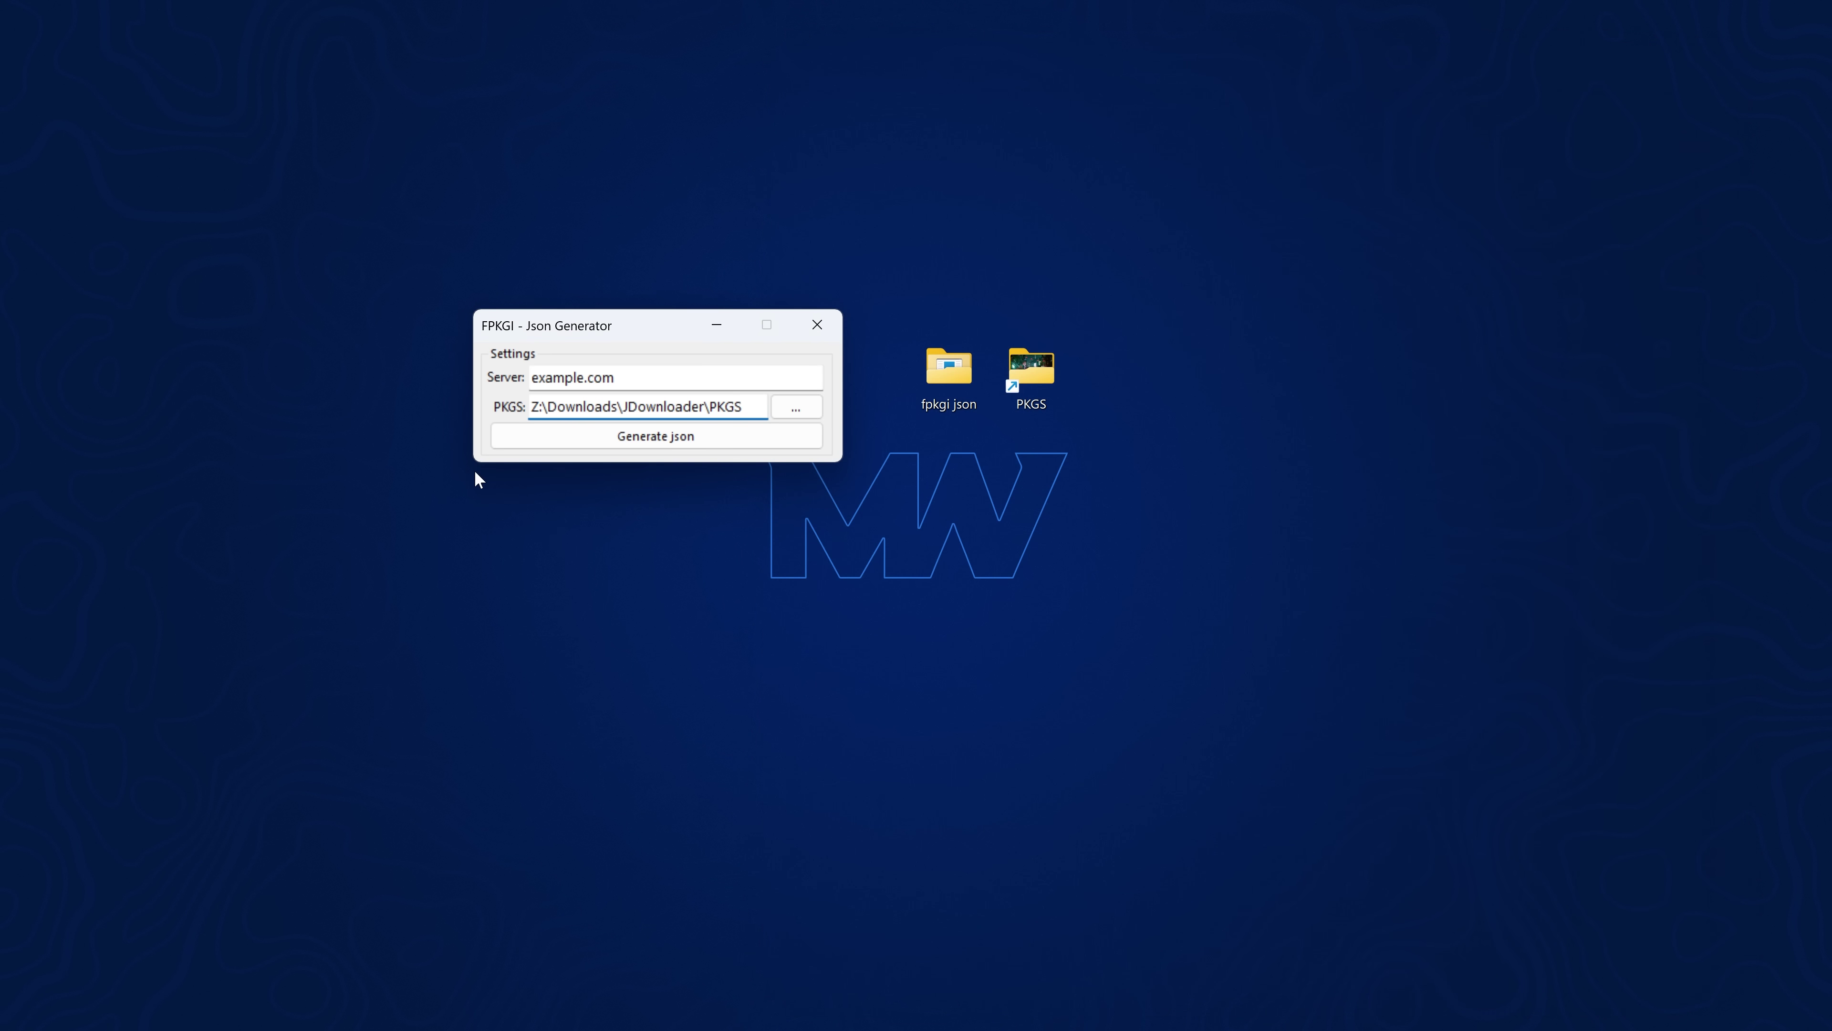
key(shift+Tab)
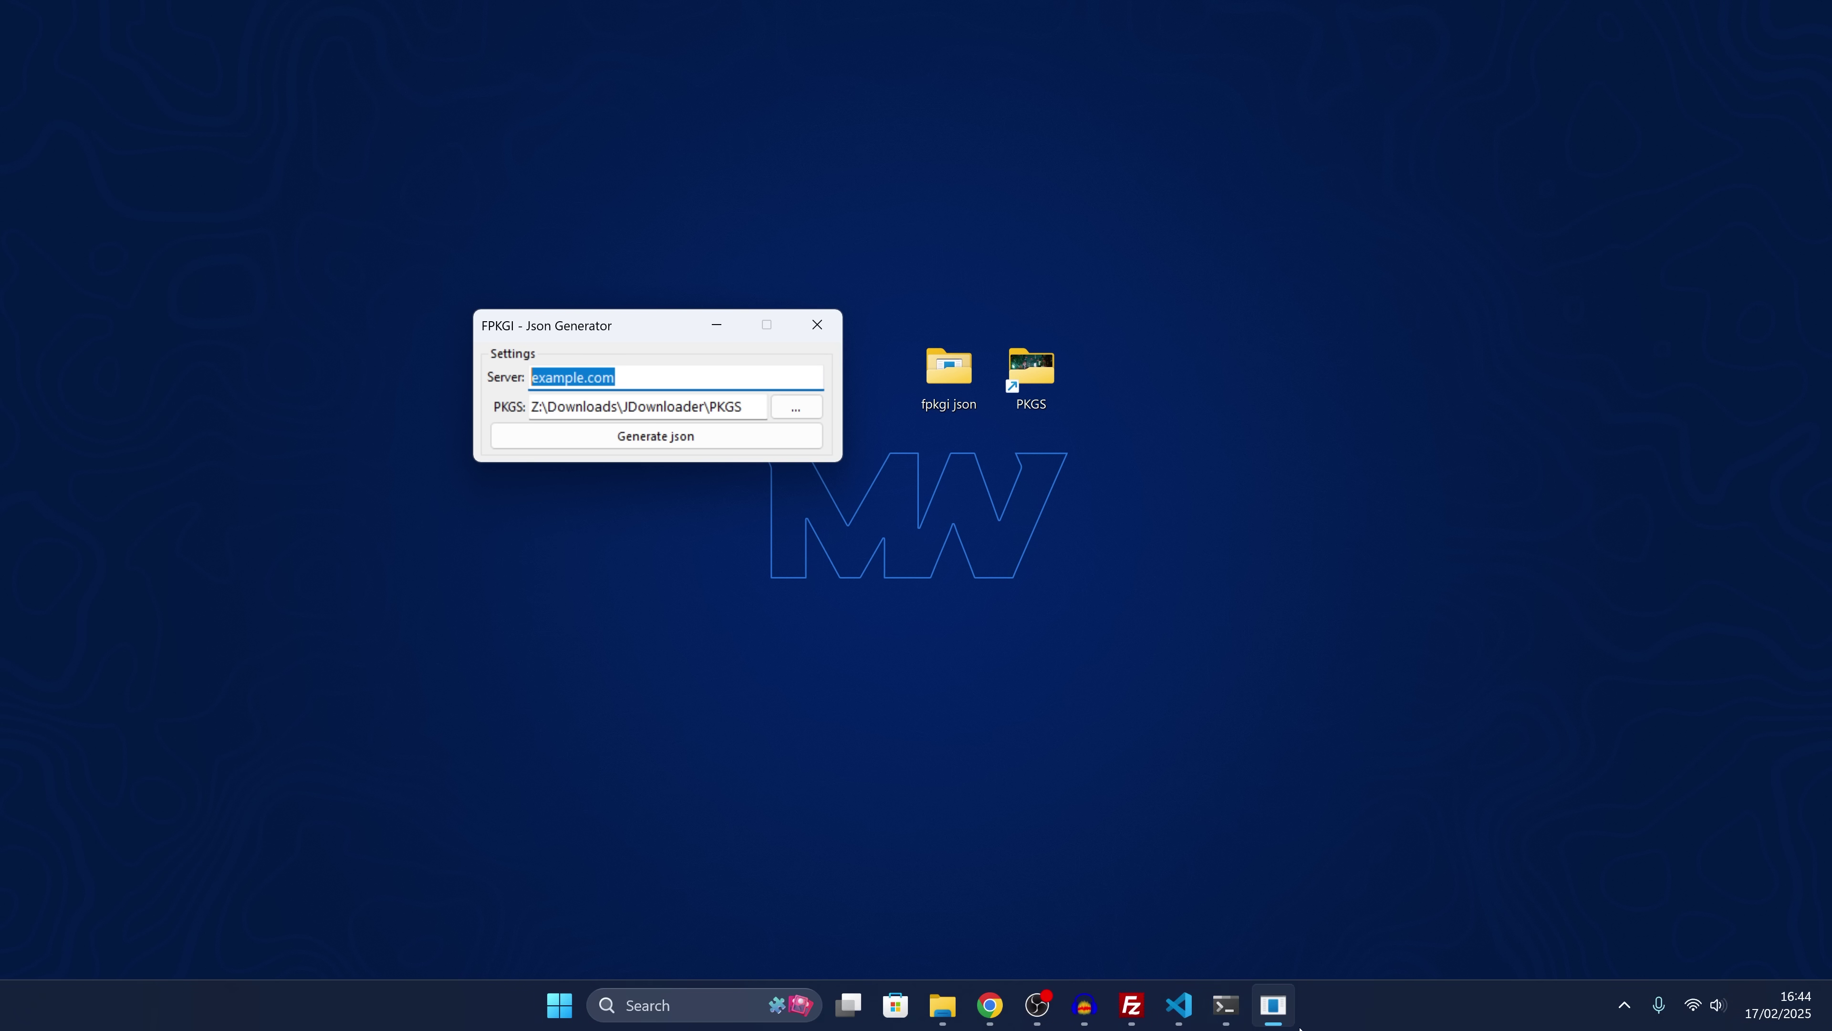
click(1227, 1005)
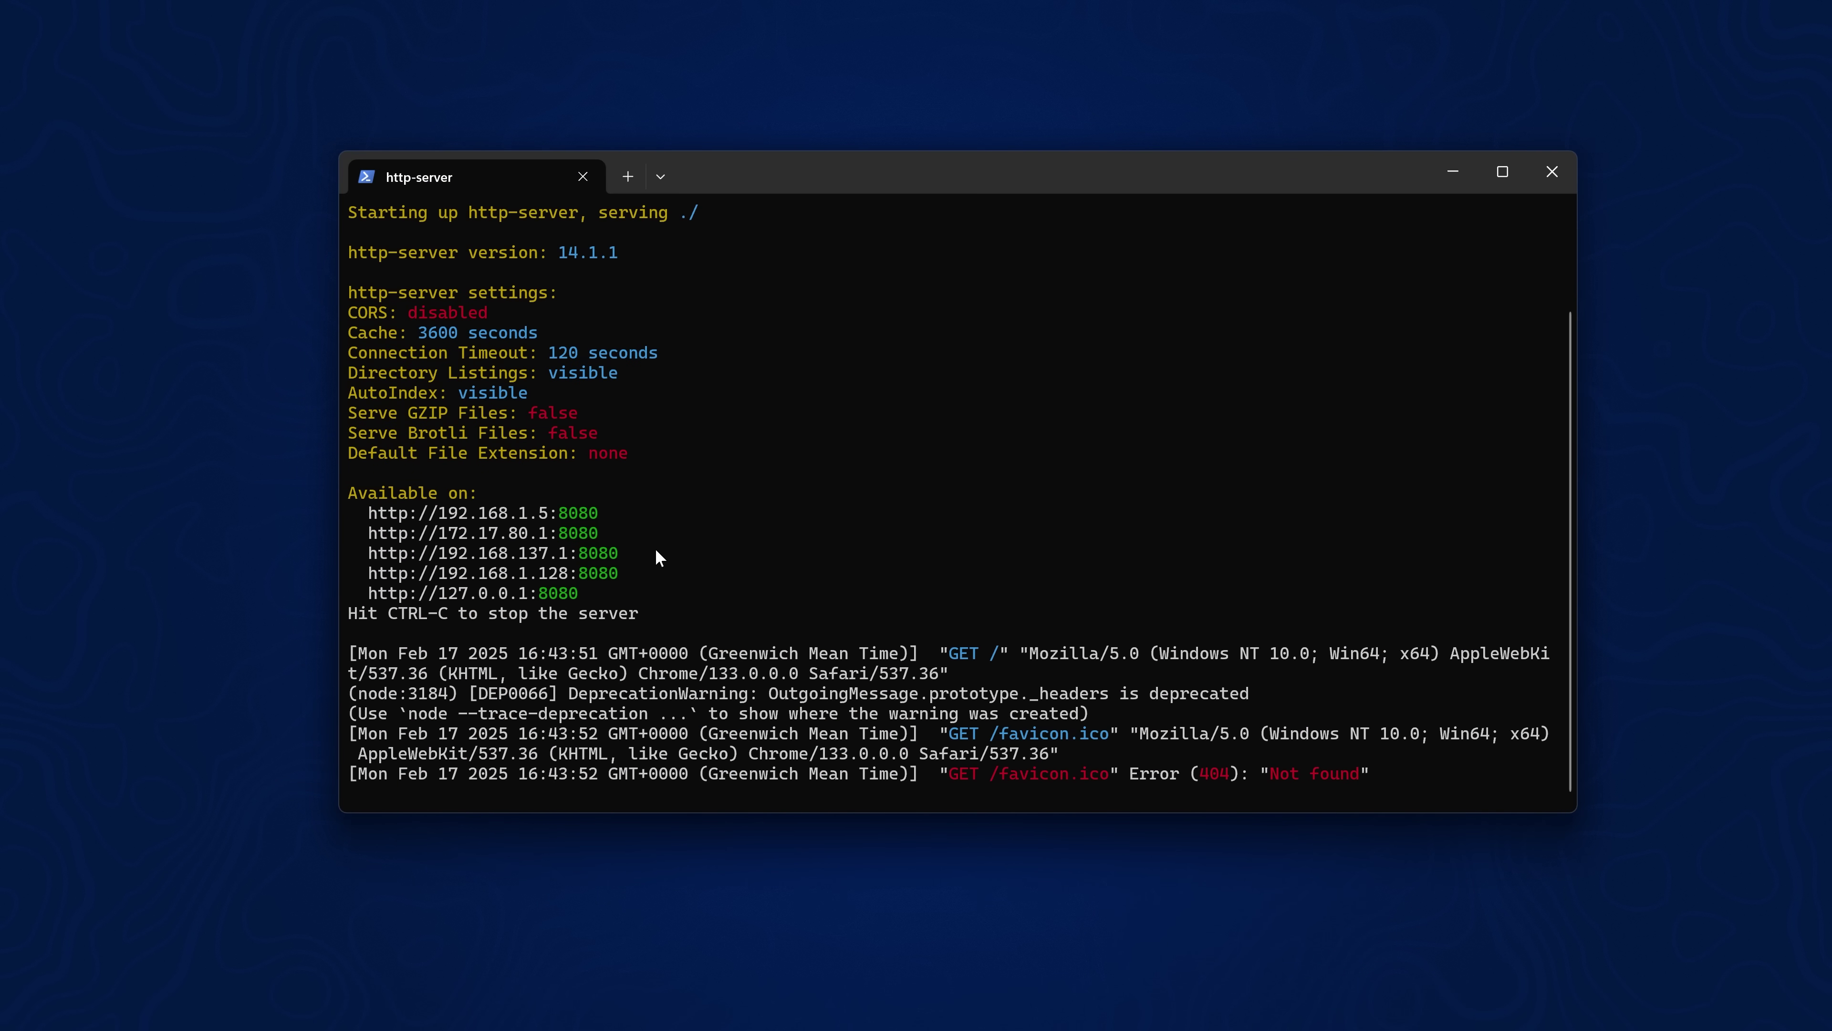
drag(652, 553, 358, 552)
key(ctrl+c)
drag(620, 553, 358, 553)
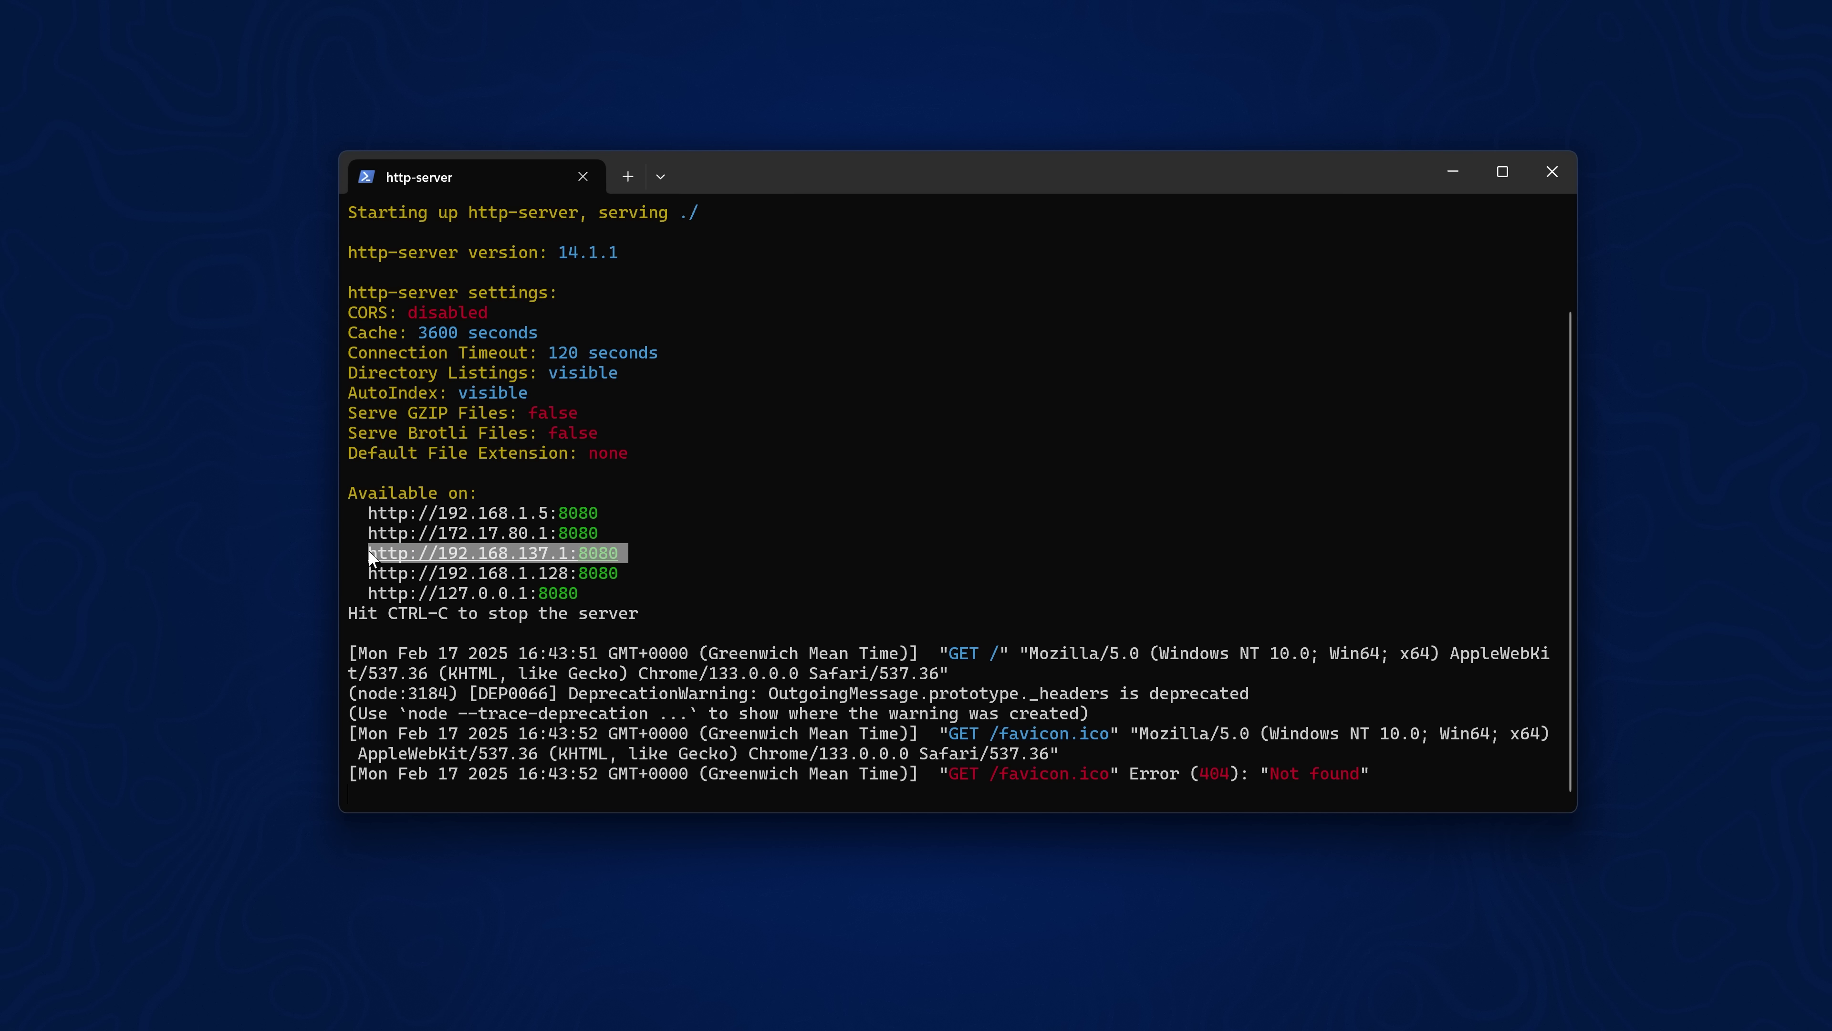
key(ctrl+c)
click(1551, 172)
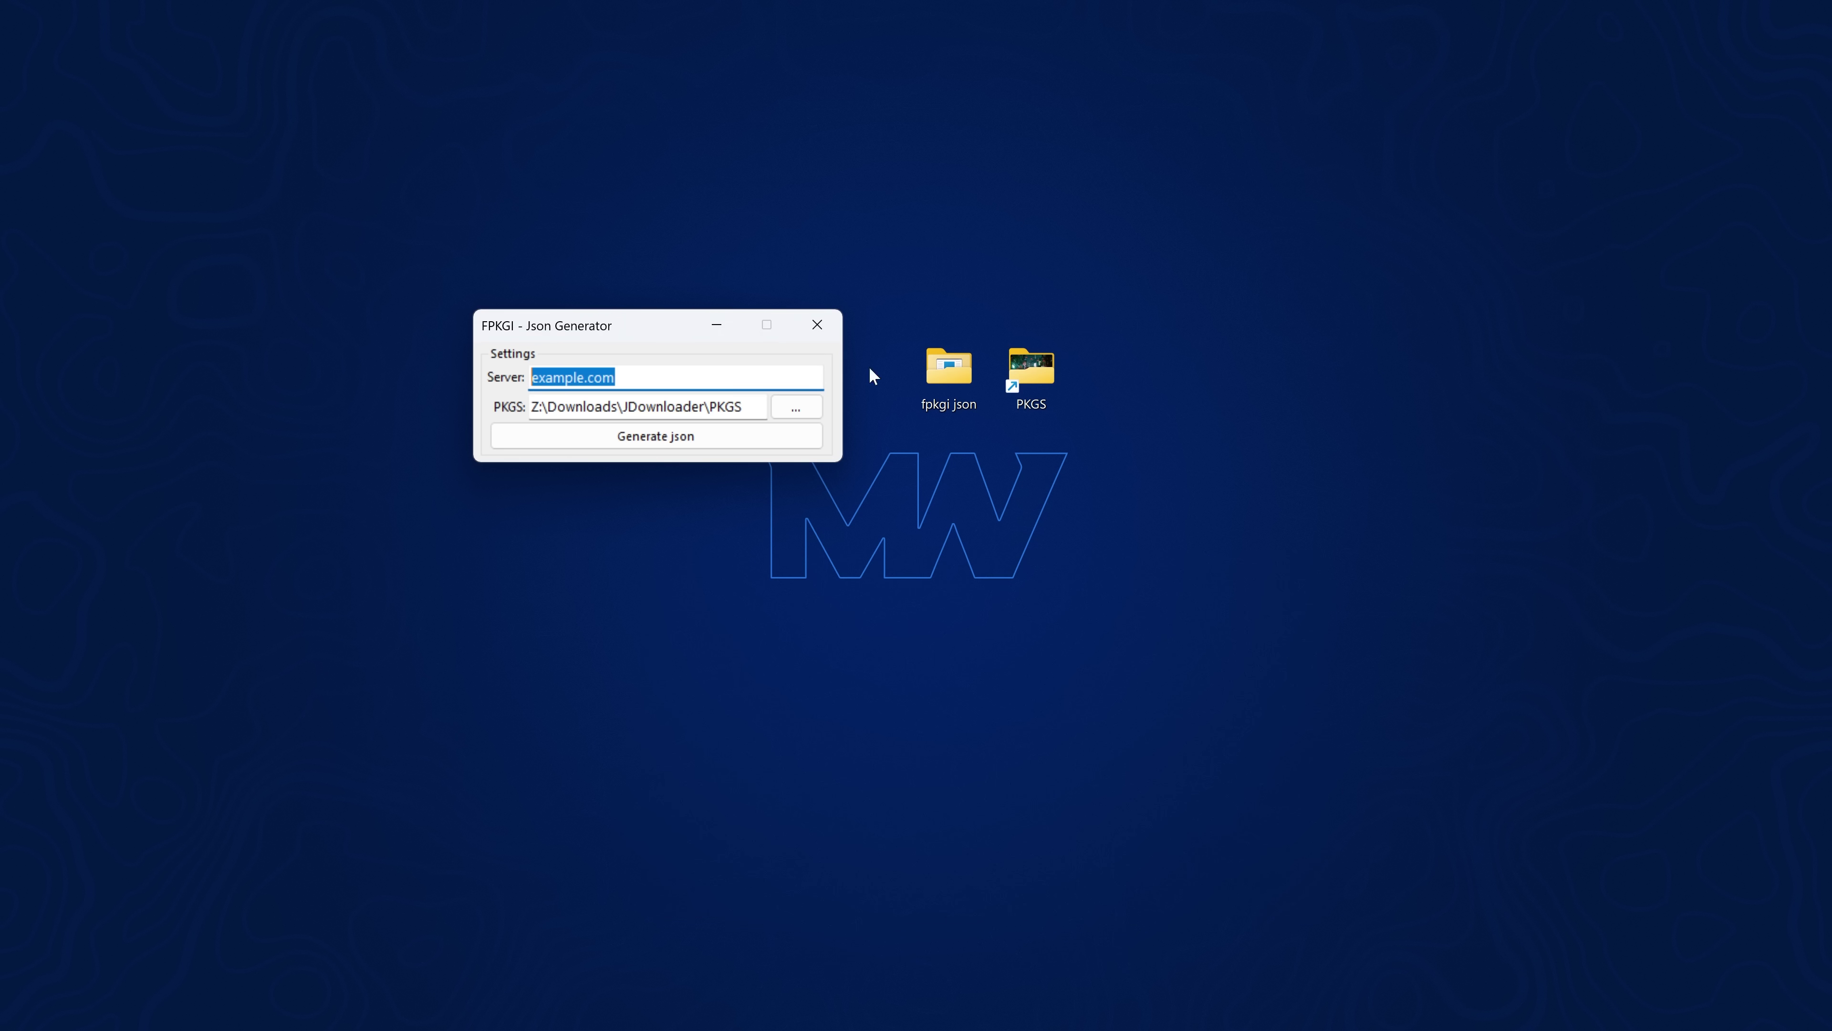
key(ctrl+v)
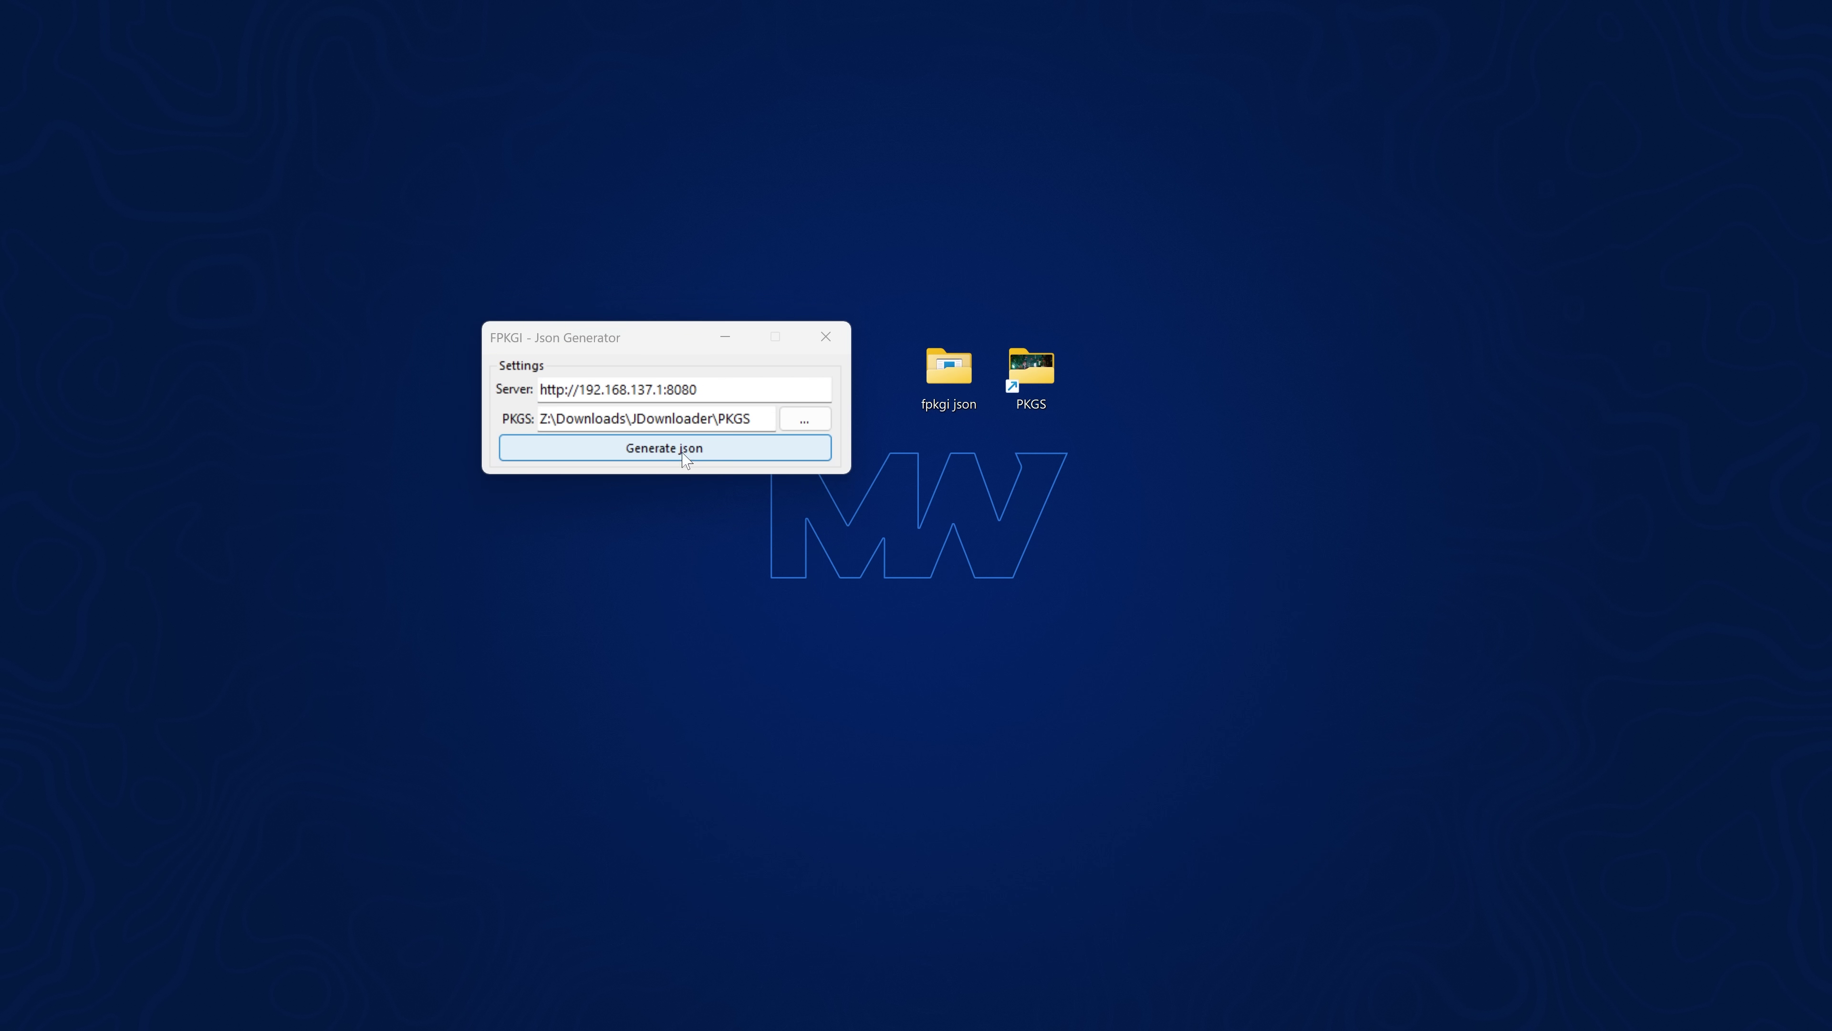
click(713, 452)
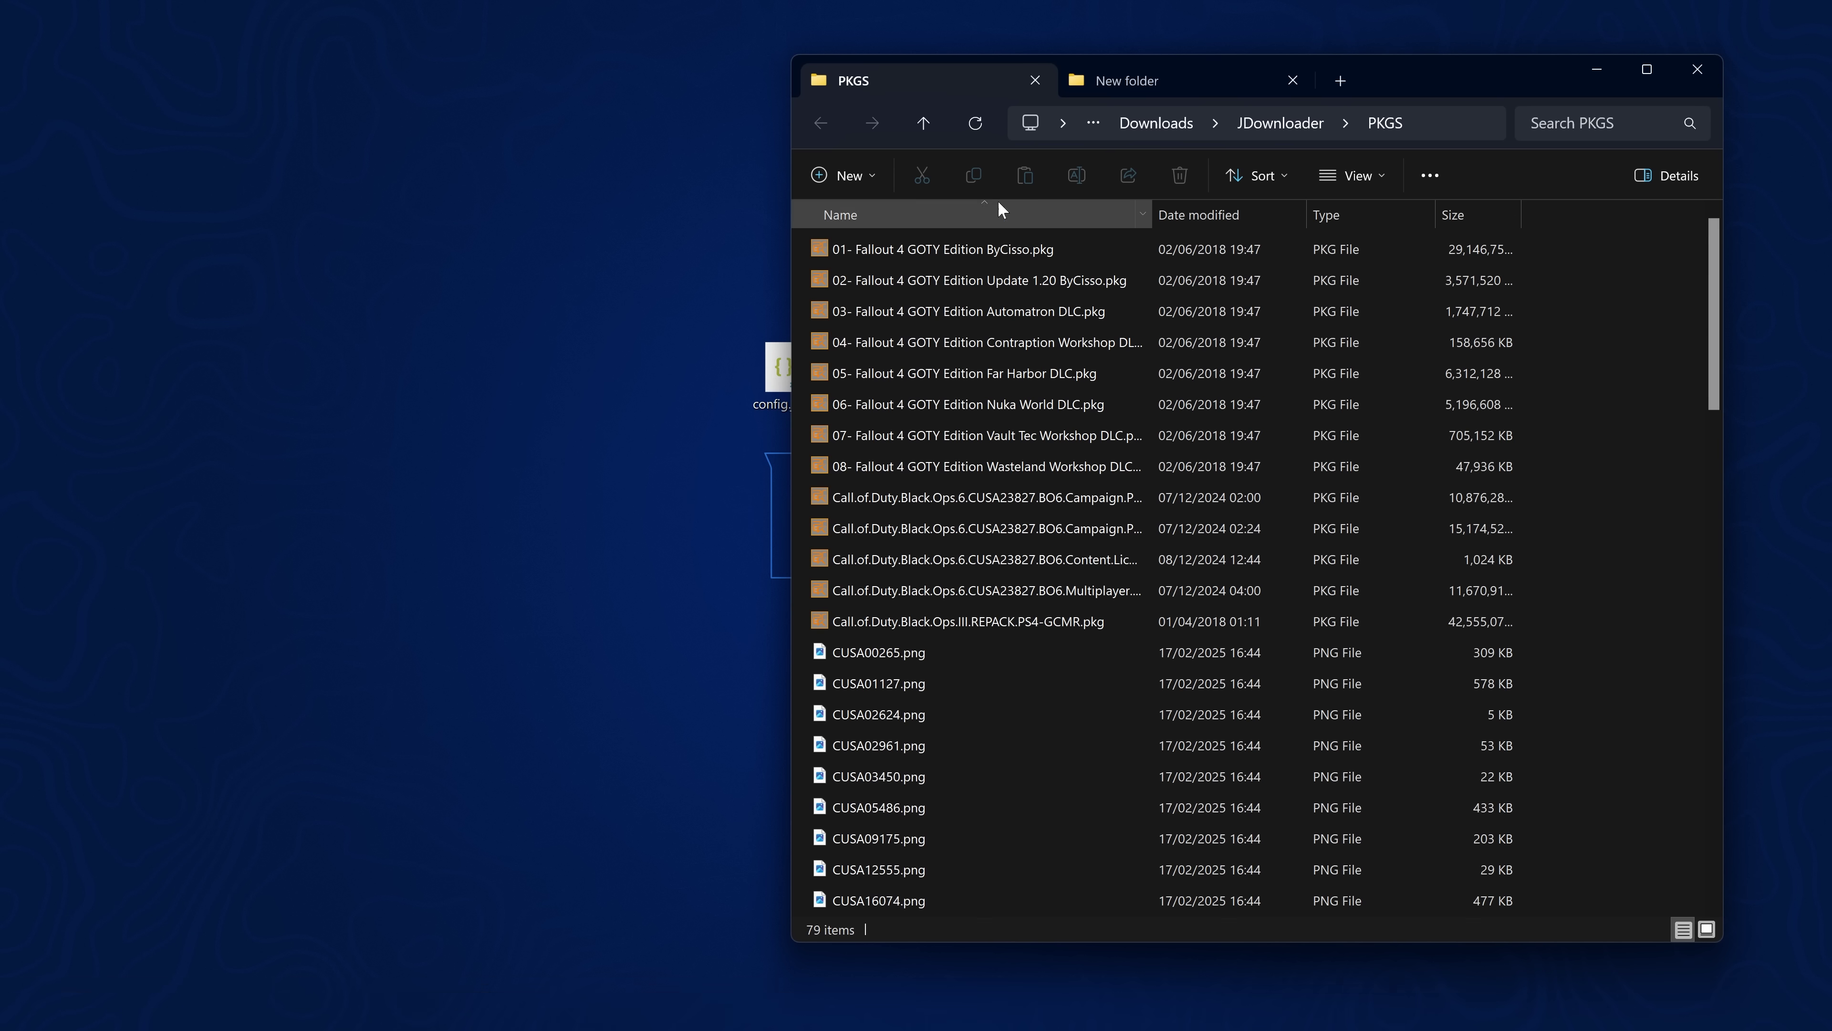
- Open the generated GAMES.json from the PKGS folder and examine its package URLs and title entries
drag(1419, 73, 1271, 83)
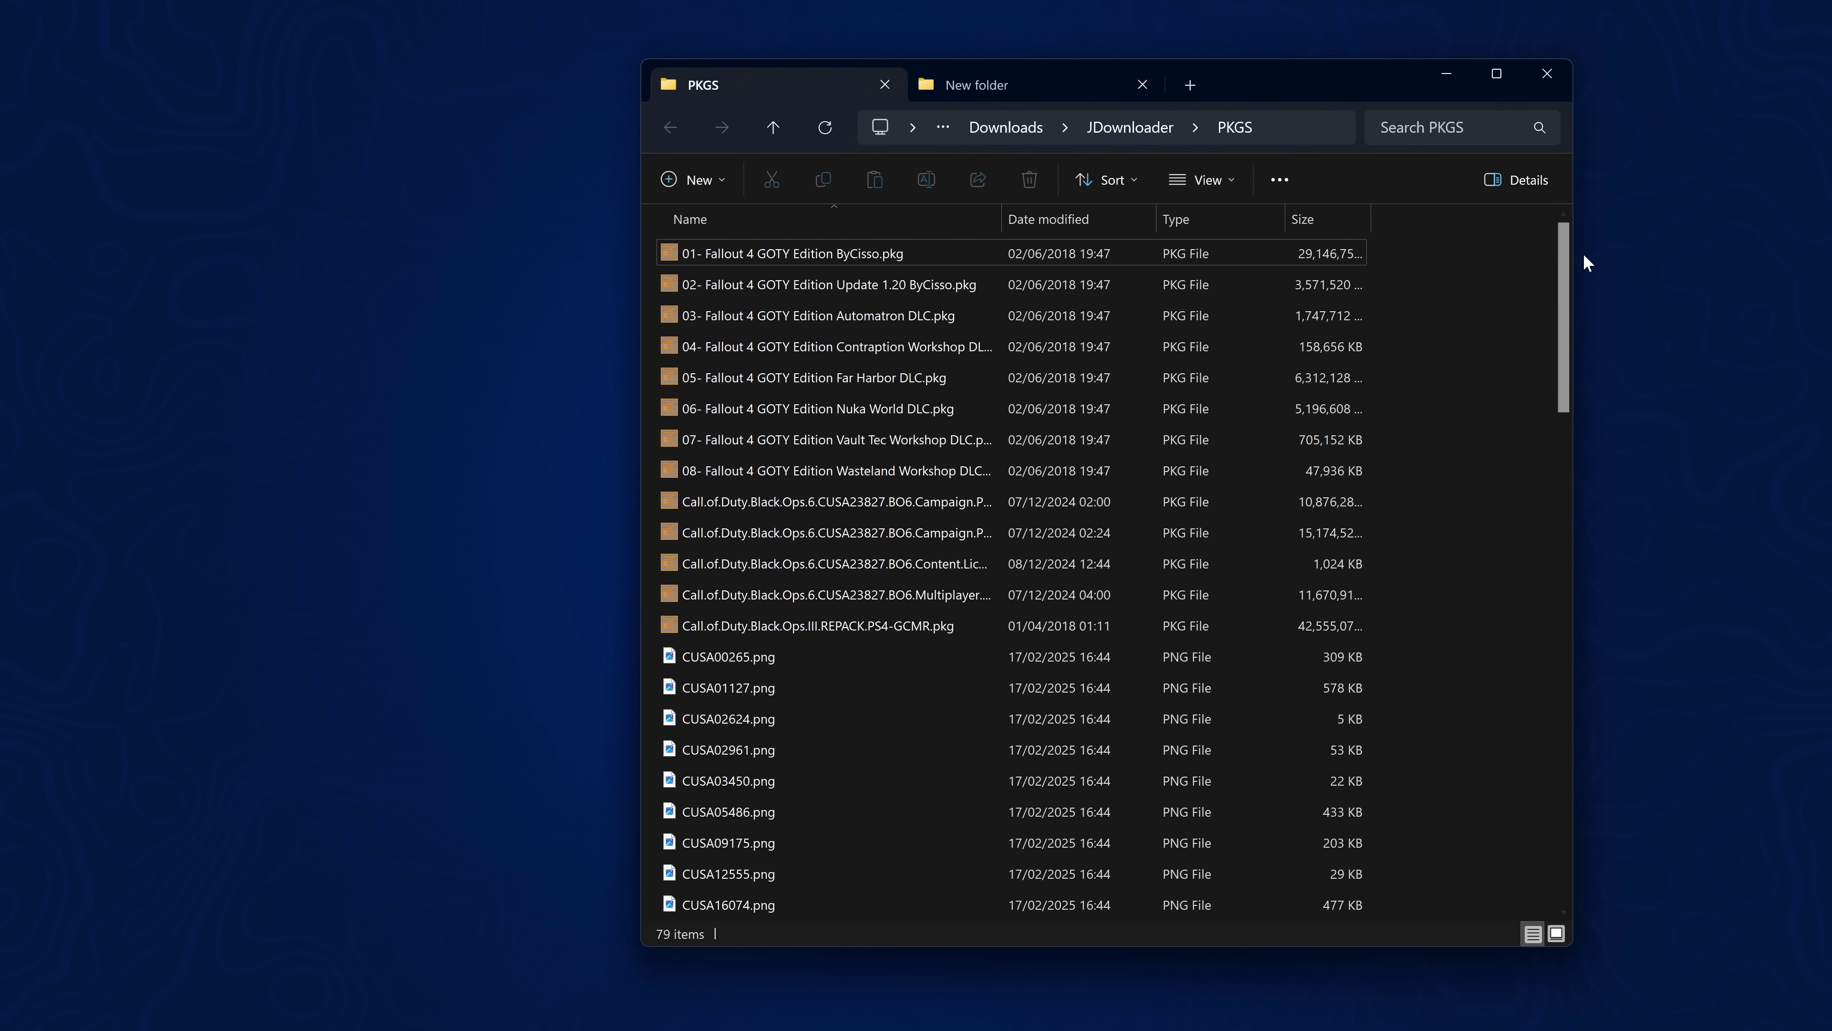
scroll(1556, 360, down, 5)
scroll(785, 529, down, 5)
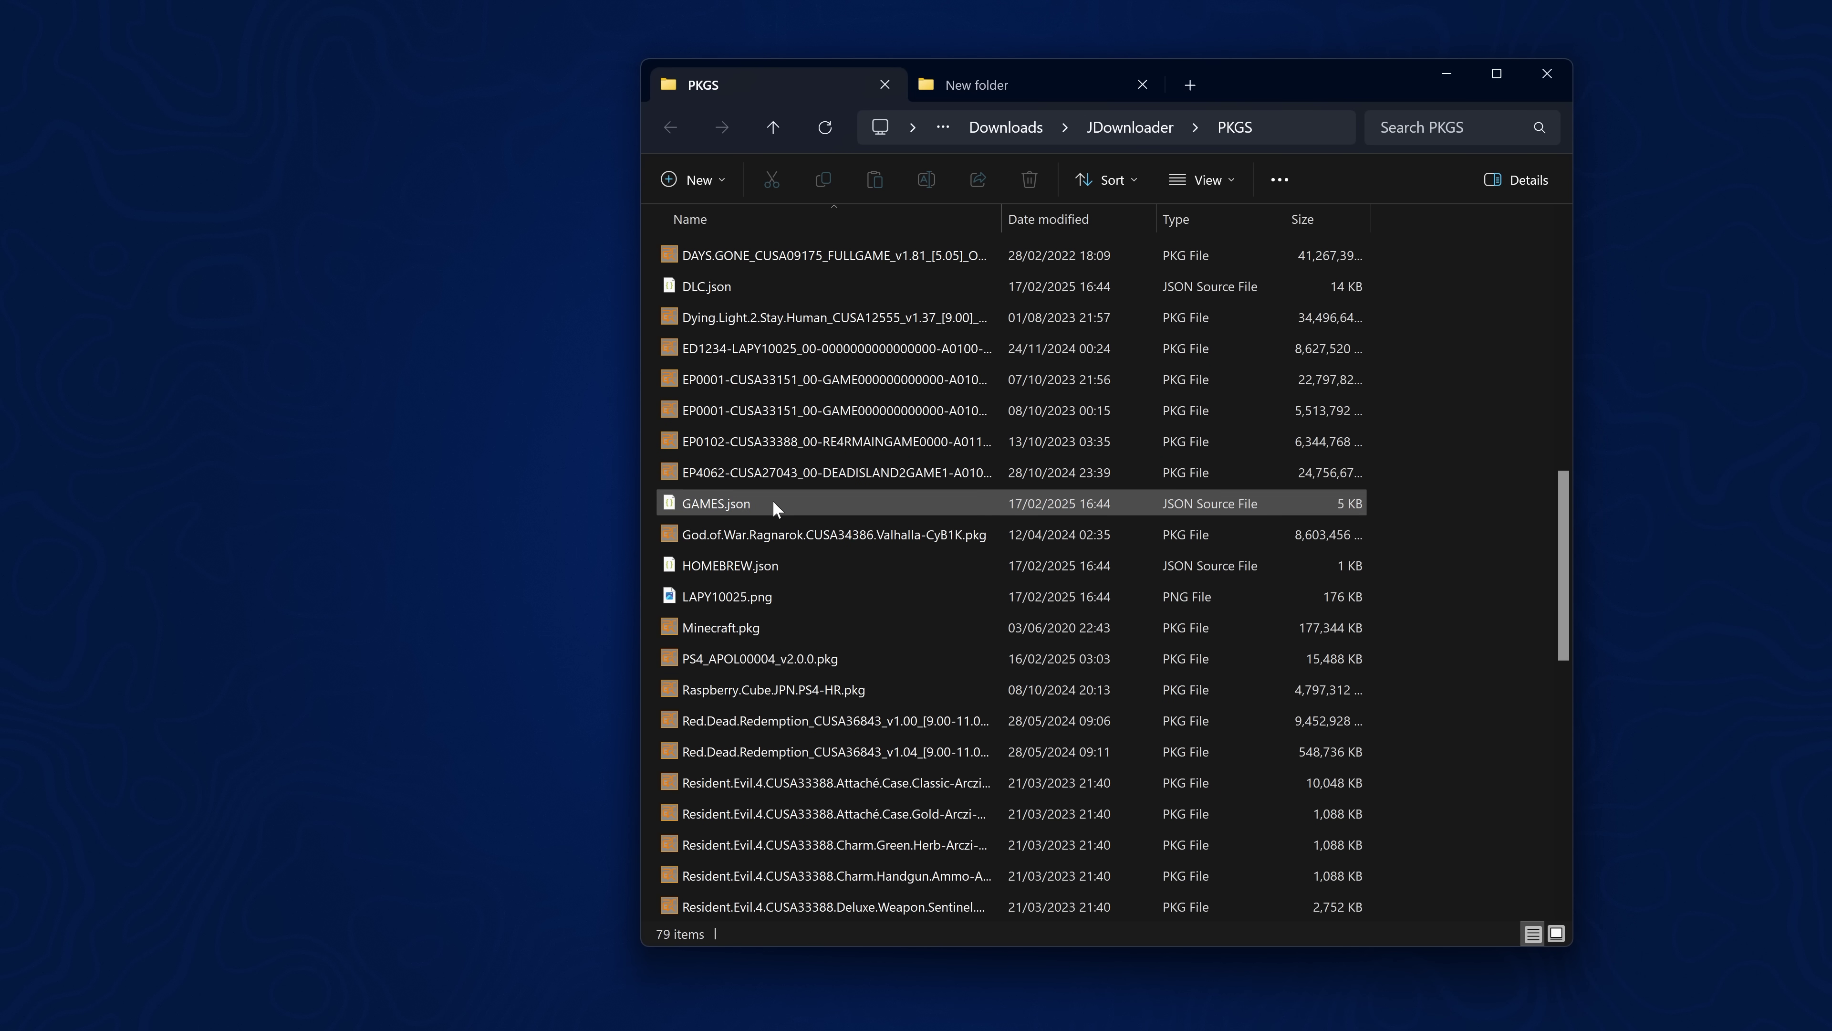
double_click(773, 500)
scroll(866, 607, down, 3)
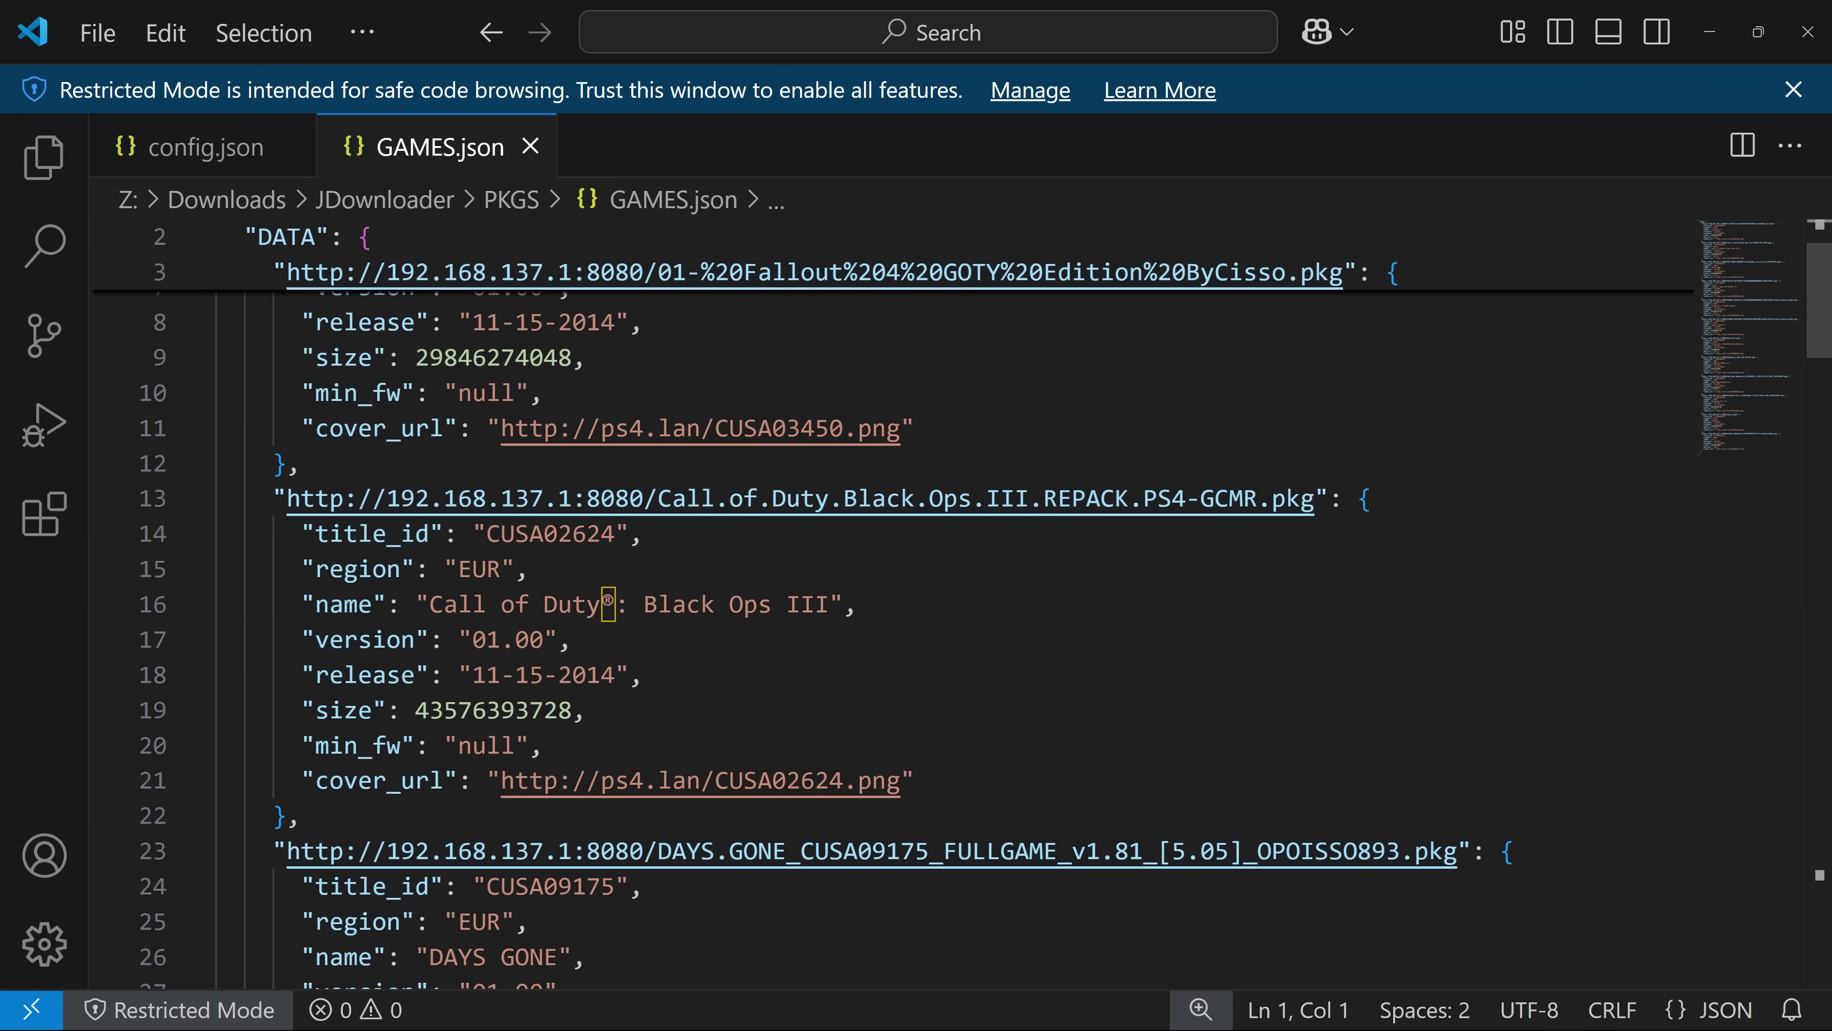
scroll(866, 606, up, 3)
scroll(893, 604, down, 15)
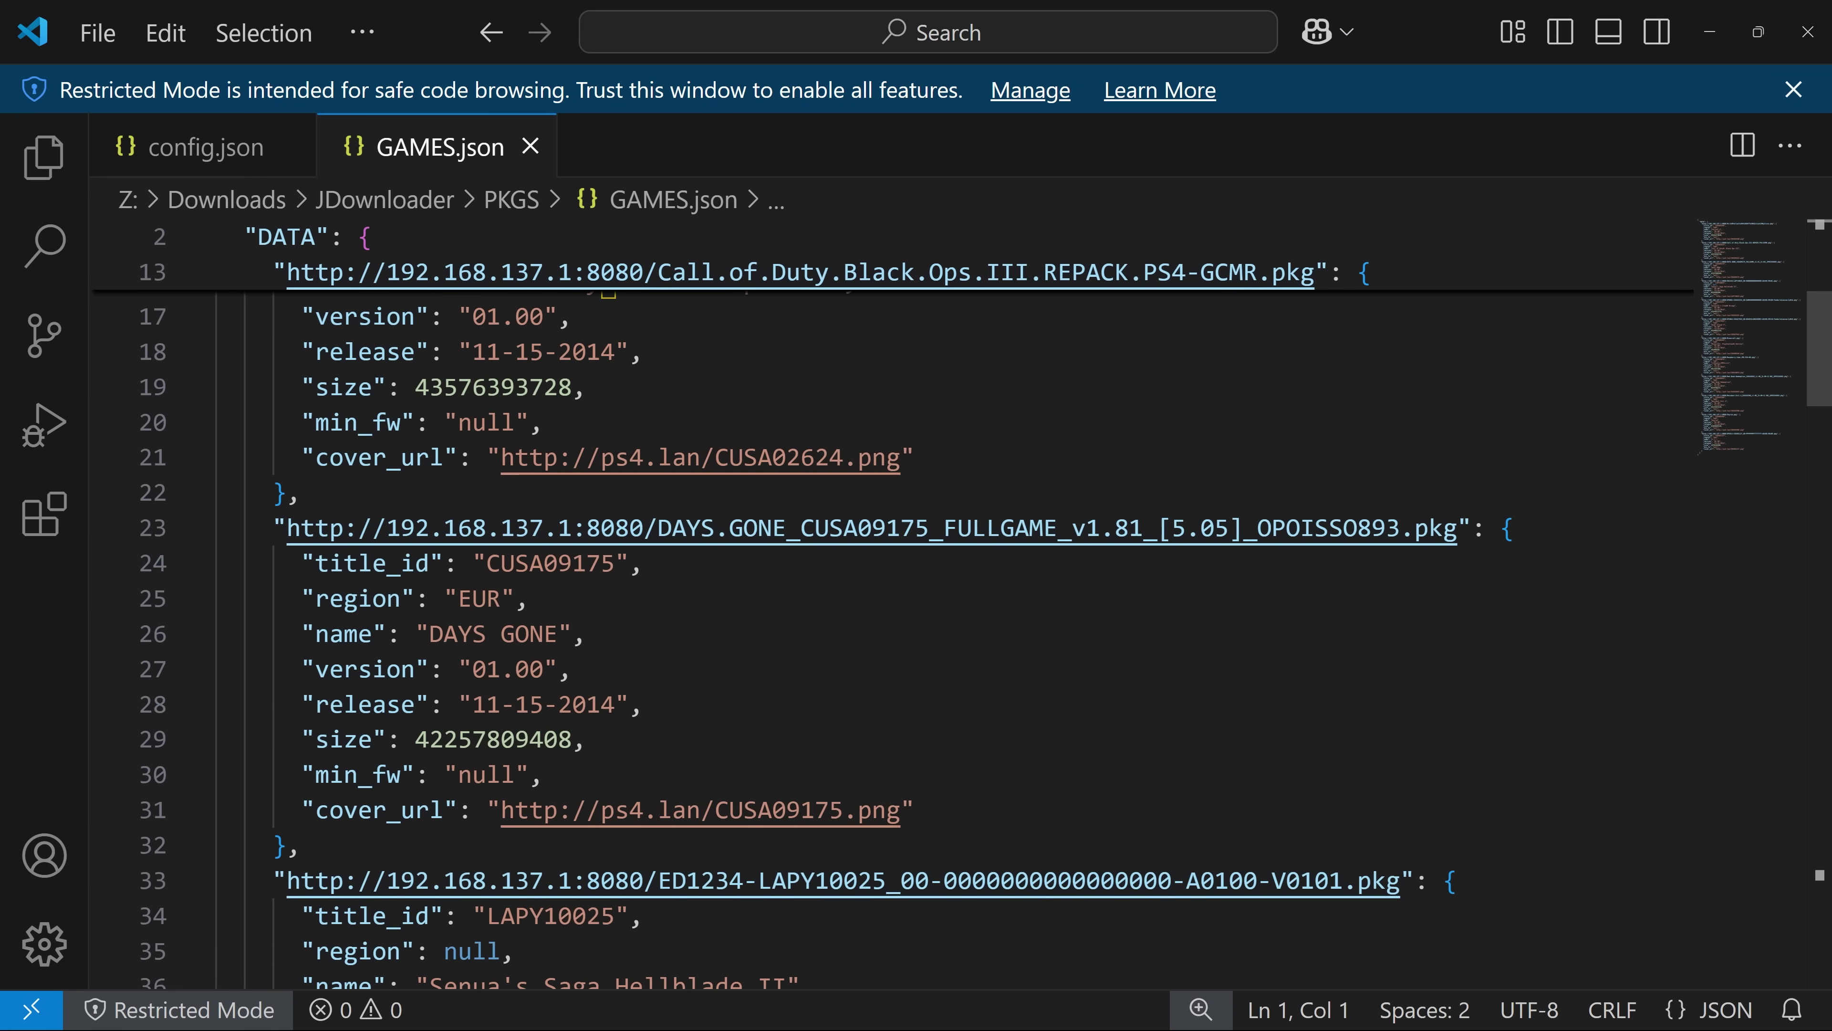
scroll(892, 604, down, 9)
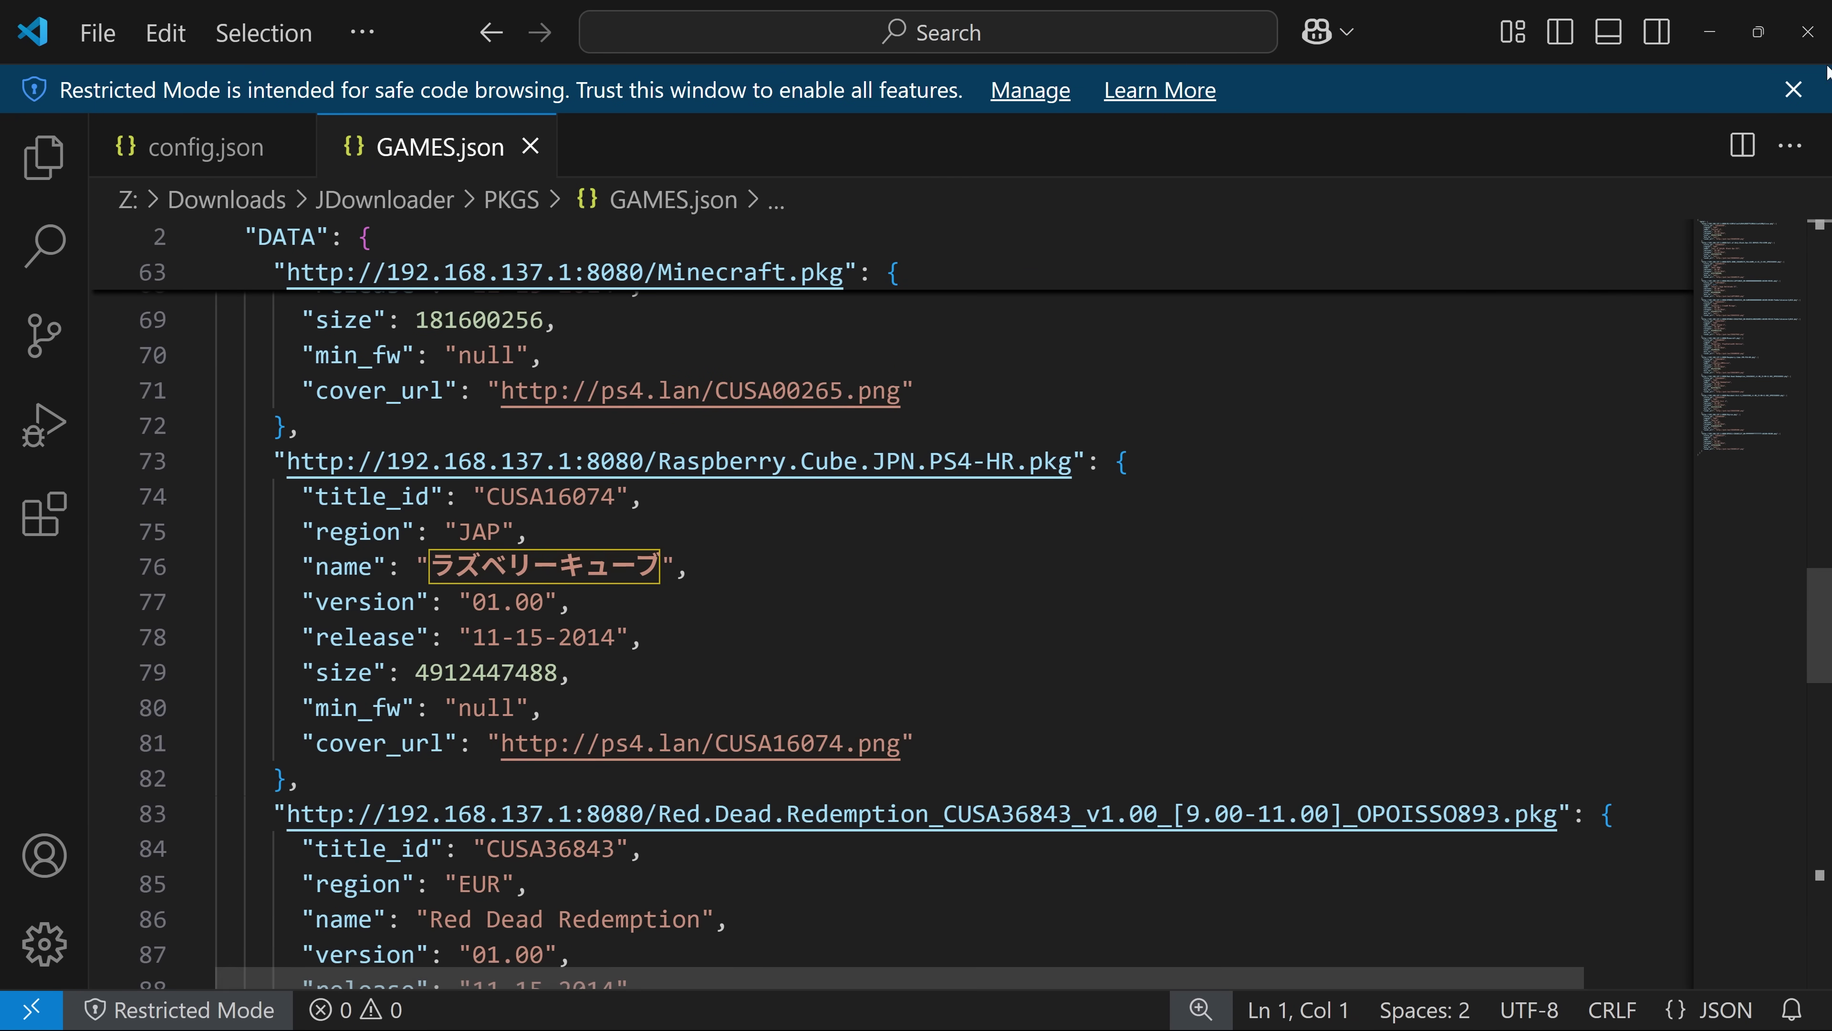
click(1709, 32)
- Switch to the browser, reload the served index at 192.168.137.1:8080, and open GAMES.json from it
key(alt+Tab)
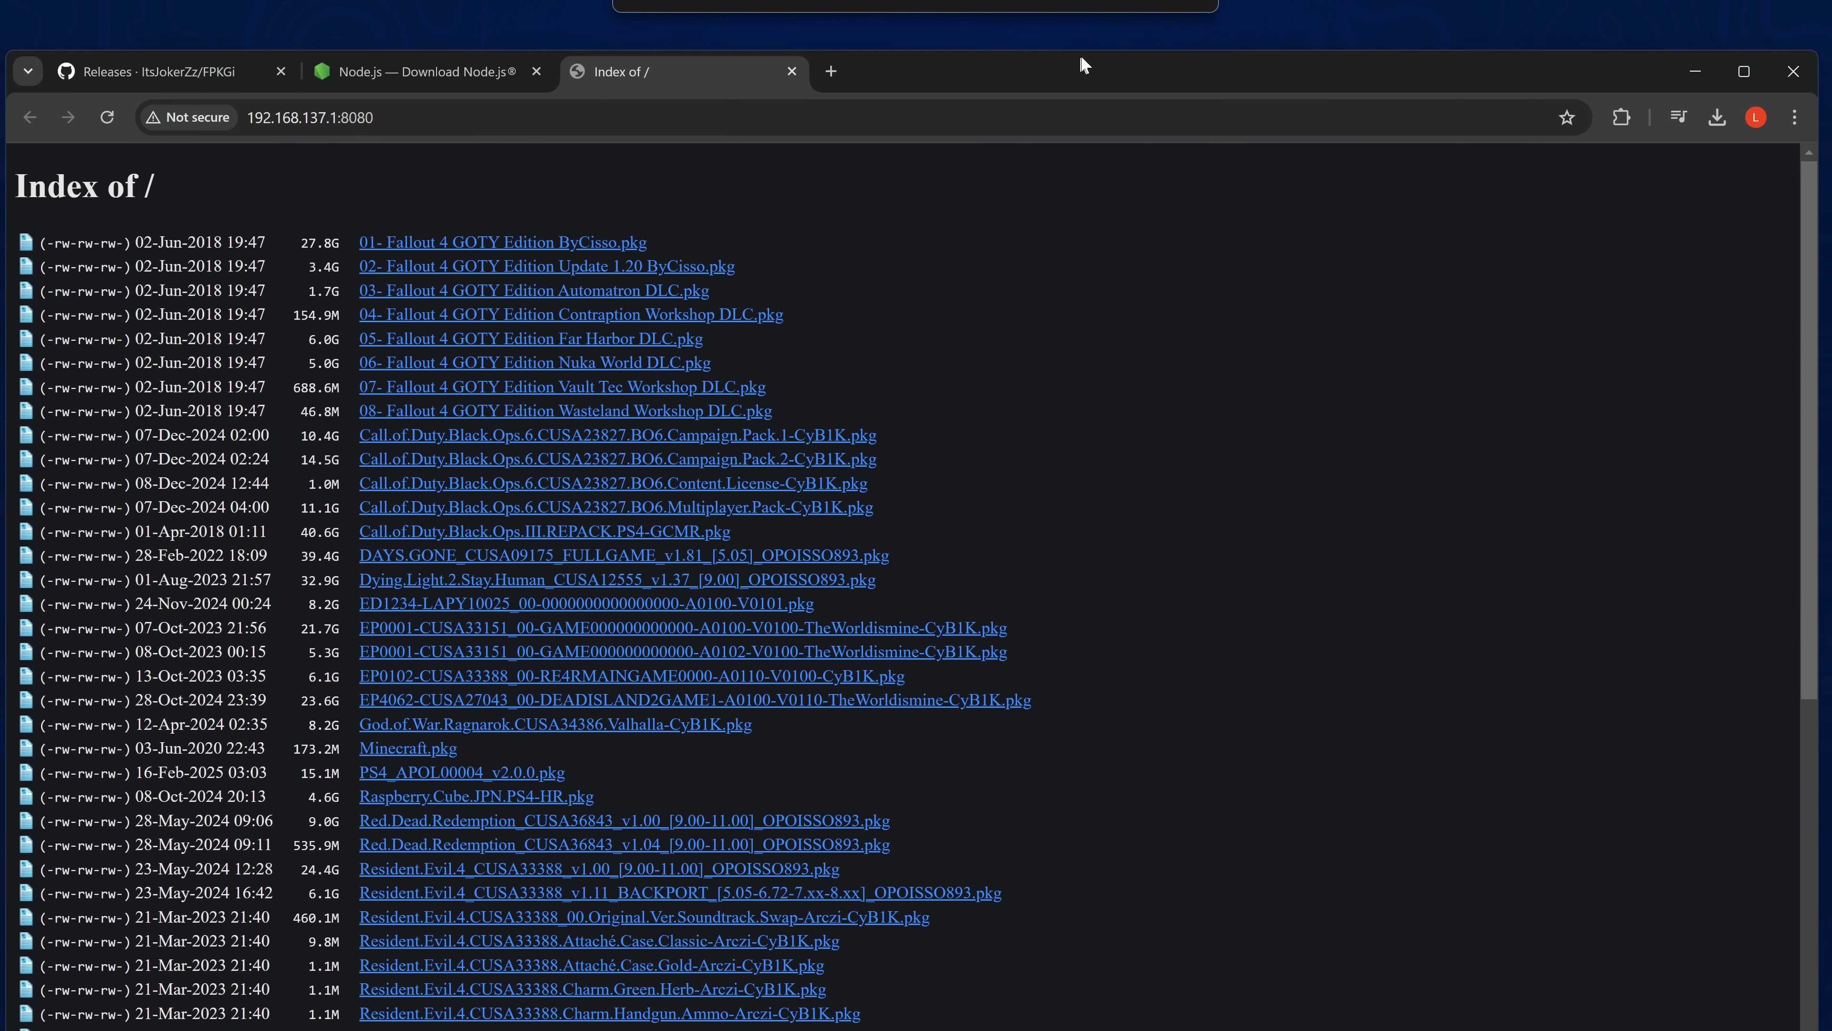
double_click(1084, 65)
click(102, 67)
scroll(683, 684, down, 6)
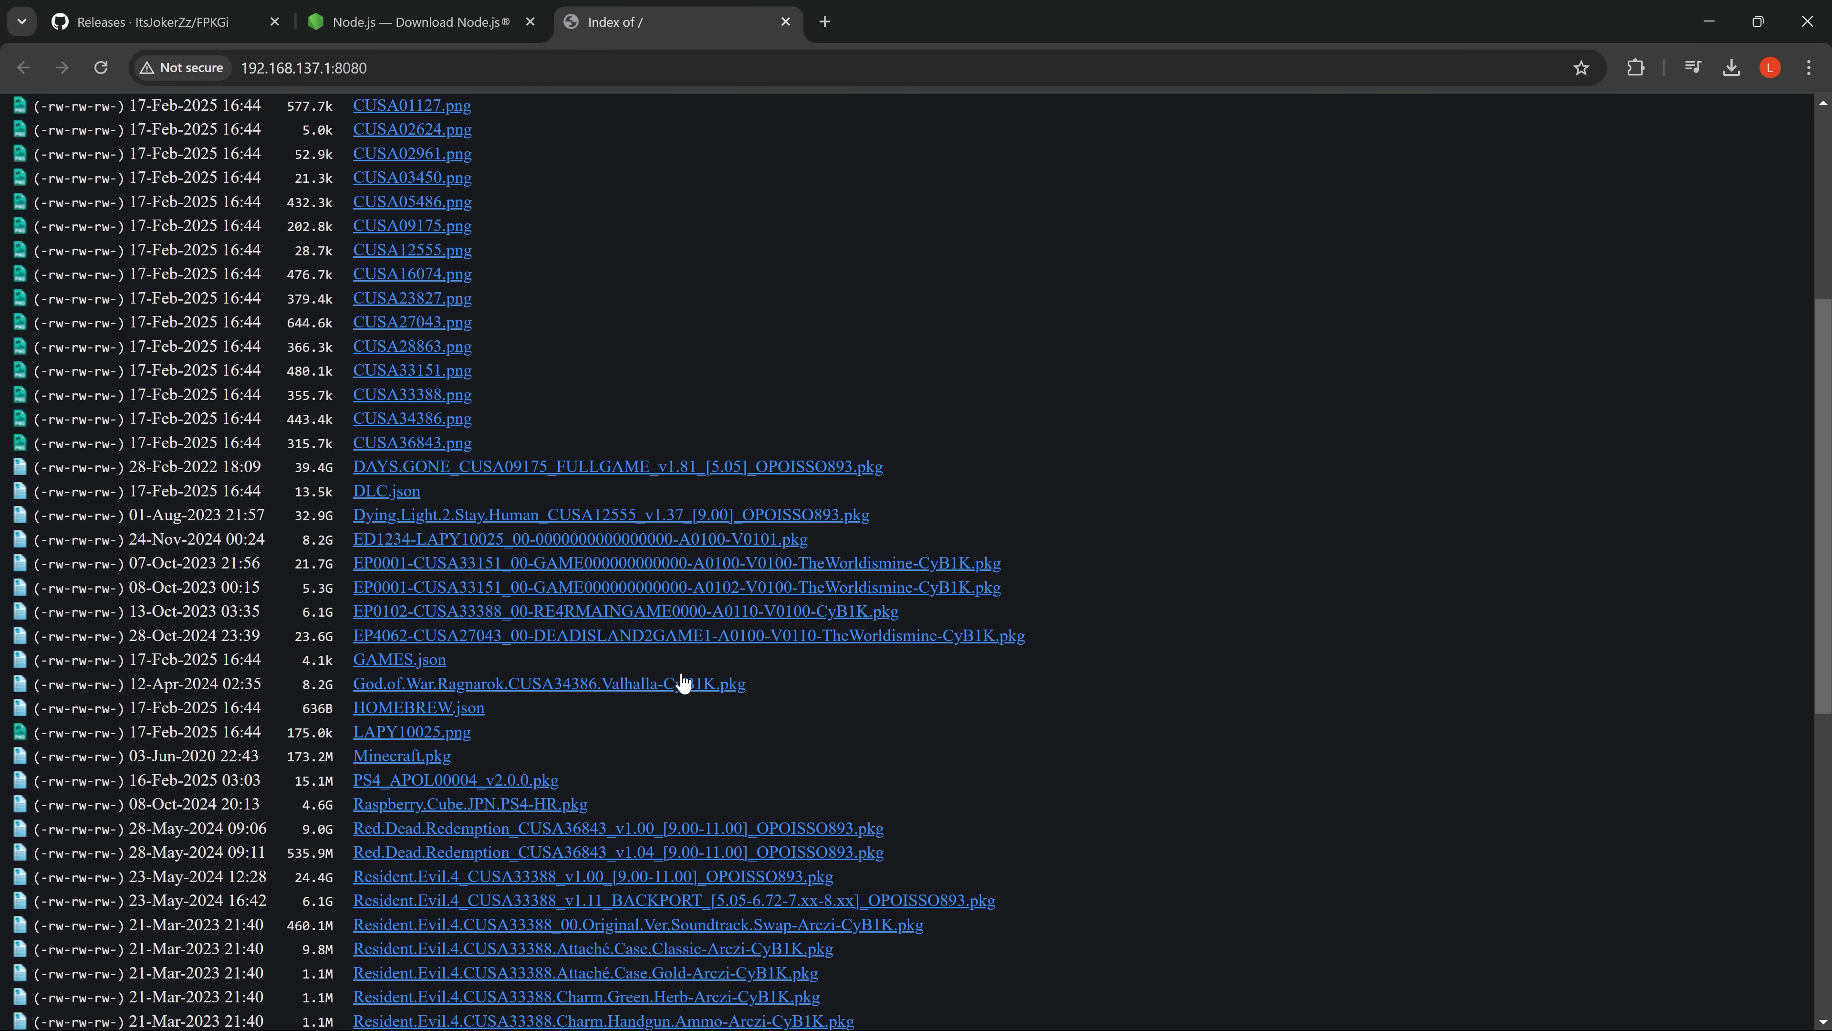
scroll(478, 585, down, 1)
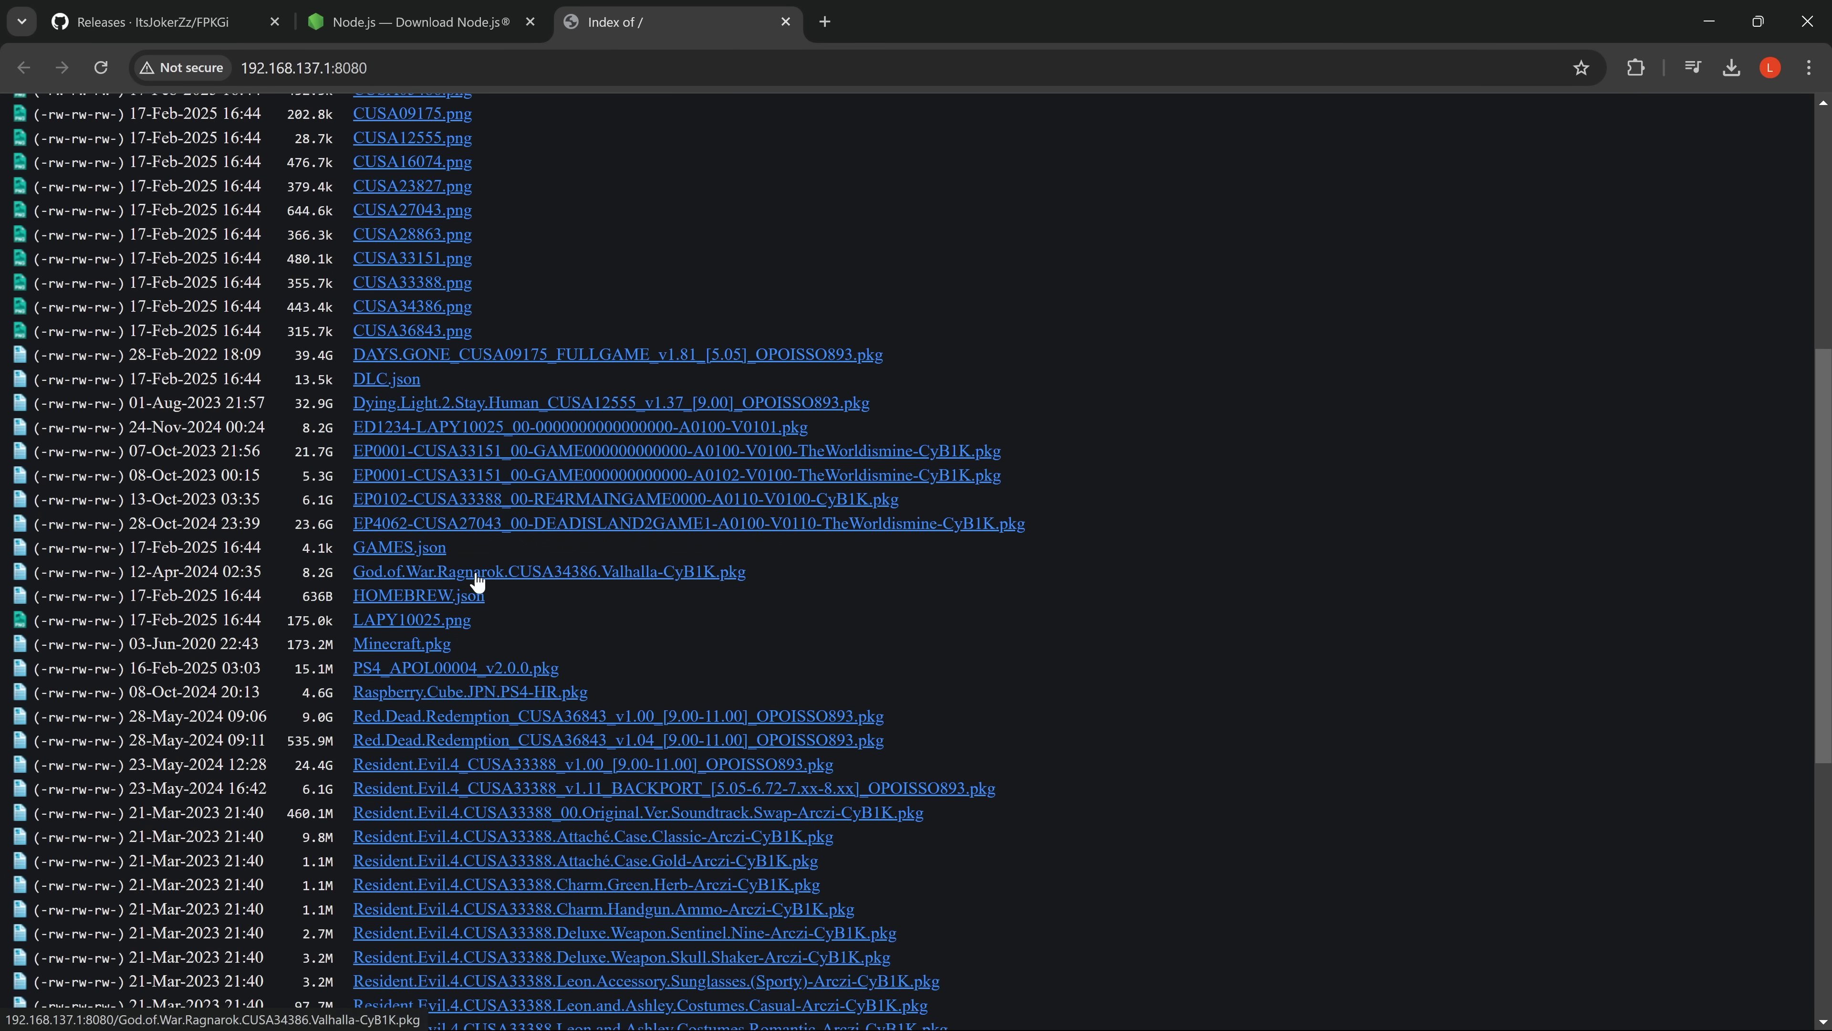
click(414, 554)
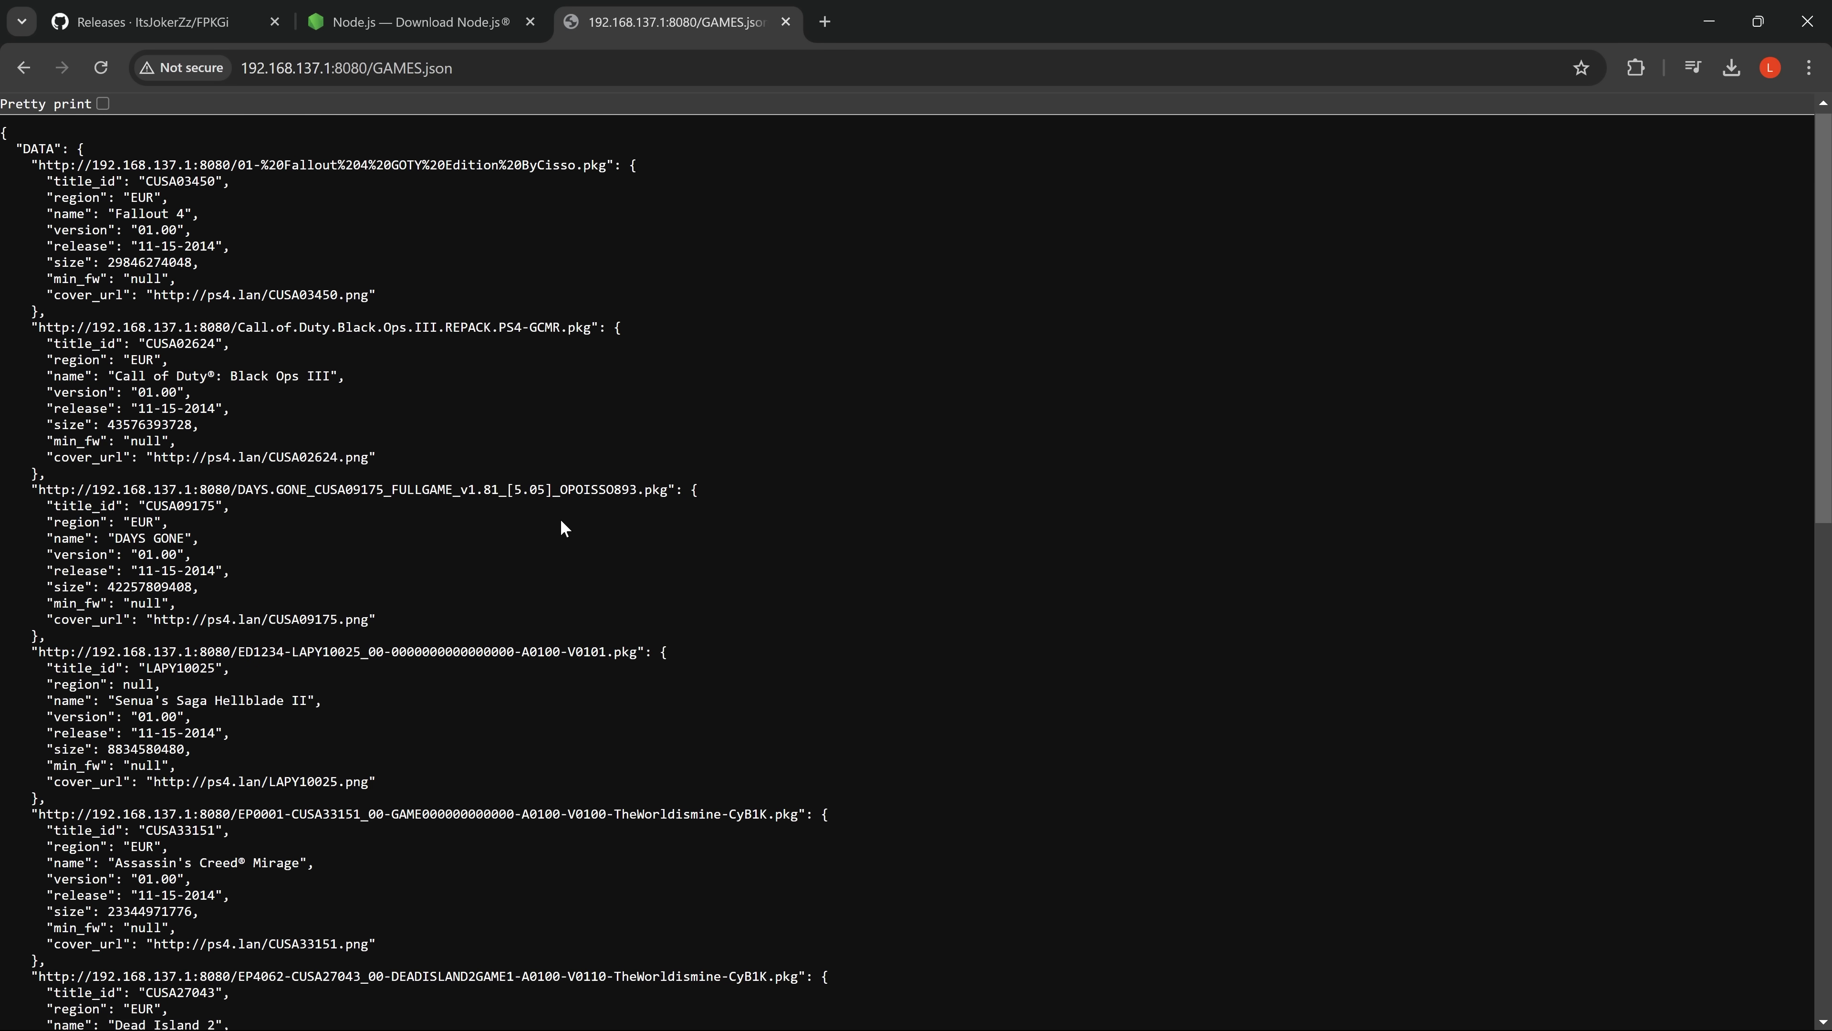
scroll(560, 518, down, 1)
scroll(554, 518, up, 1)
- Copy the served GAMES.json address and use it in config.json for the games URL, with APPS.json for the apps URL
click(340, 69)
key(ctrl+c)
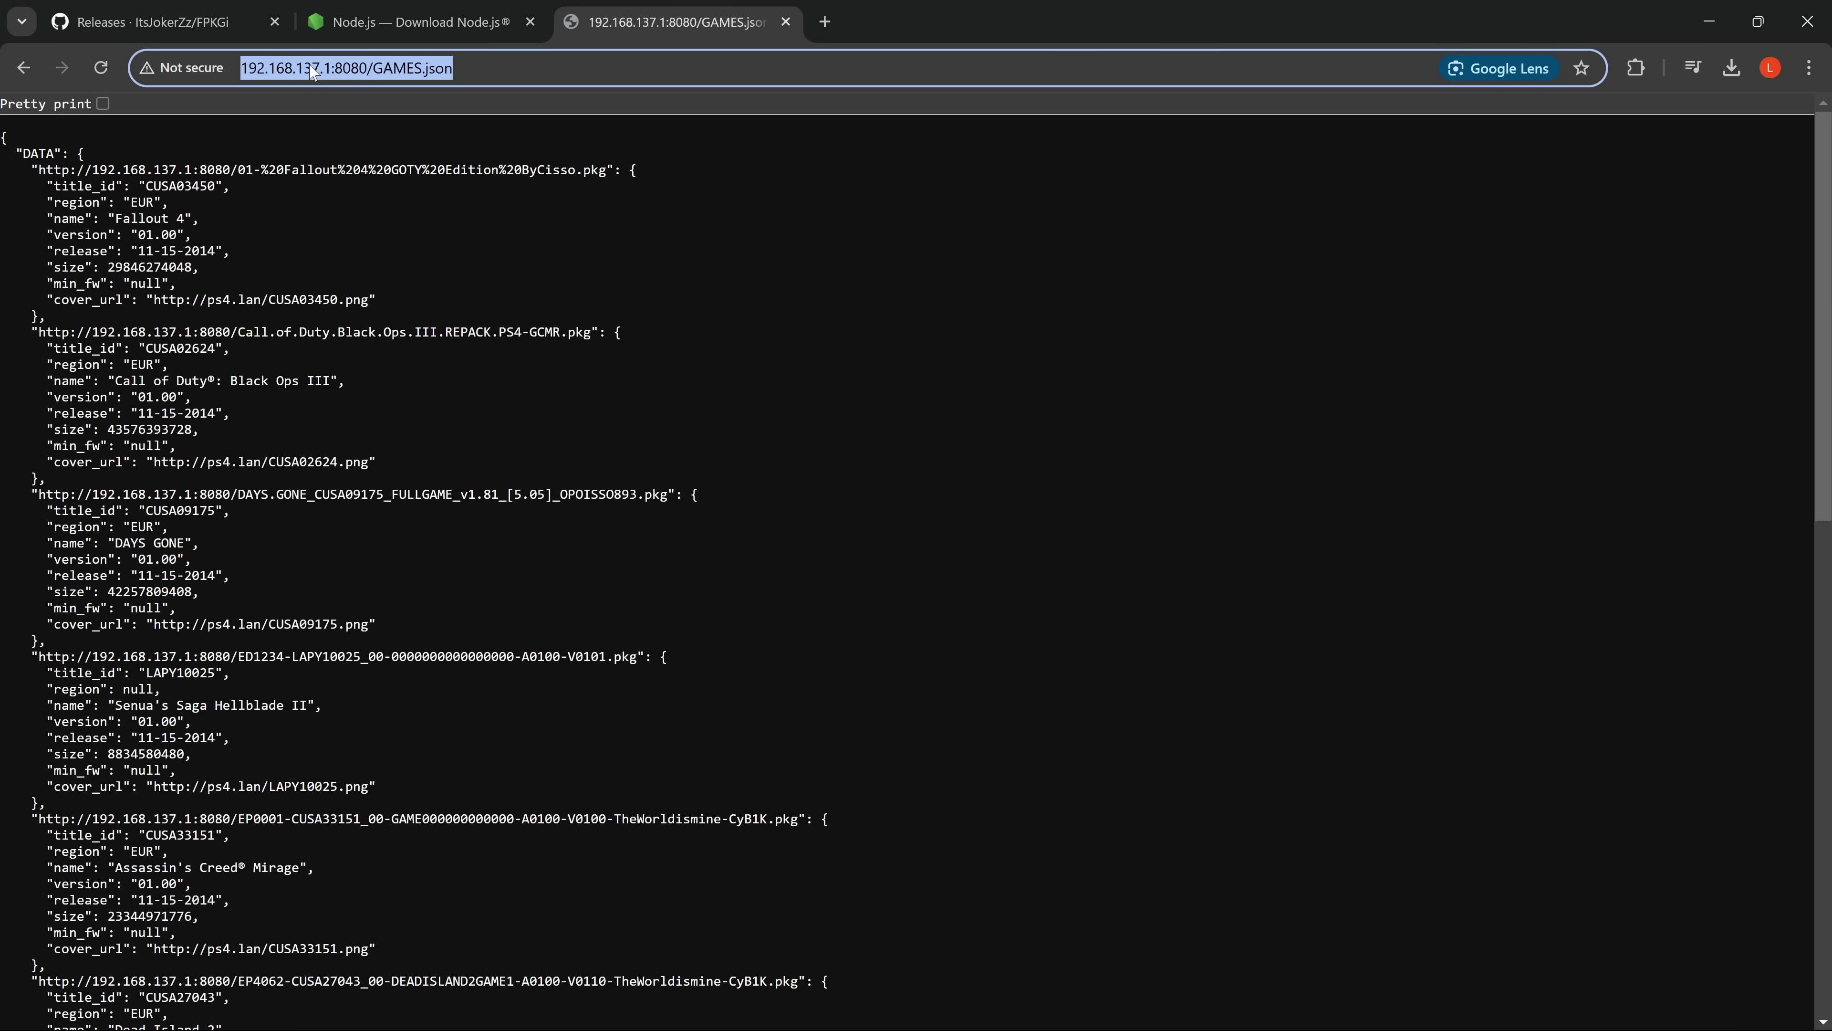
click(1708, 22)
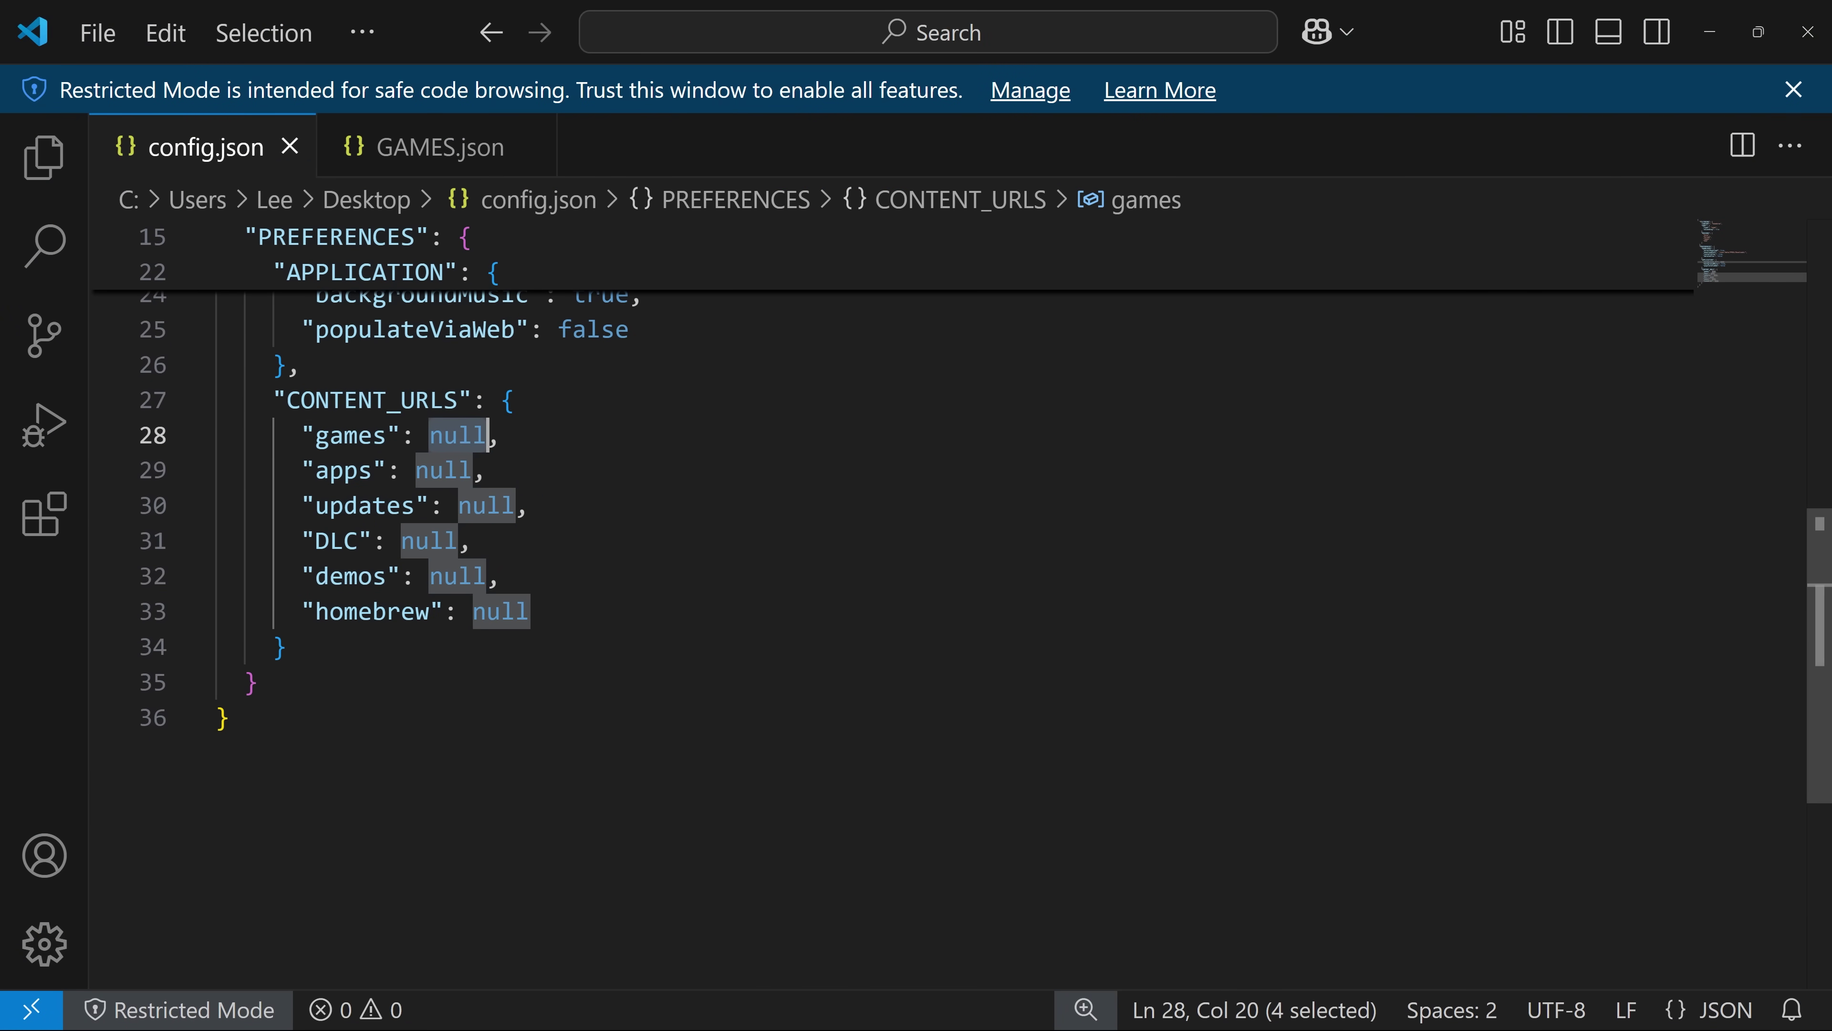
text(")
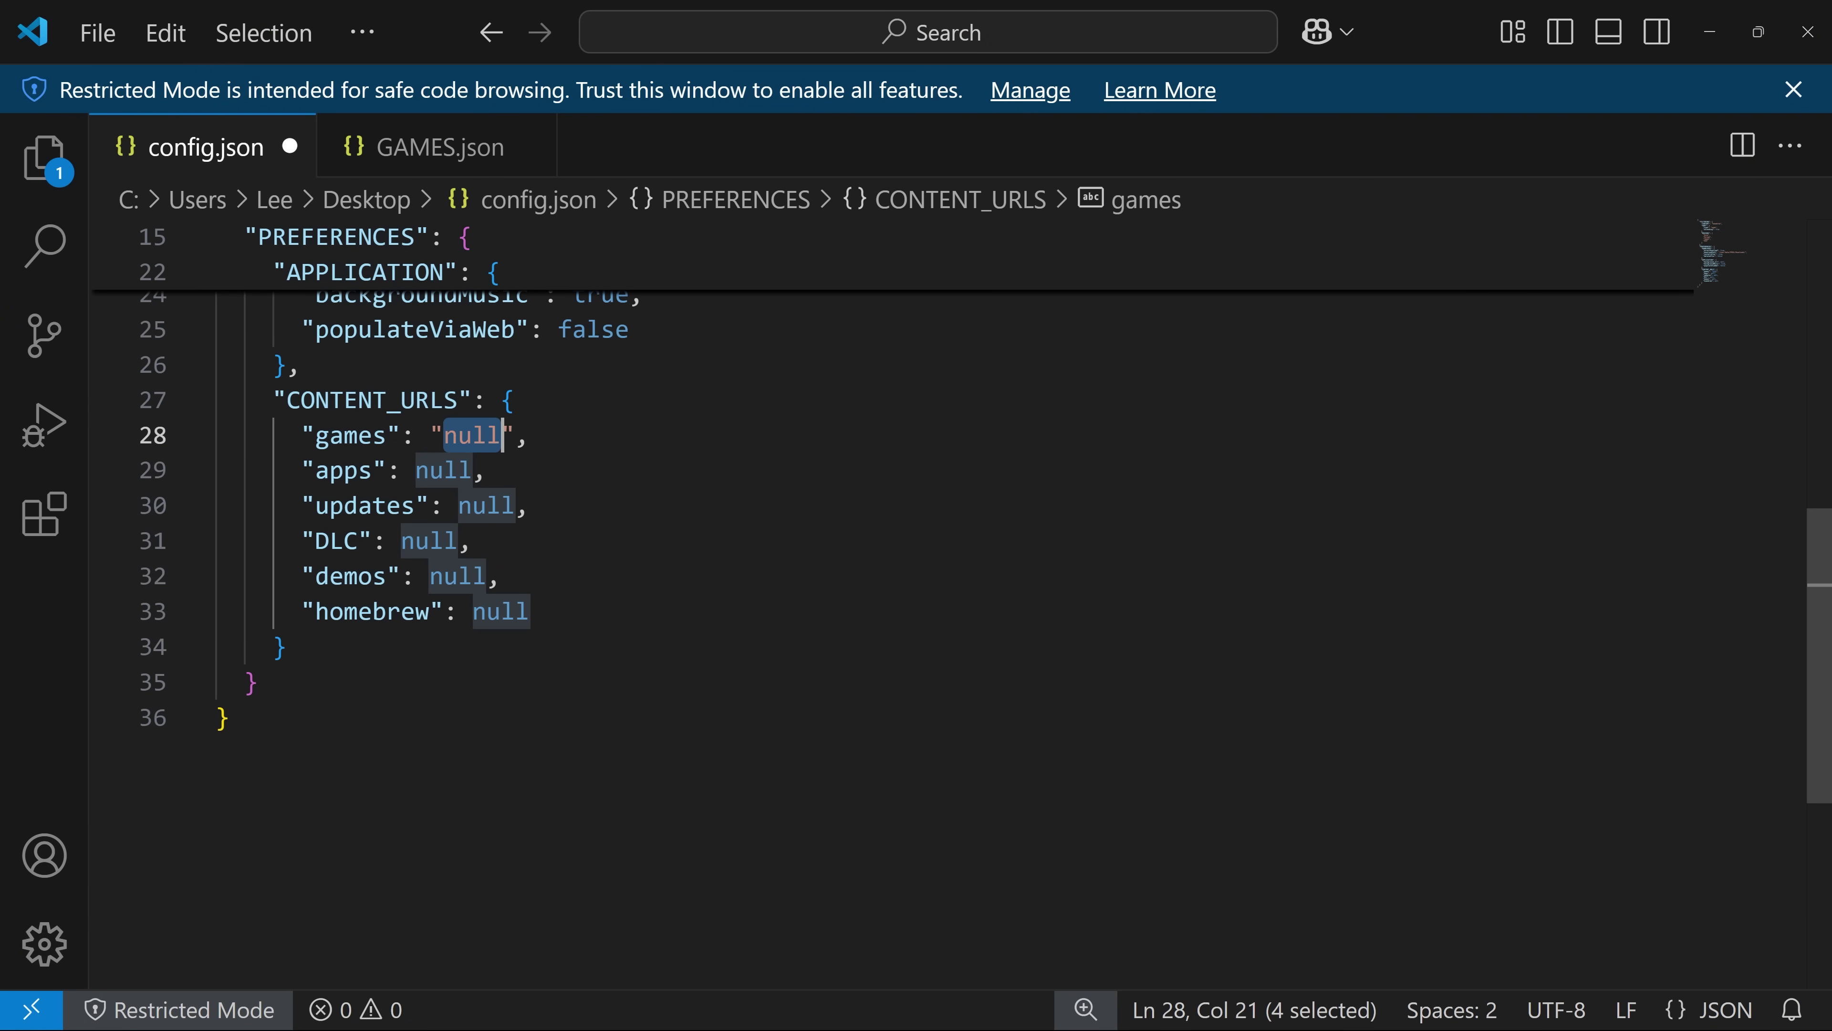
key(ctrl+v)
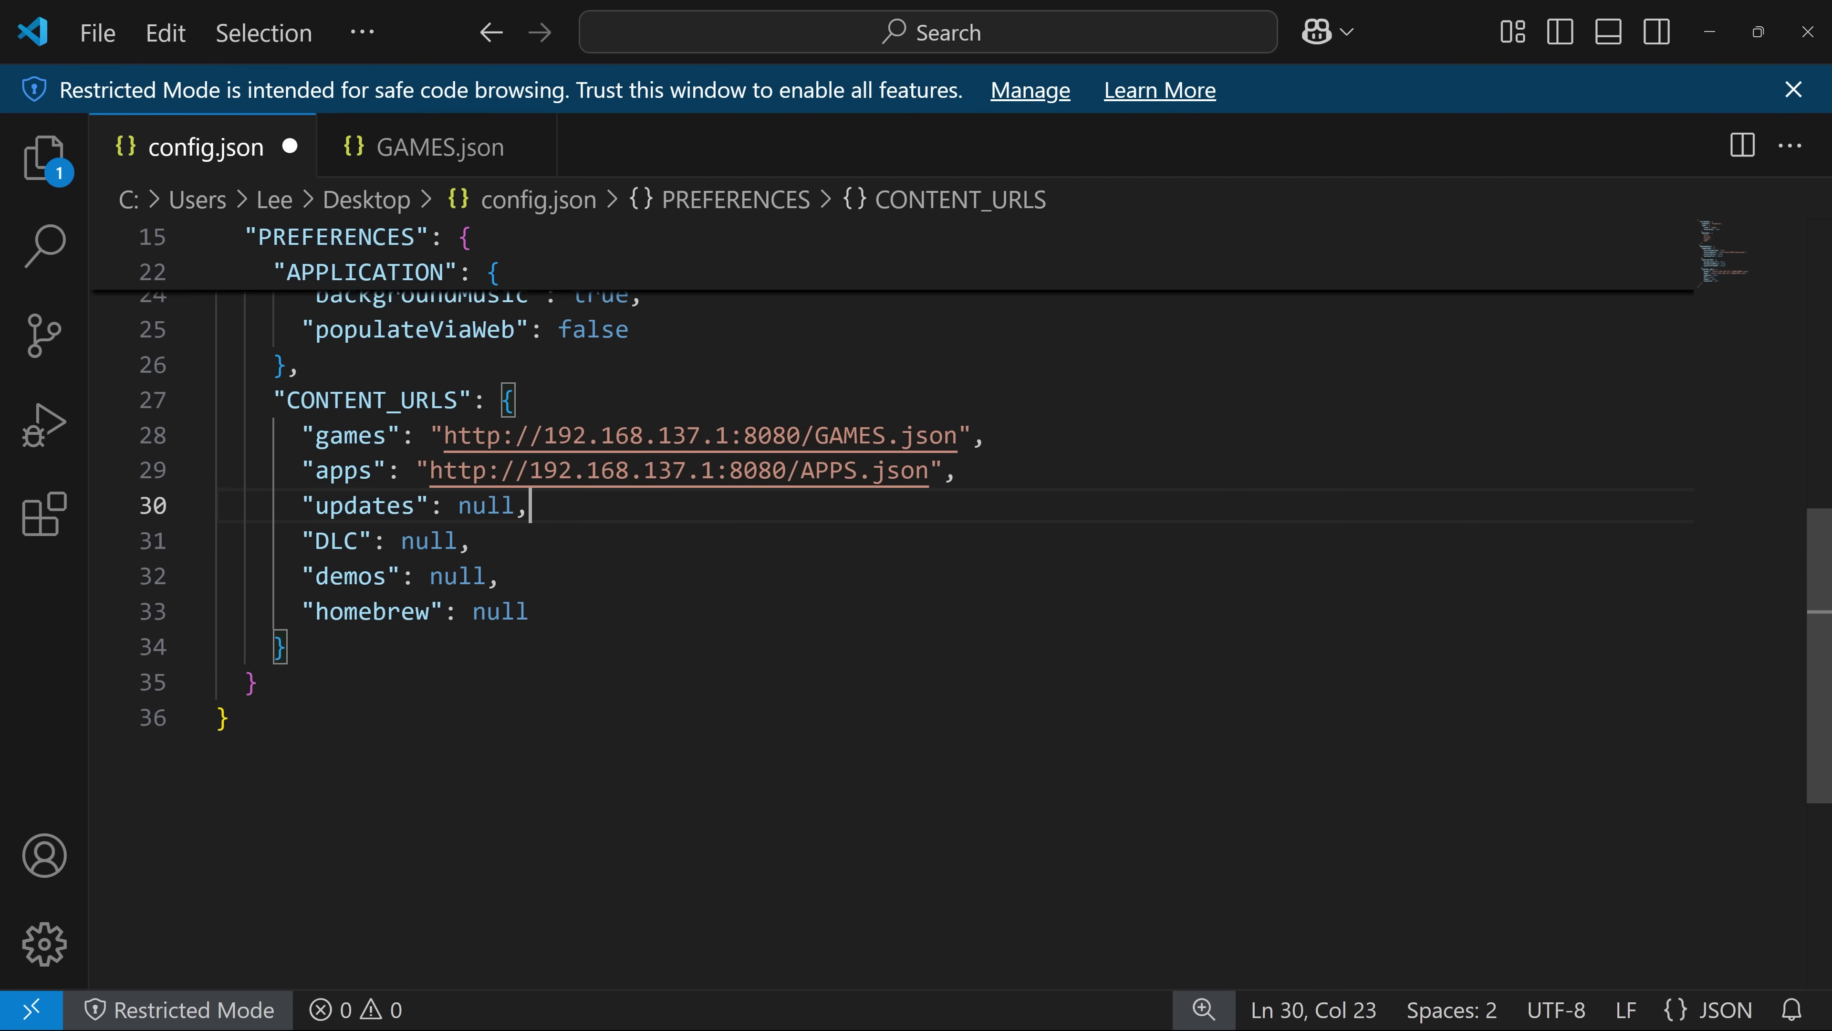
key(ctrl+shift+Left)
text(")
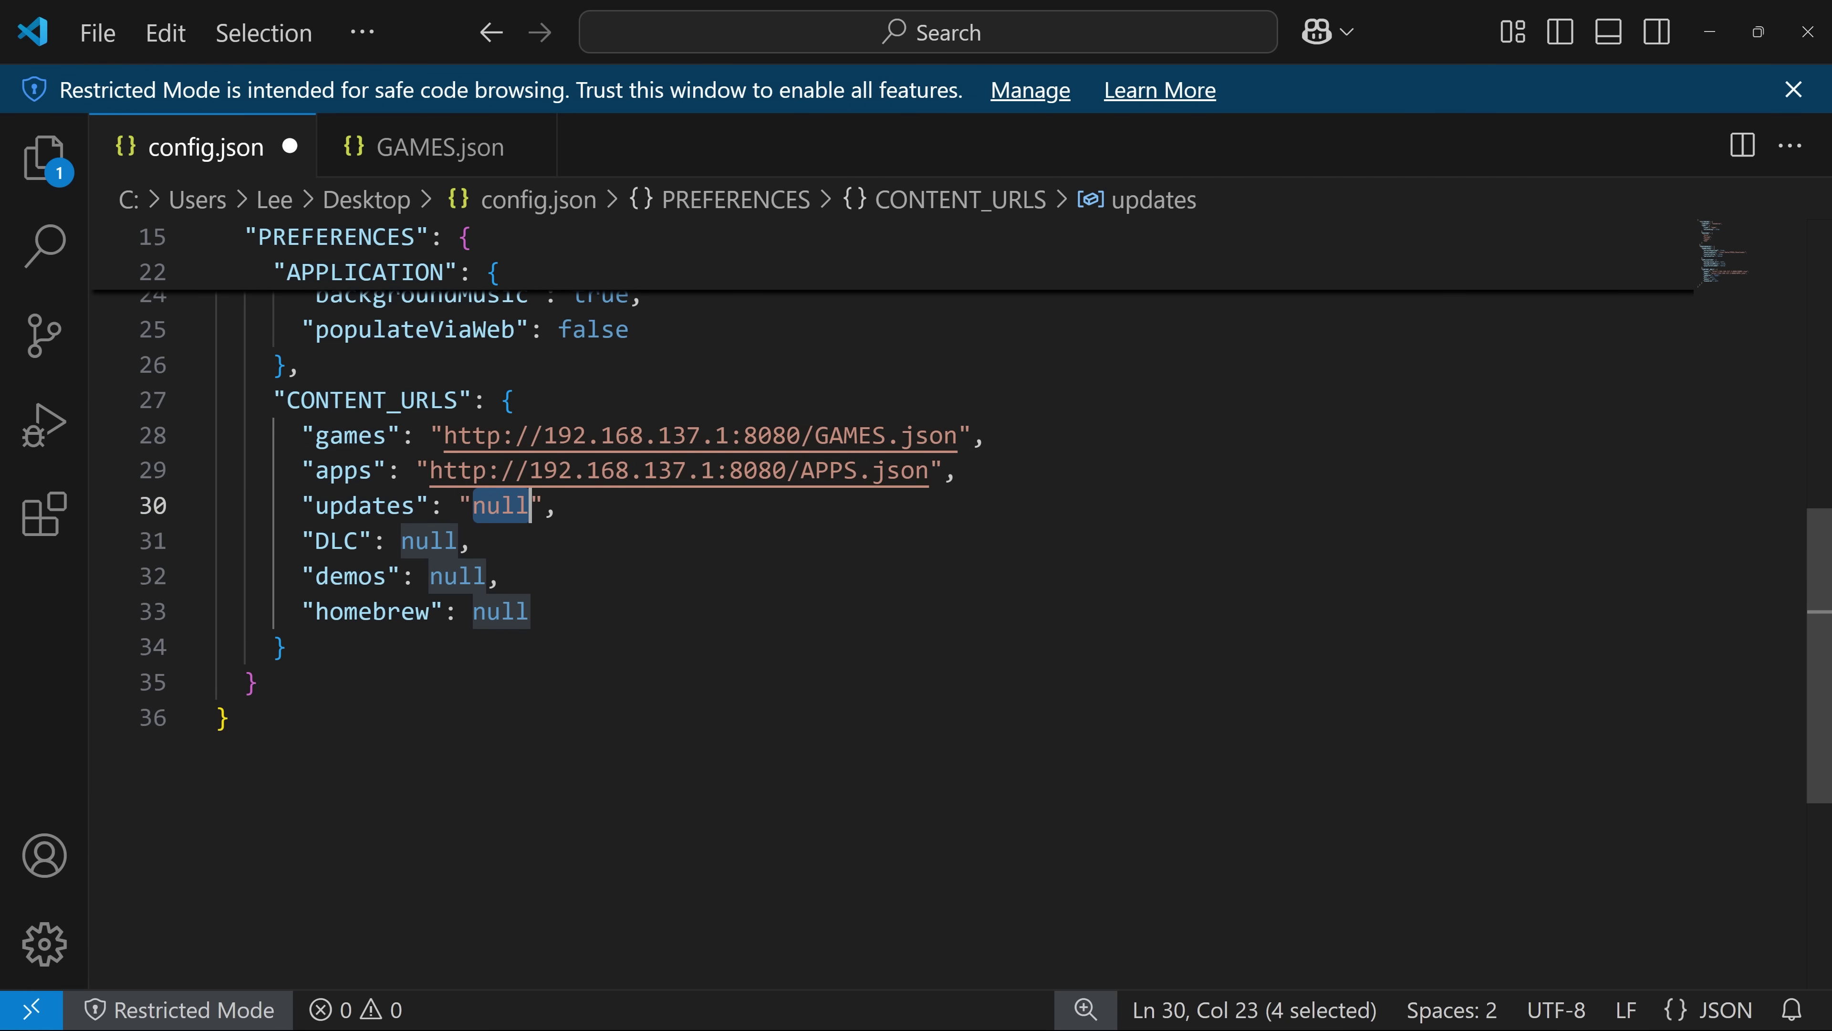
key(ctrl+v)
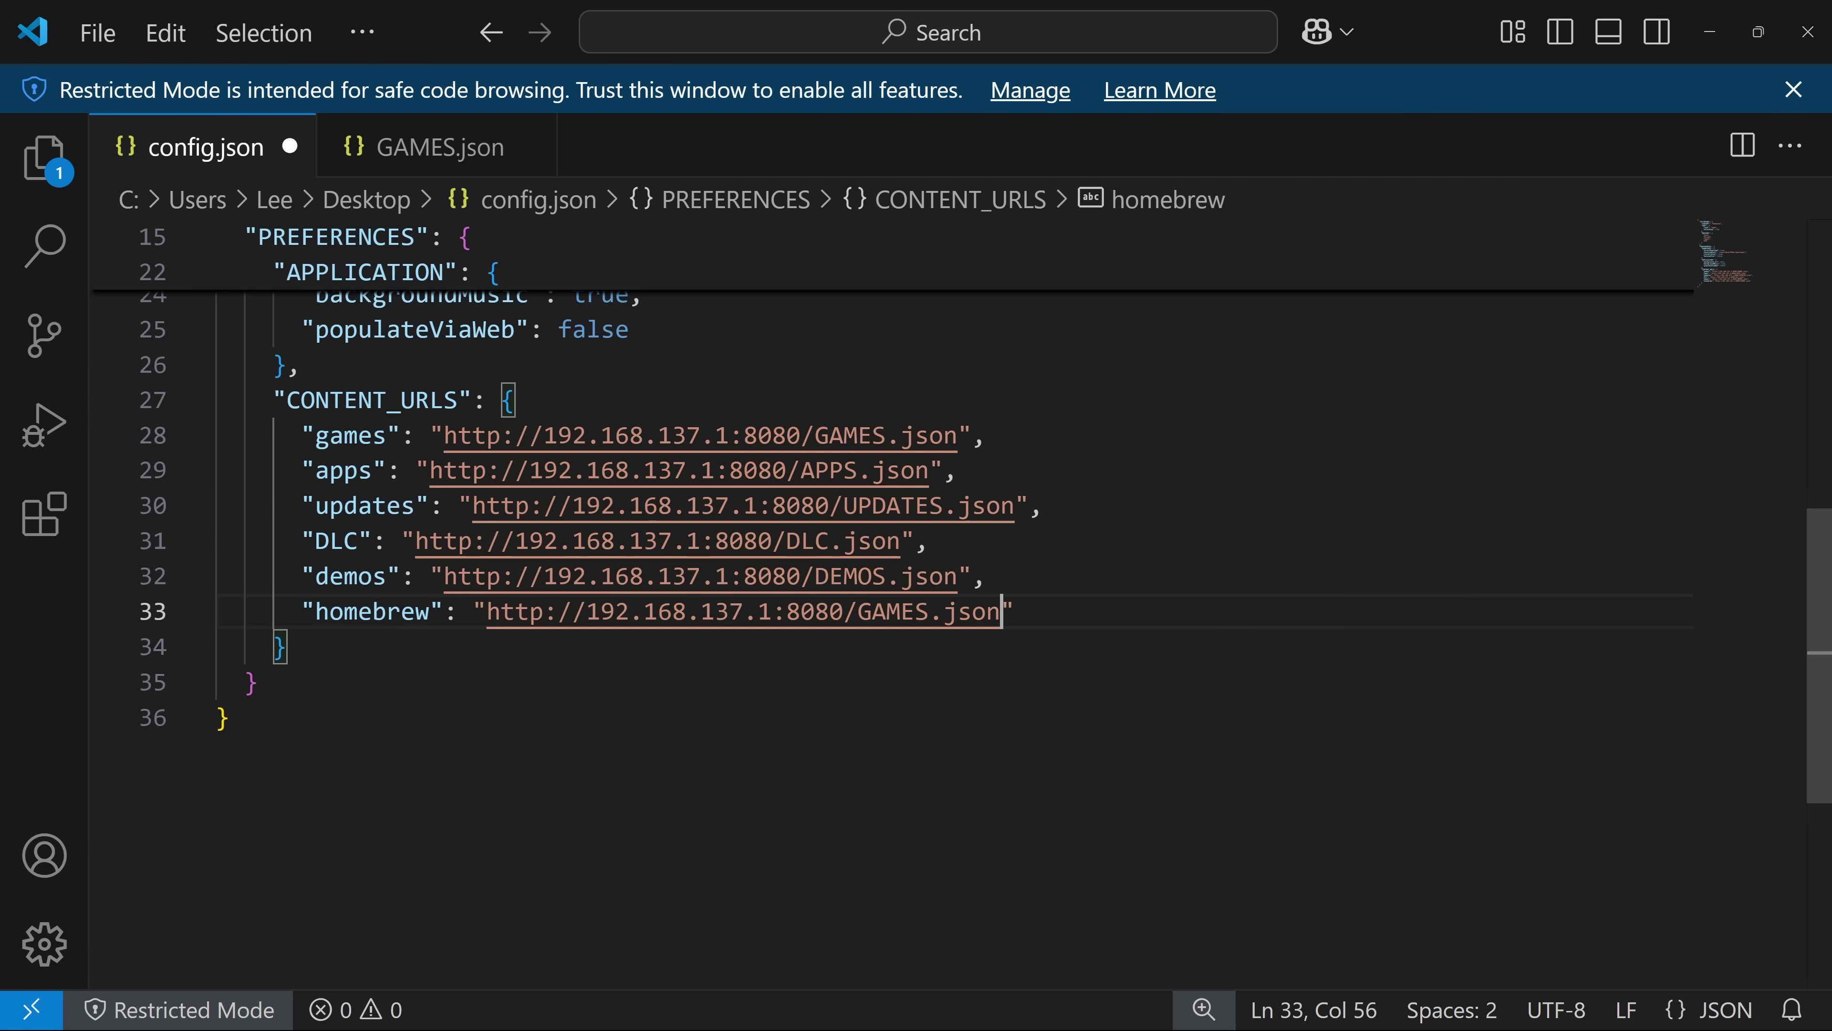
click(898, 611)
double_click(899, 611)
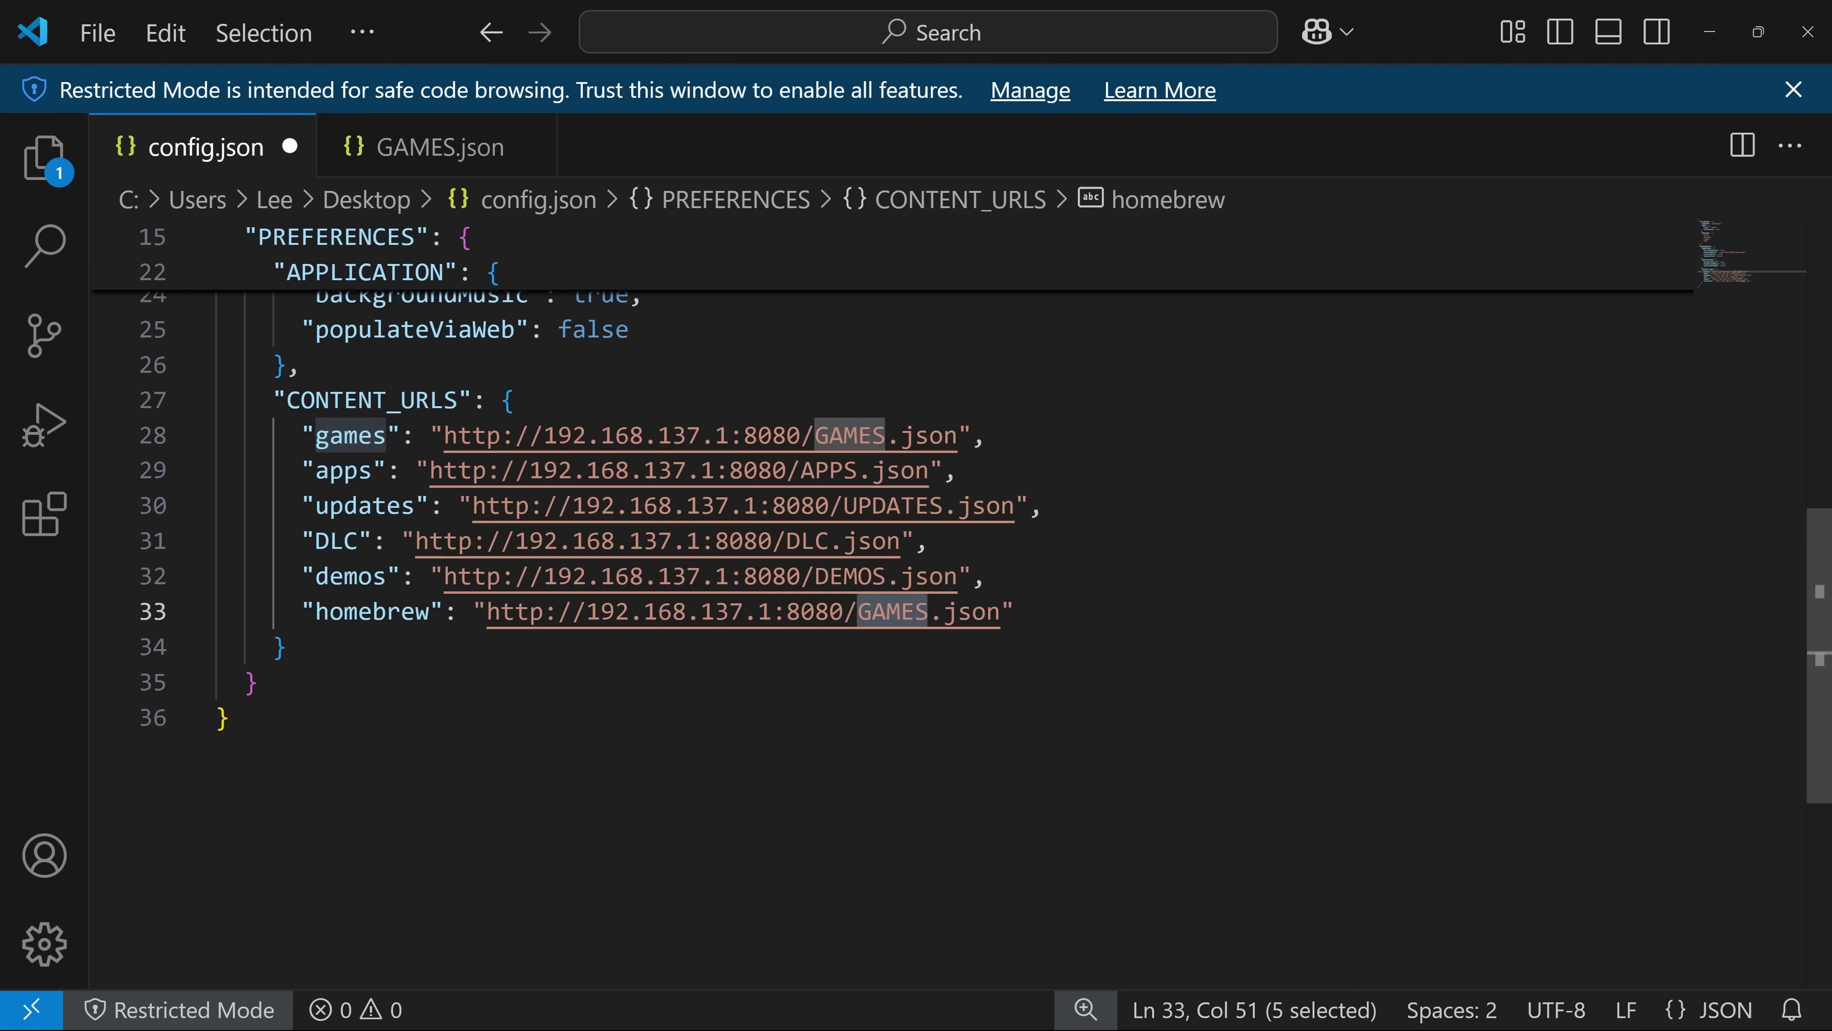
text(HOMEBREW)
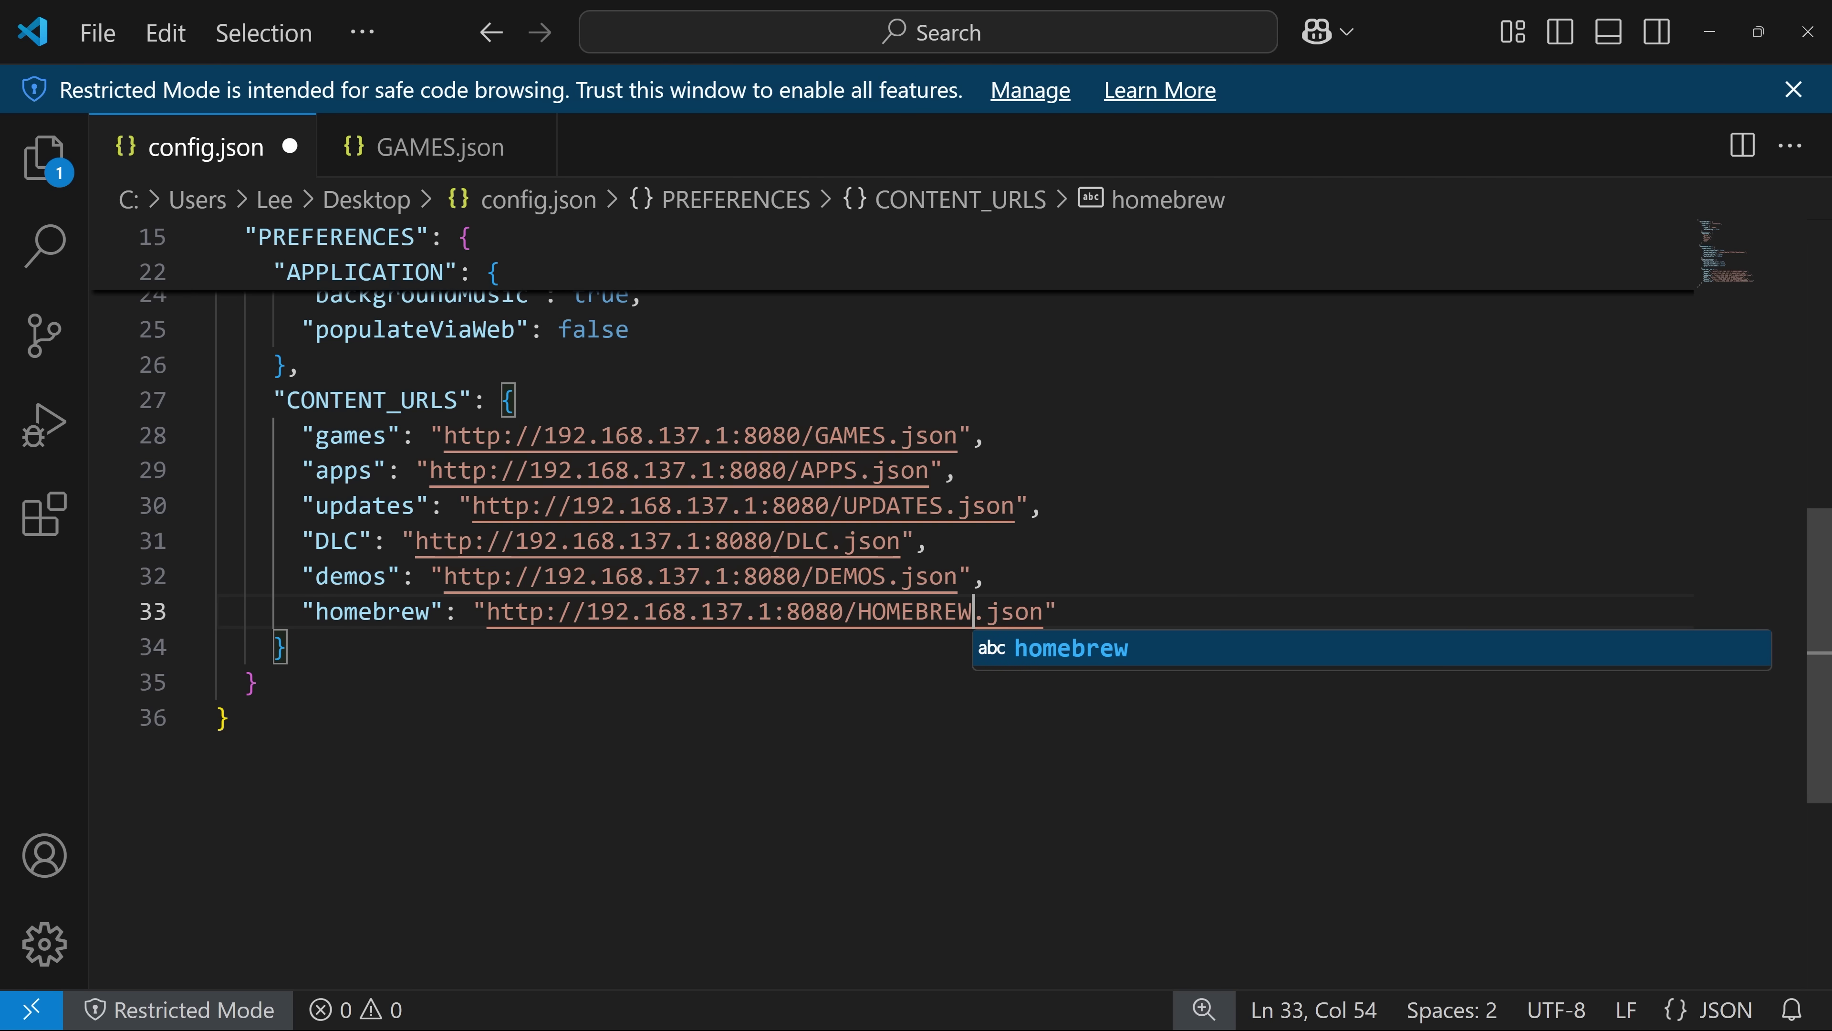
key(ctrl+s)
click(1057, 610)
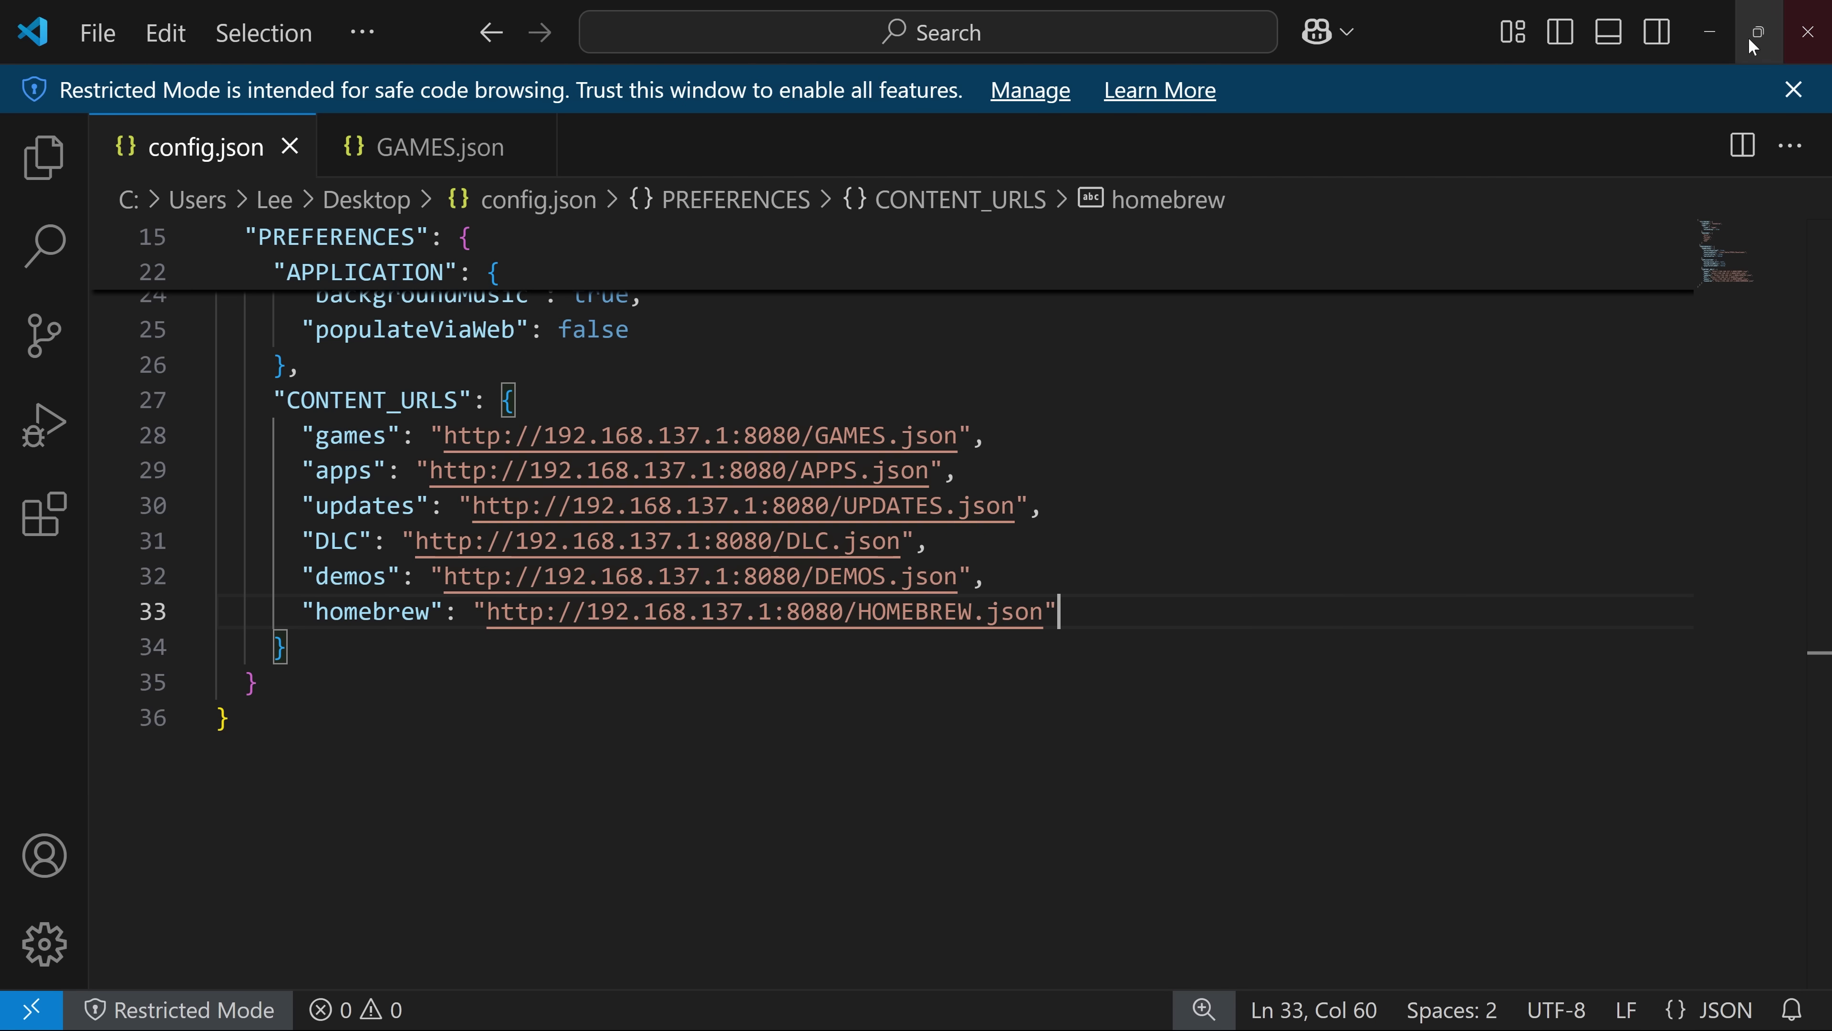
- Switch to FileZilla and upload the desktop's config.json to /data/FPKGi on the PS4, overwriting the existing file
click(1707, 45)
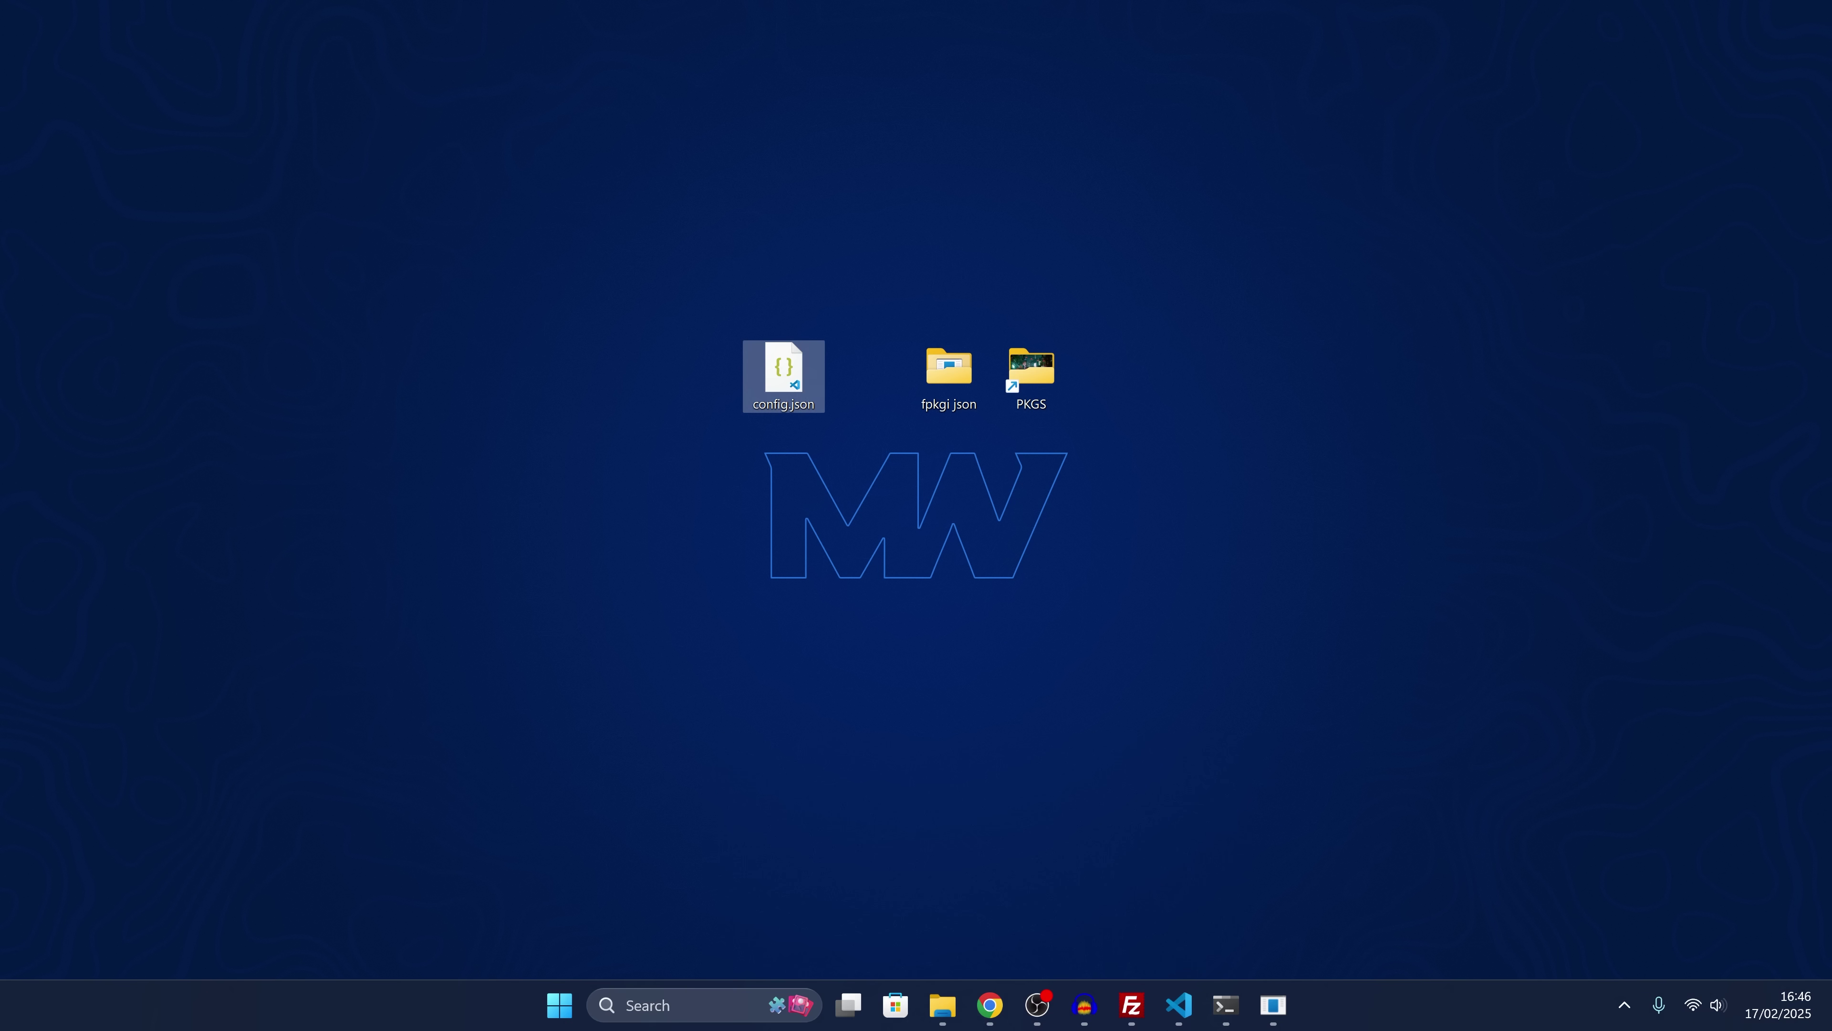
click(1132, 1004)
drag(1046, 115, 1176, 100)
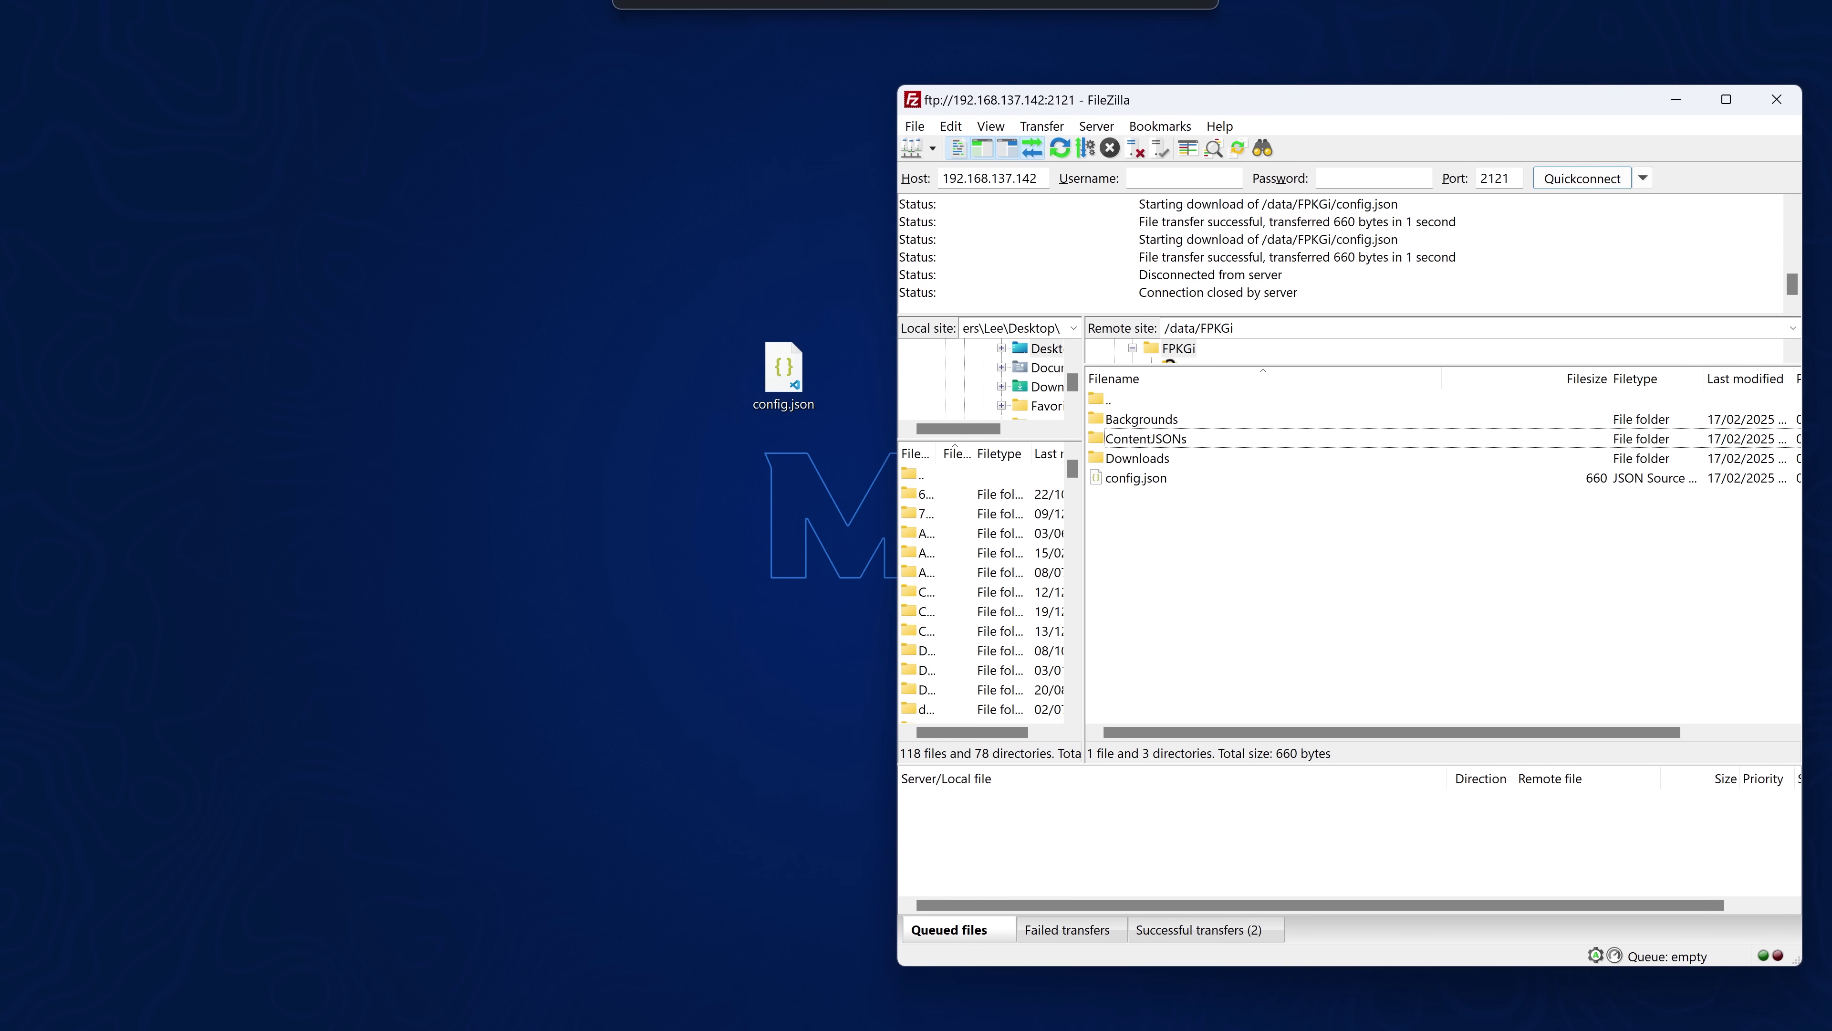
drag(784, 368, 1159, 553)
click(1489, 670)
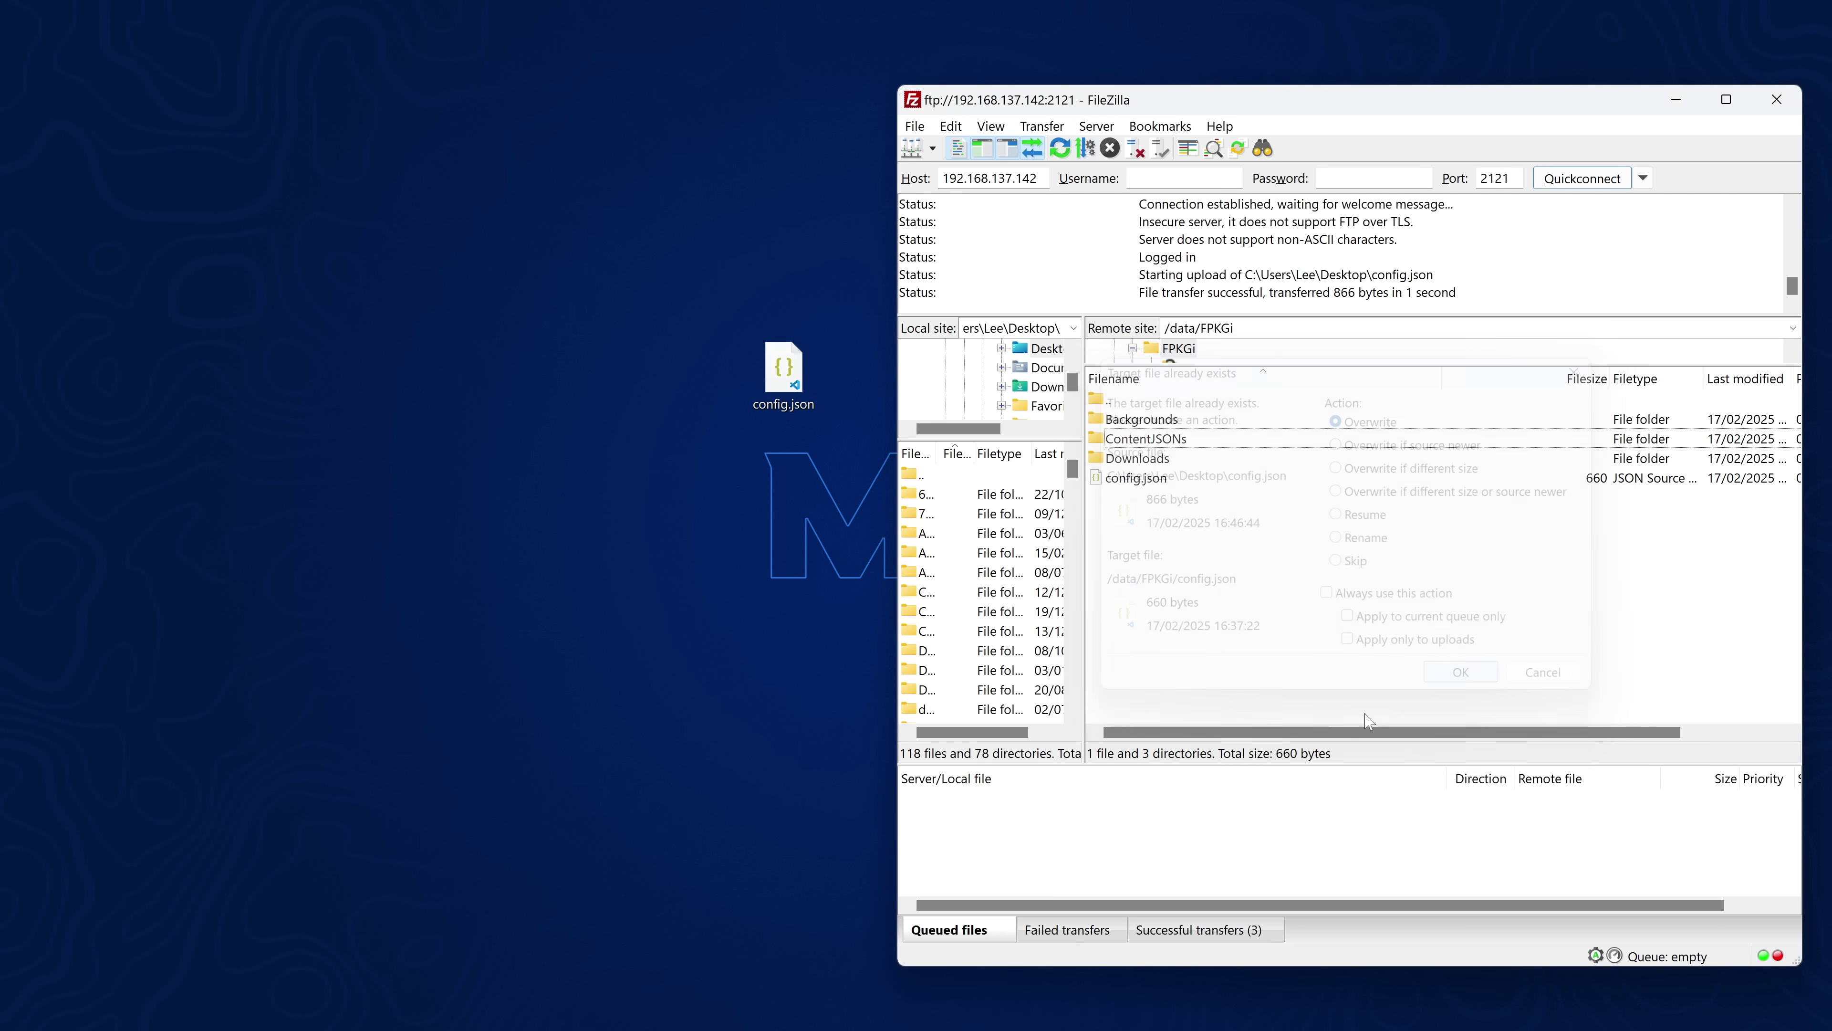
drag(1436, 106, 948, 93)
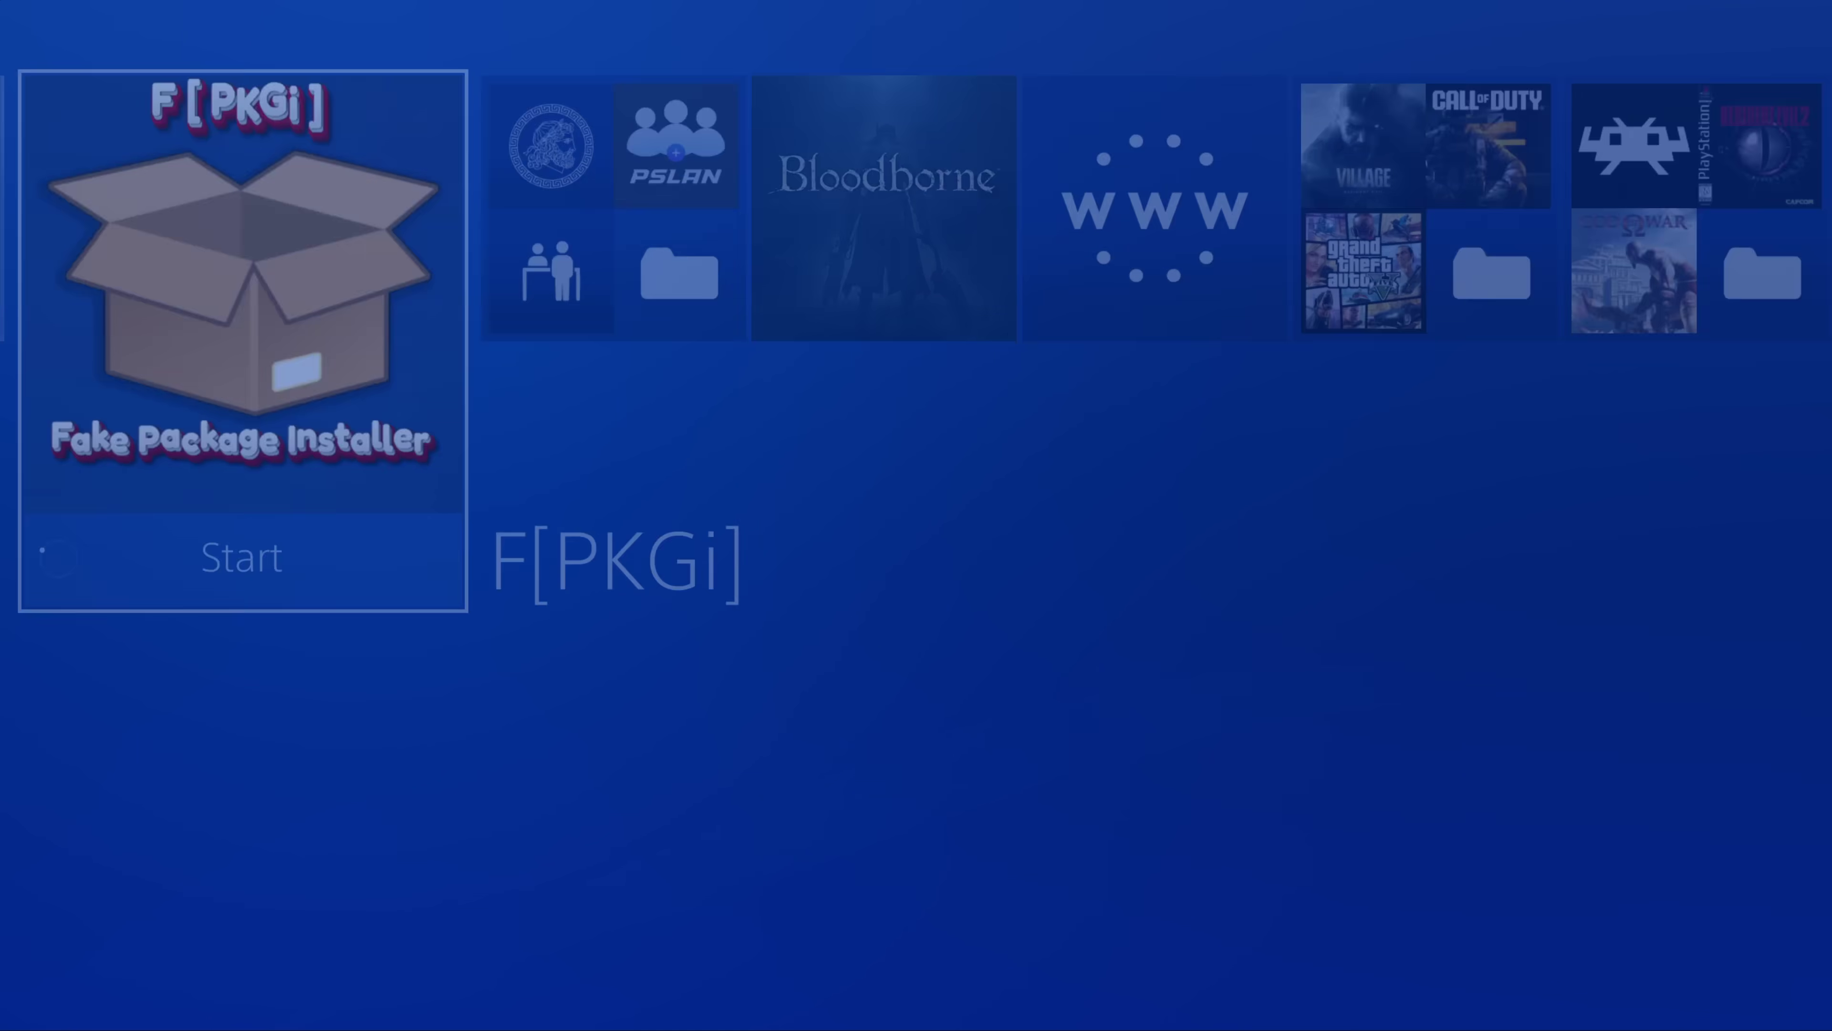
- Start F[PKGi] on the PS4 and enable Populate Via Web in its user preferences
key(Menu)
key(Return)
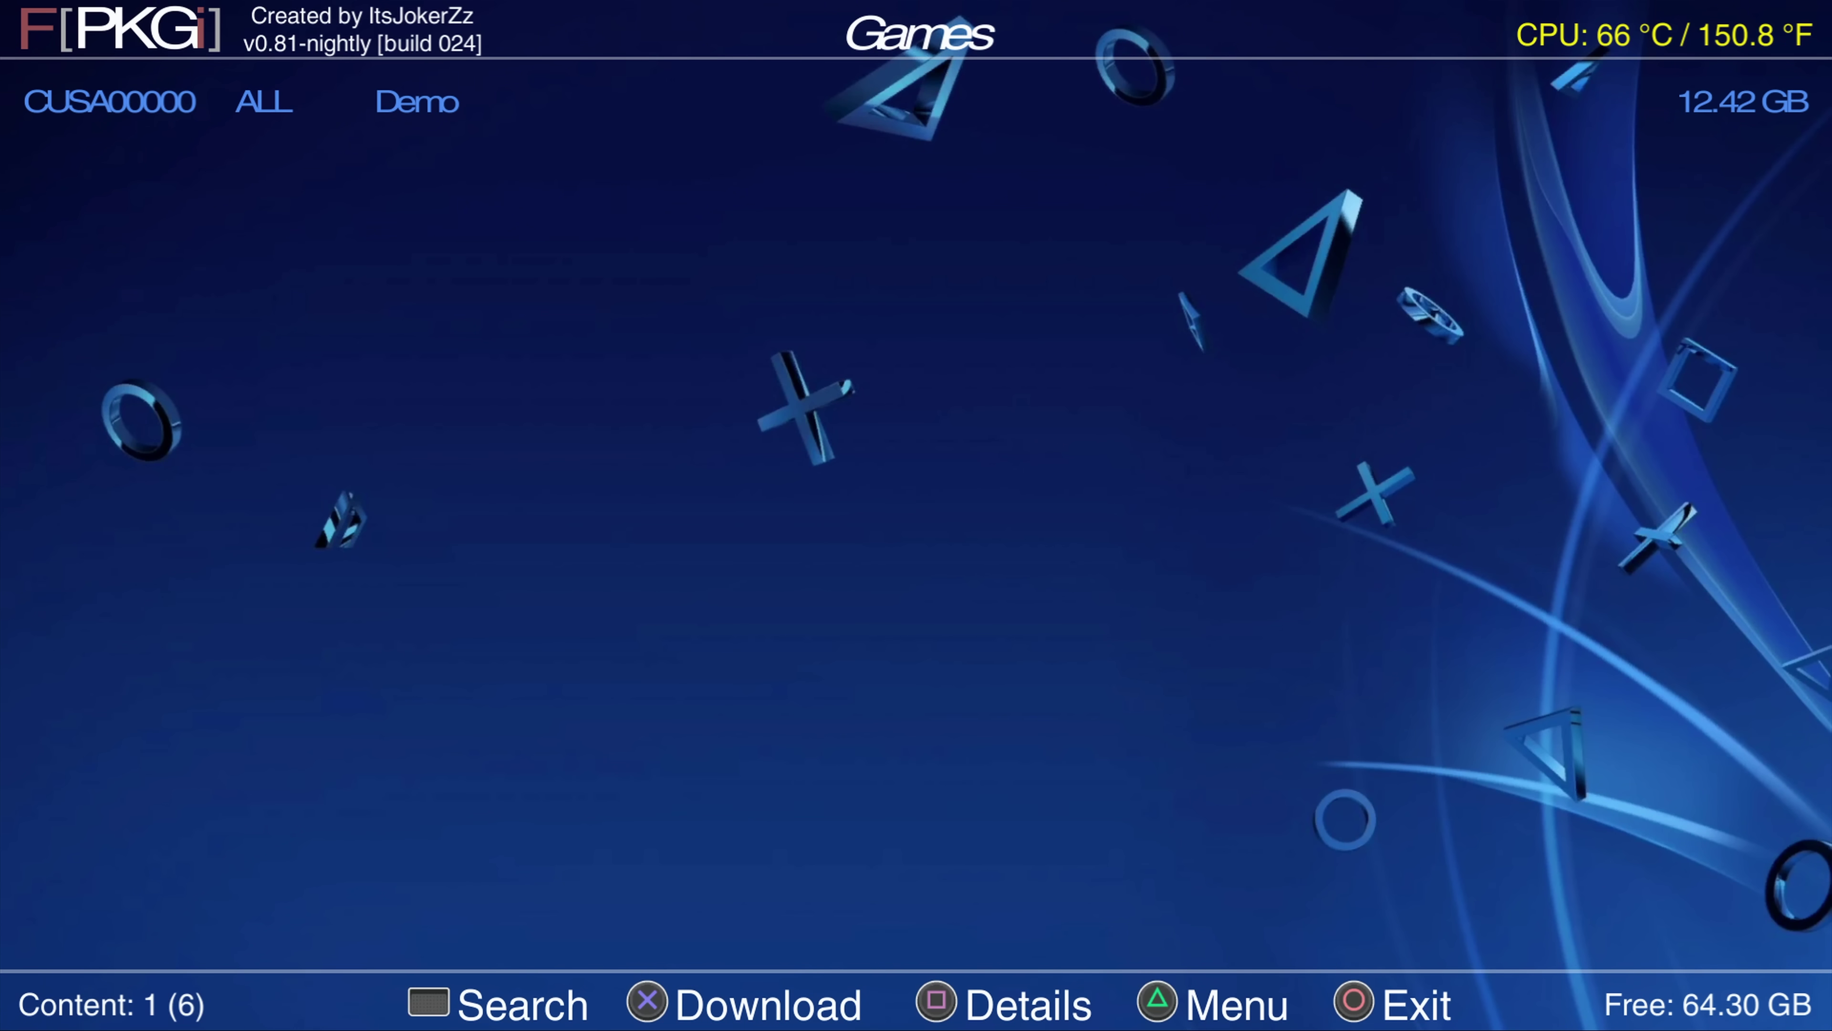
key(m)
key(Down)
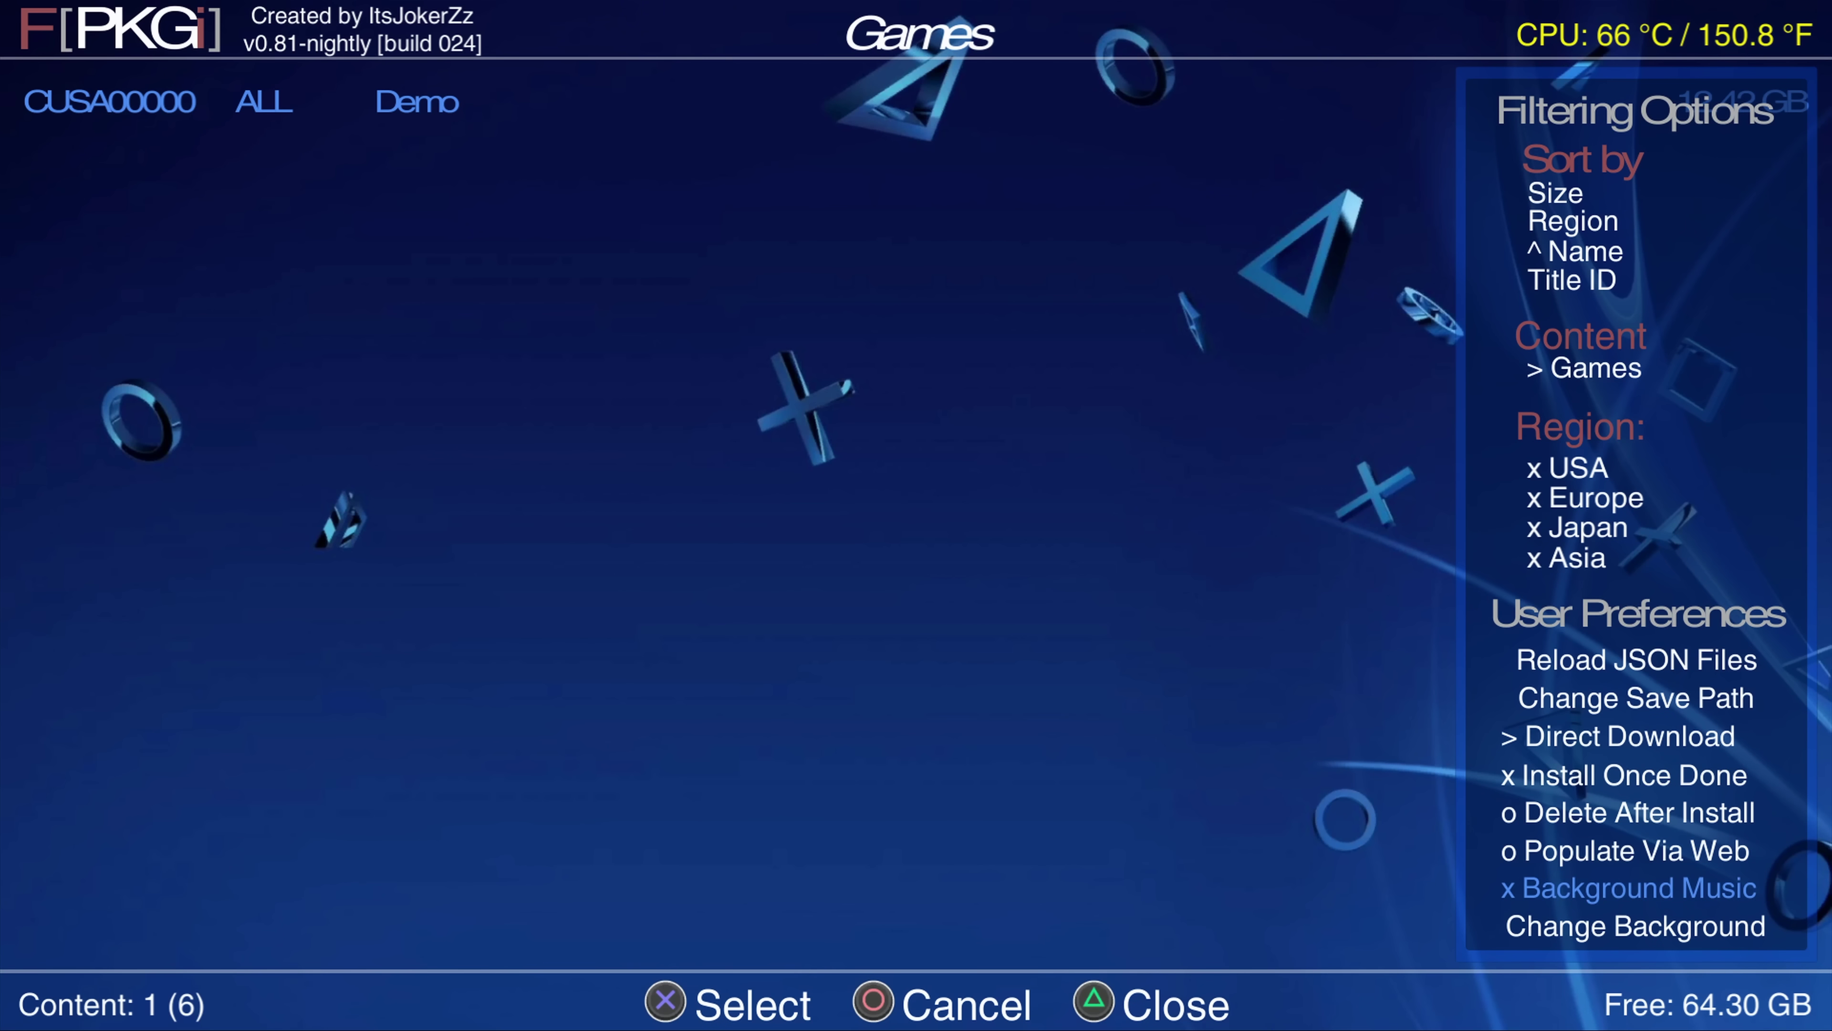
key(Down)
key(Up)
key(Up)
key(Up)
key(Down)
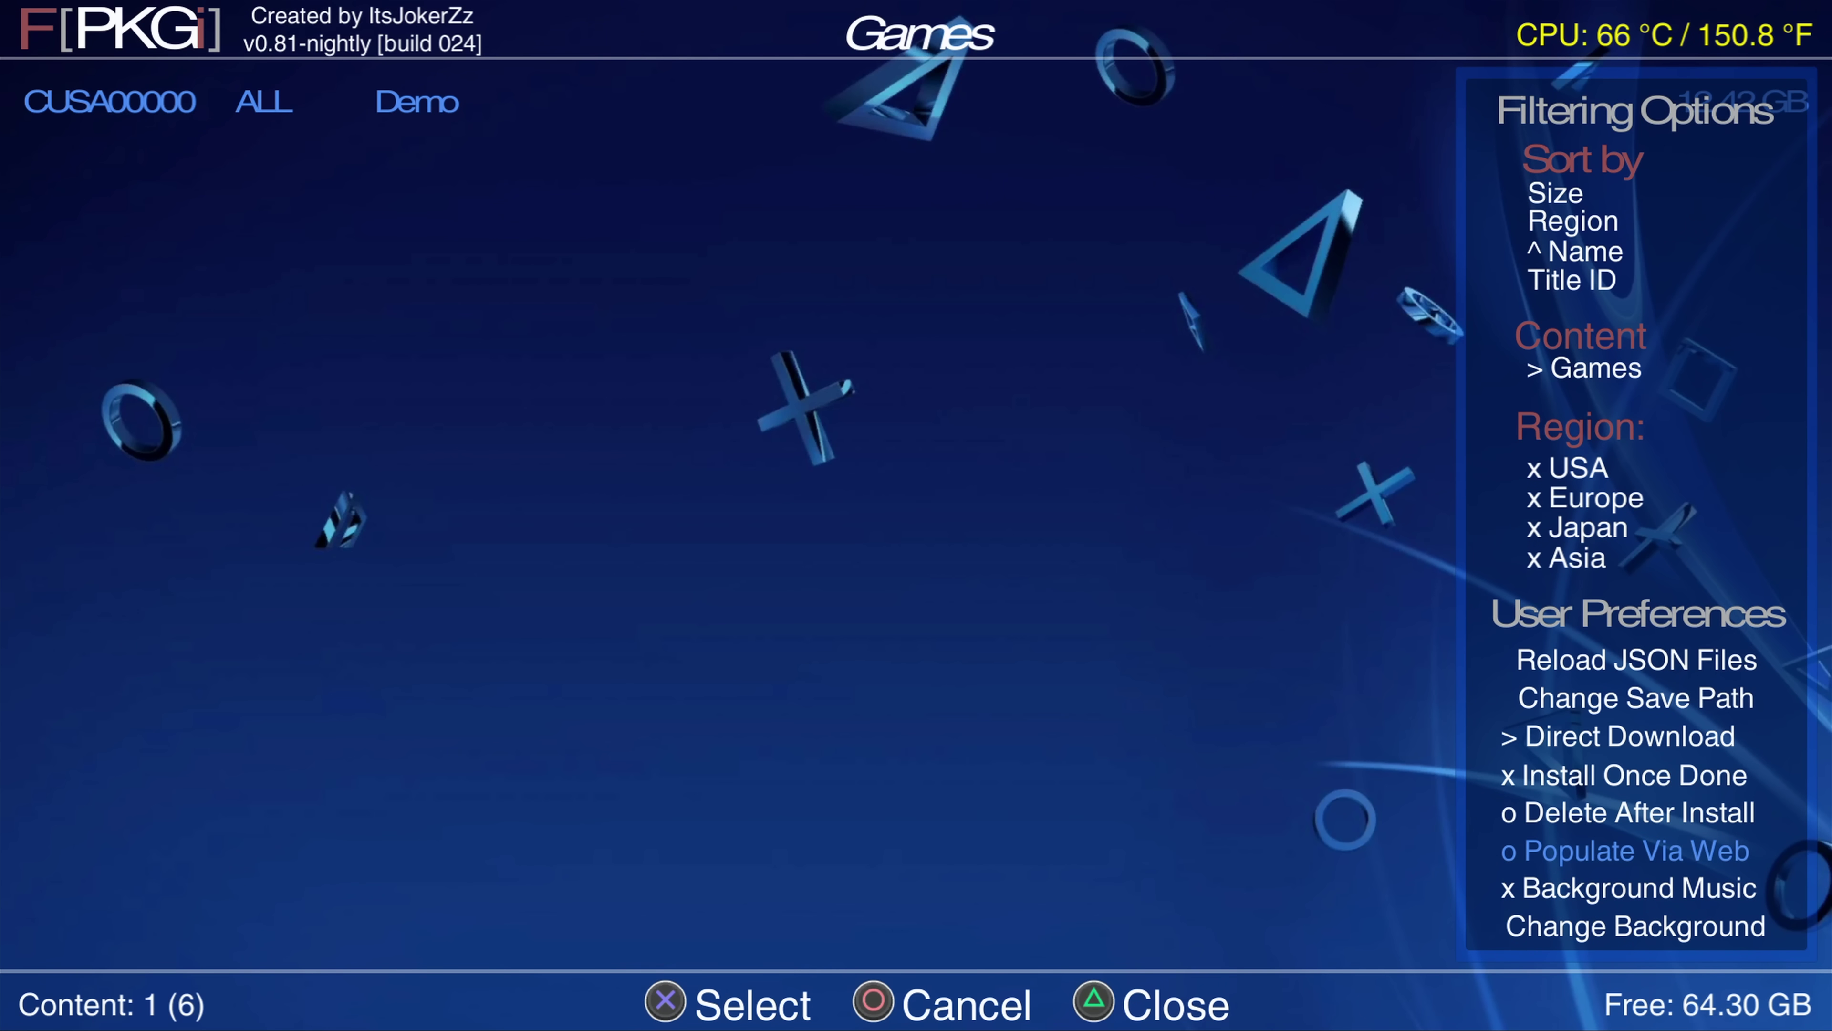
key(Return)
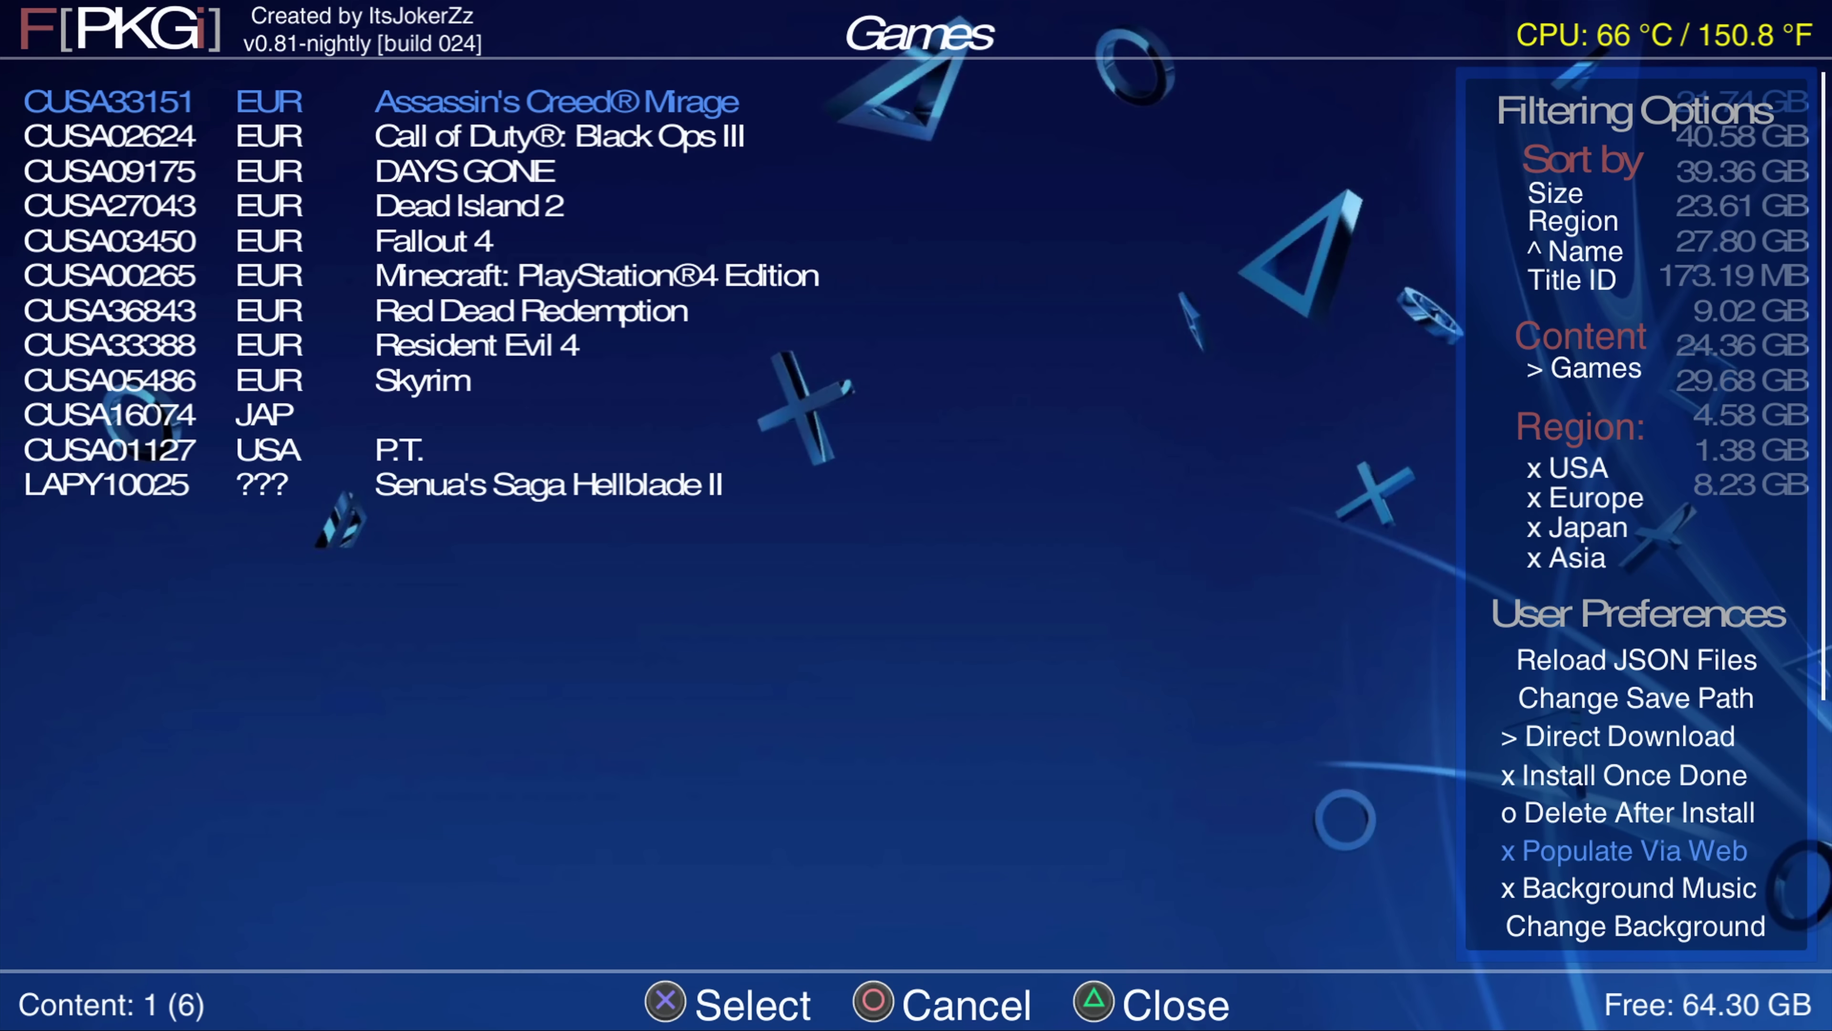
key(m)
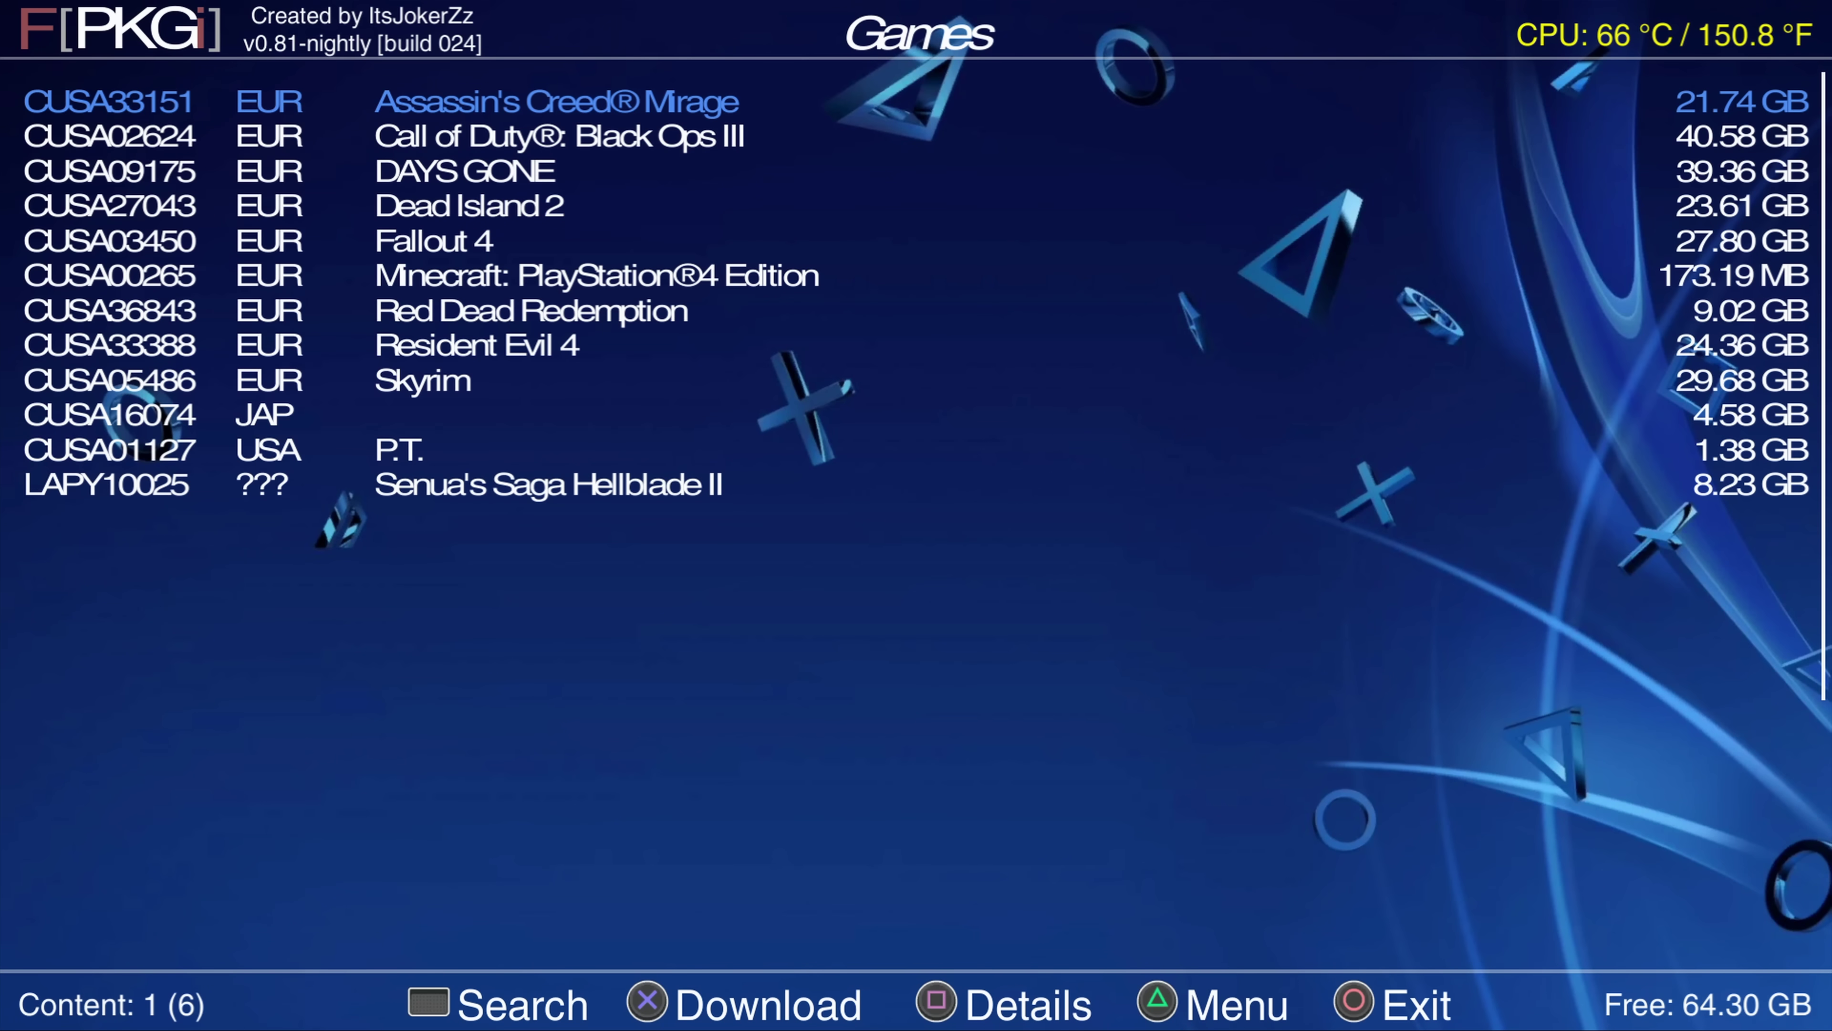
- Browse the populated Games list in F[PKGi] to examine its entries, ending on Assassin's Creed Mirage
key(Down)
key(Down)
key(Down)
key(Down)
key(Down)
key(Down)
key(Up)
key(Up)
key(Up)
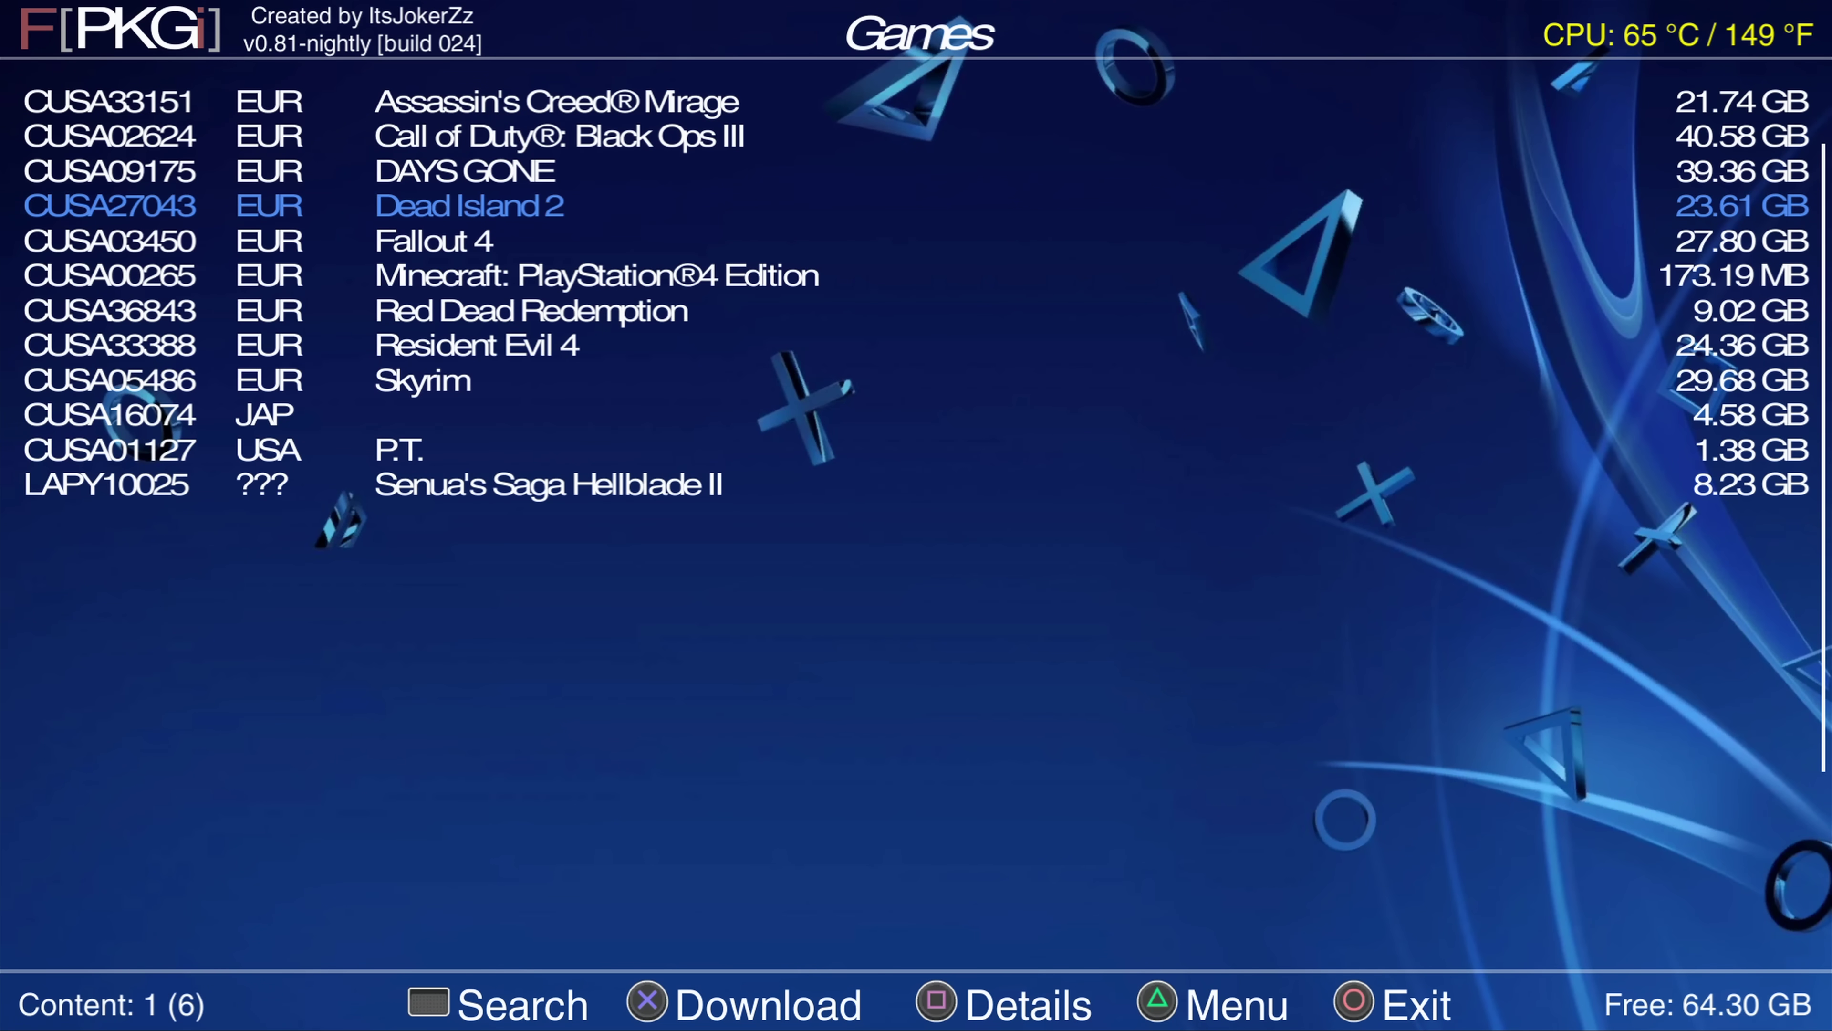
key(Up)
key(Up)
key(Up)
key(Down)
key(Up)
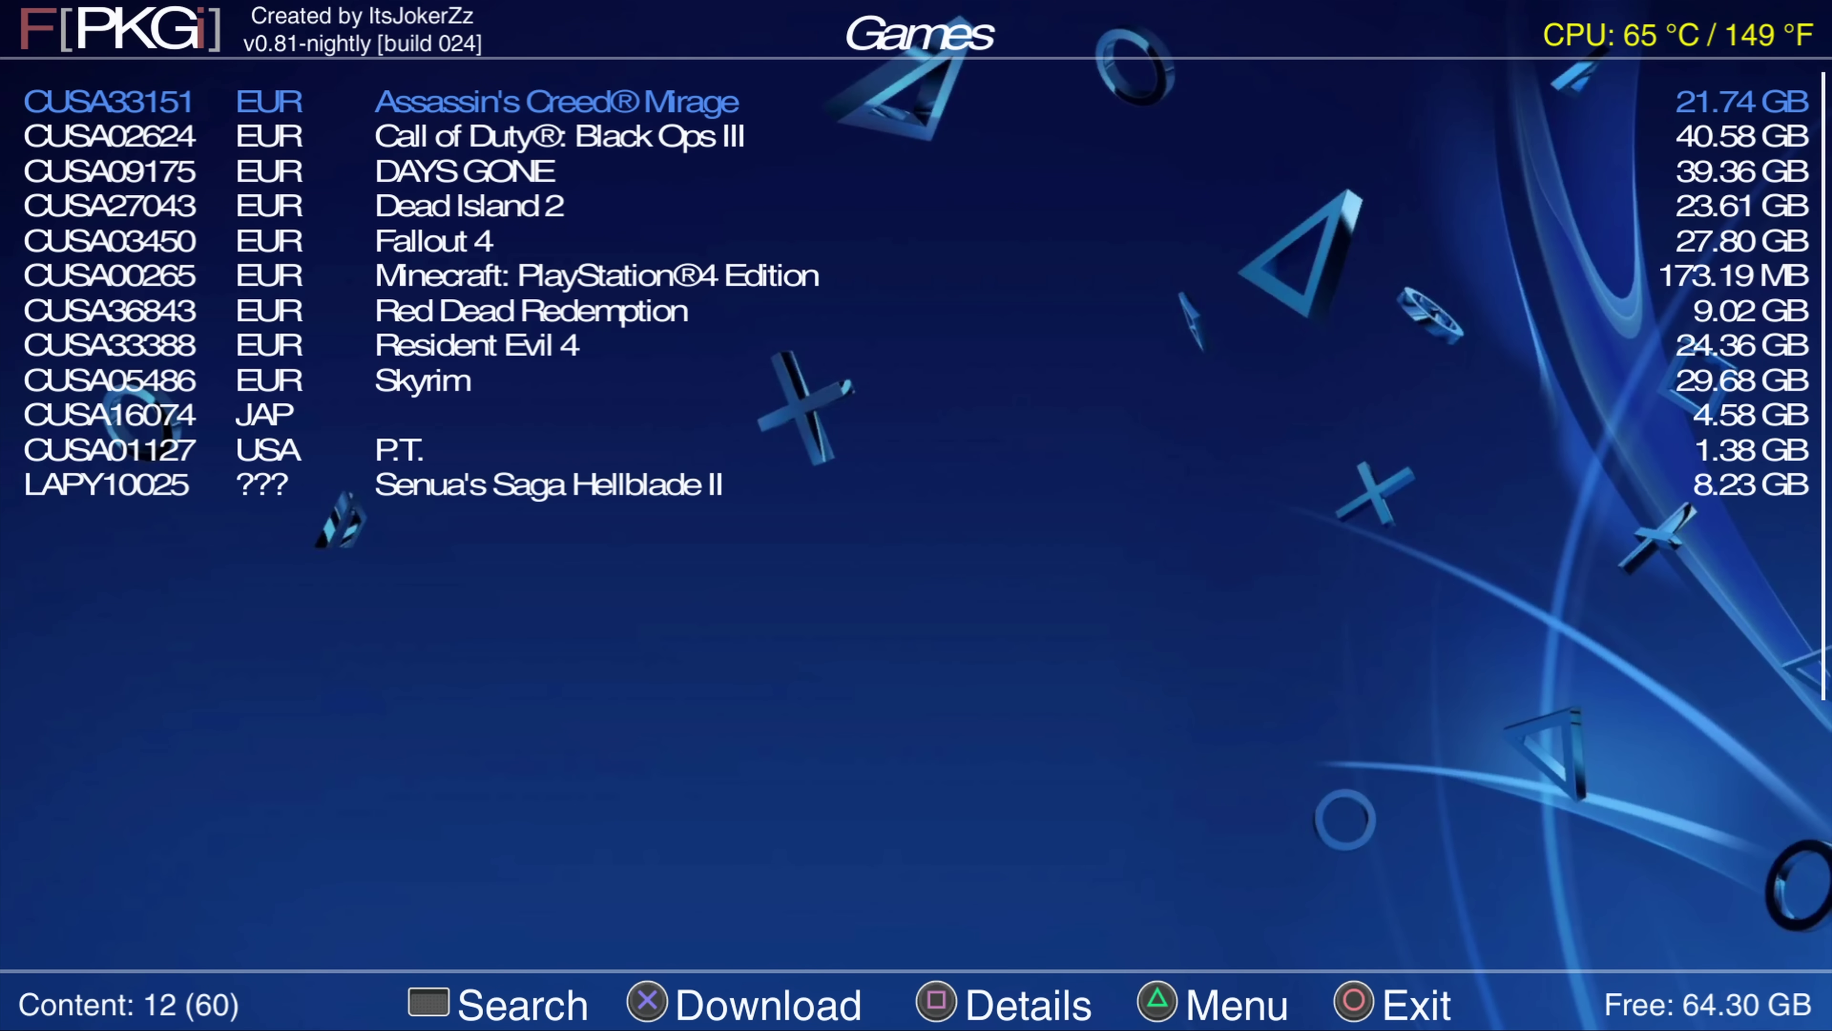
- View the package details of Assassin's Creed Mirage in the Games list, and close them
key(d)
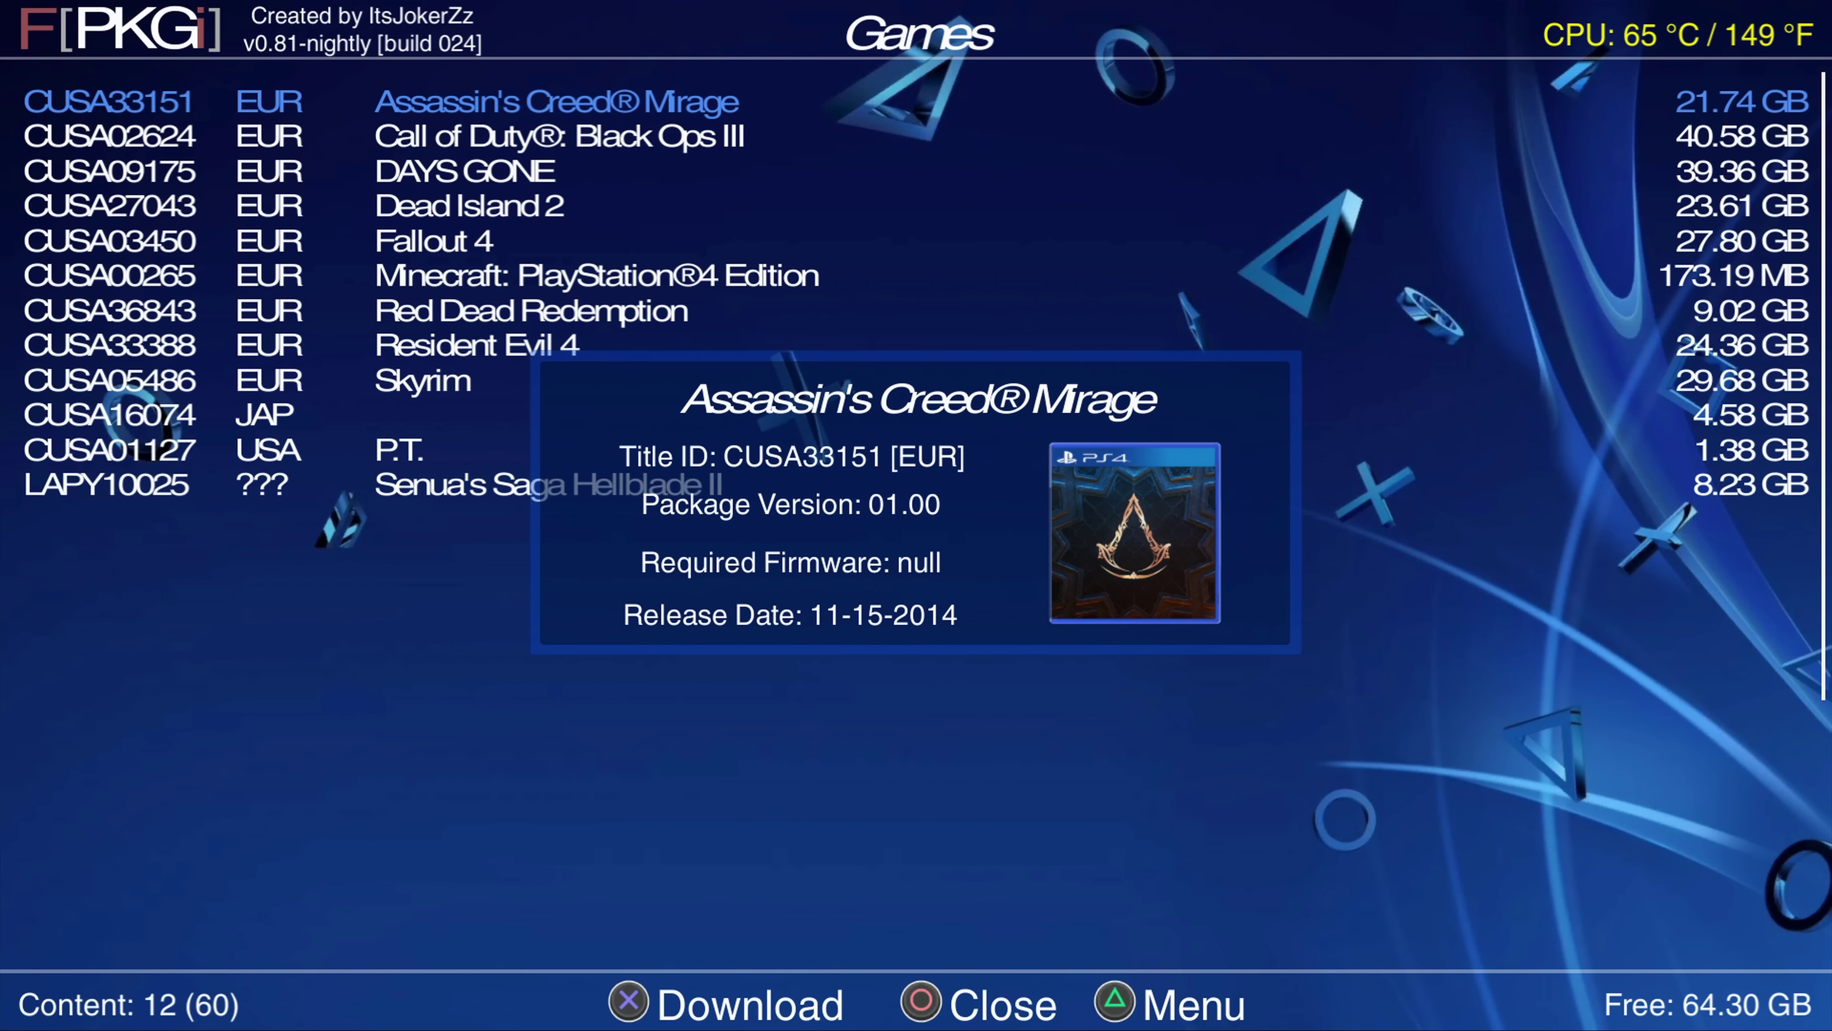
key(Escape)
- Download and install Minecraft: PlayStation®4 Edition from the Games list
key(Down)
key(Down)
key(Down)
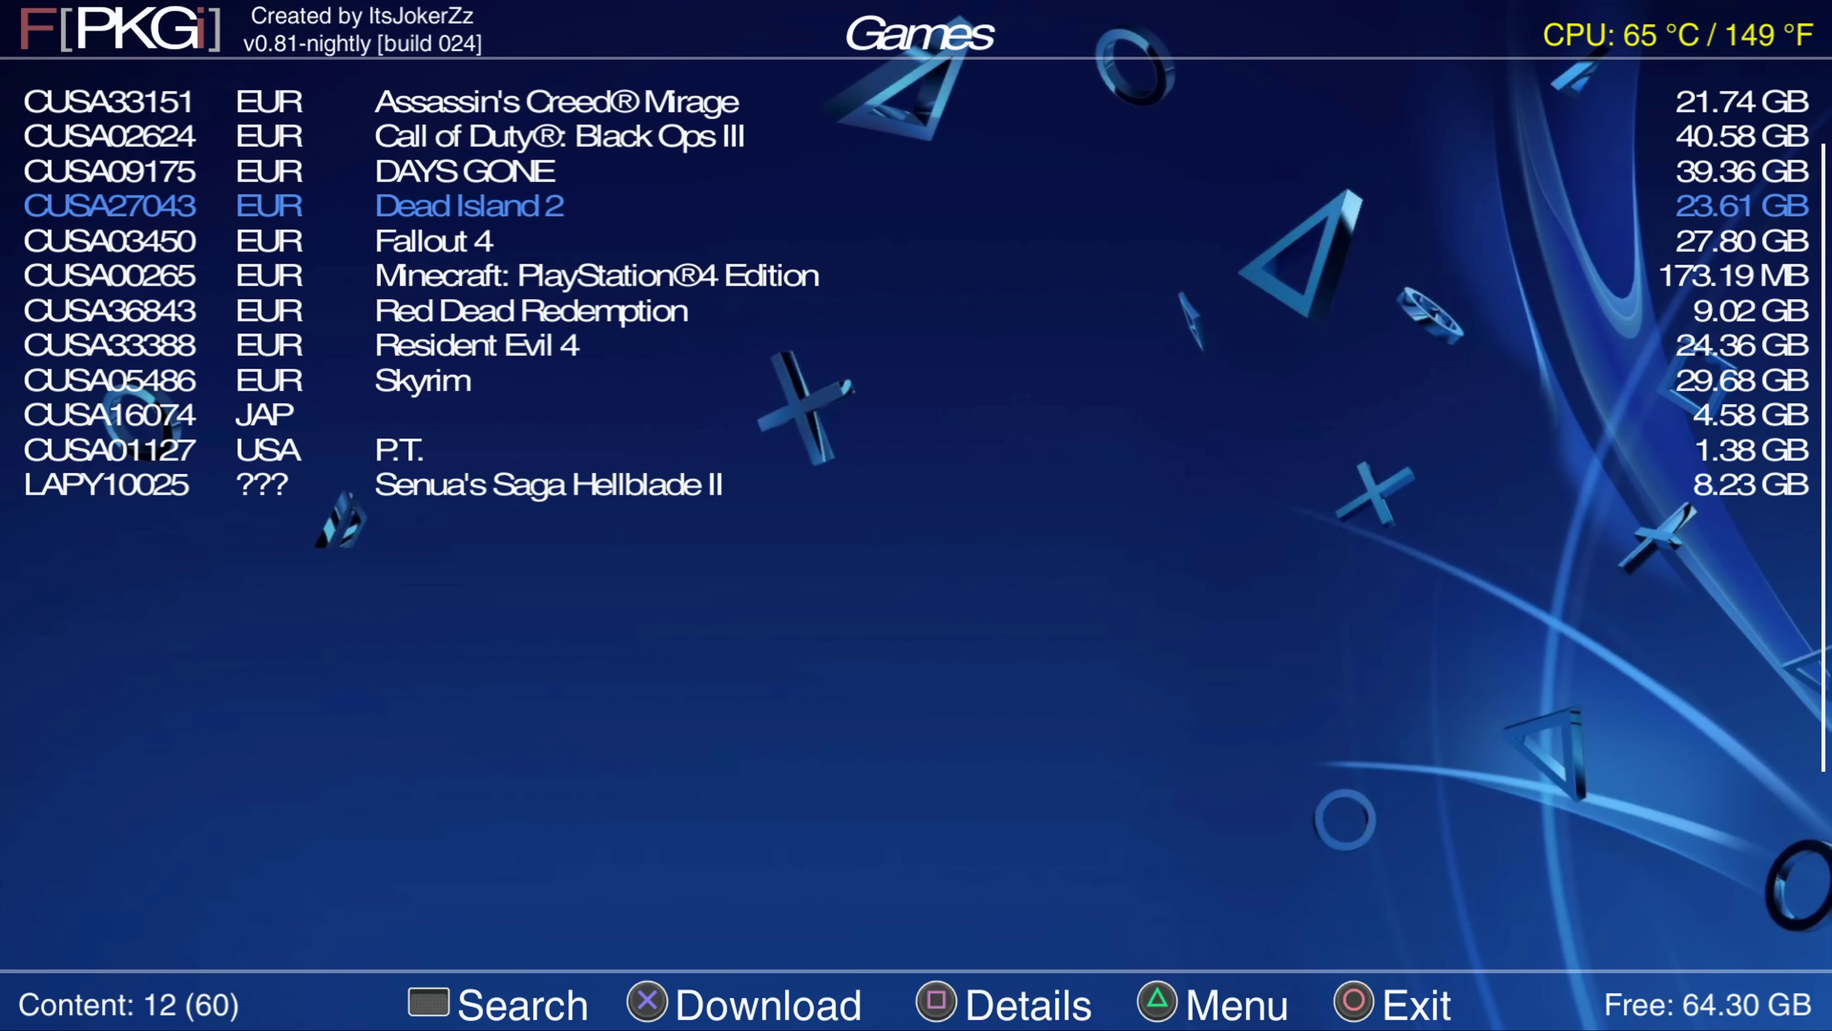
key(Up)
key(Down)
key(Down)
key(Down)
key(Down)
key(Up)
key(Up)
key(Down)
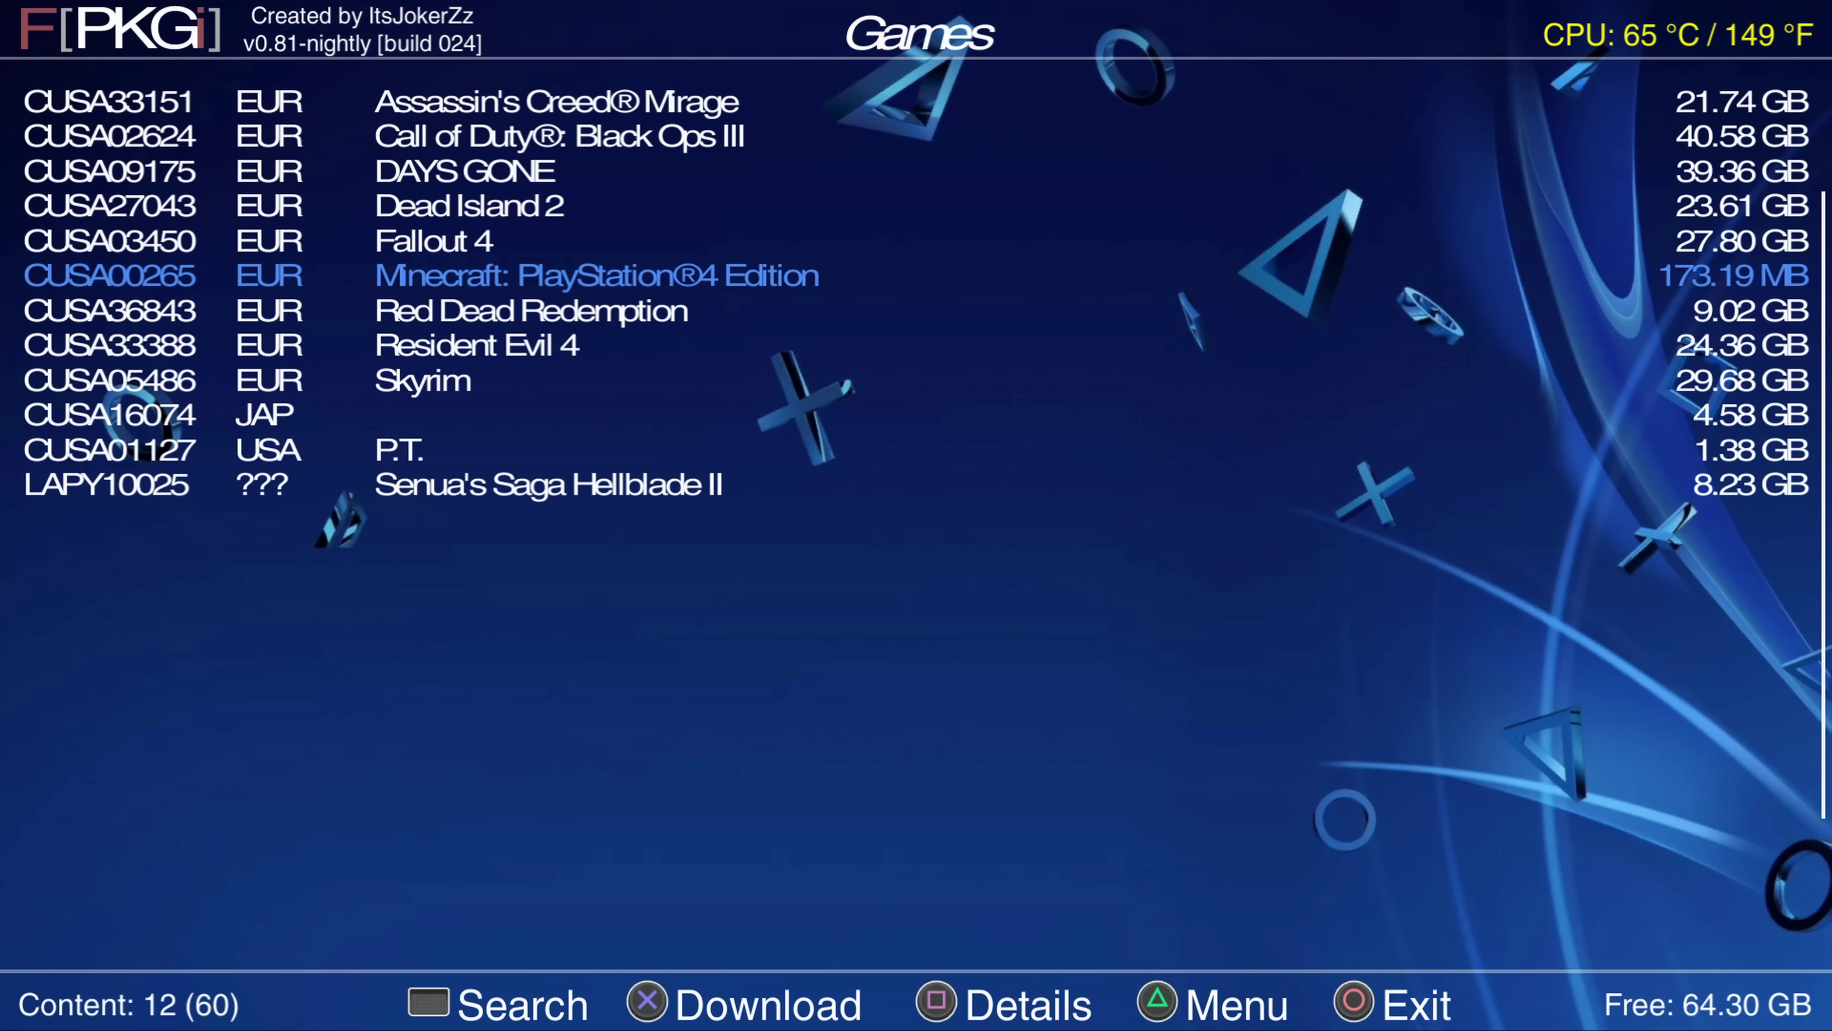
key(Return)
key(Escape)
key(Down)
key(Up)
key(Return)
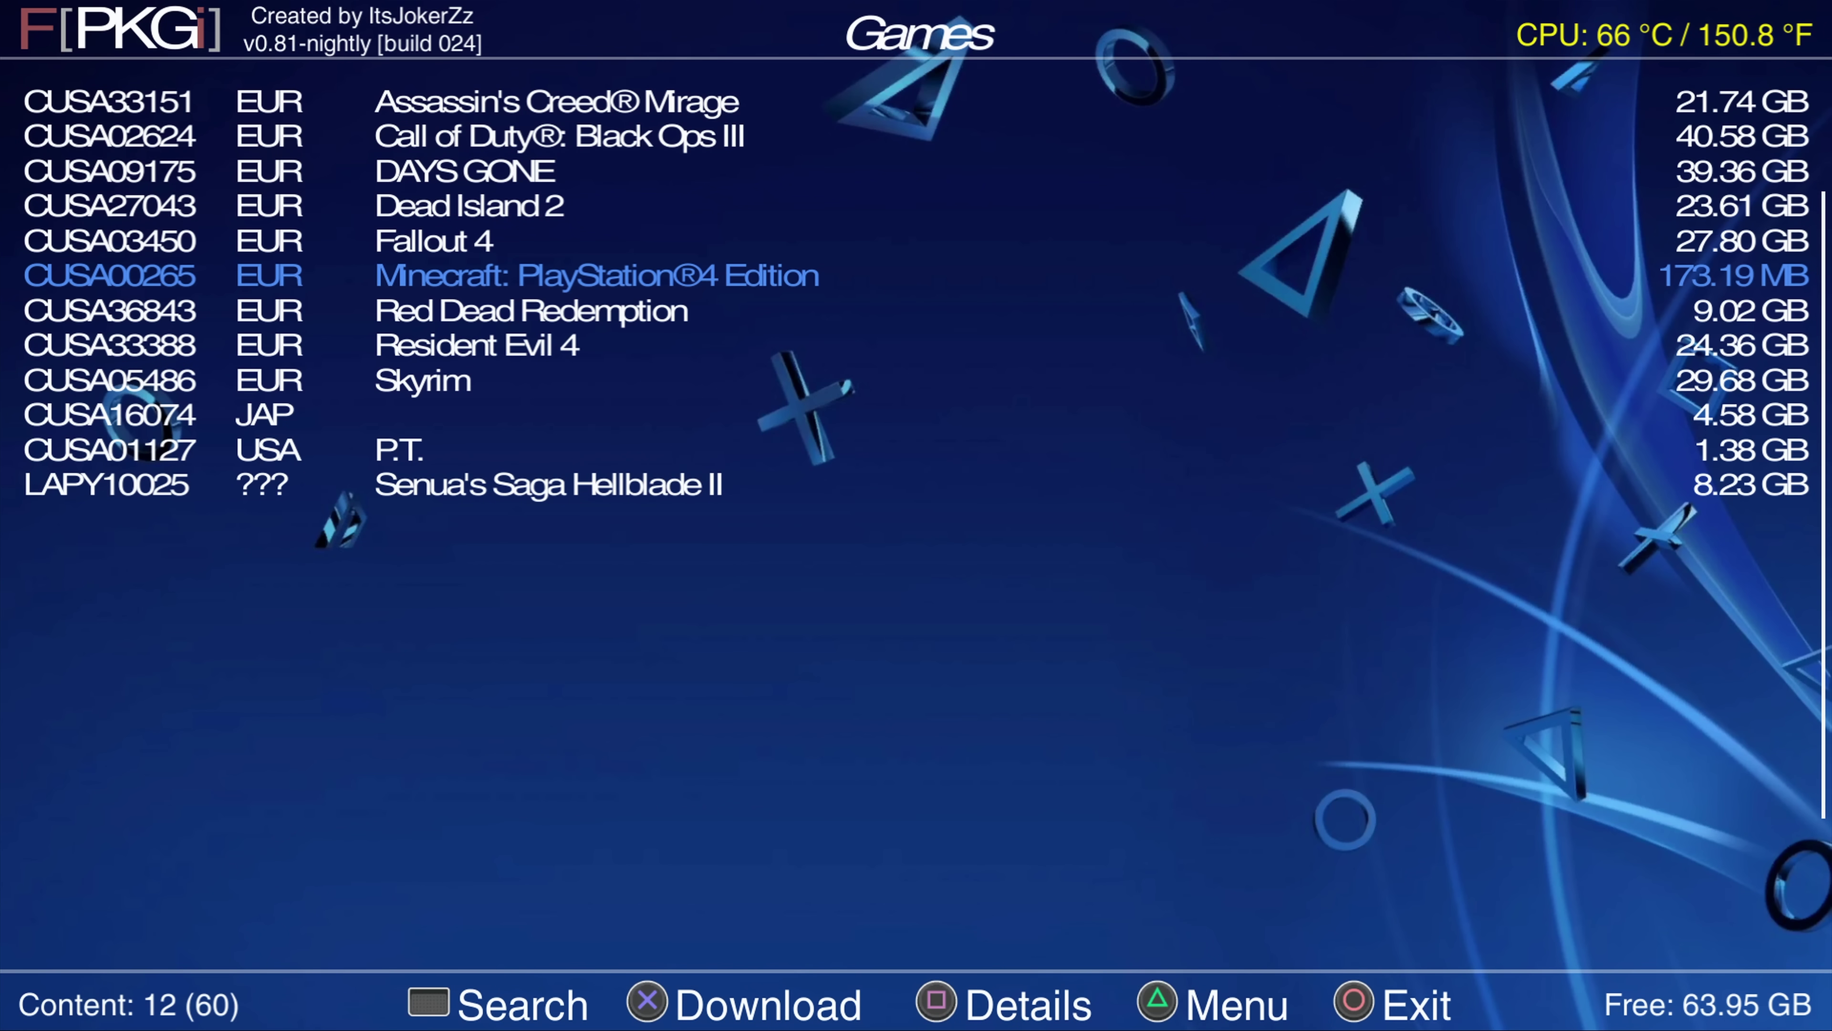
- Check the PS4 home screen for the installed Minecraft: PlayStation®4 Edition, and return to F[PKGi]
key(Up)
key(Up)
key(Up)
key(Up)
key(Up)
key(Down)
key(Down)
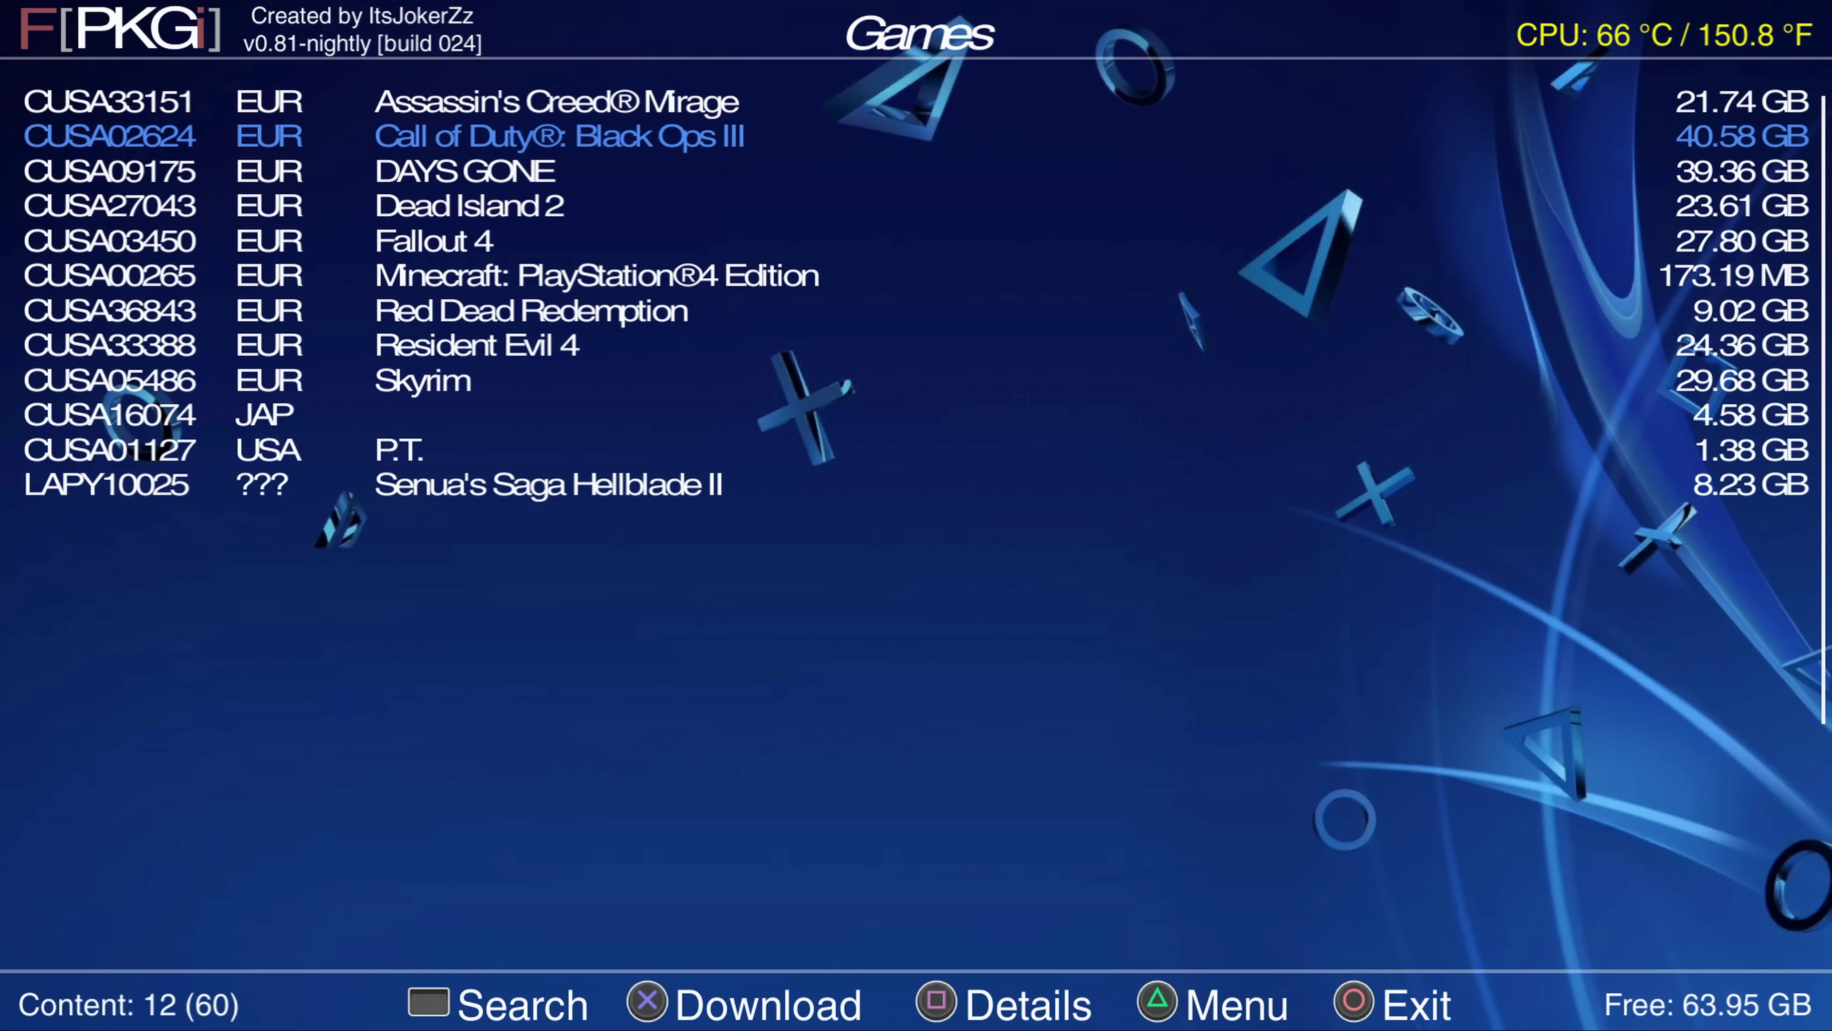
key(Up)
key(Up)
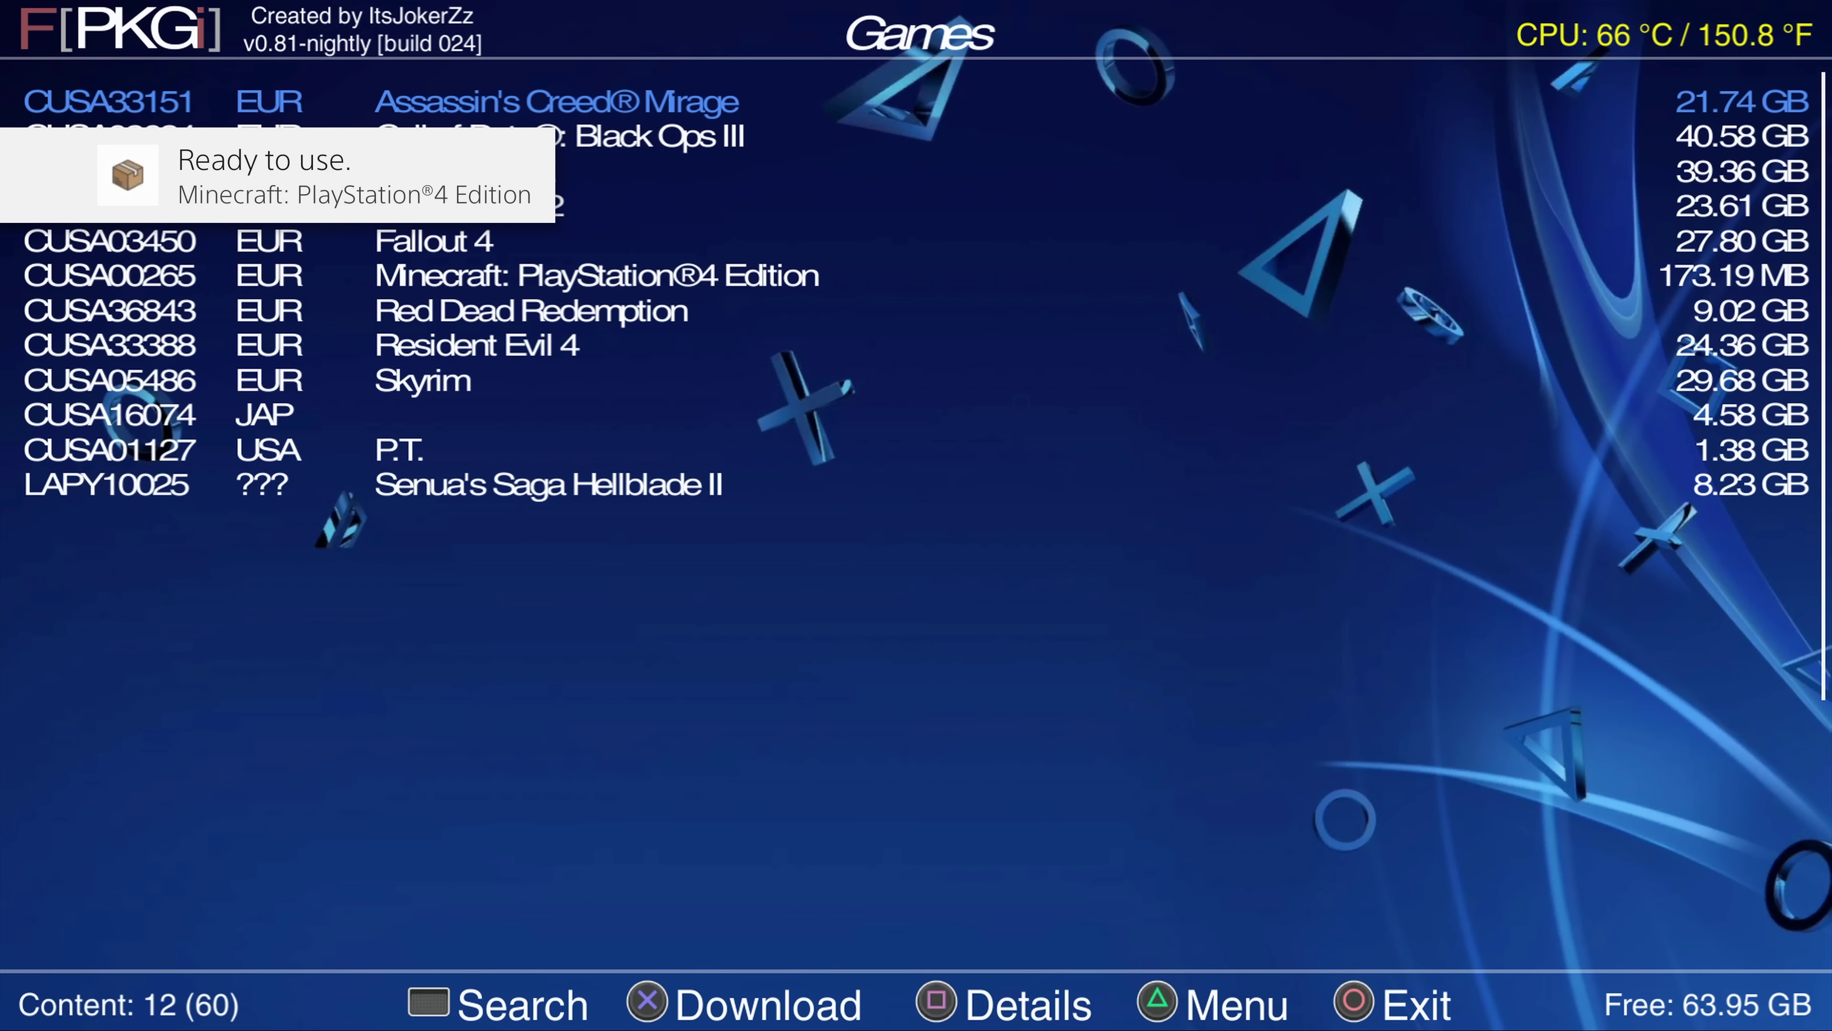
key(Escape)
key(Right)
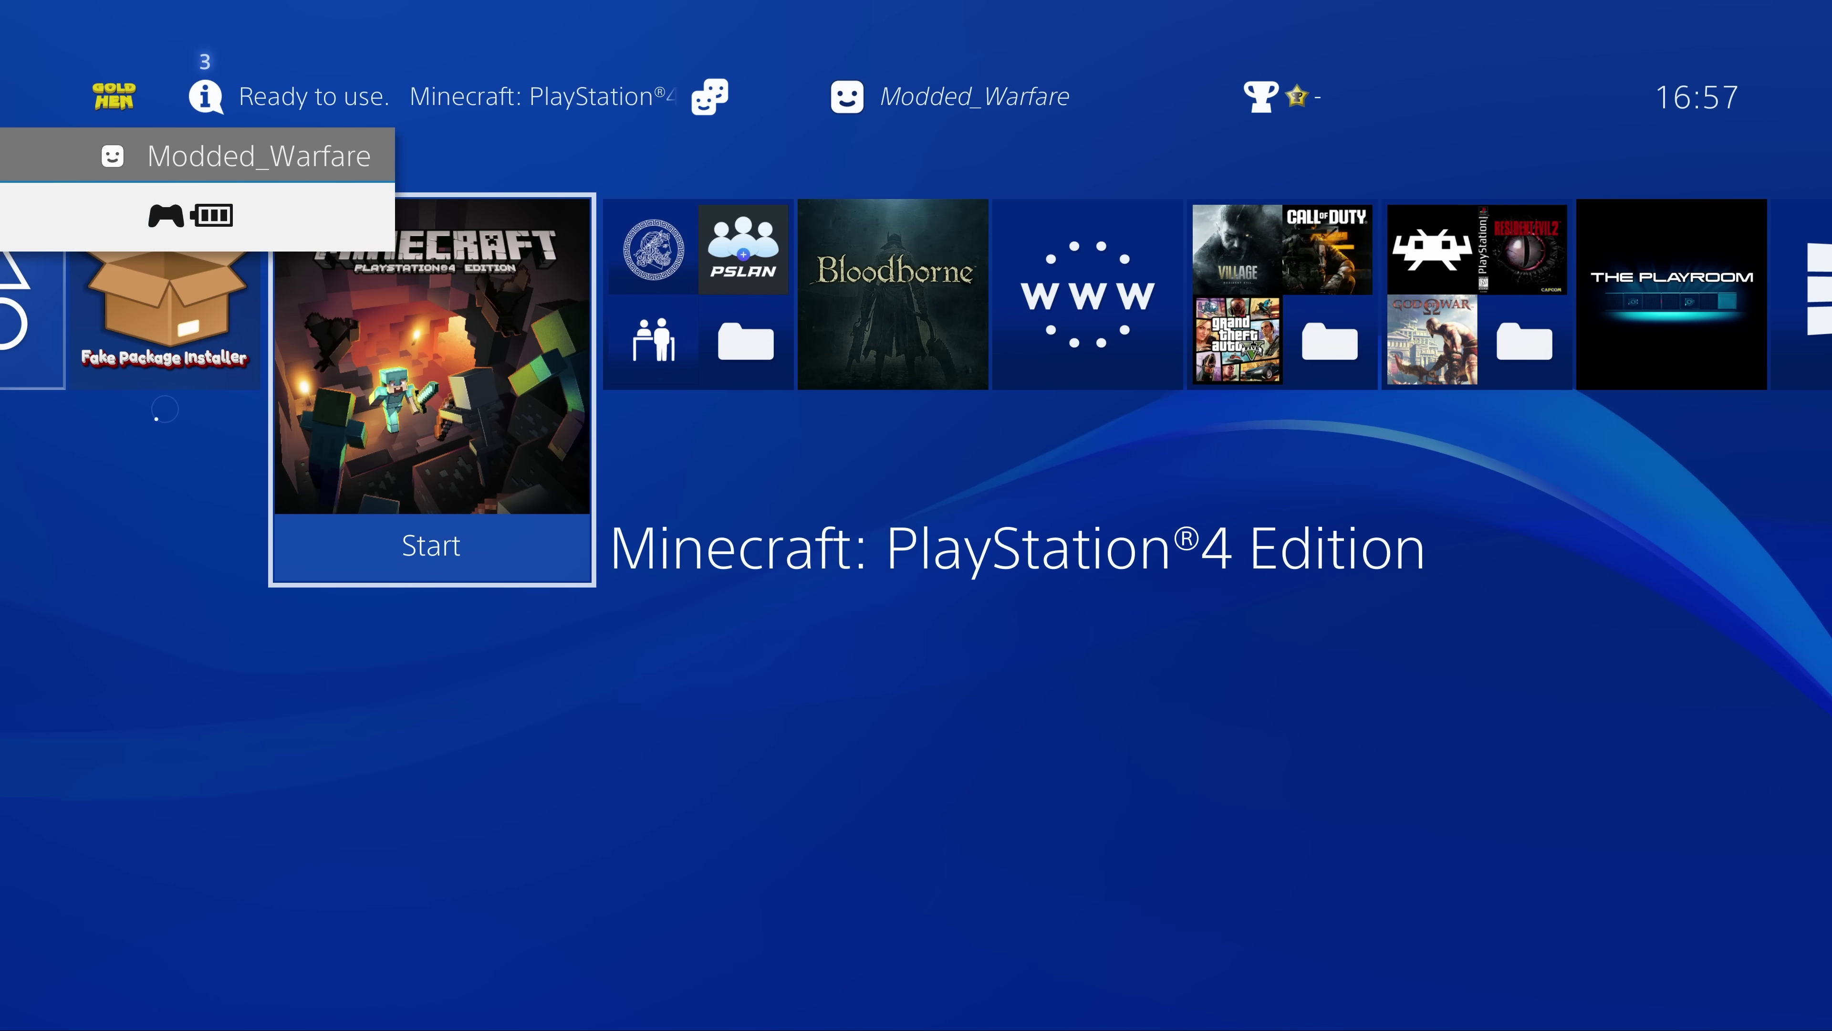
key(Left)
key(Return)
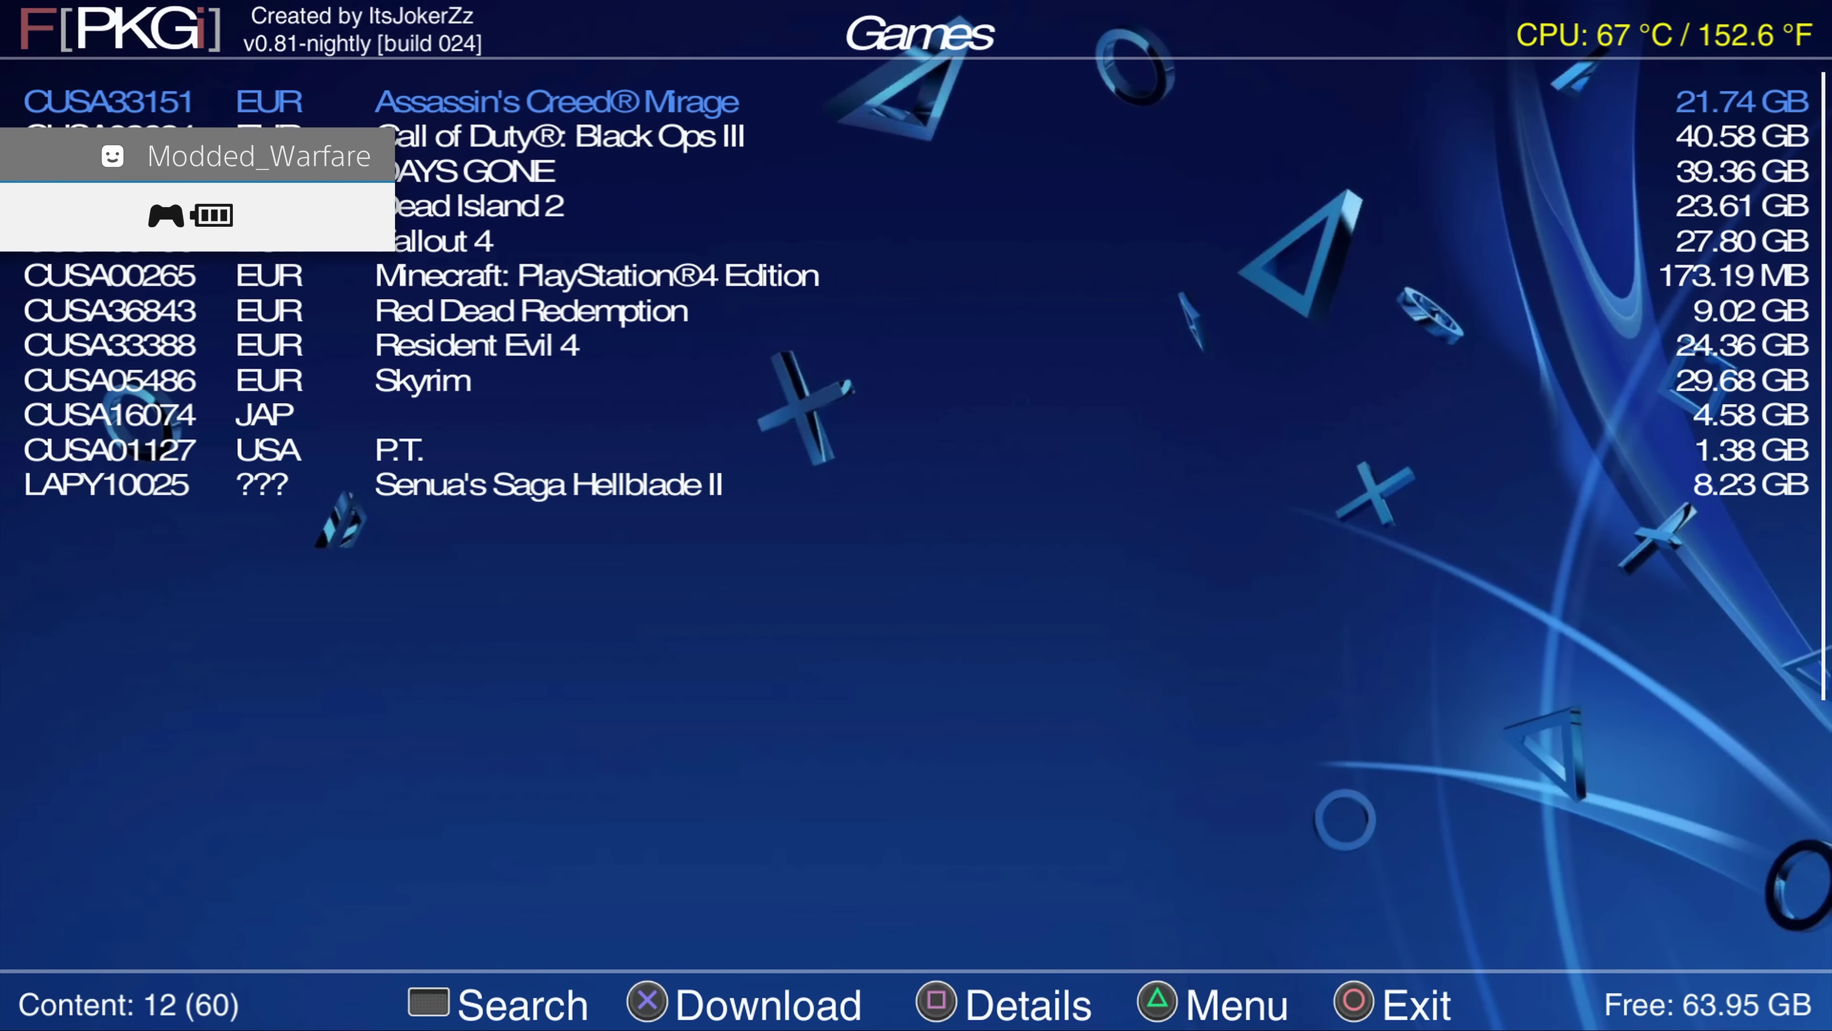
- Download and install P.T. (CUSA01127) from the Games list
key(Down)
key(Down)
key(Down)
key(Down)
key(Down)
key(Down)
key(Down)
key(Down)
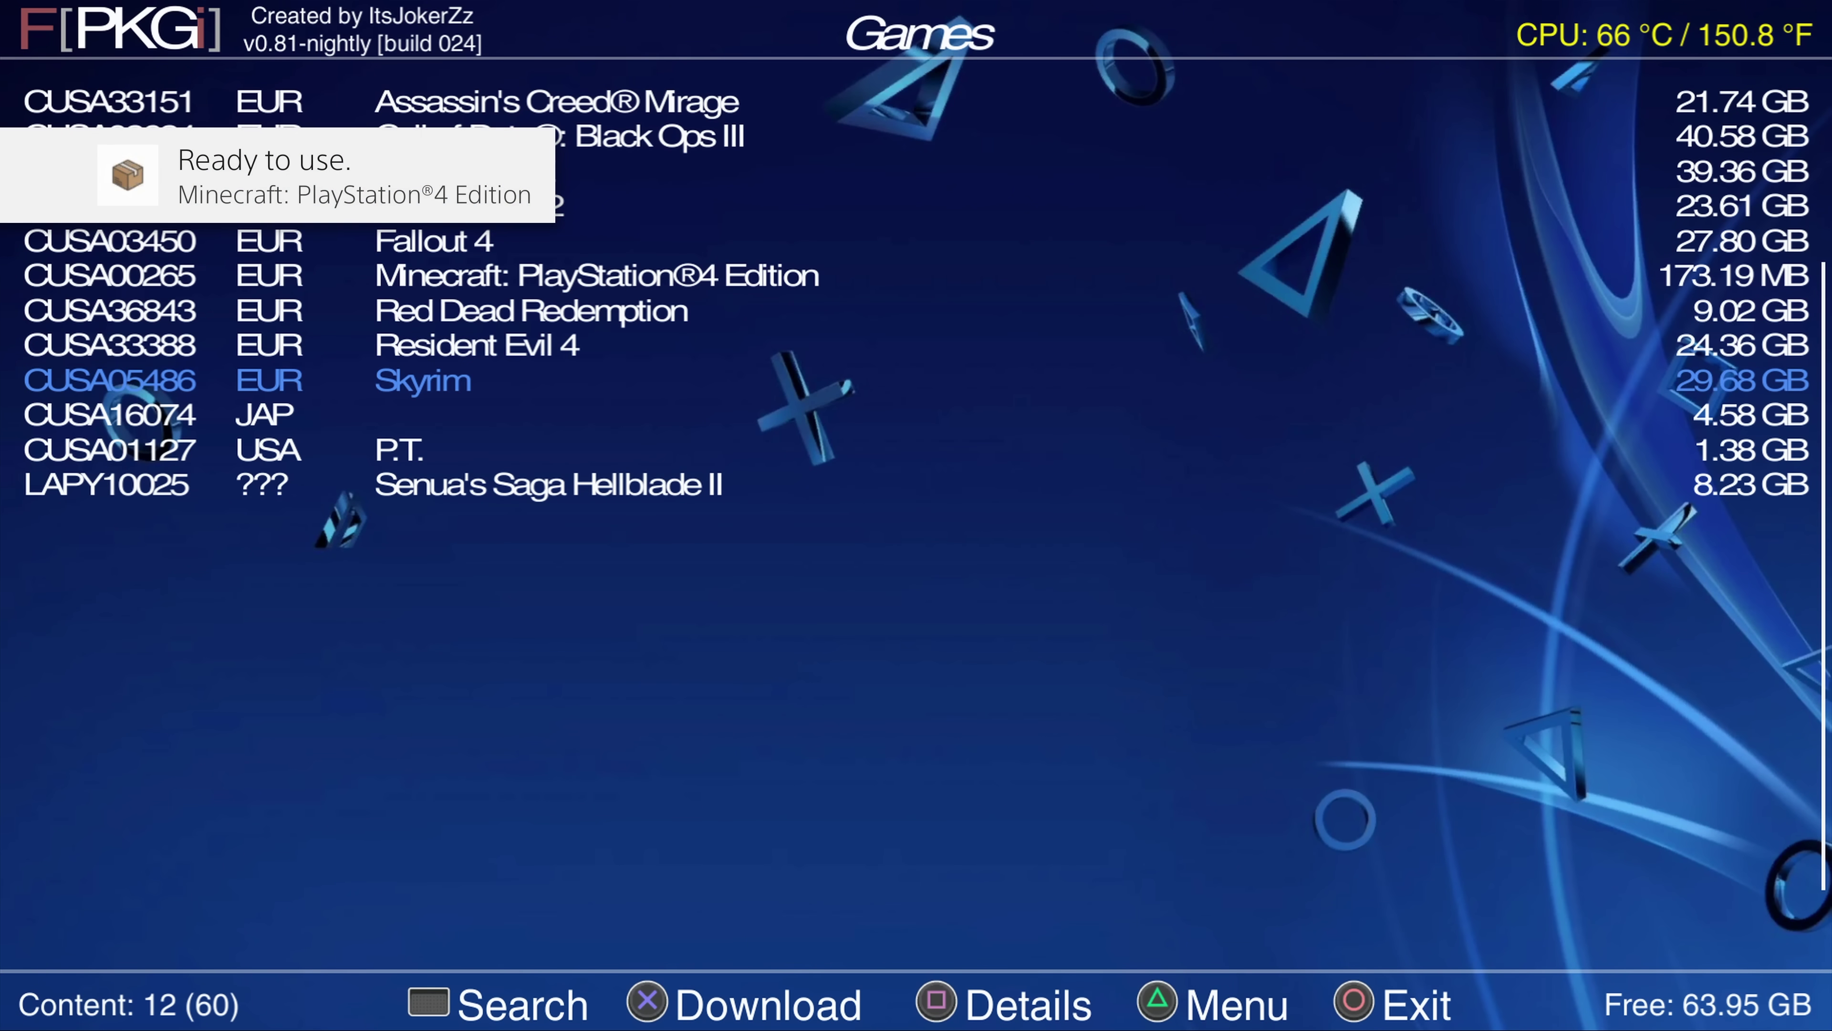
key(Down)
key(Down)
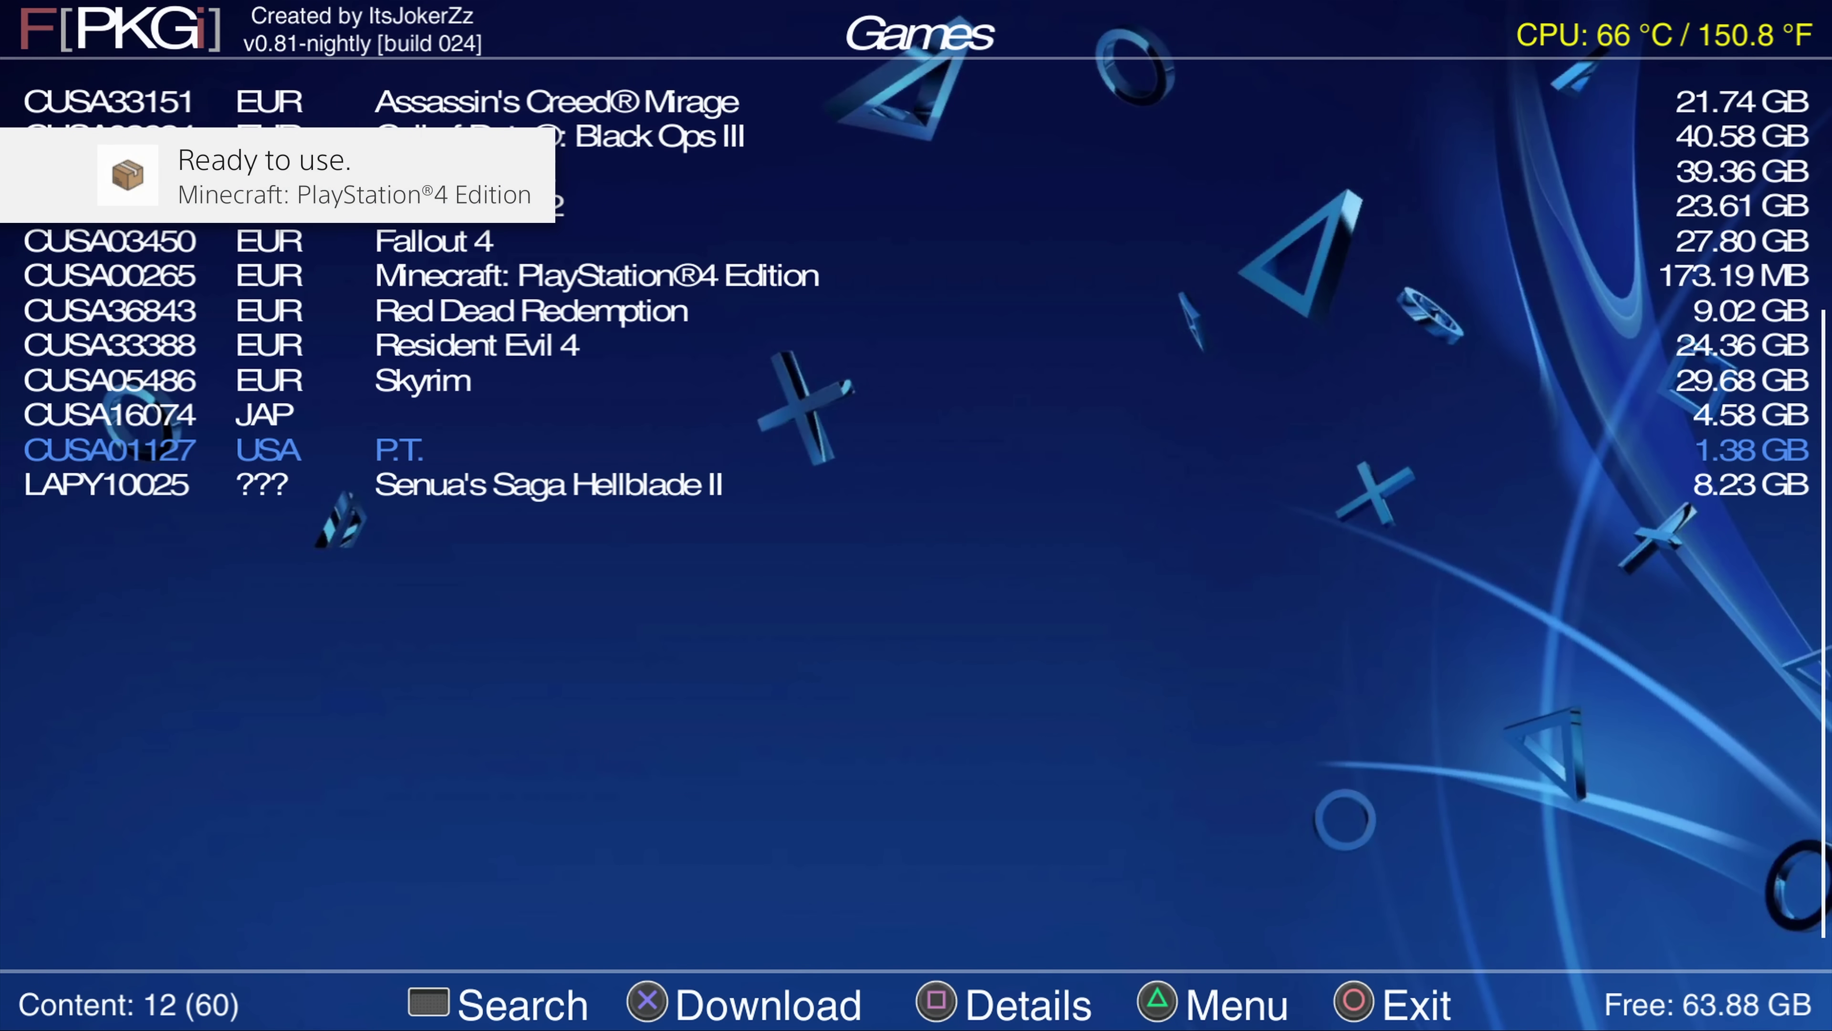
key(Return)
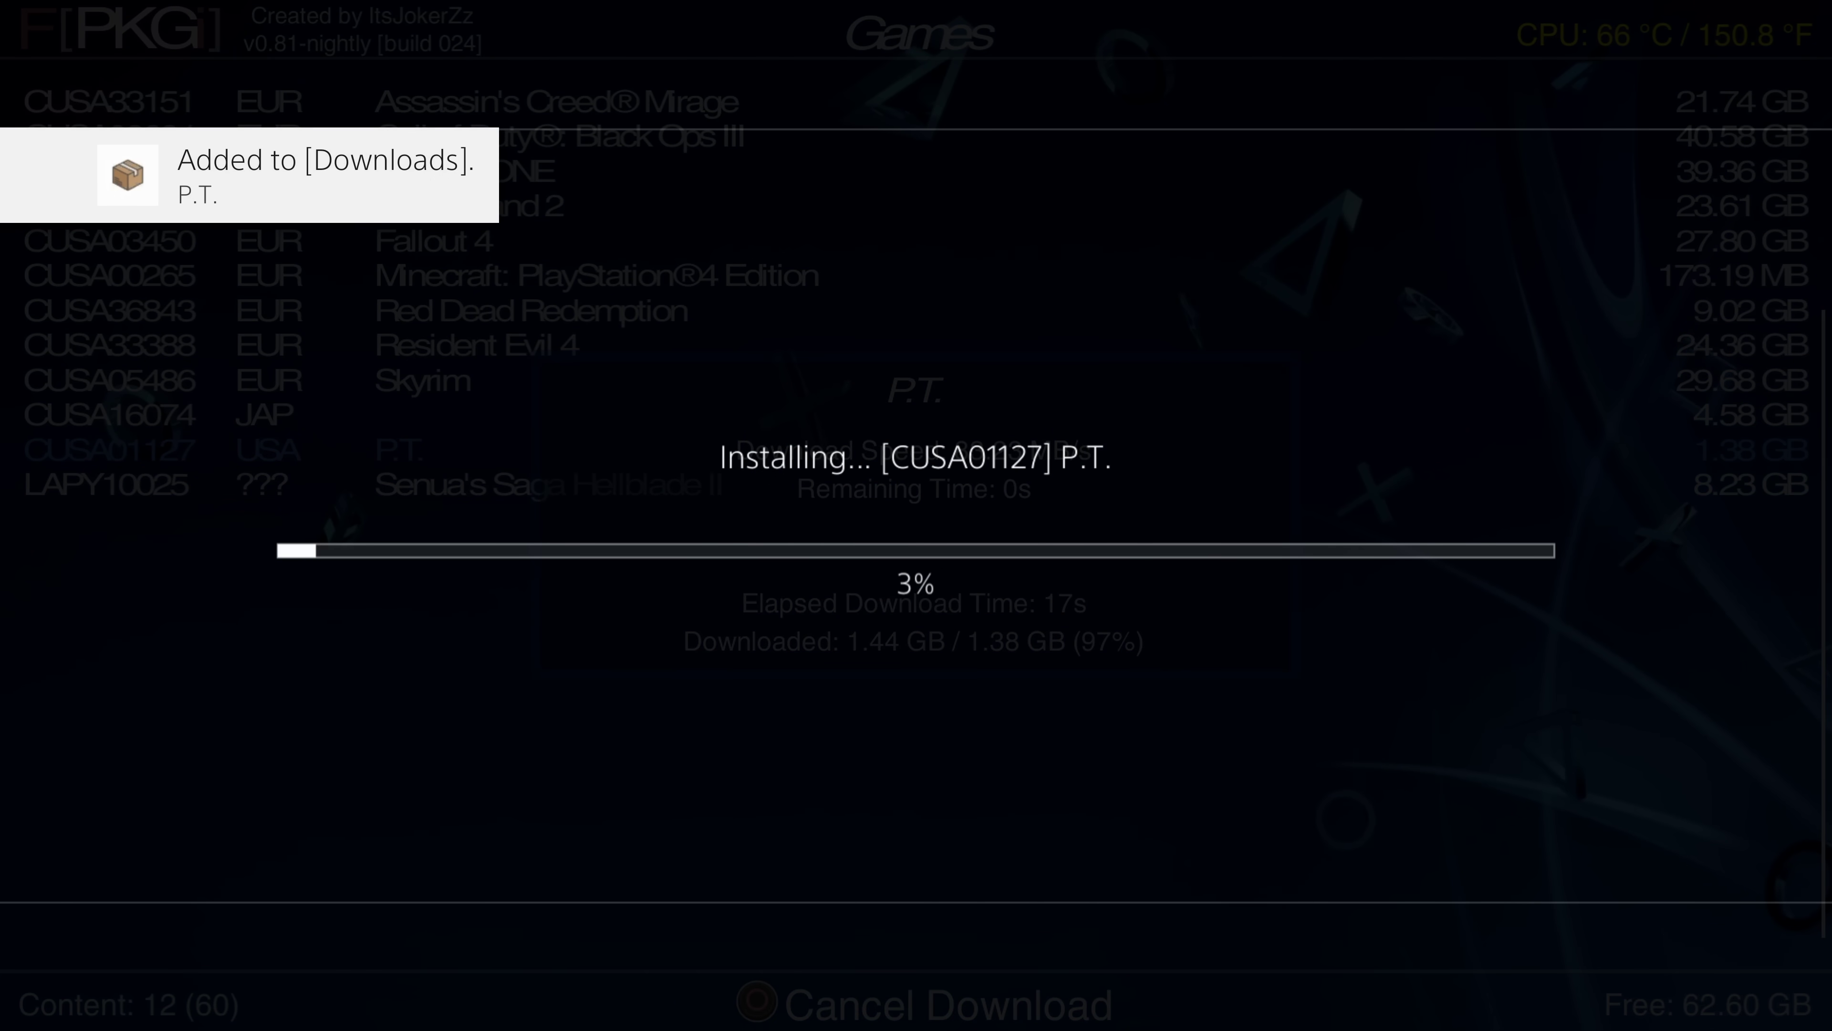
- Go past the Apps list to Updates, browse its entries and view the package details of ELDEN RING
key(Right)
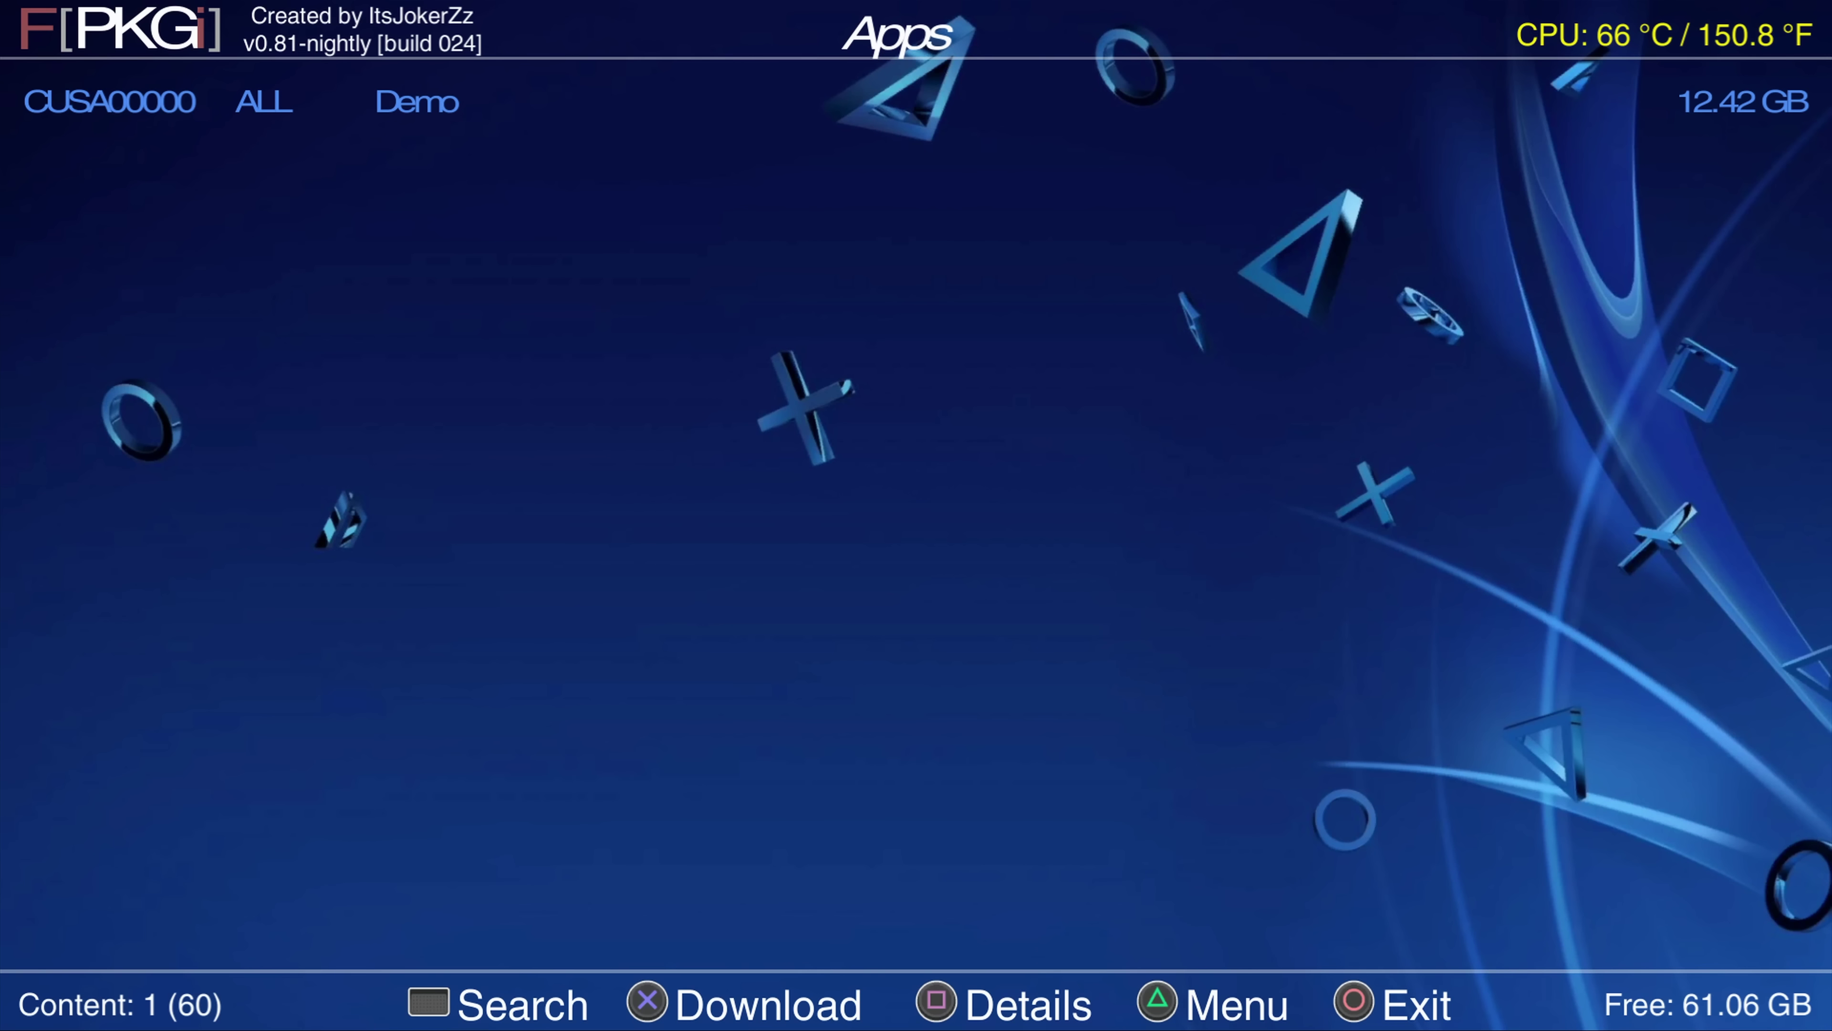
key(Right)
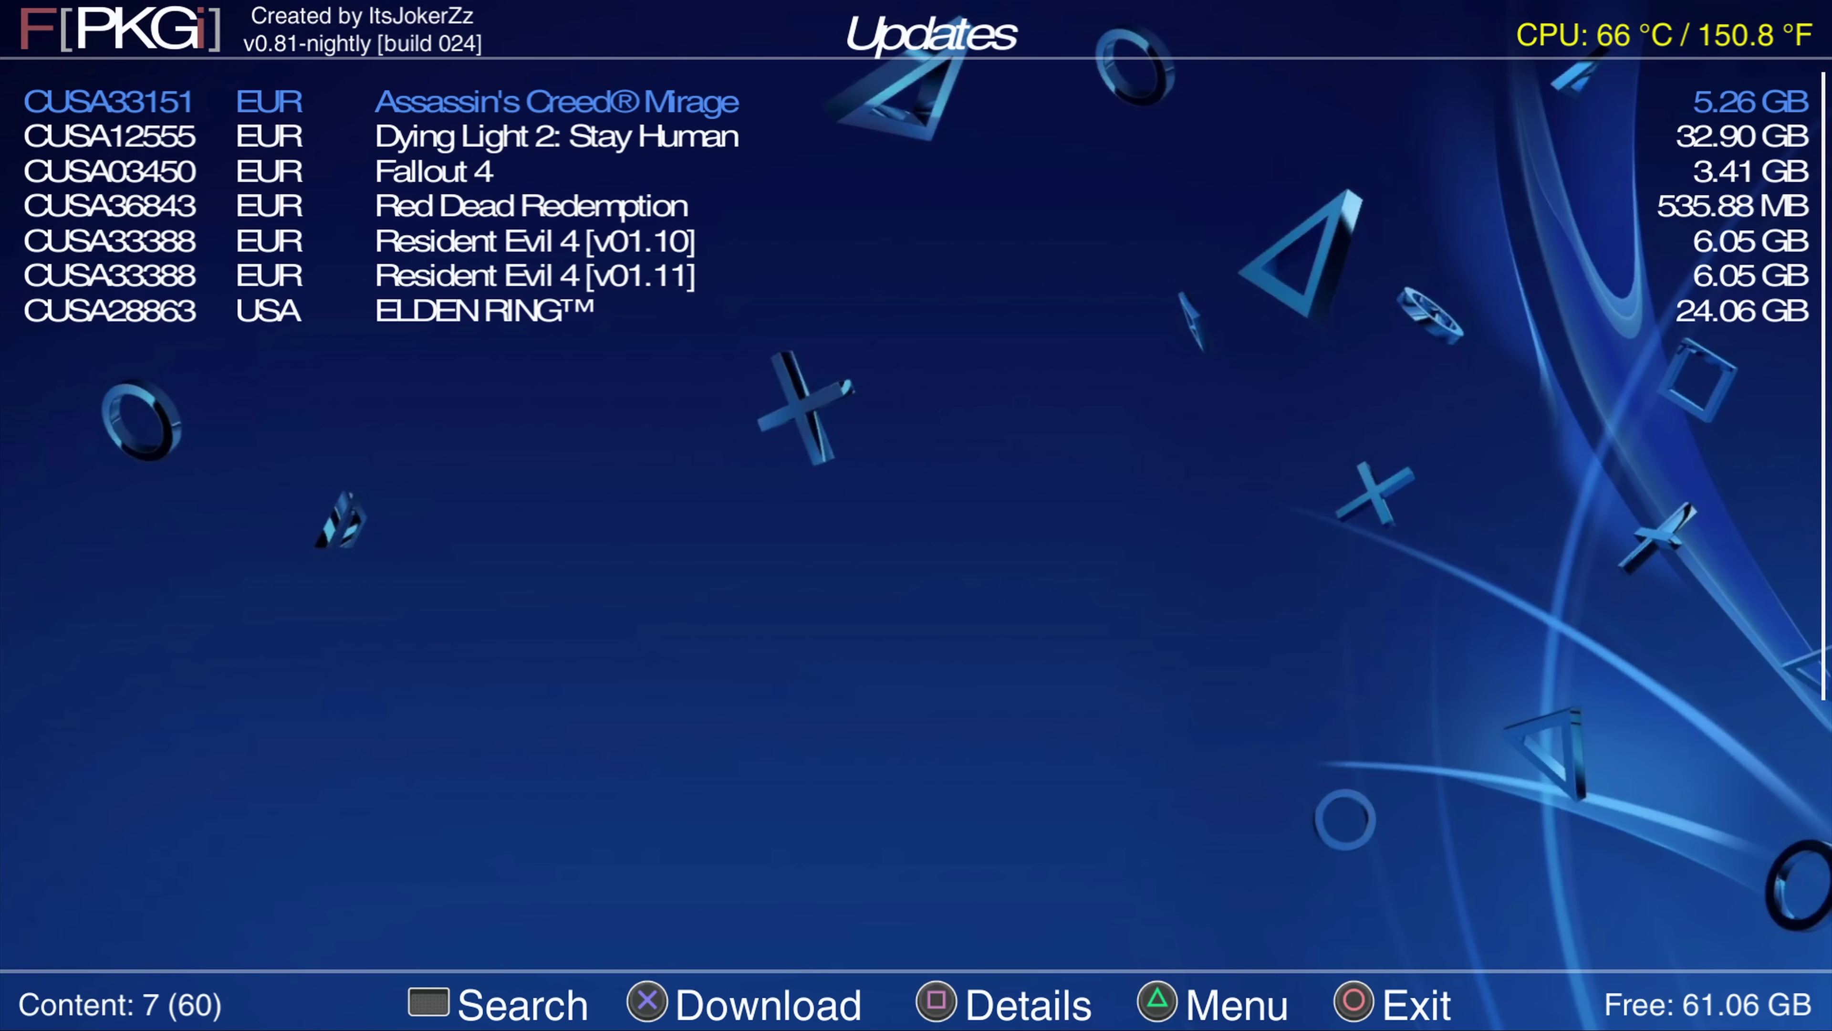
key(Down)
key(Down)
key(Down)
key(Down)
key(Down)
key(Down)
key(Up)
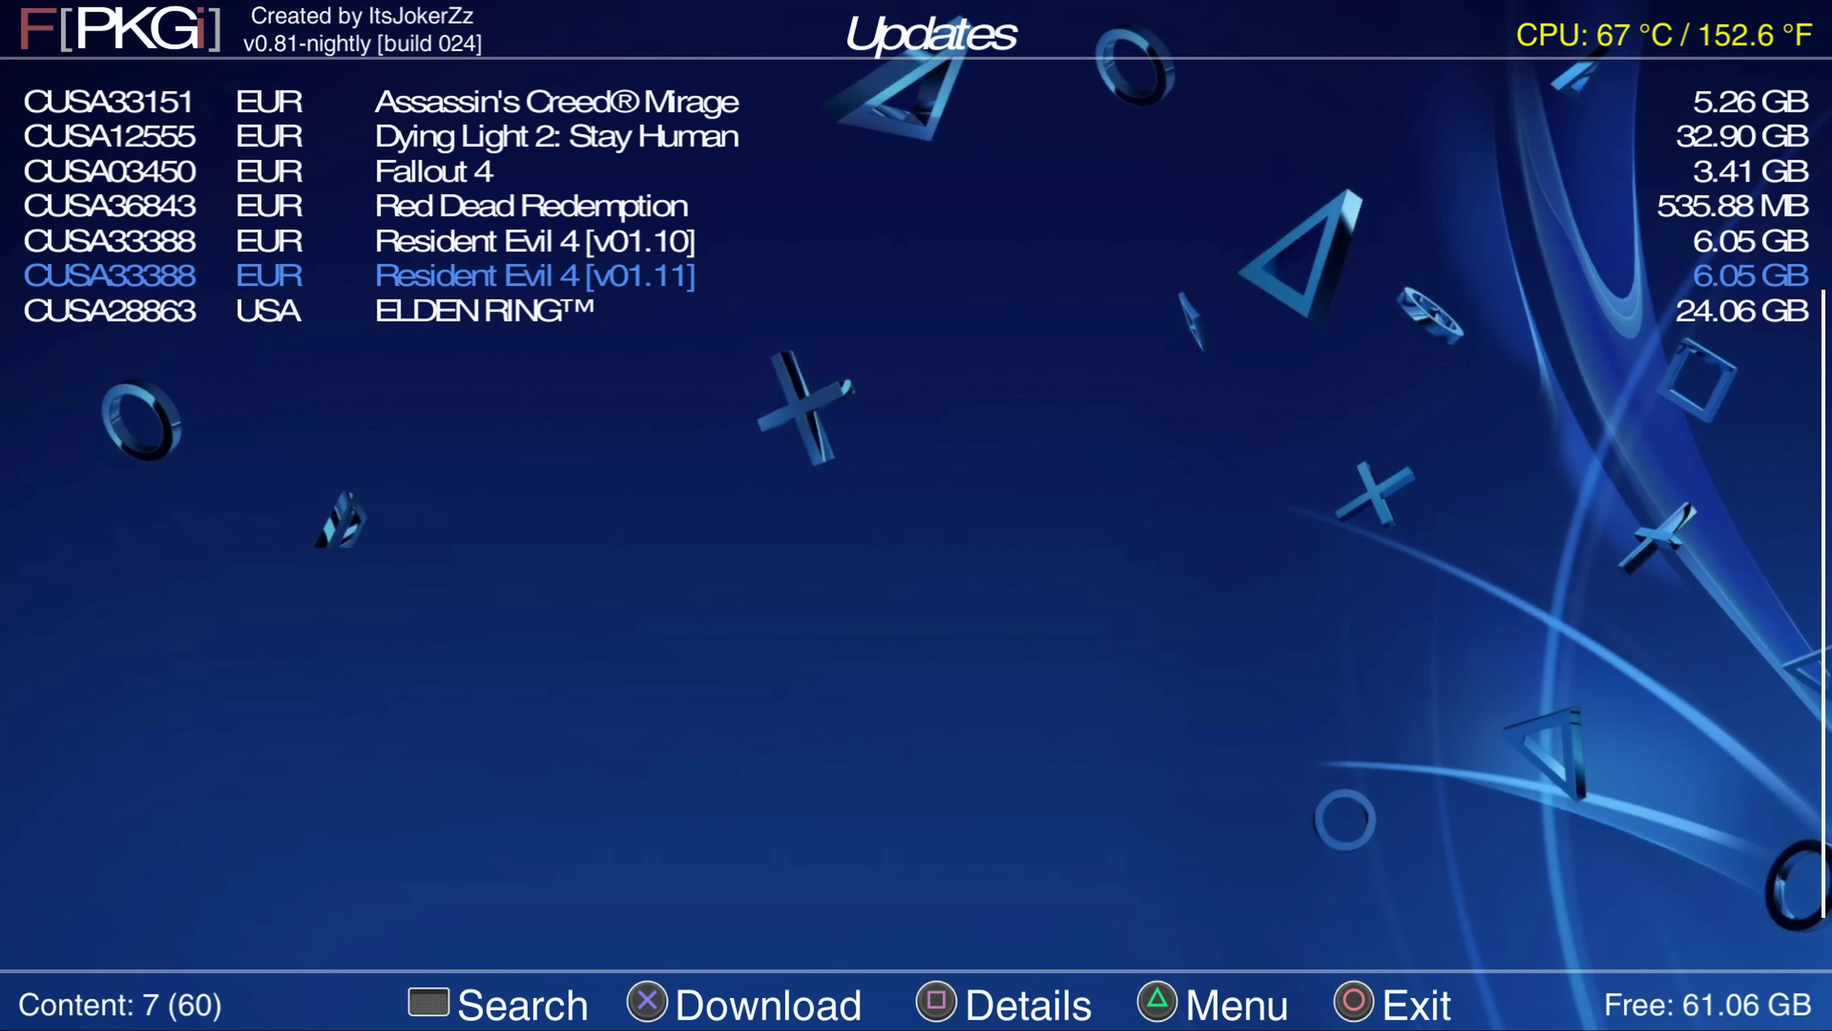
key(Down)
key(s)
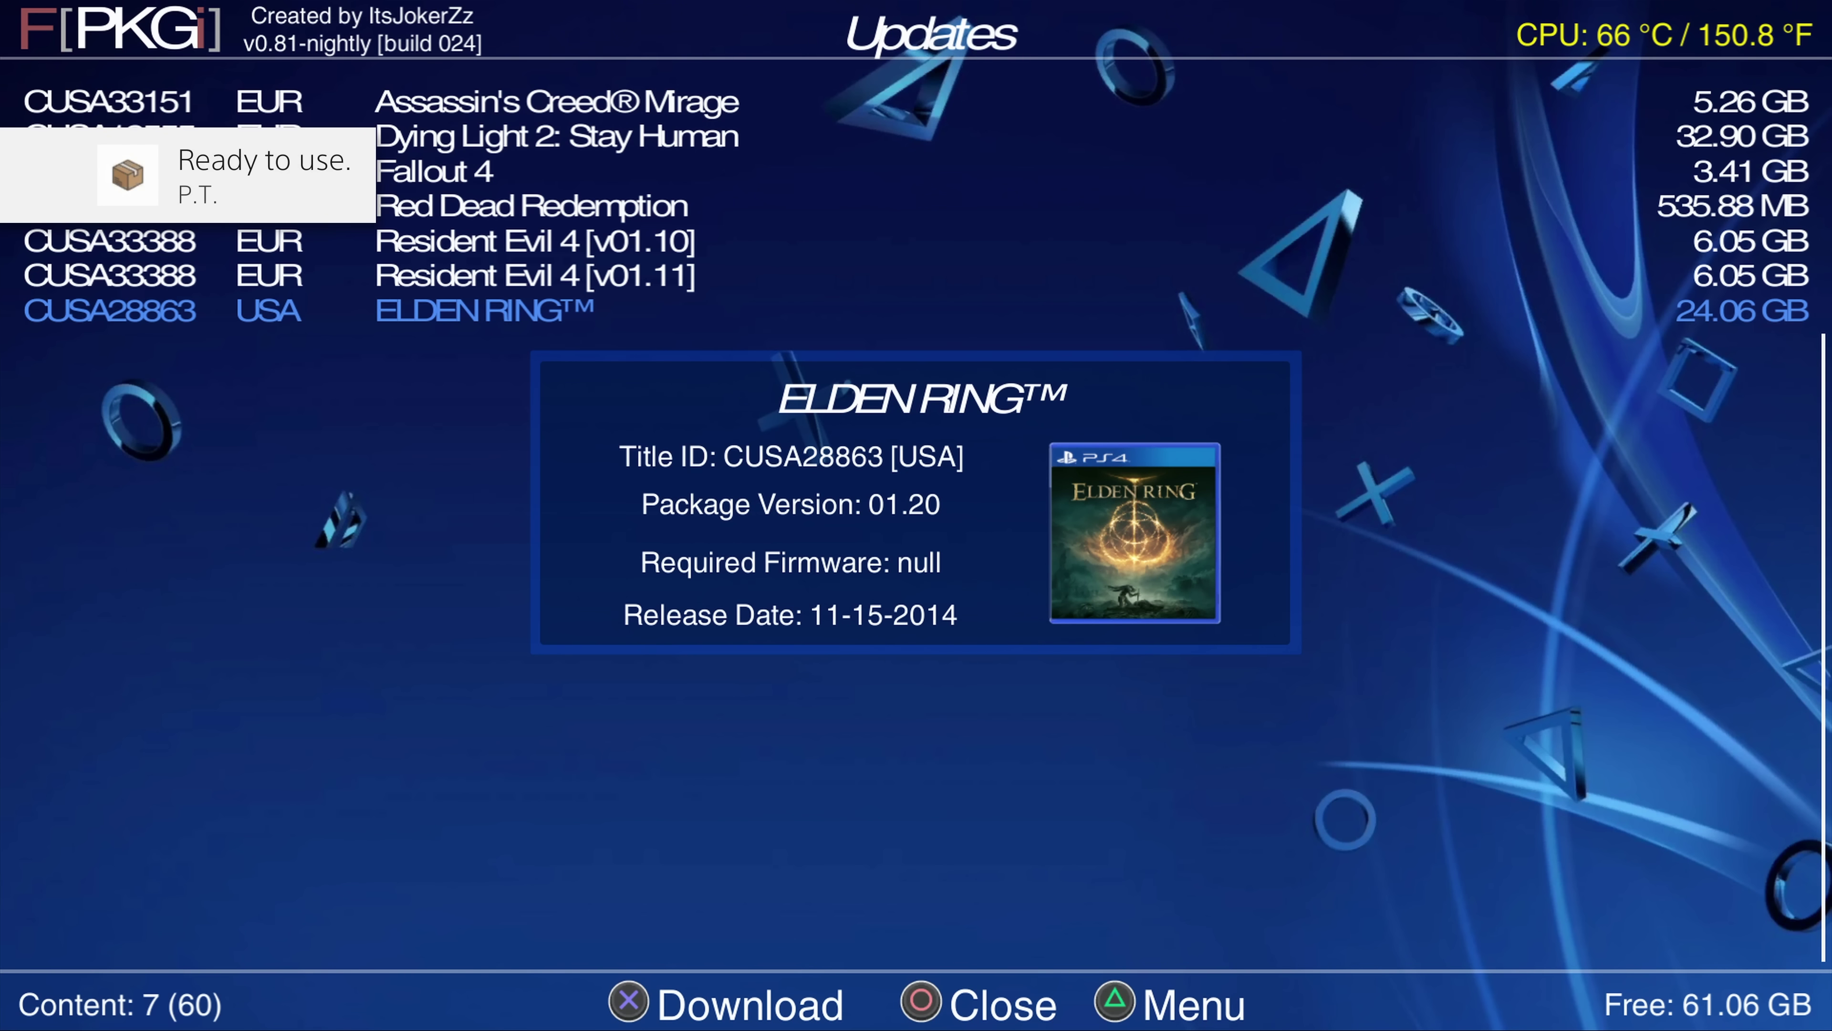
key(Escape)
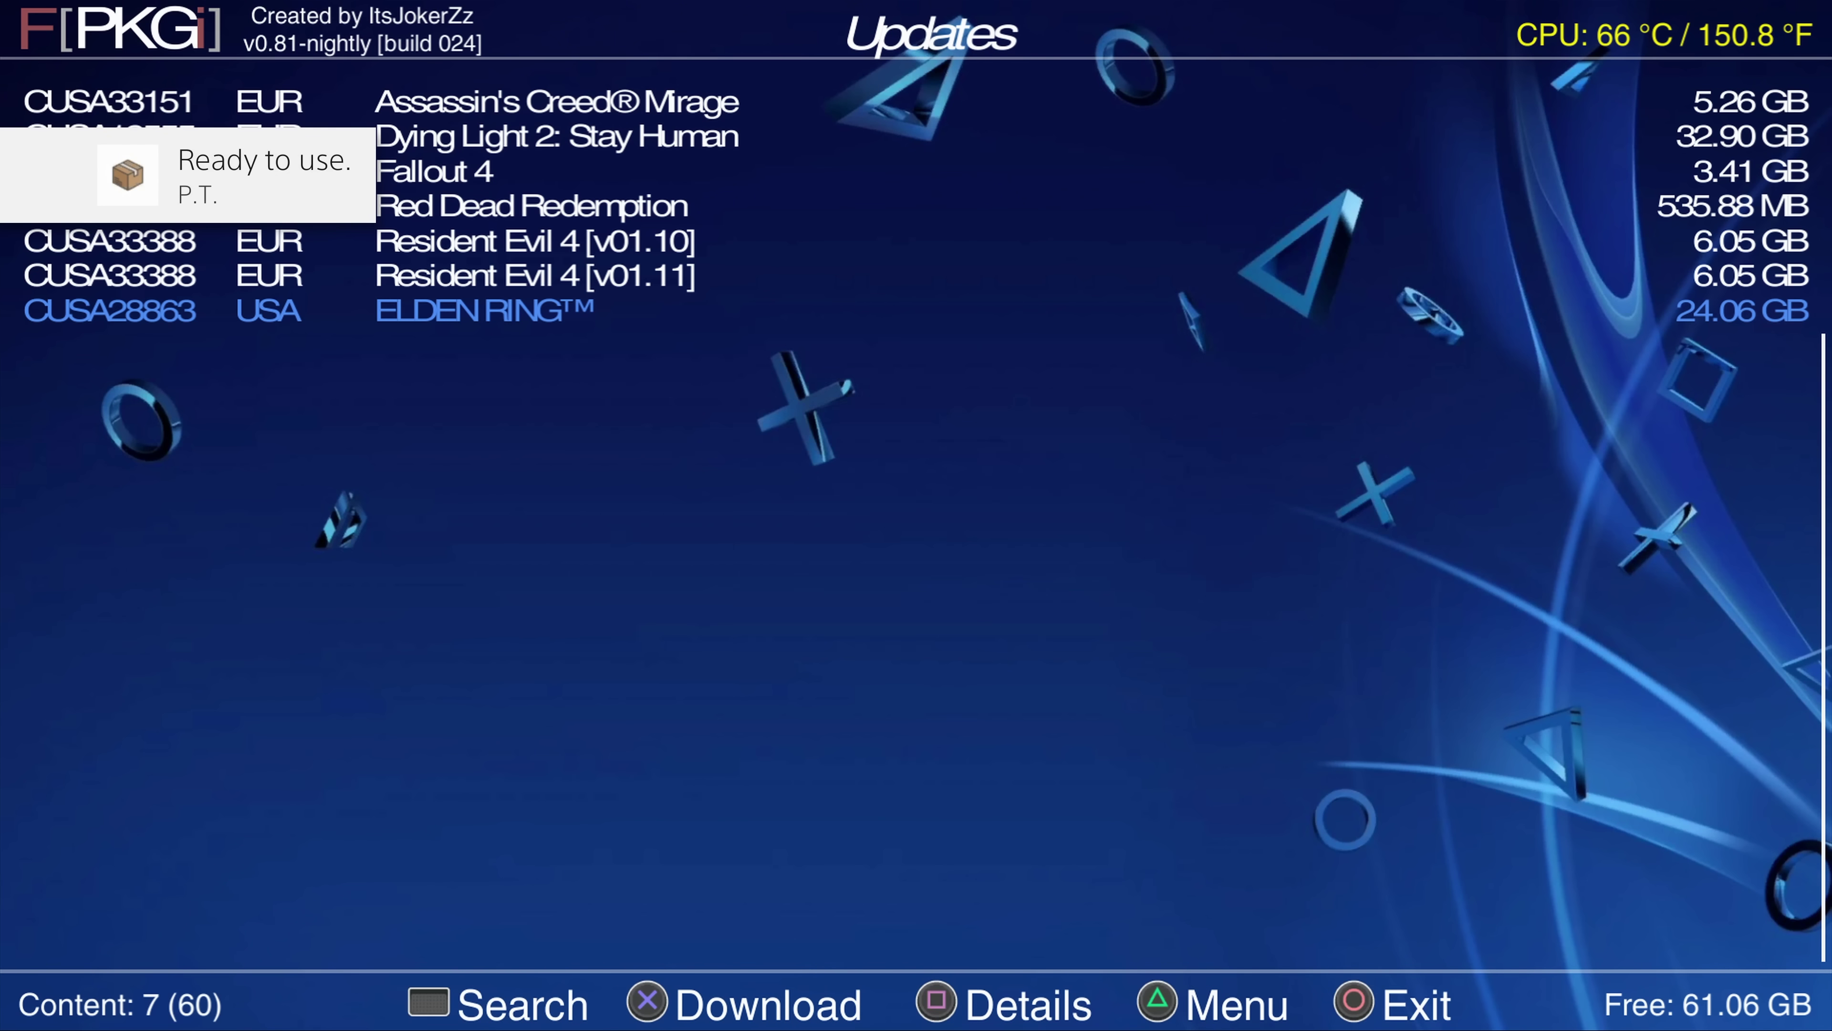
- View the package details of the Resident Evil 4 [v01.11] update, and close them
key(Up)
key(Up)
key(Down)
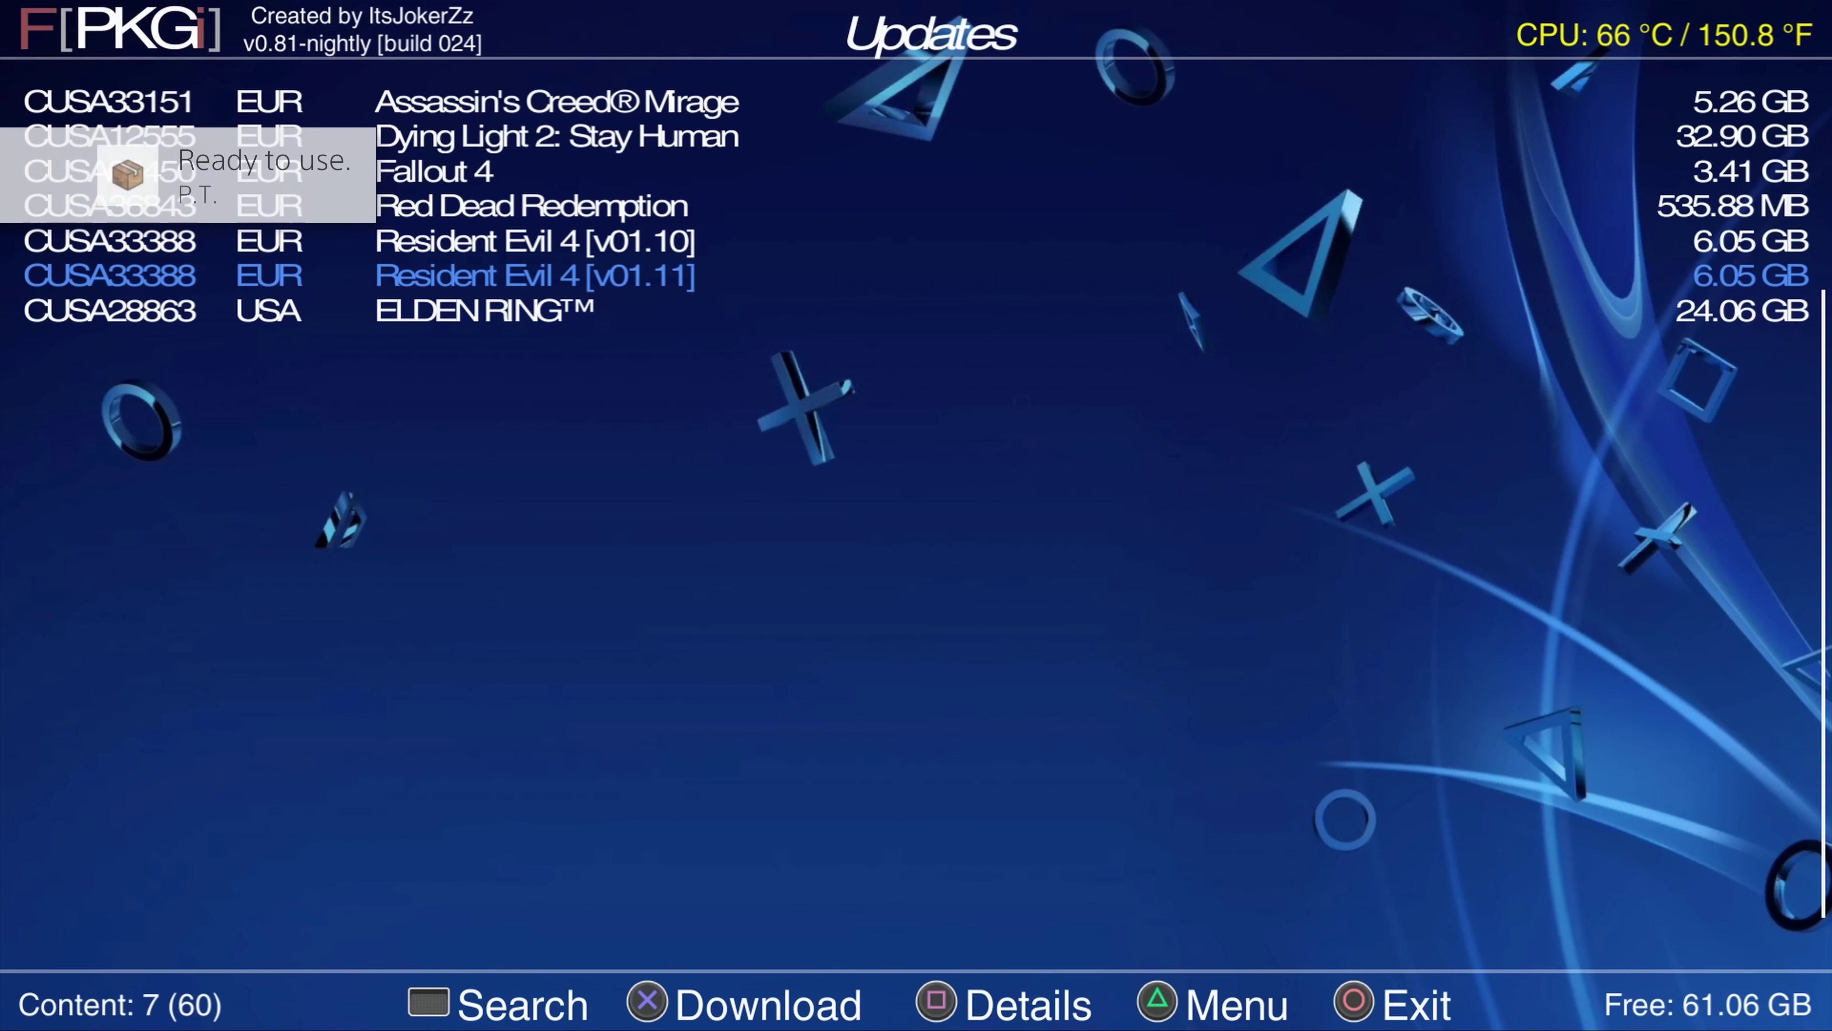
key(s)
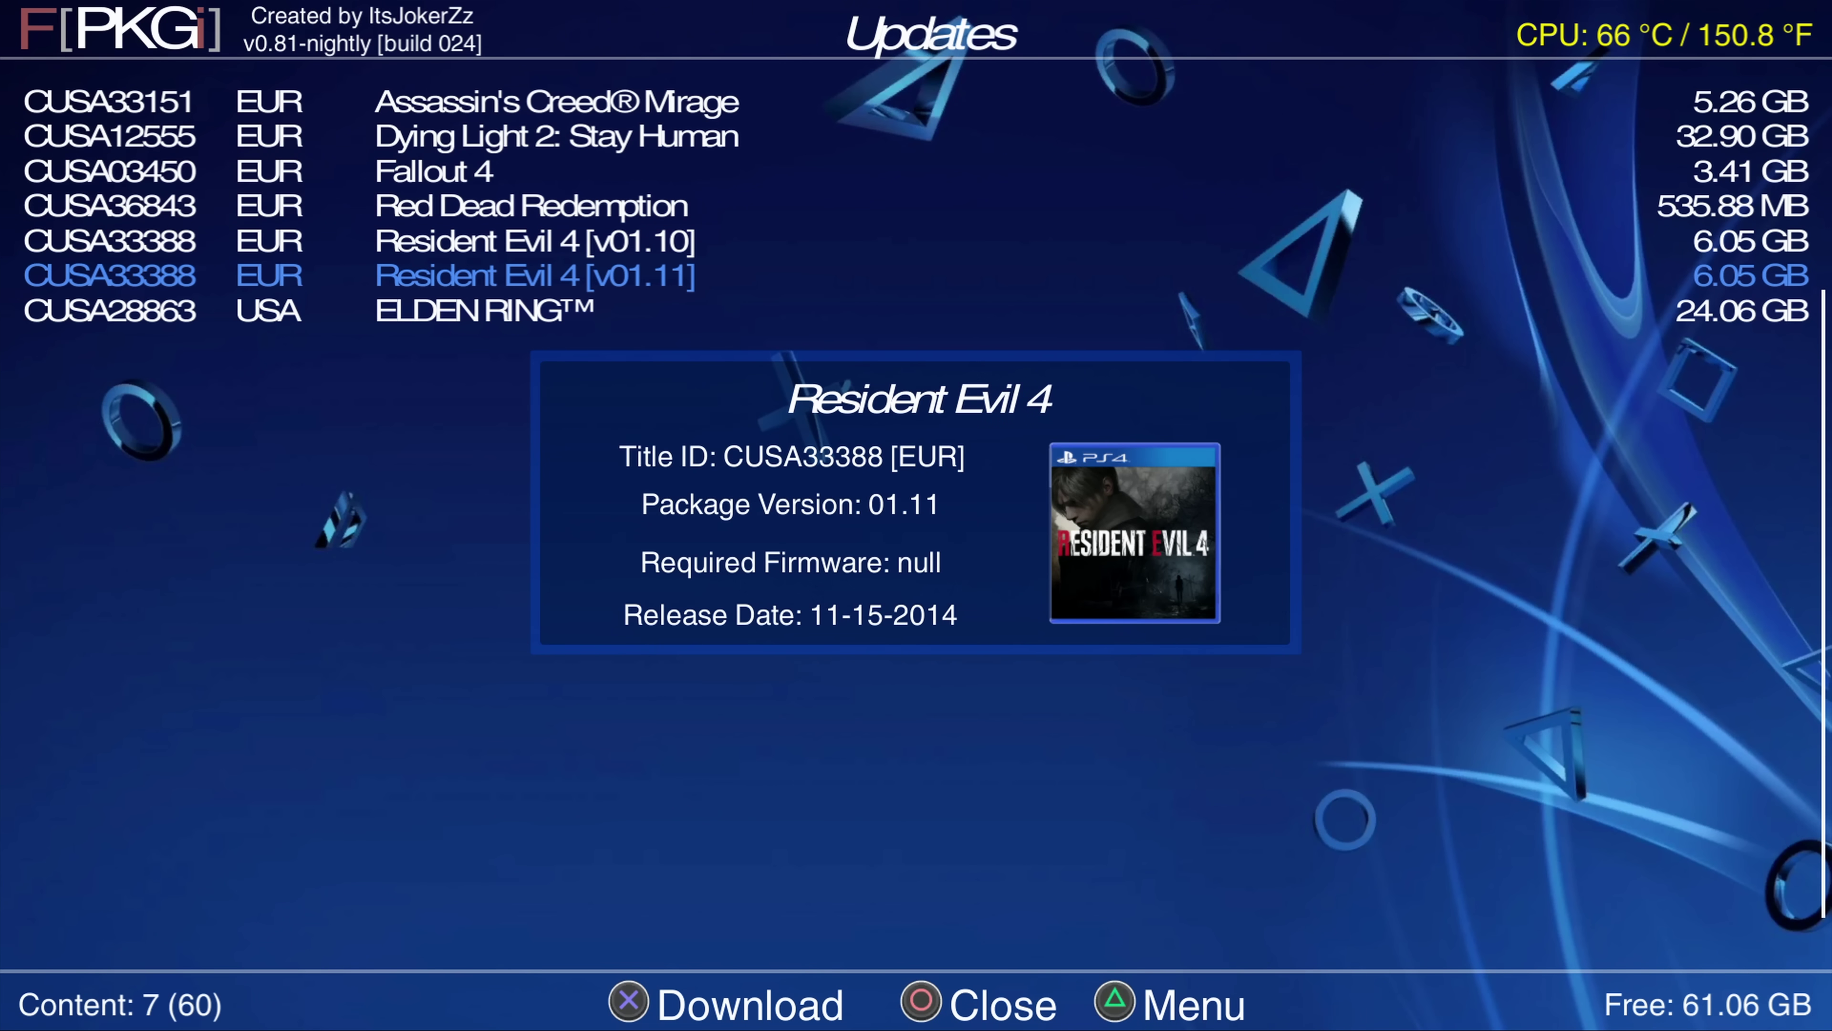
key(Escape)
- Open the DLCs list and view the package details of Fallout 4 - Far Harbor
key(Right)
key(Down)
key(Down)
key(Down)
key(Down)
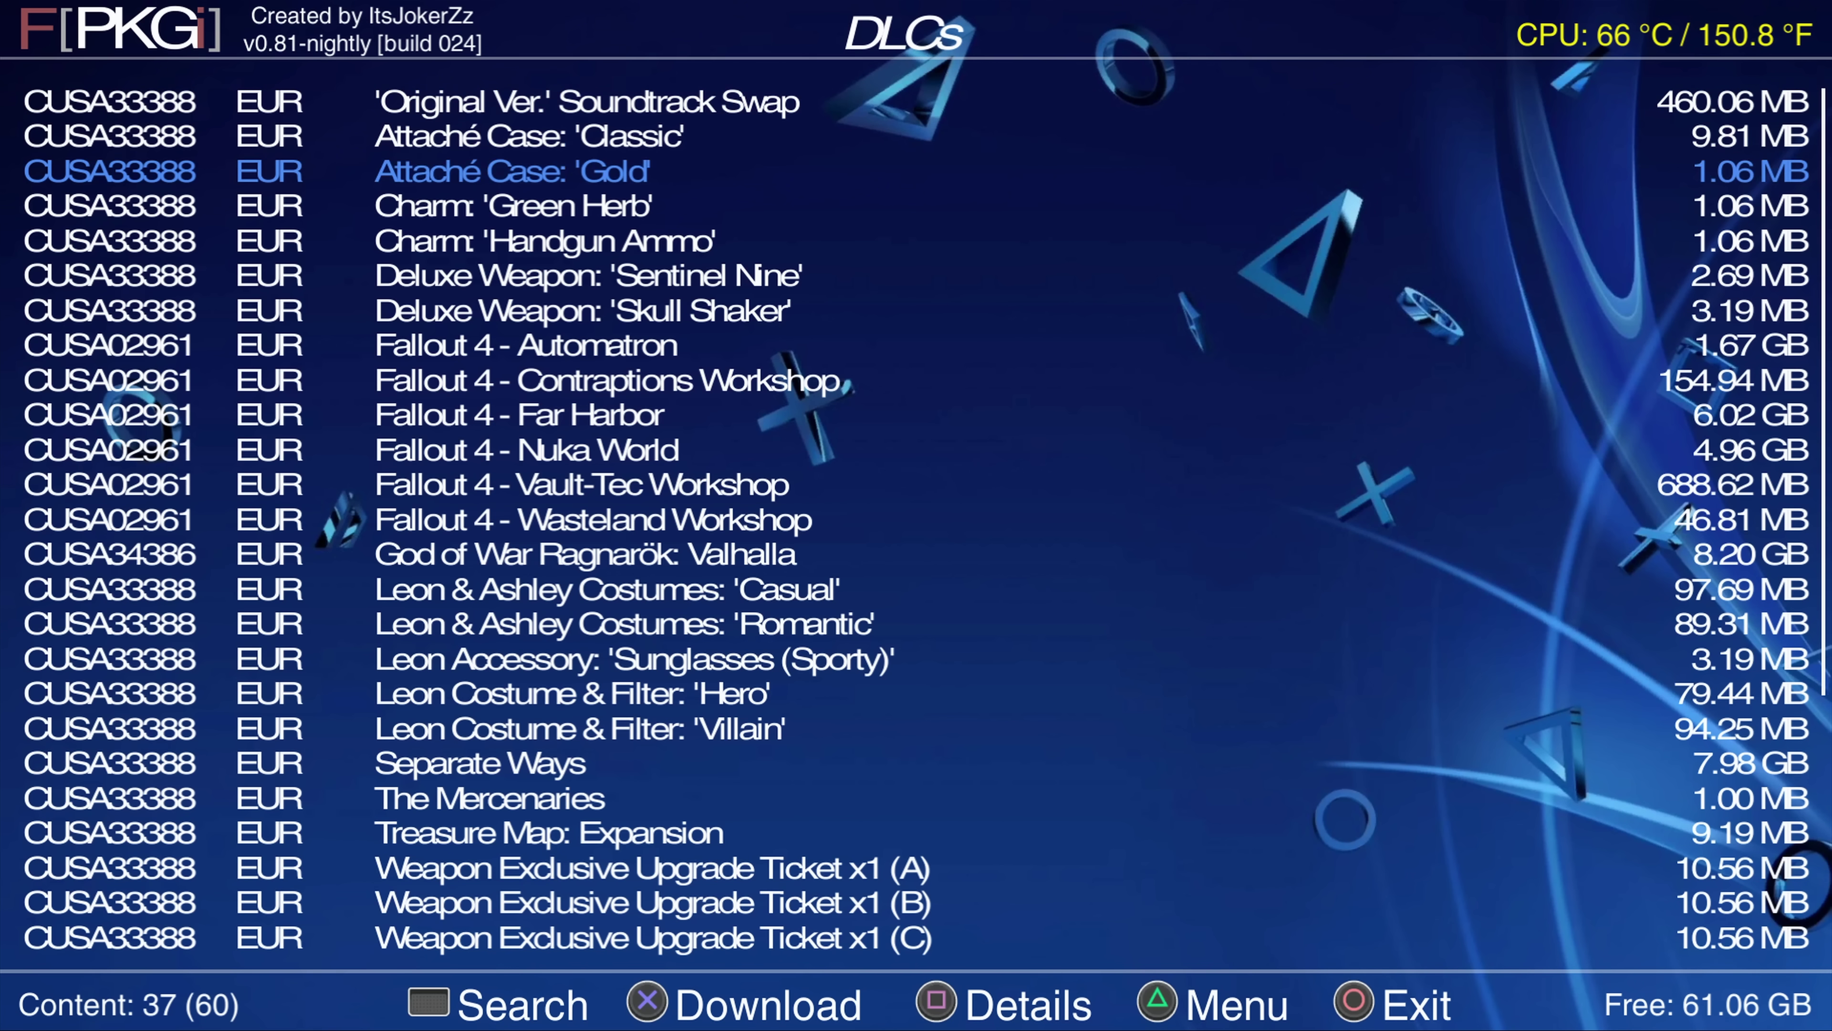
key(Down)
key(Down)
key(Down)
key(Down)
key(Down)
key(s)
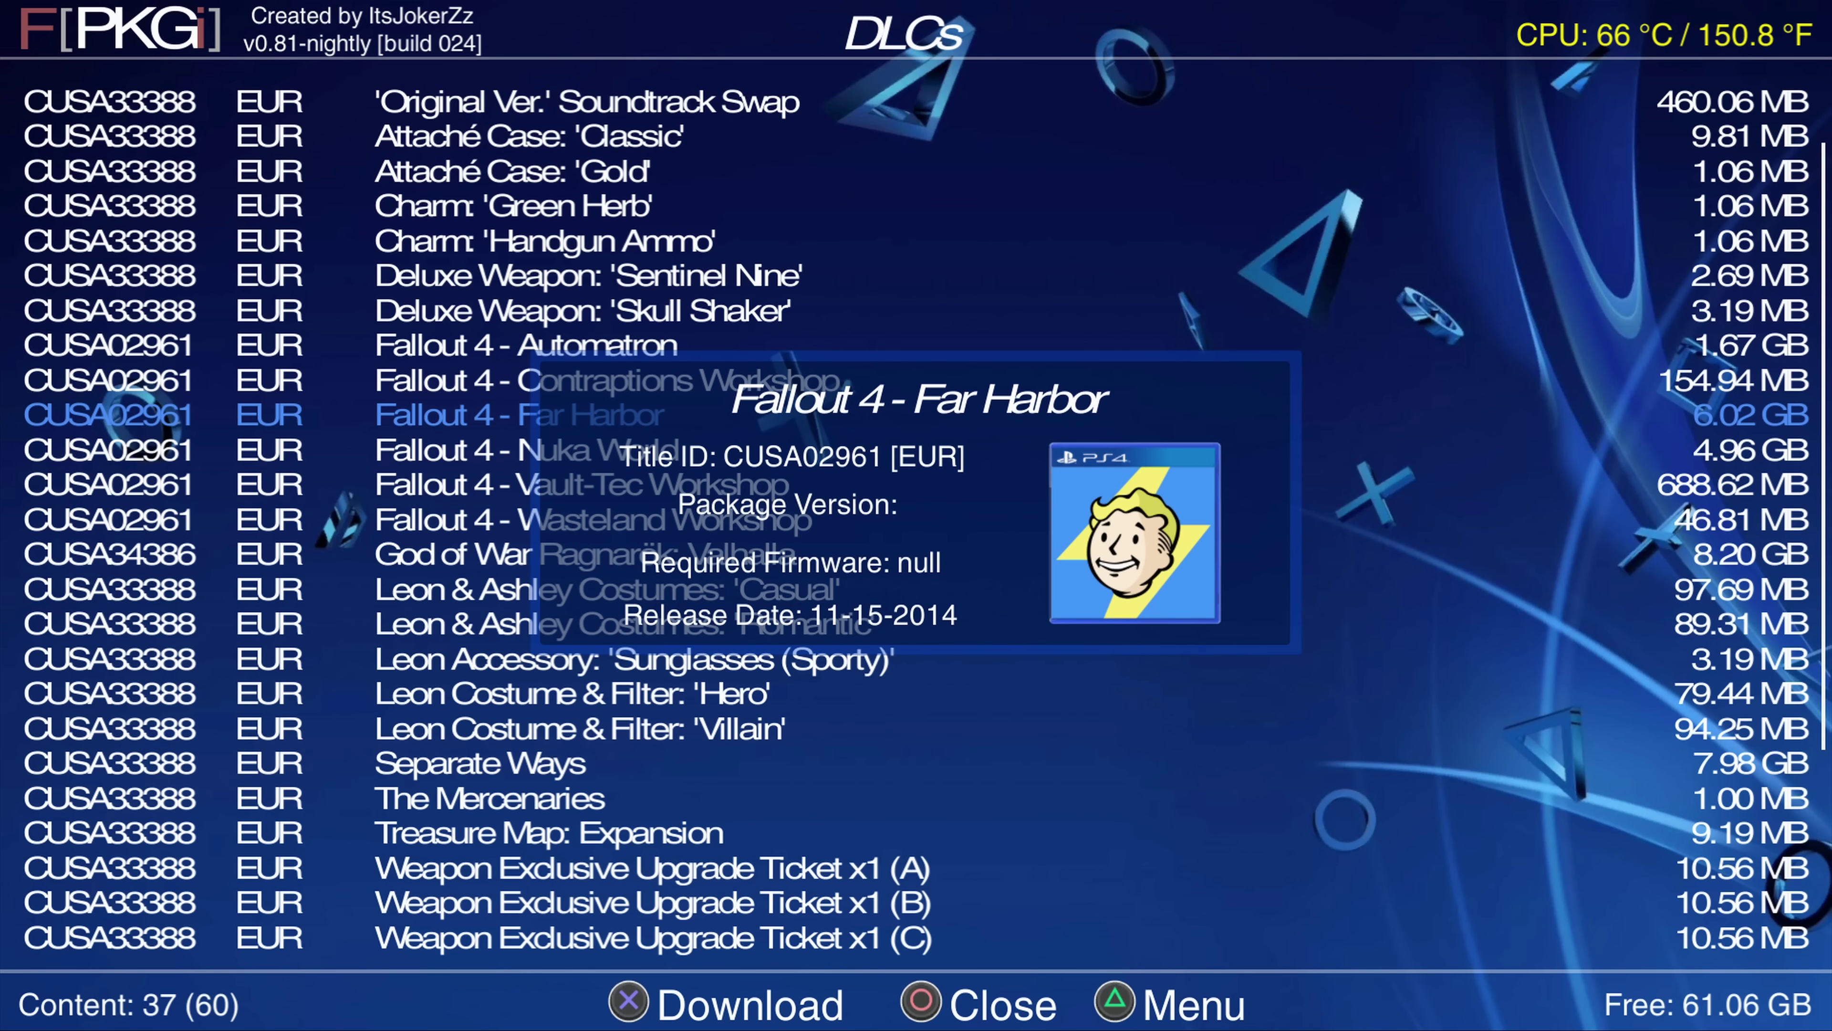
key(Escape)
- Browse the remaining DLC entries through to the Weapon Exclusive Upgrade Tickets
key(Down)
key(Down)
key(Down)
key(Down)
key(Down)
key(Down)
key(Down)
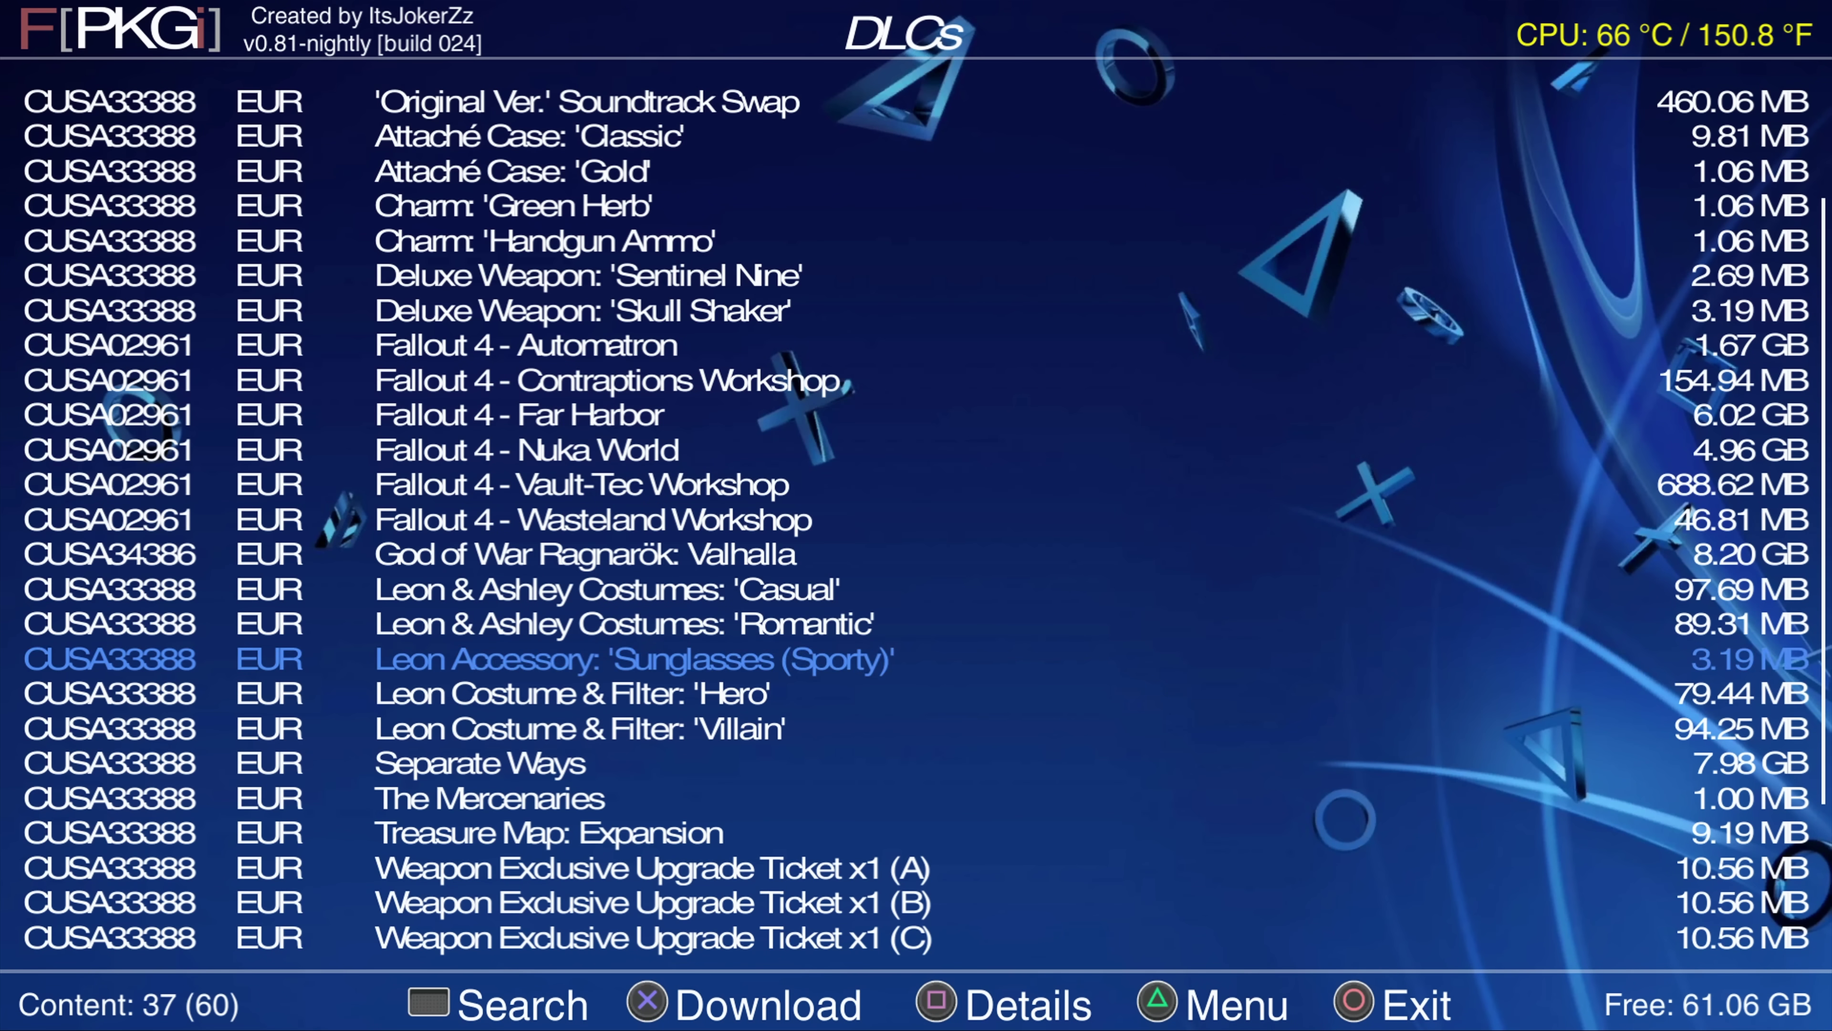
key(Down)
key(Down)
key(Down)
key(Down)
key(Down)
key(Down)
key(Down)
key(Down)
key(Down)
key(Down)
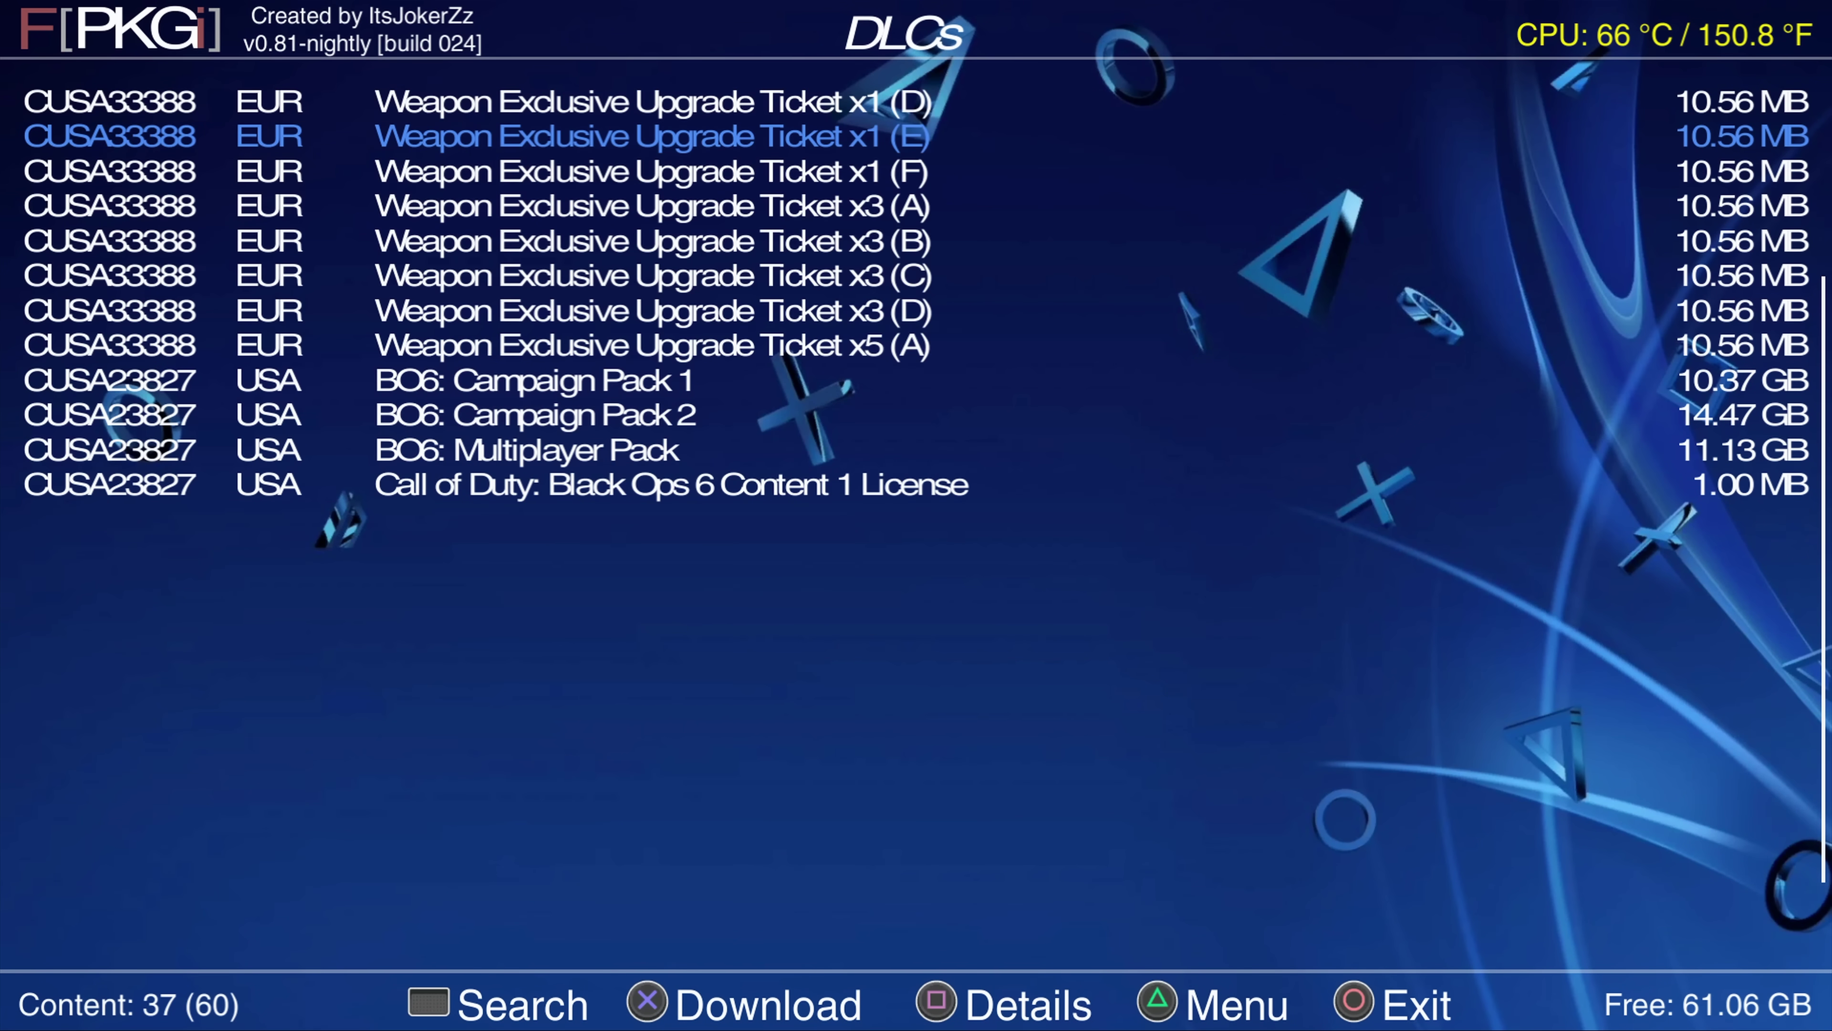
- Look through the content categories that follow DLCs, including the Homebrew list
key(Right)
key(Left)
key(Right)
key(Right)
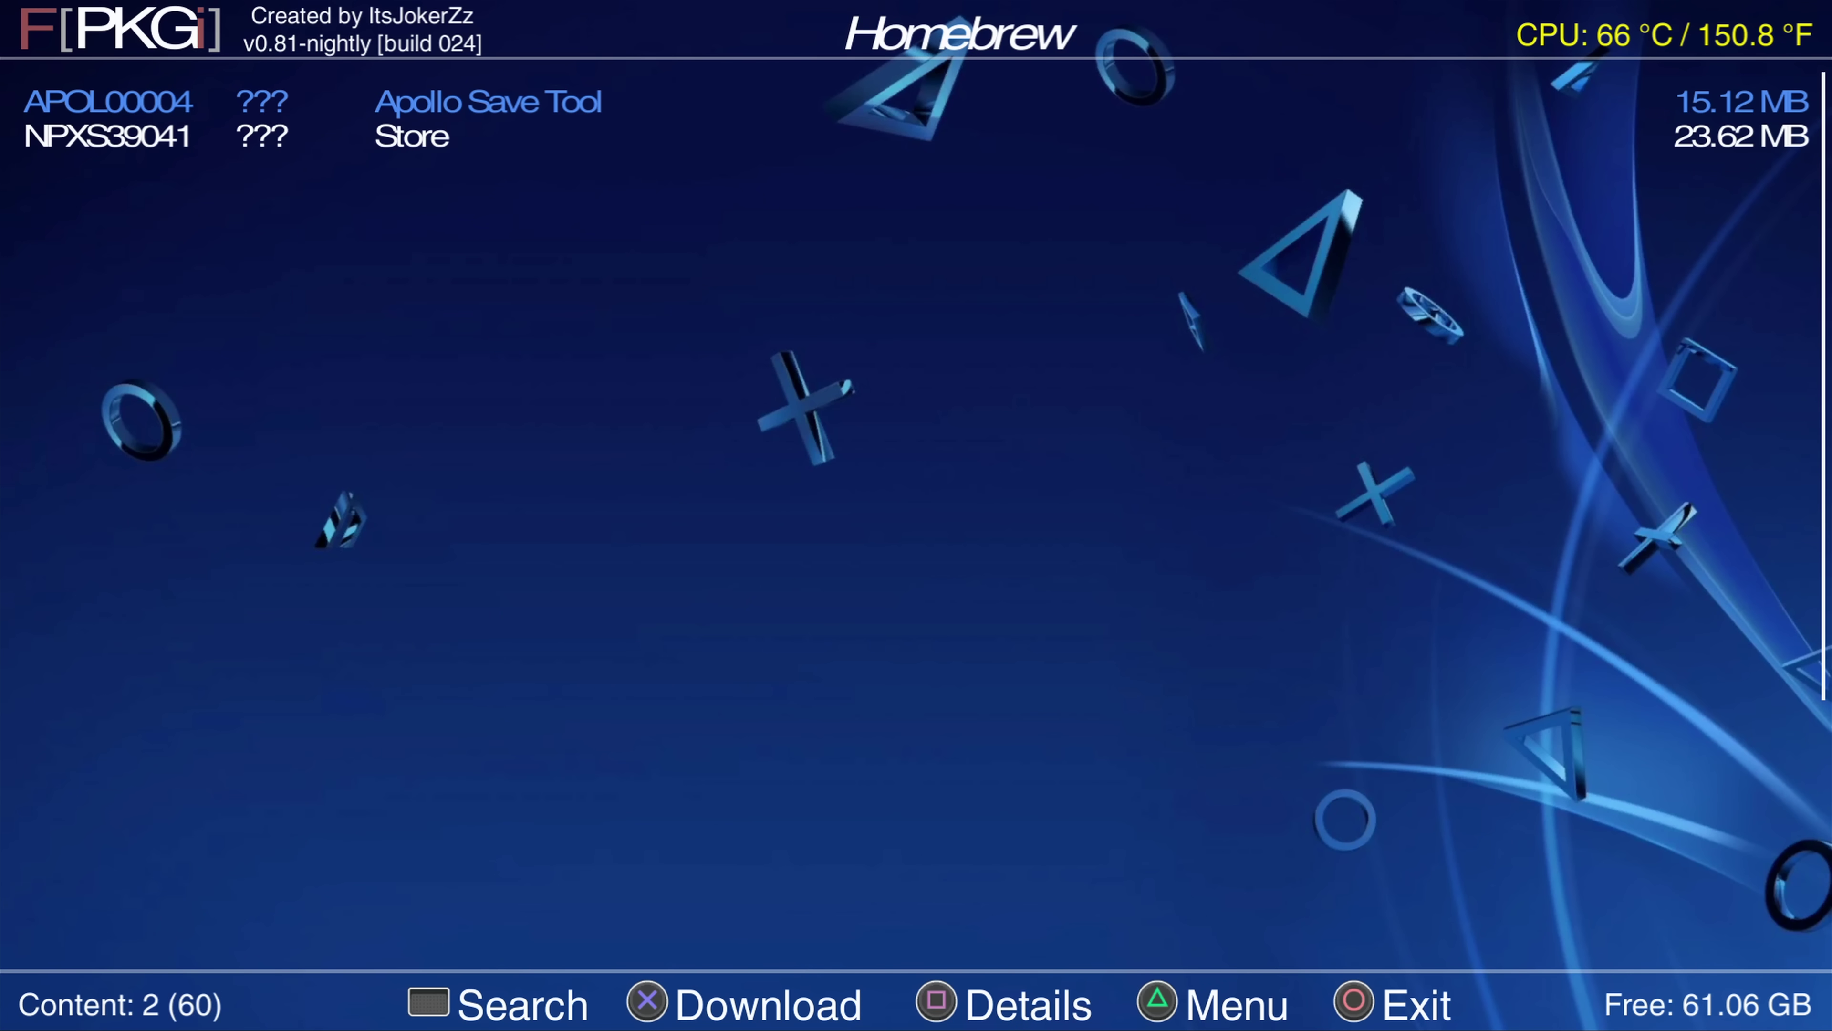
key(Right)
key(Down)
key(Down)
key(Down)
key(Up)
key(Up)
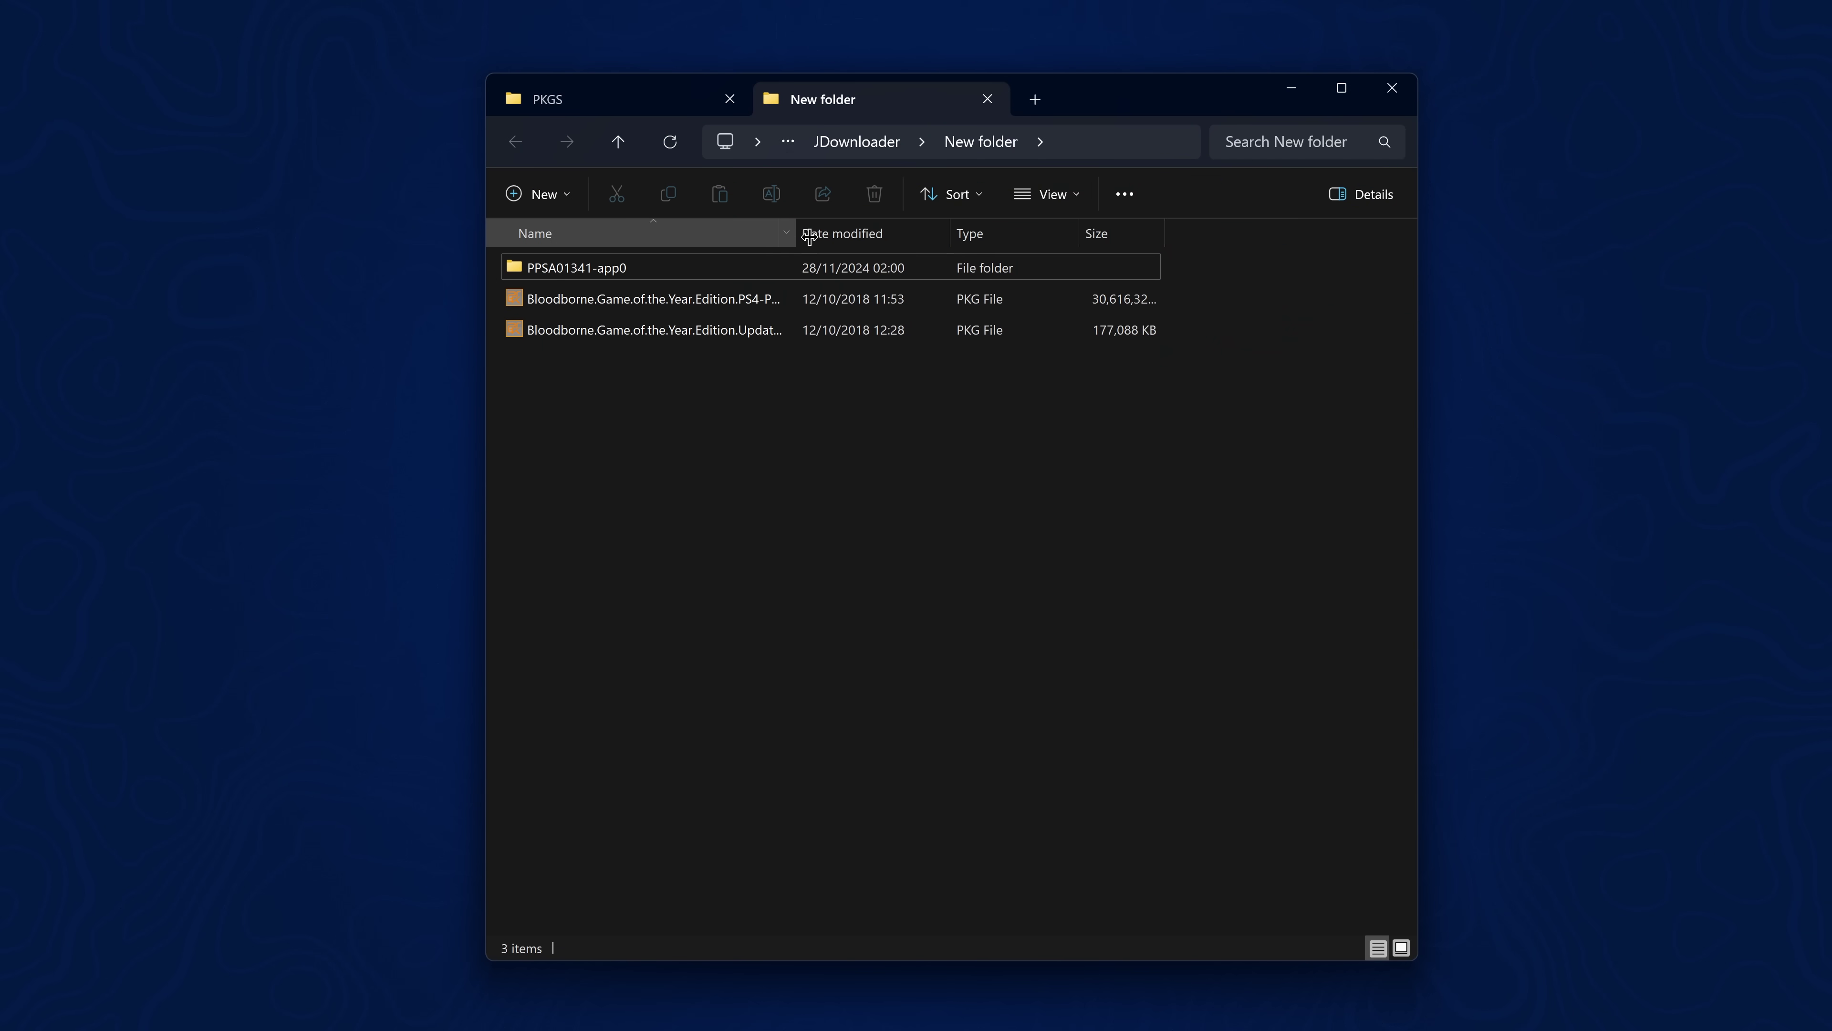
- Move the two Bloodborne Game of the Year Edition PKG files, base game and v1.09 update, from New folder into the PKGS folder
double_click(793, 233)
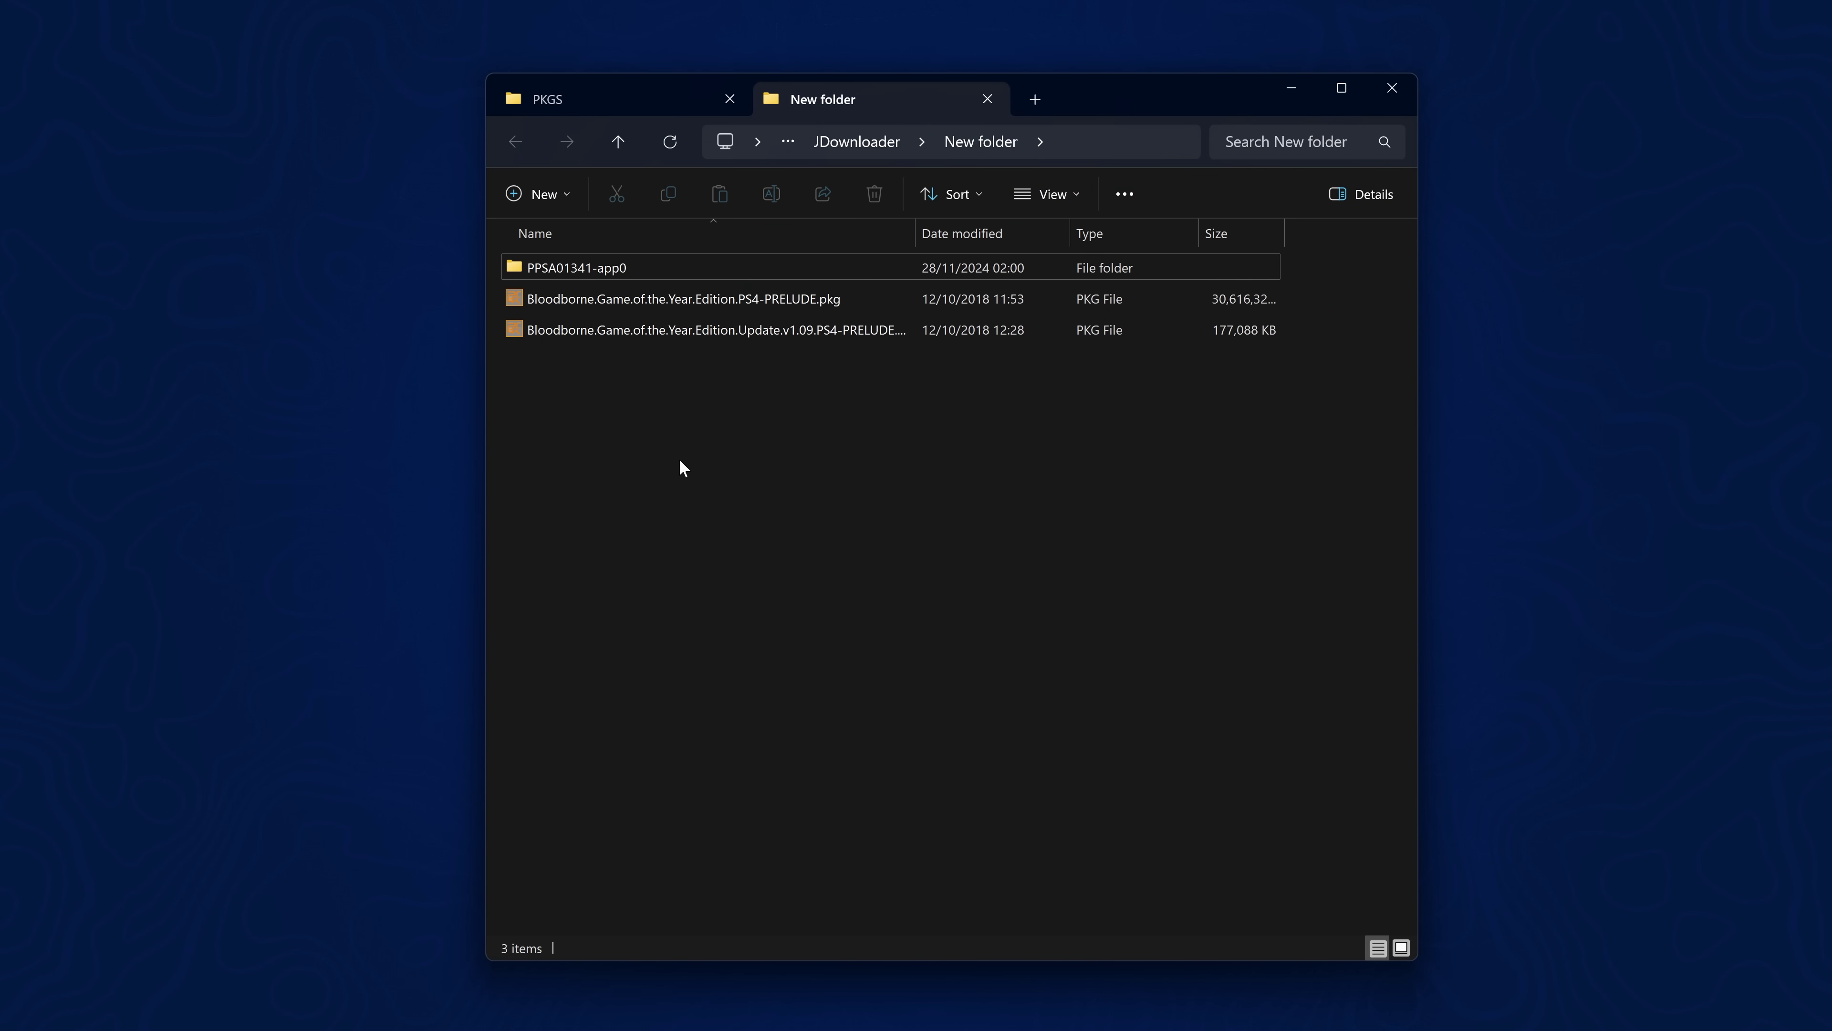
drag(679, 466, 903, 282)
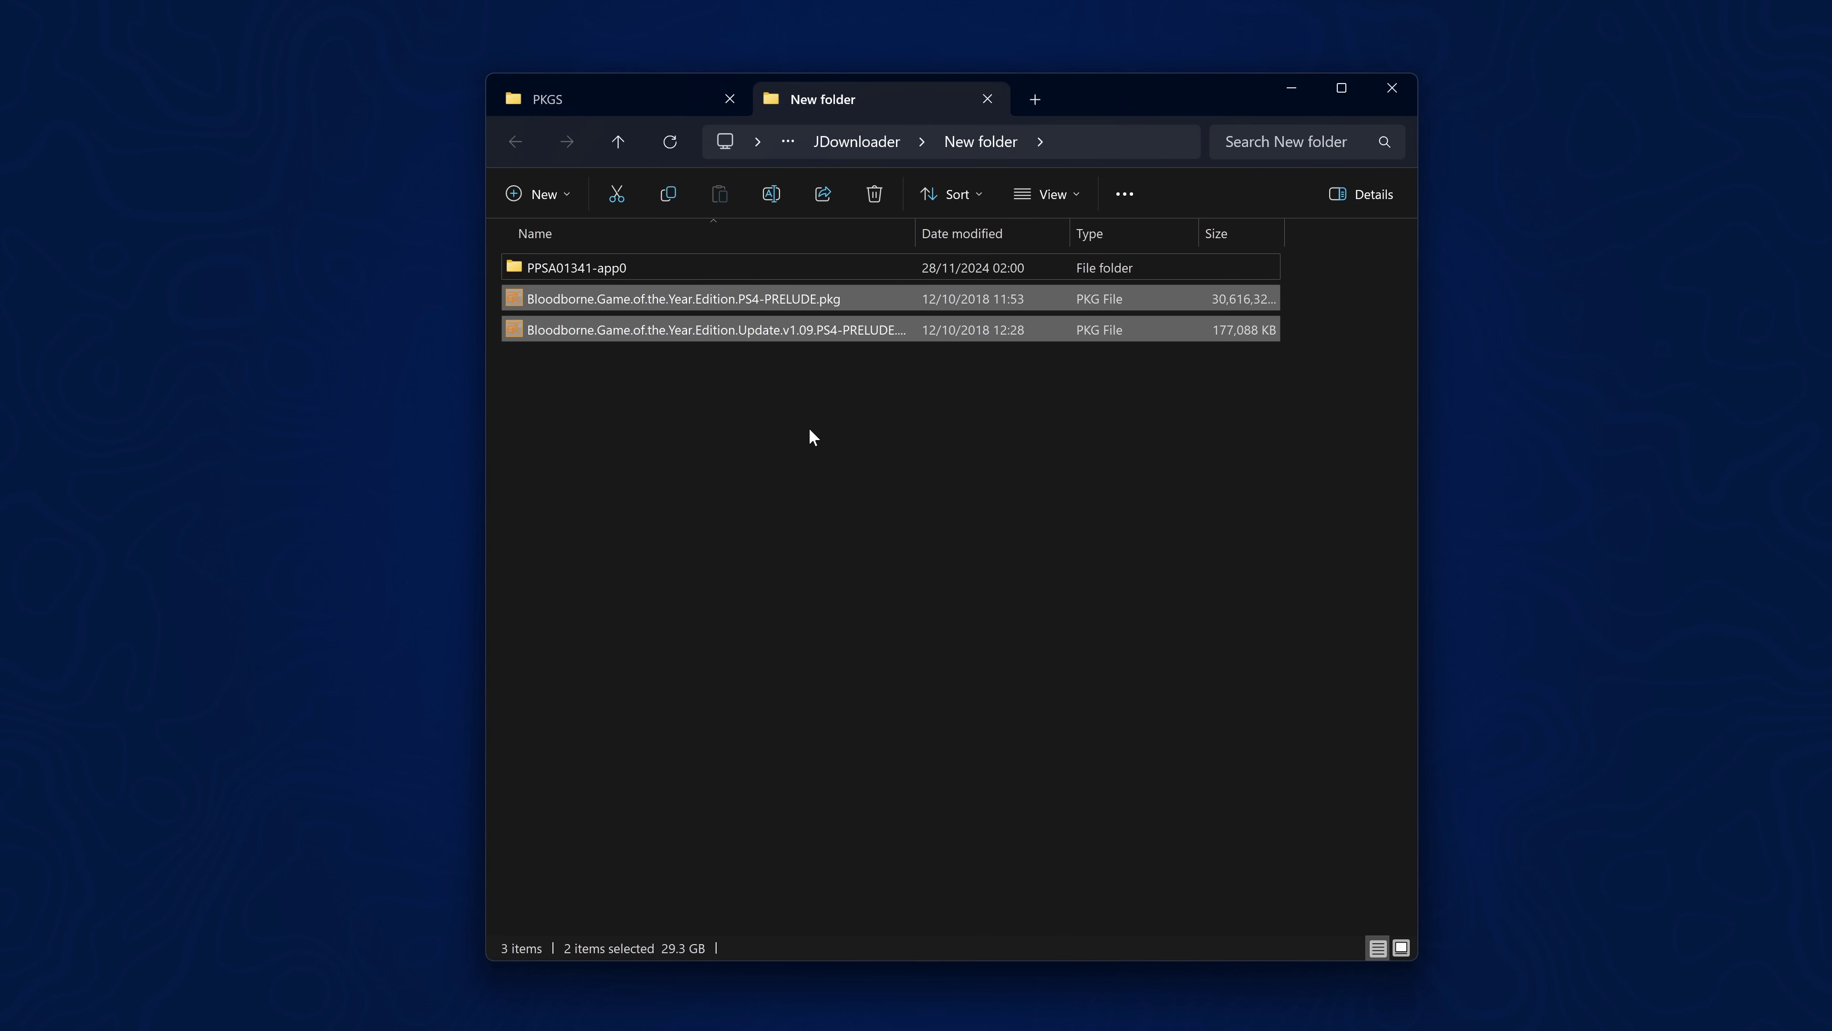
key(ctrl+x)
click(623, 100)
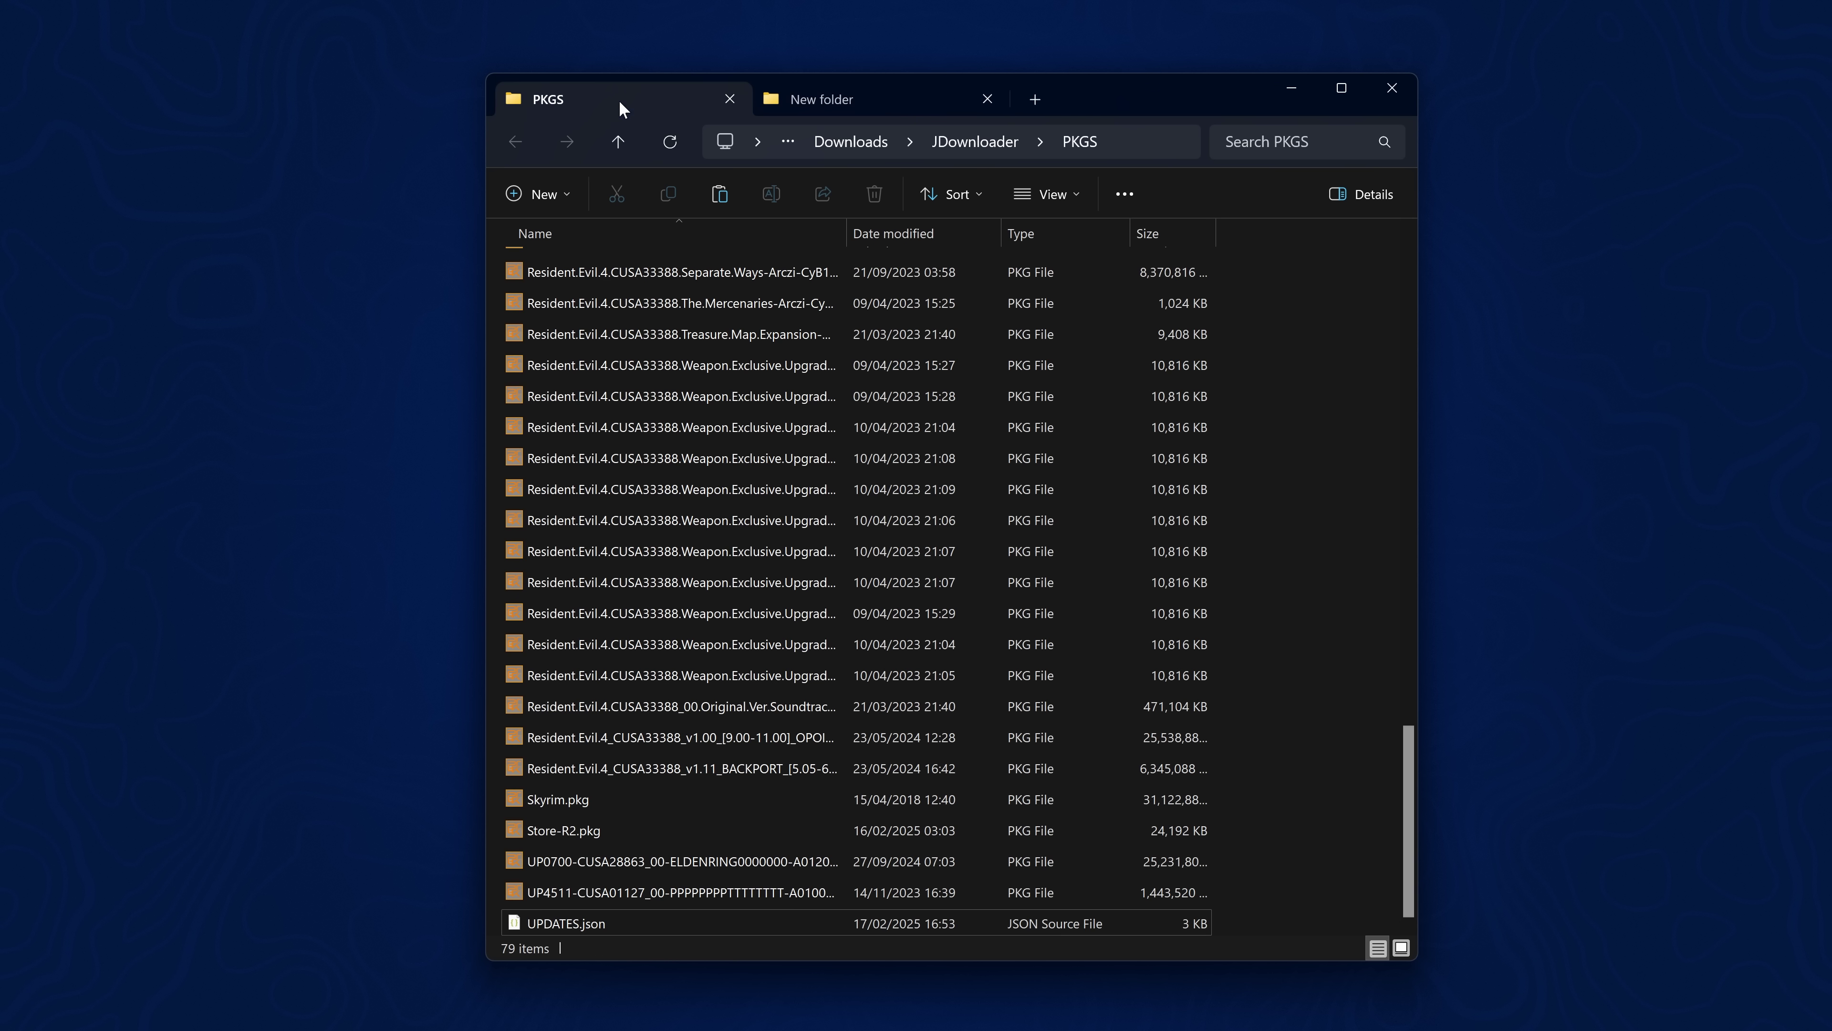
key(ctrl+v)
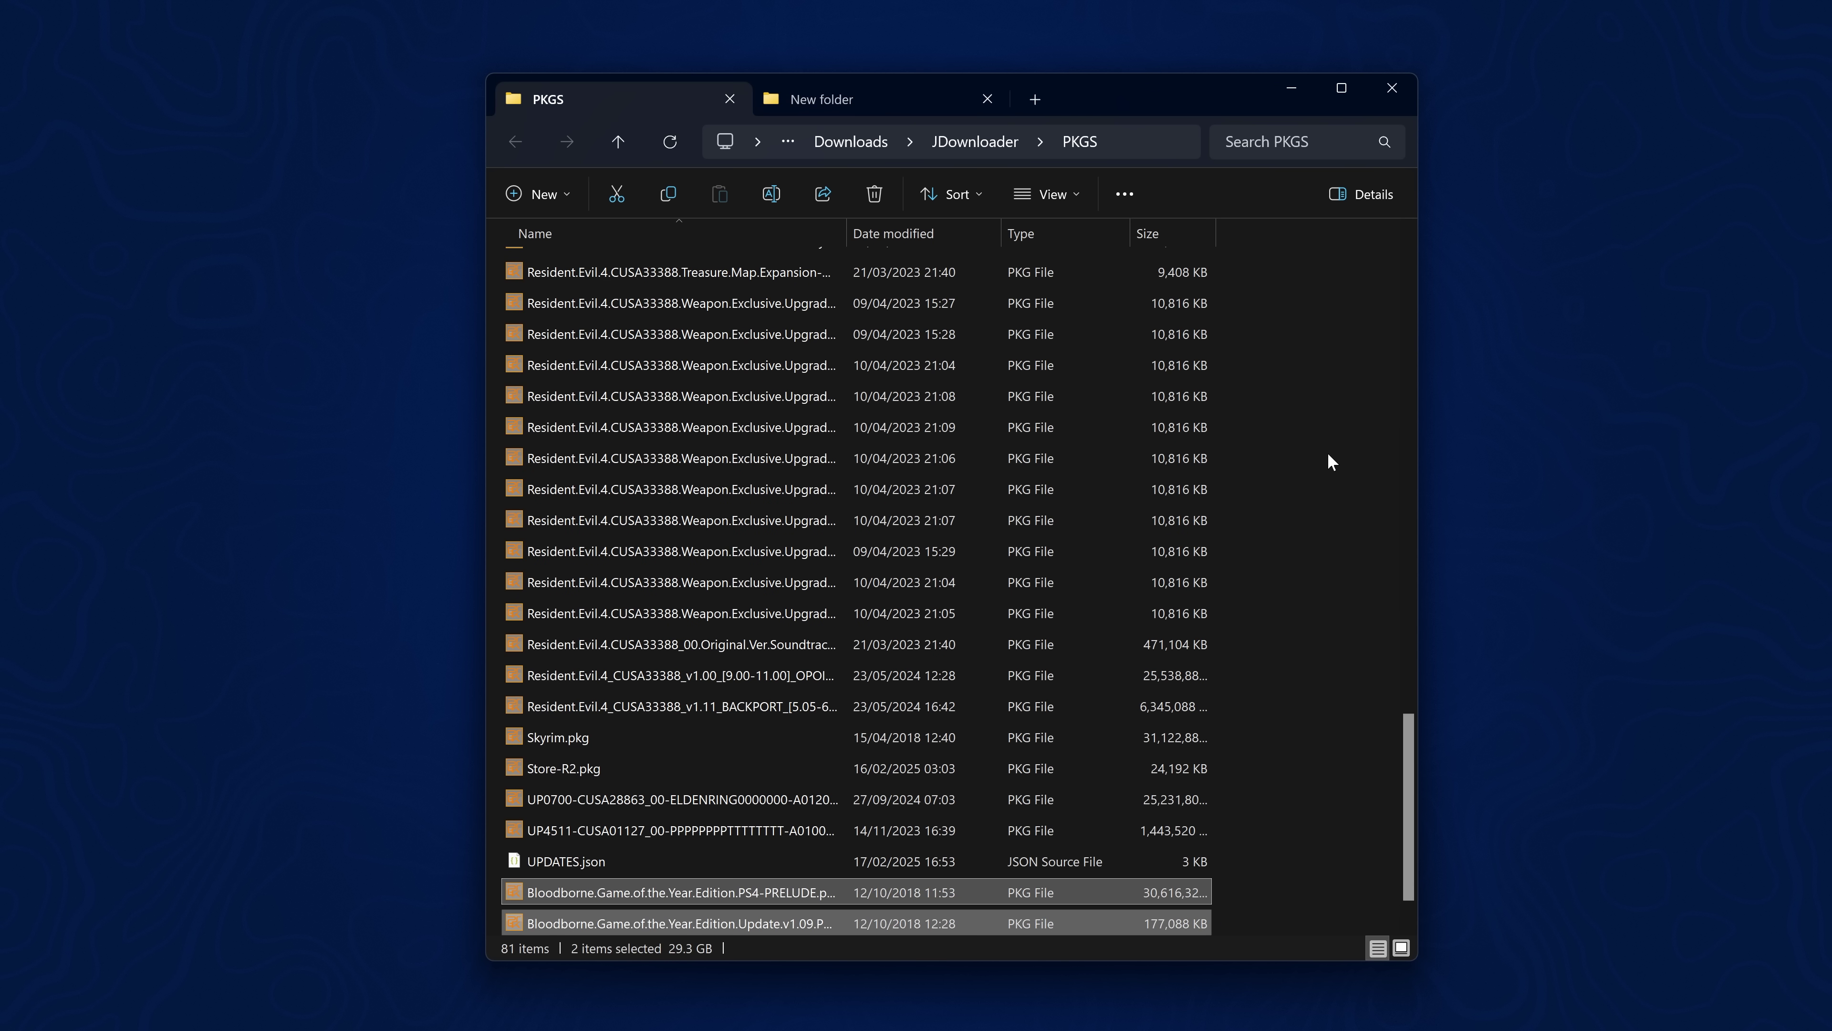
click(1277, 563)
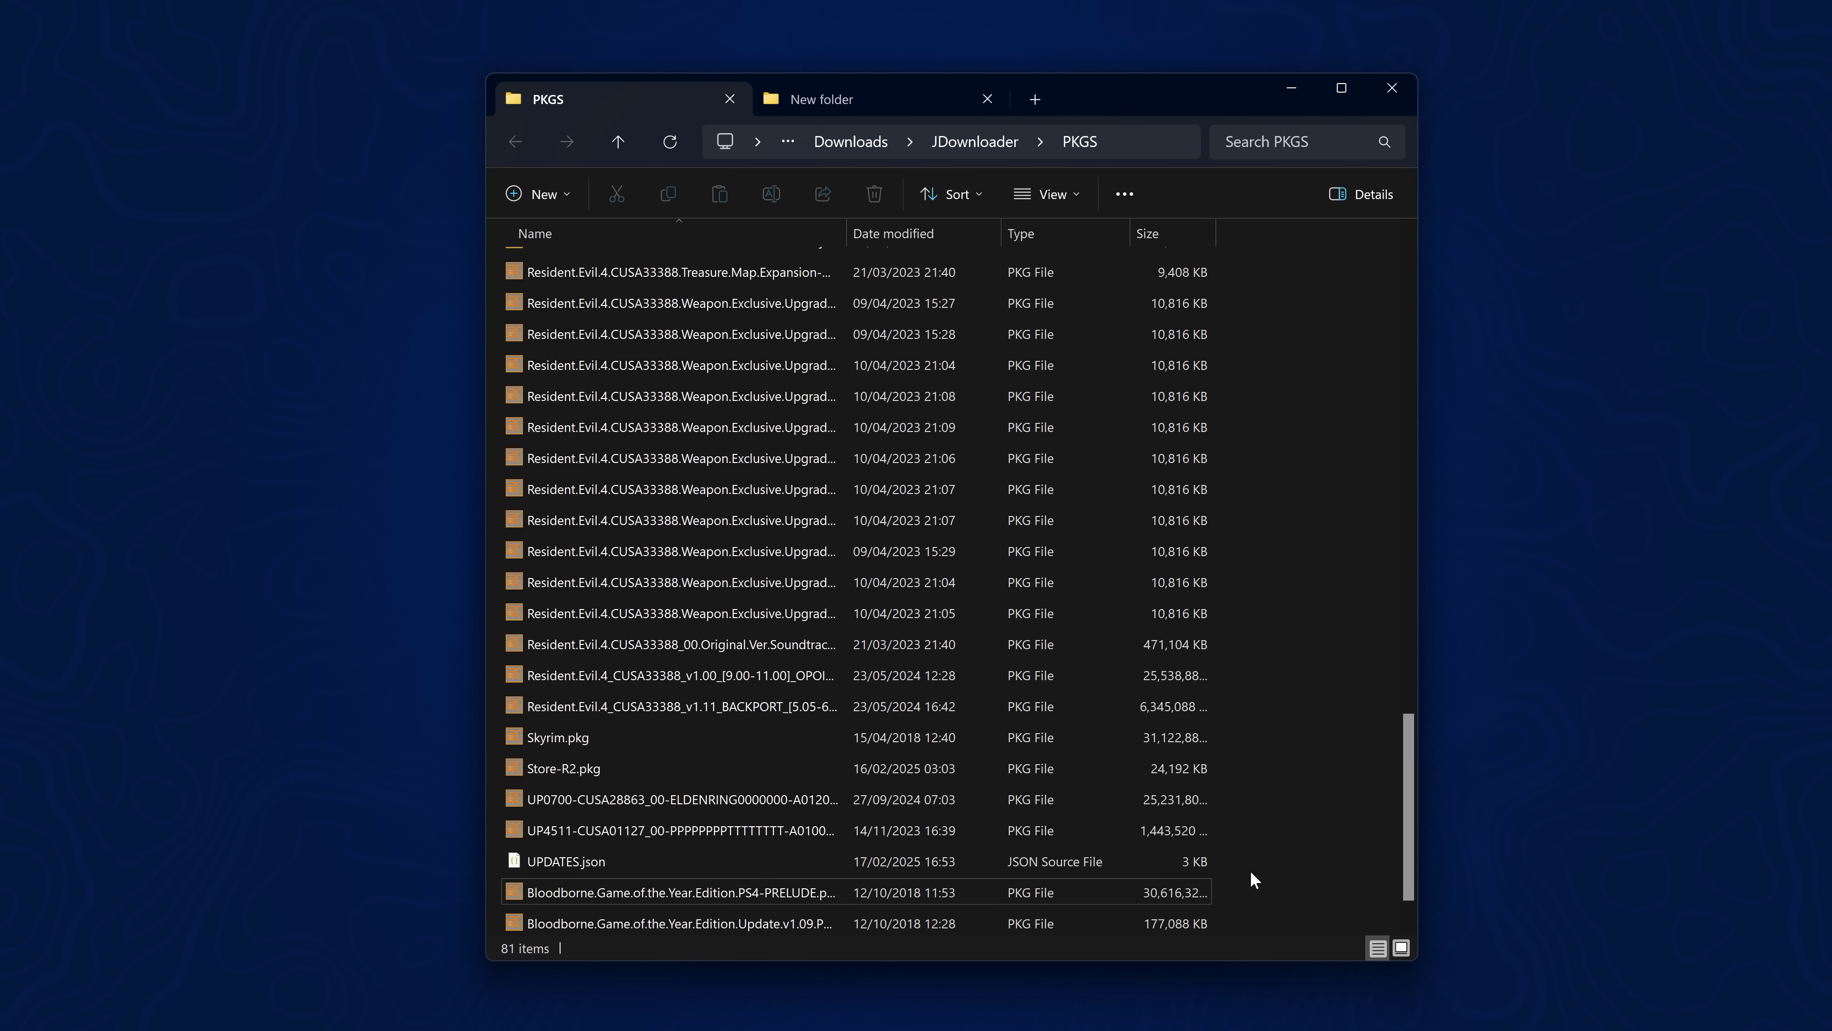
- Minimise the PKGS folder window and switch to the already running FPKGi JSON generator
click(1291, 87)
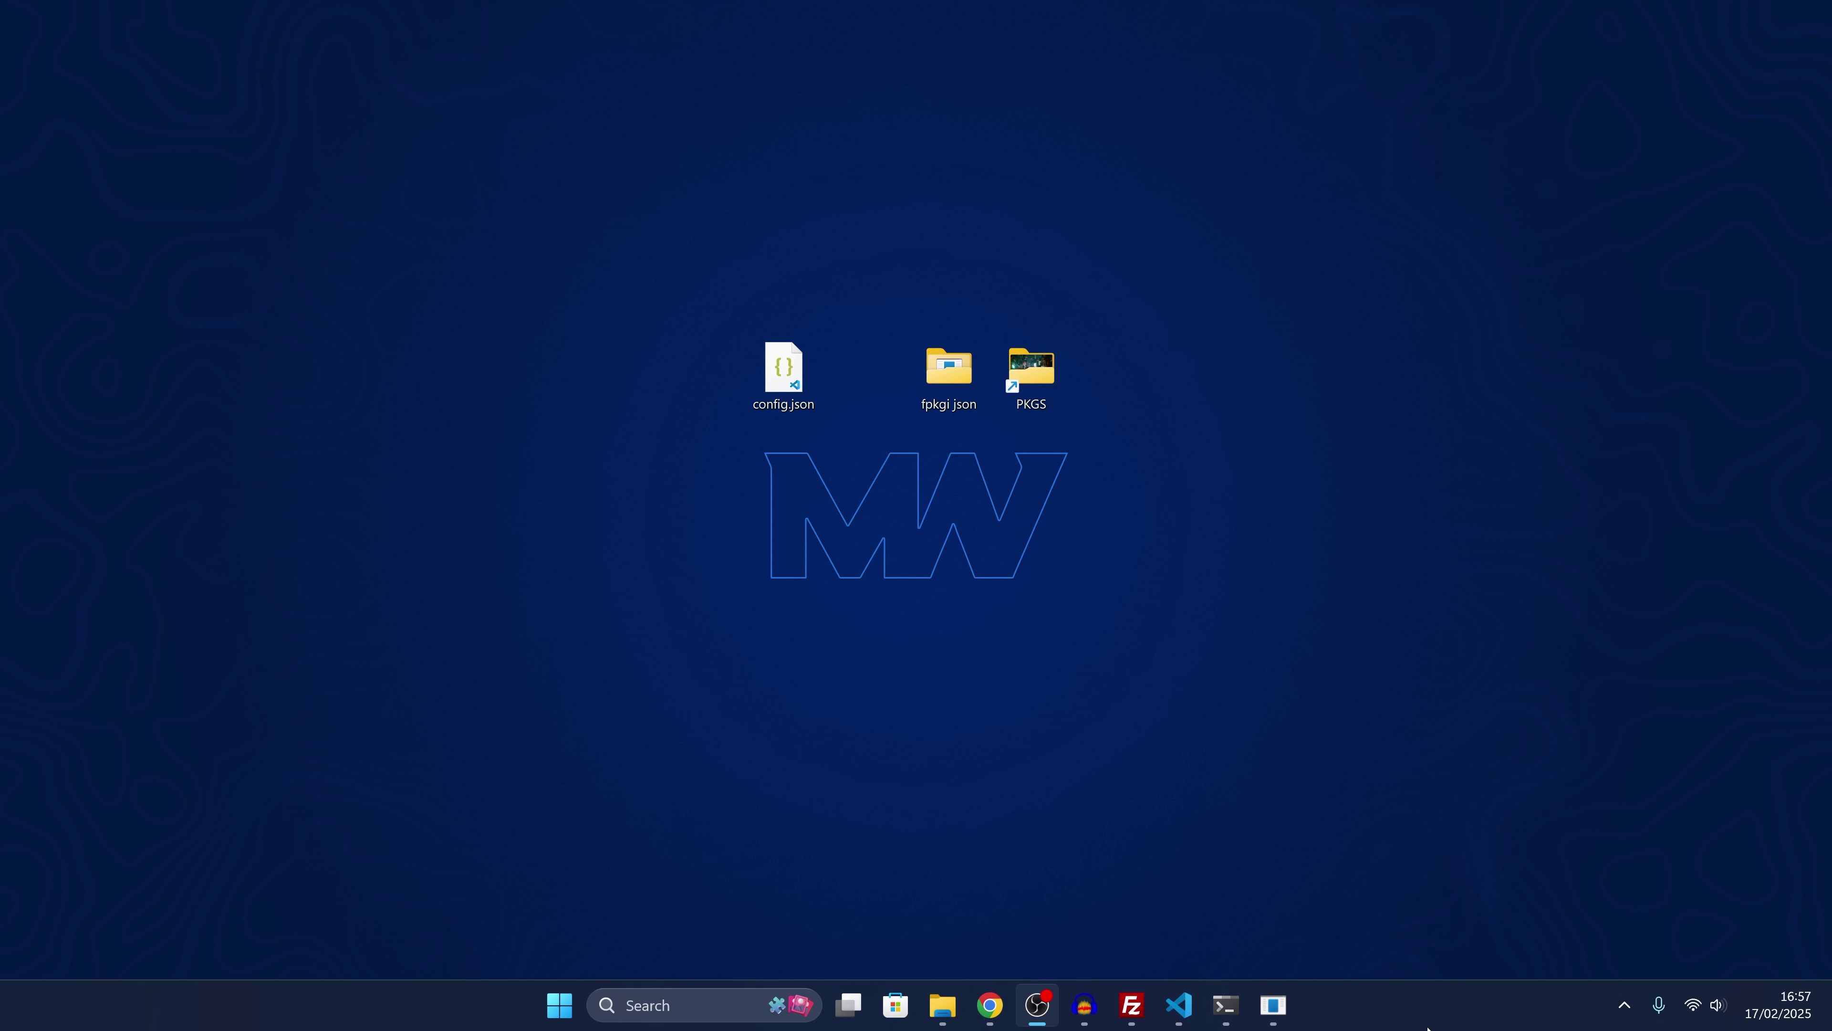
click(1272, 1003)
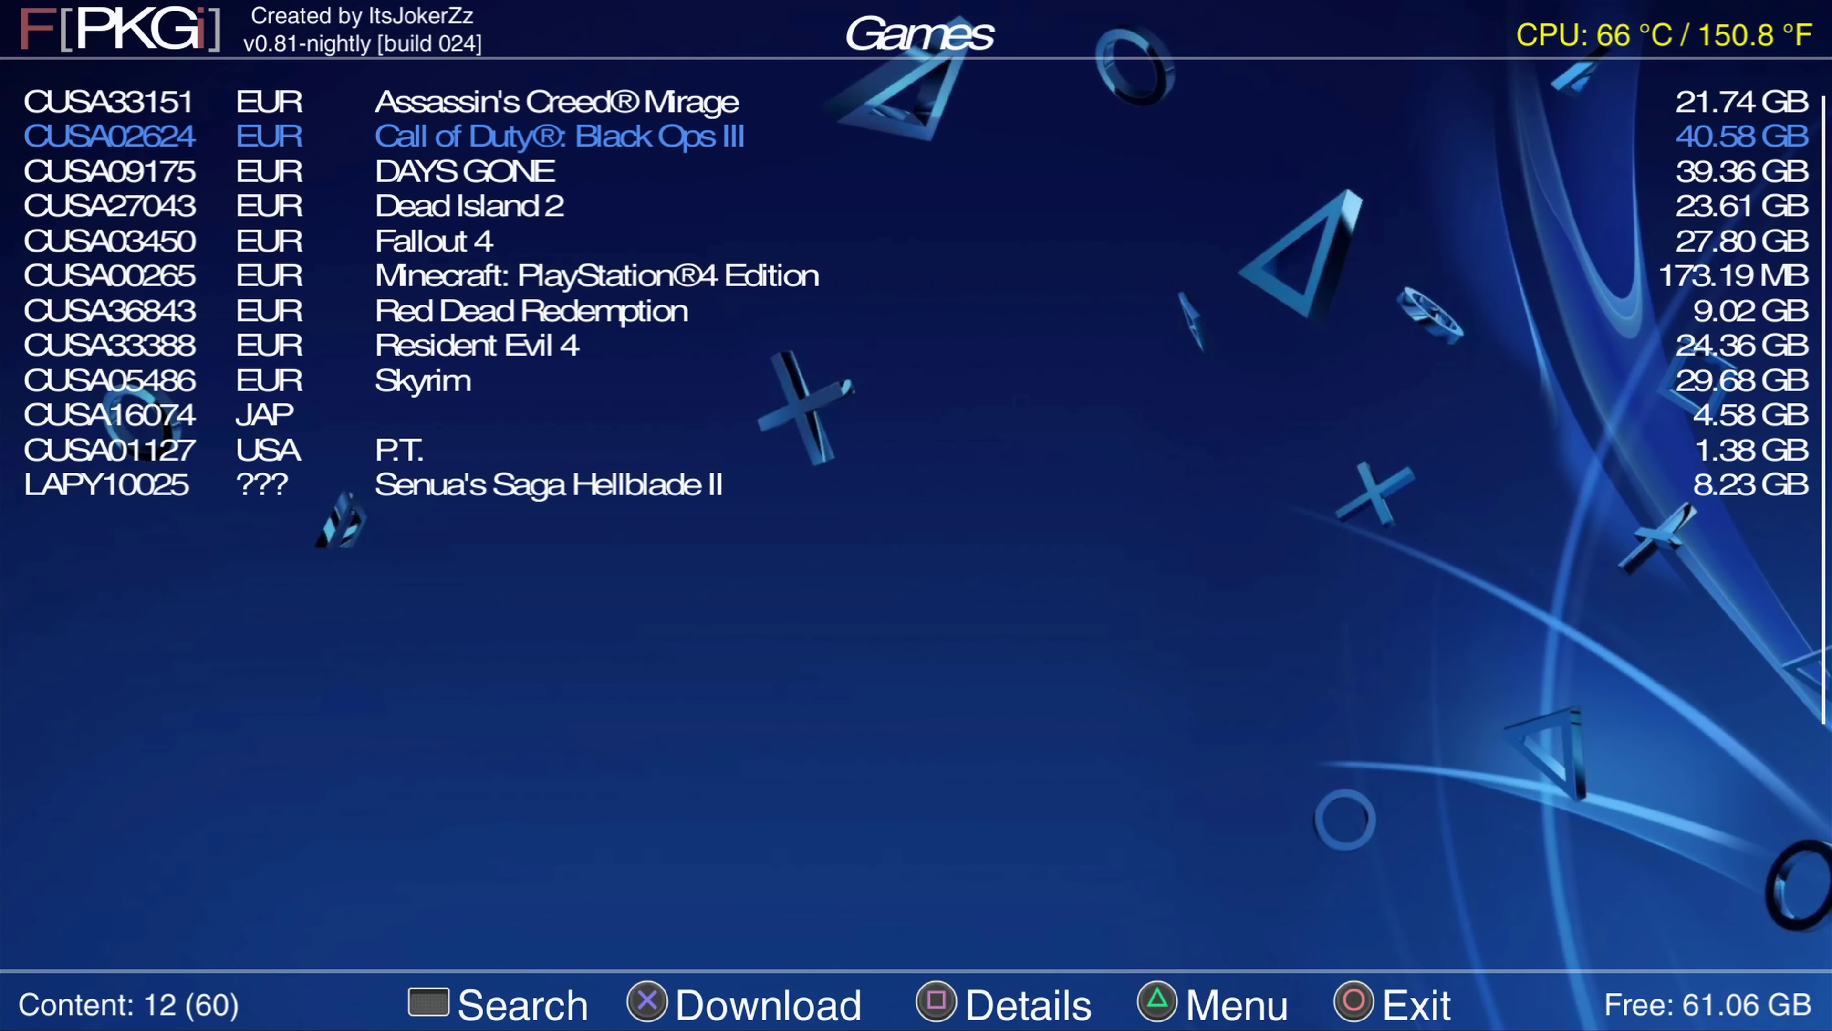
- Return to F[PKGi] on the PS4 and refresh its Games list to load the newly added Bloodborne package
key(Down)
key(Down)
key(Up)
key(Up)
key(Down)
key(Down)
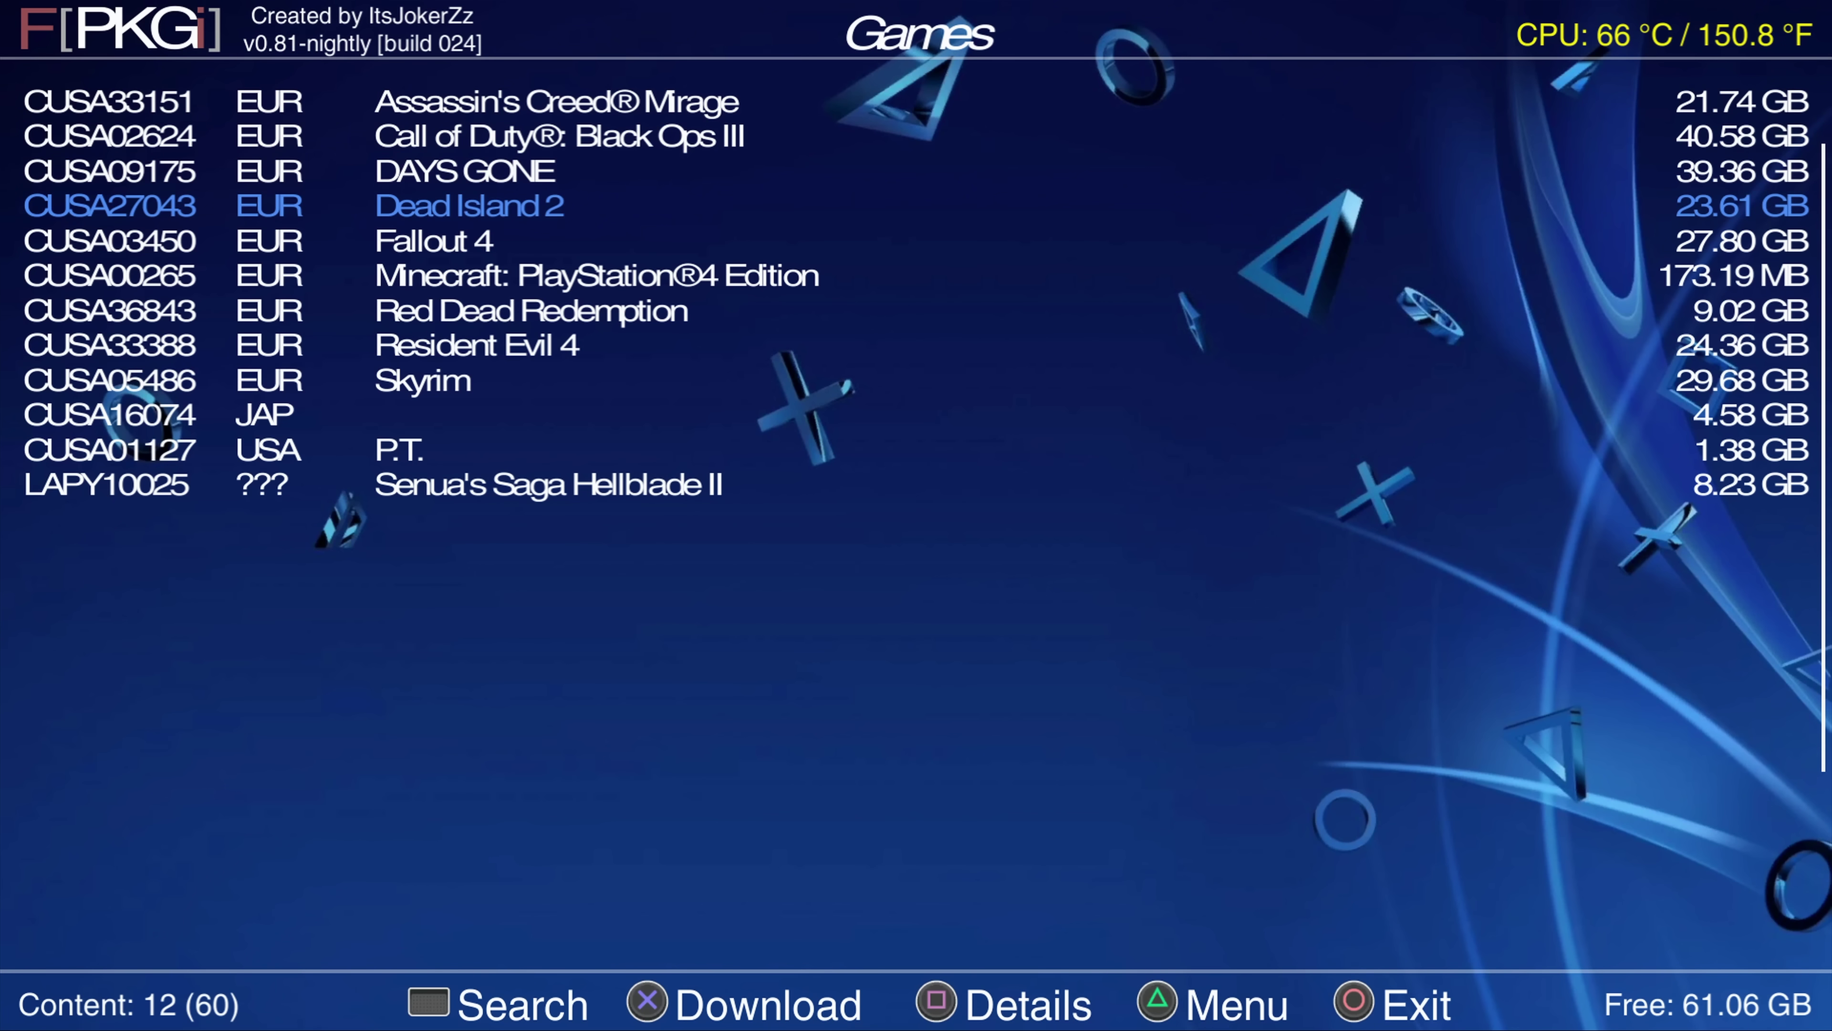
key(Up)
key(Up)
key(Down)
key(Down)
key(Down)
key(Up)
key(m)
key(Down)
key(Up)
key(Return)
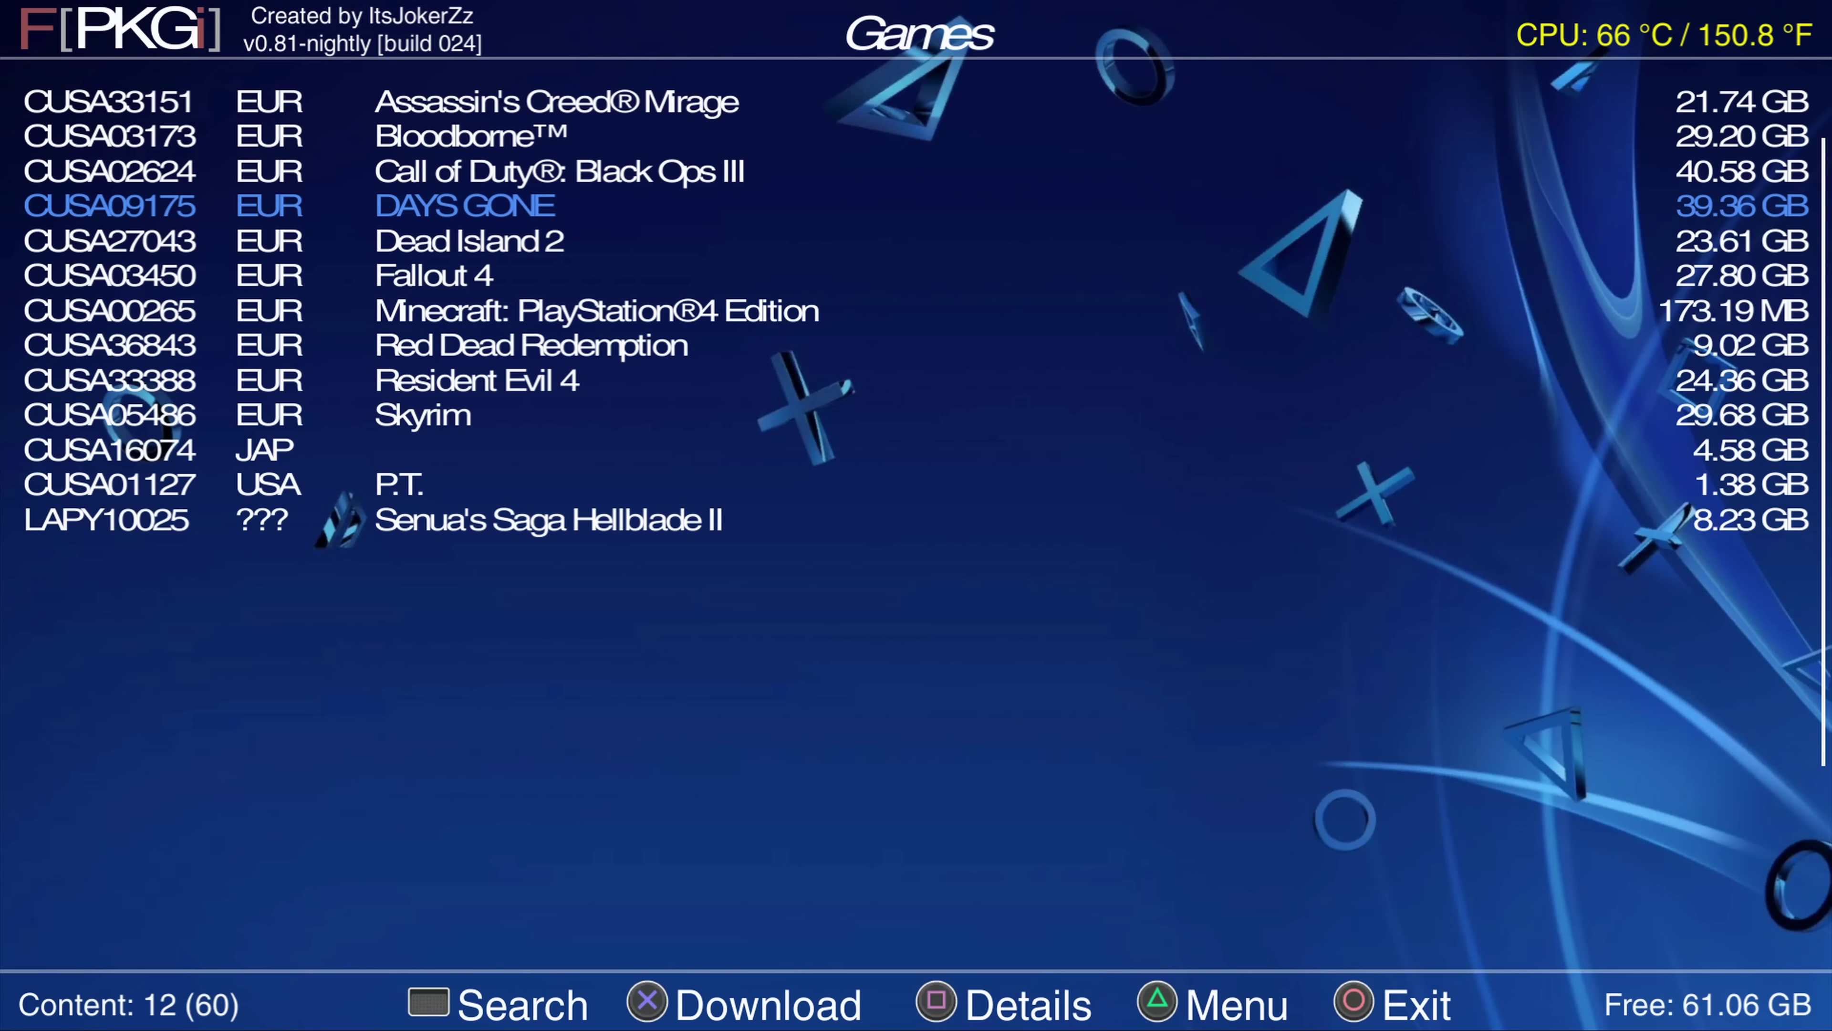
- View the package details of Bloodborne in the refreshed Games list, and close them
key(Up)
key(Up)
key(d)
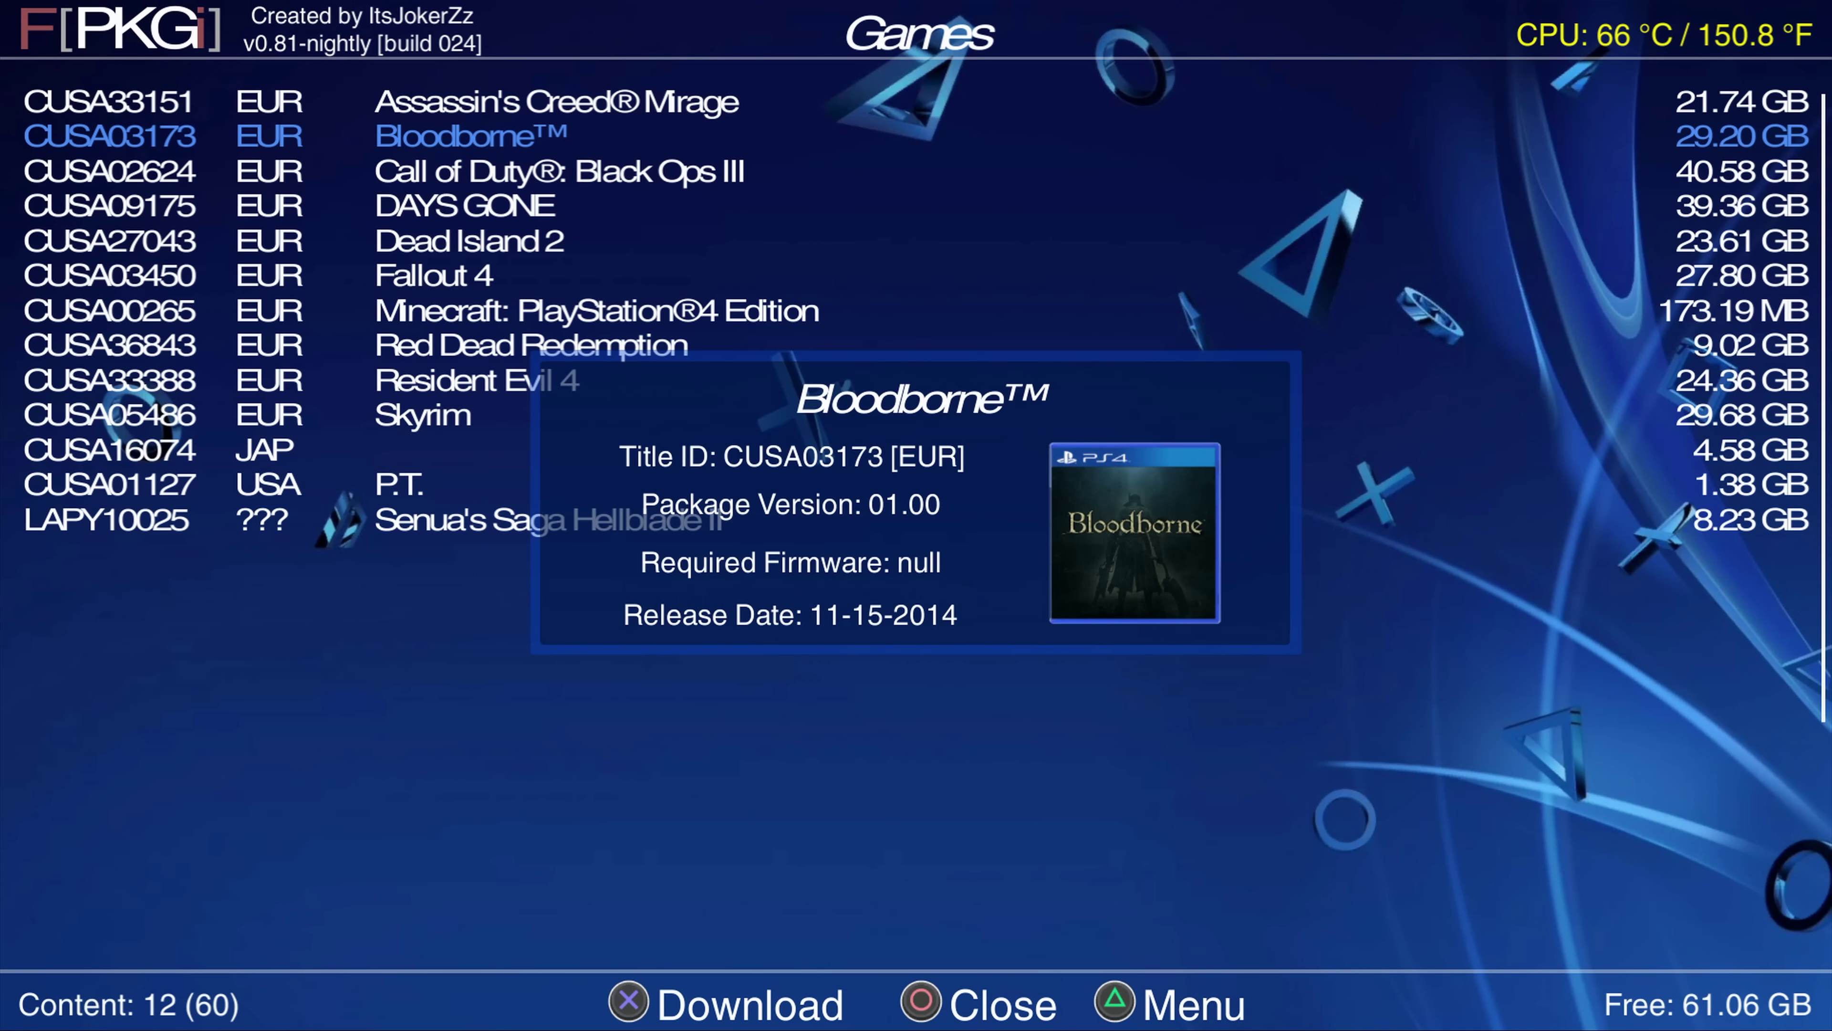
key(Escape)
key(Down)
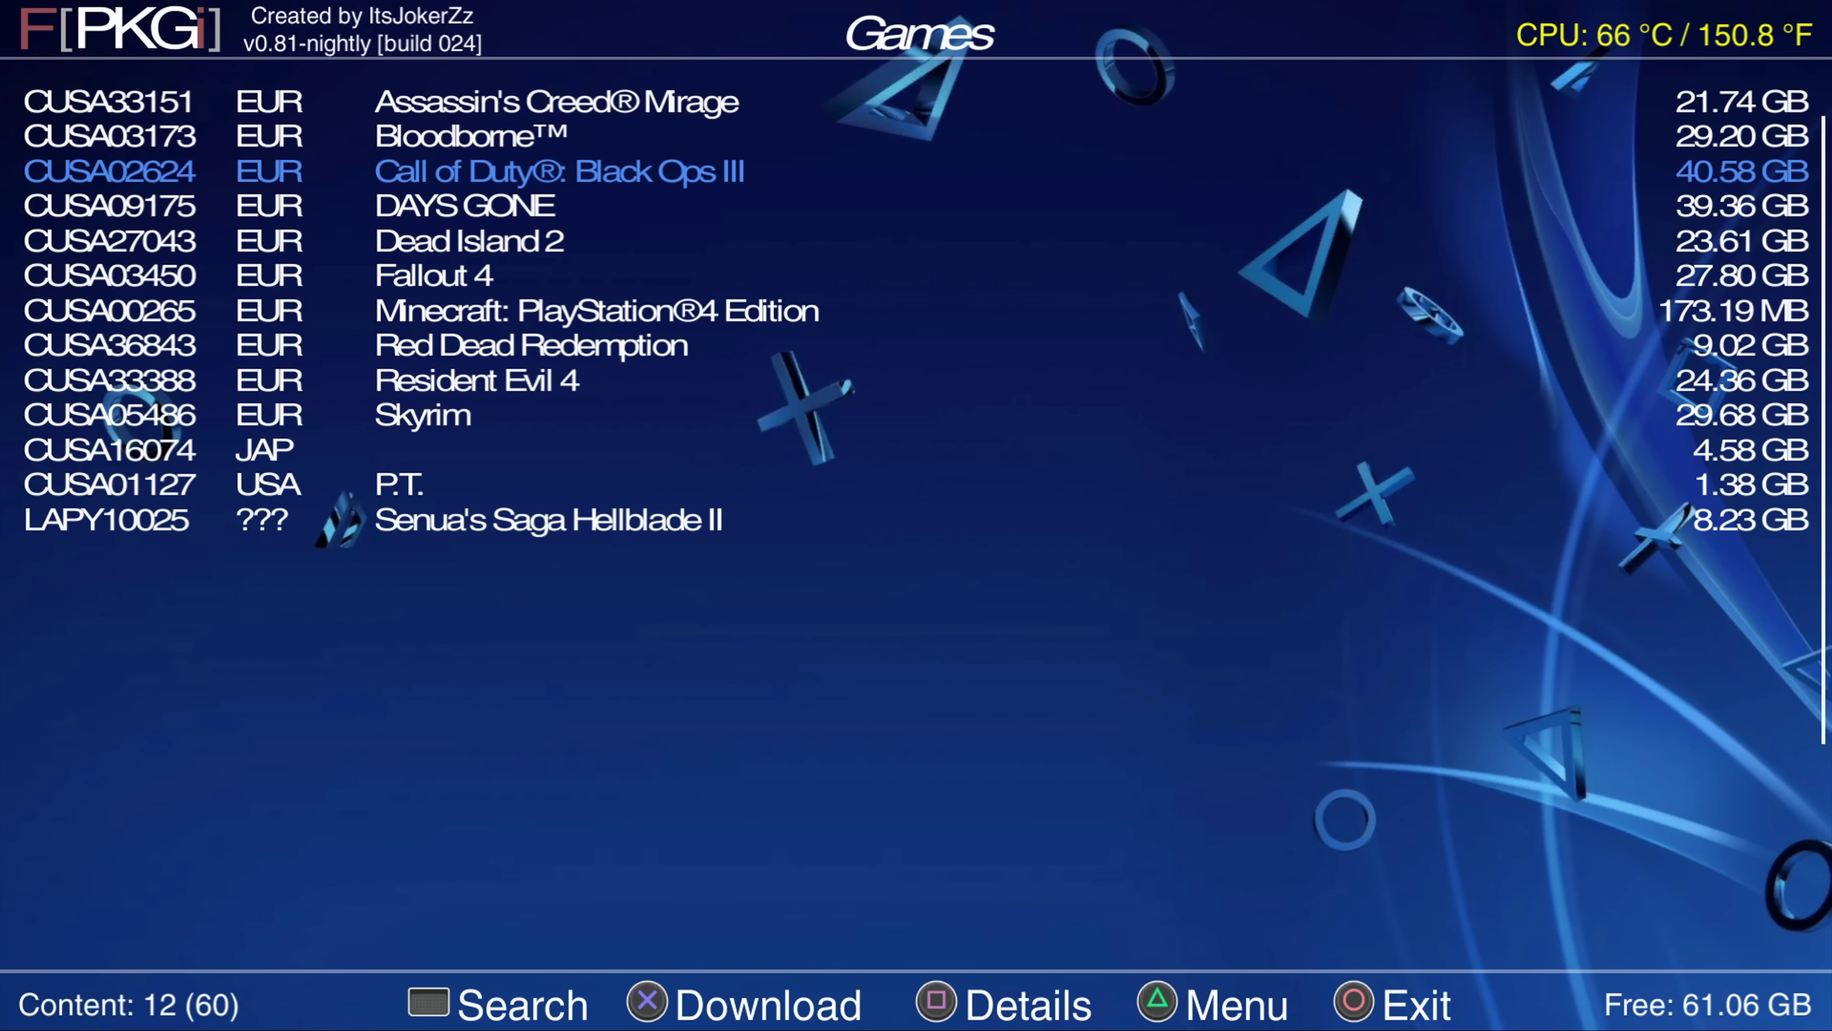
- Switch to the browser, reload the index of 192.168.137.1:8080, view background1.png, and return to the file listing
key(Up)
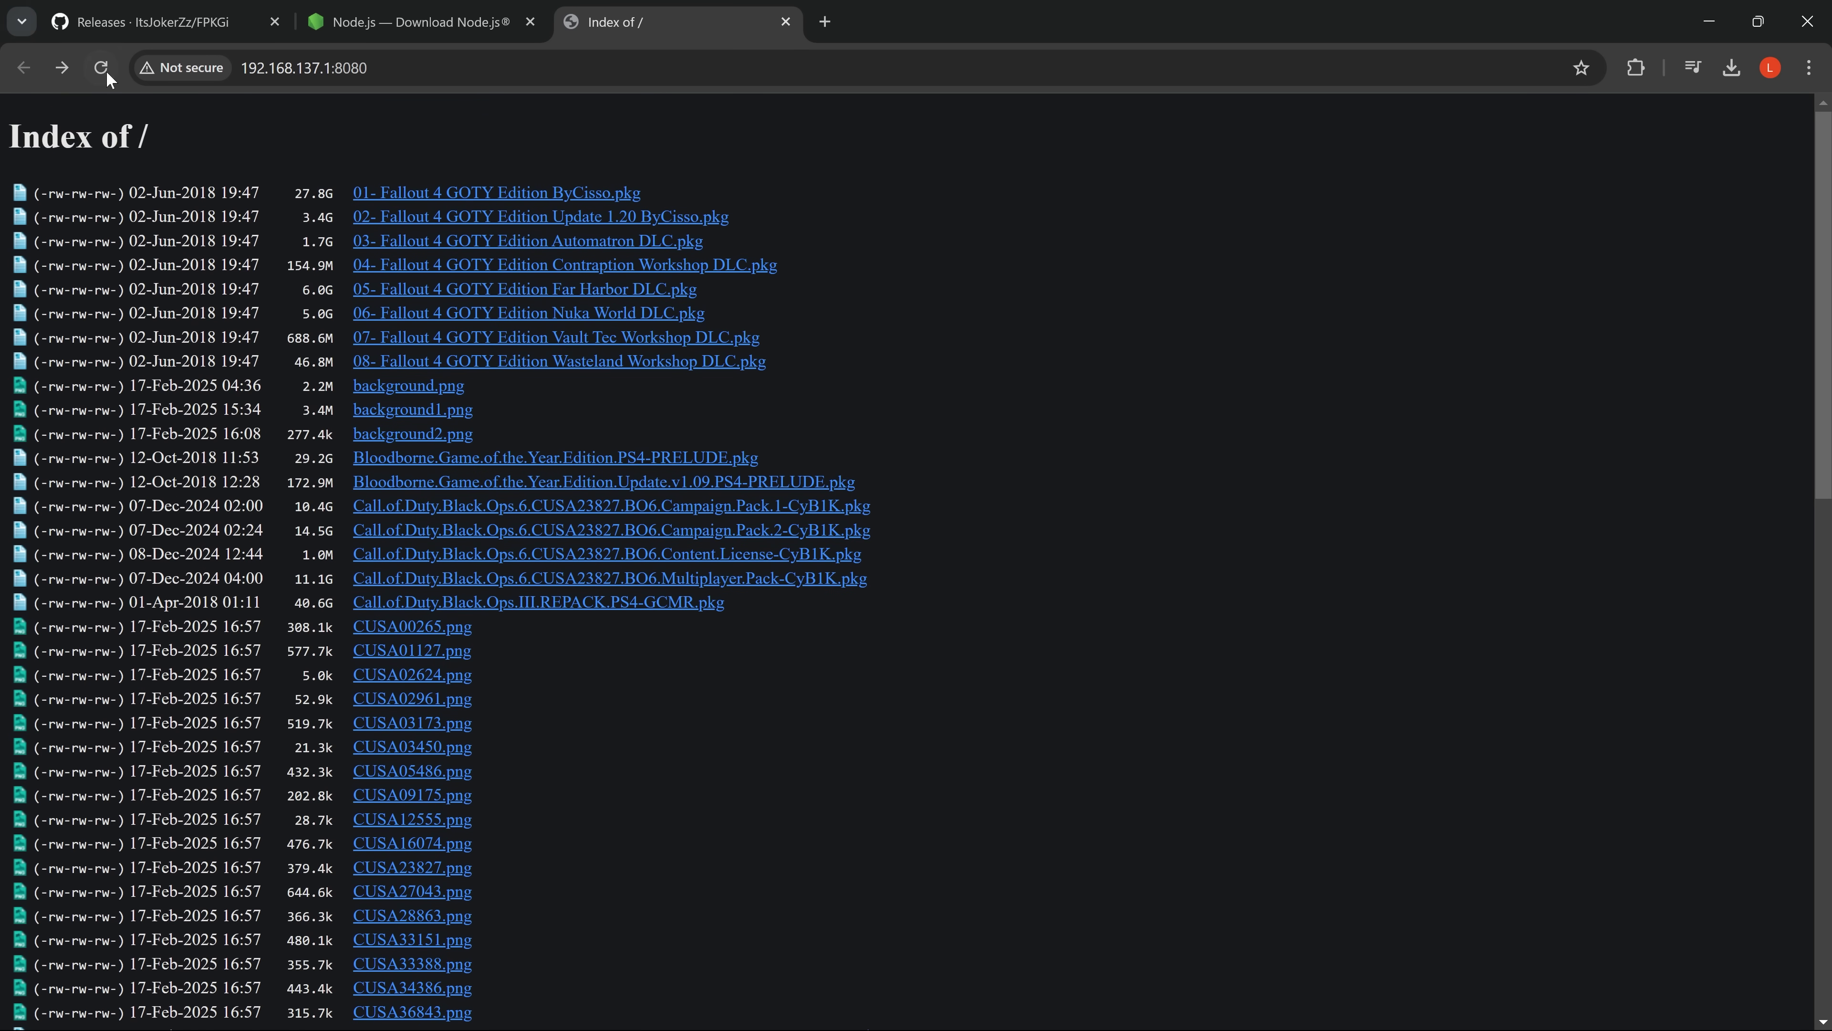
click(101, 67)
scroll(591, 538, down, 3)
click(437, 204)
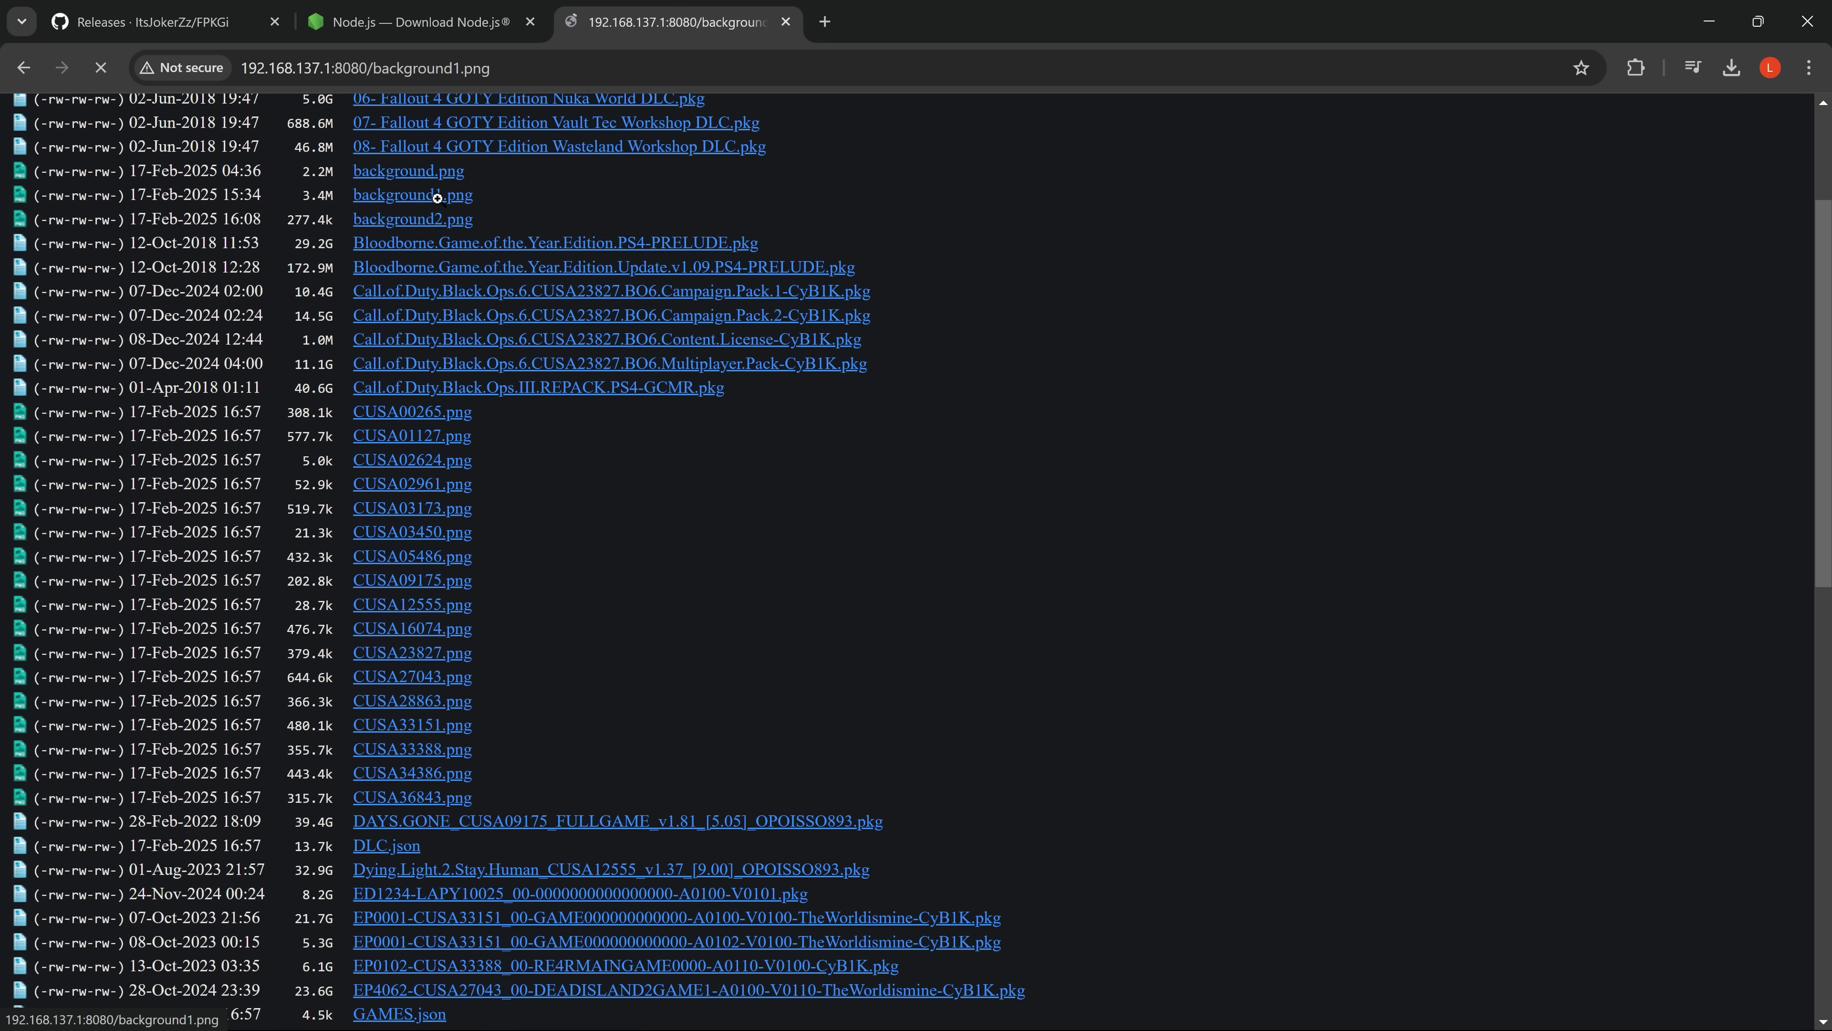
click(23, 68)
- Minimise the browser and the PKGS folder window, and open config.json from the desktop in VS Code
click(1709, 21)
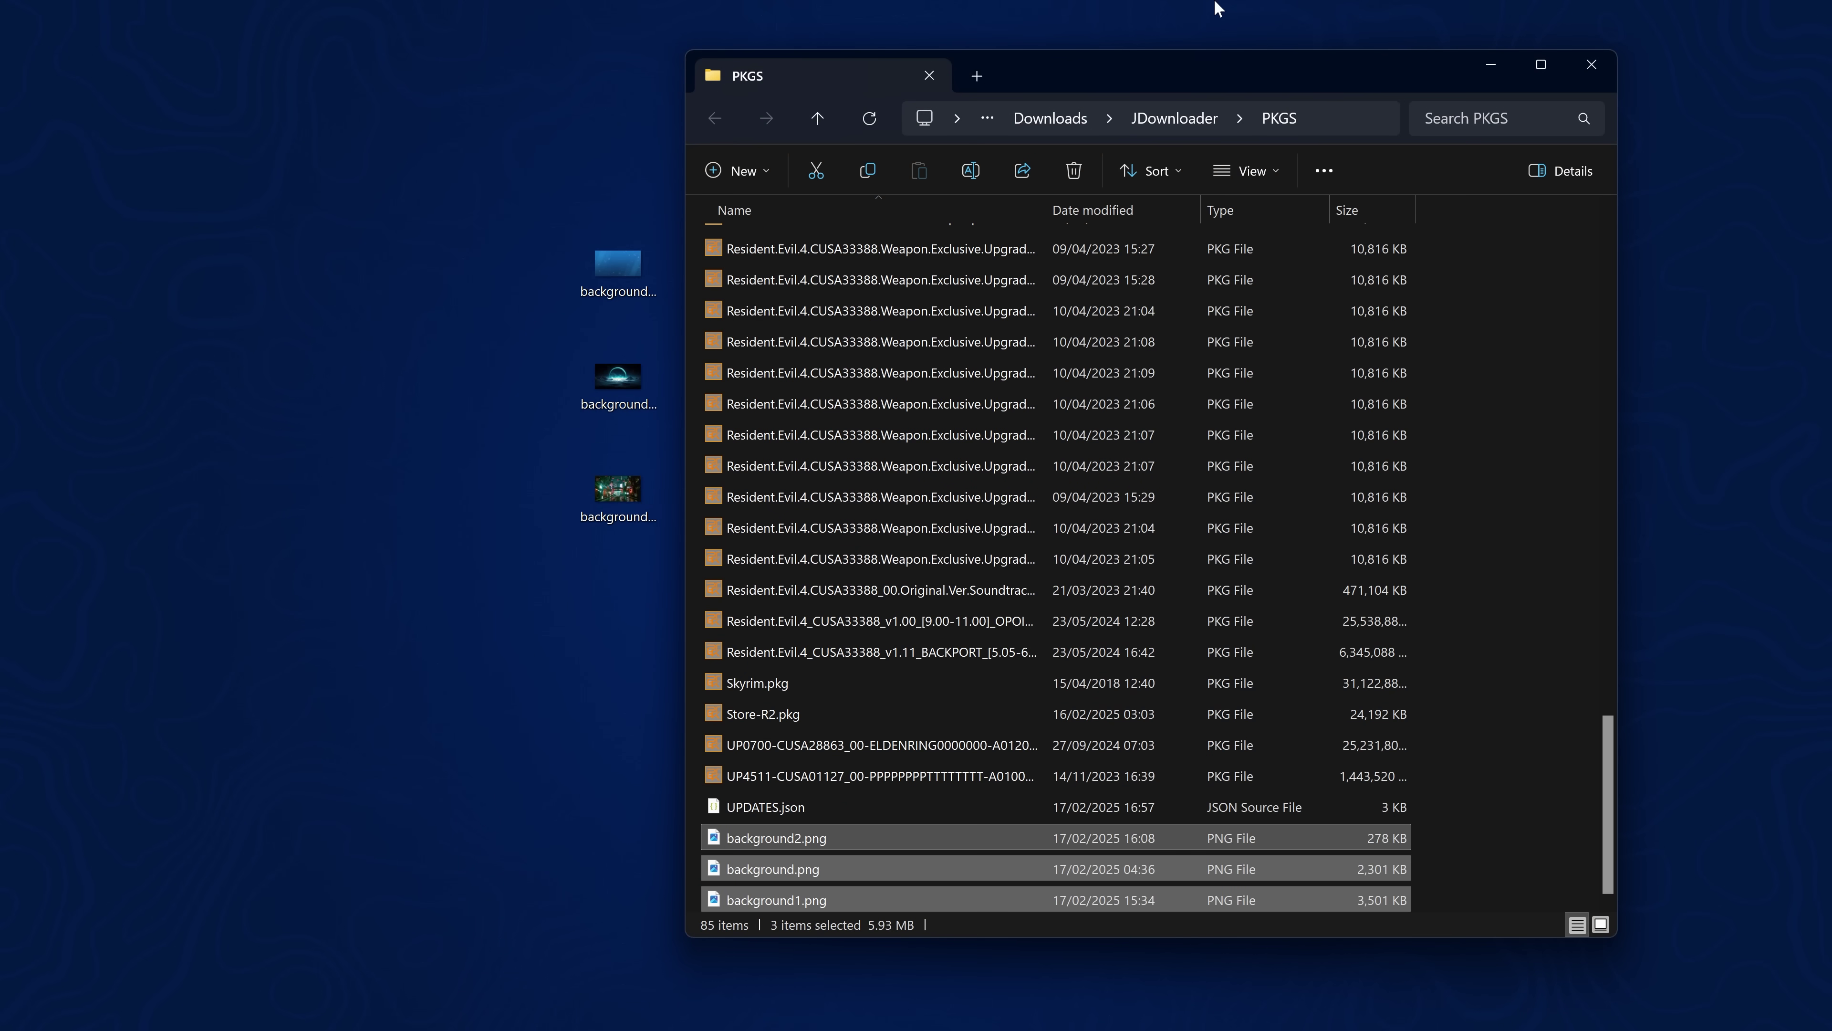
click(1491, 65)
double_click(796, 380)
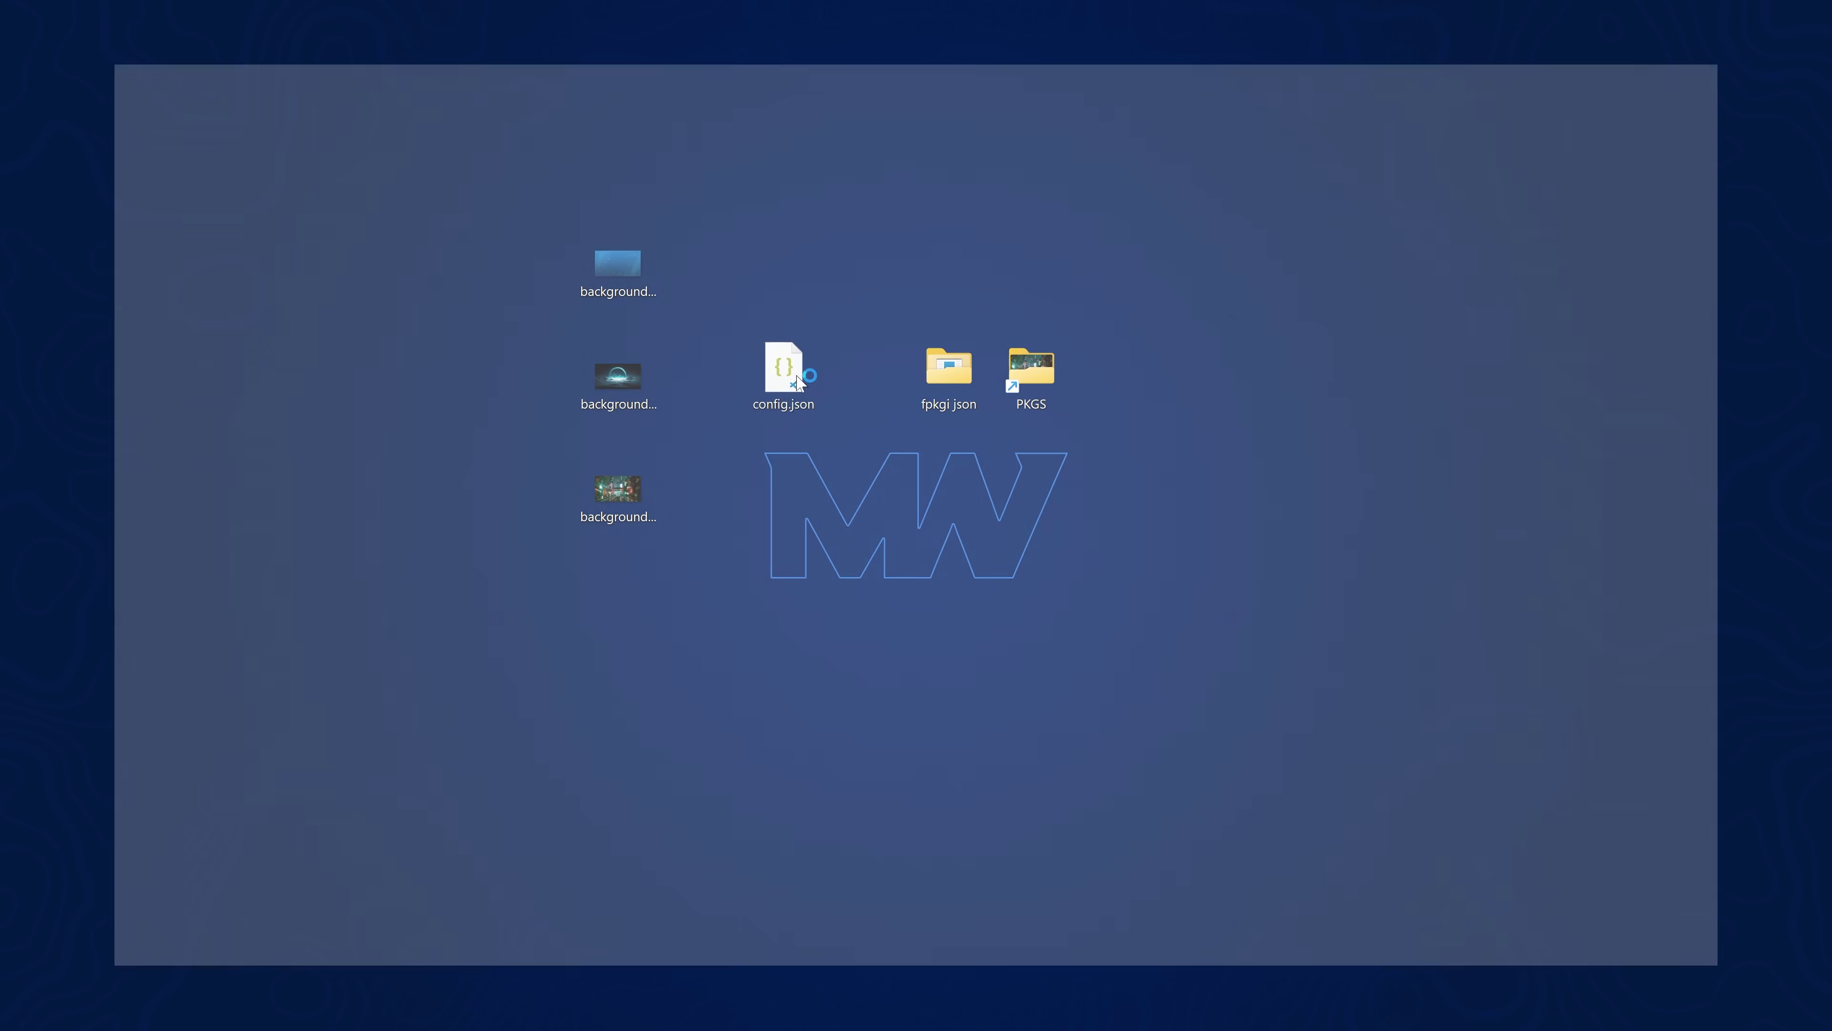
scroll(937, 607, down, 6)
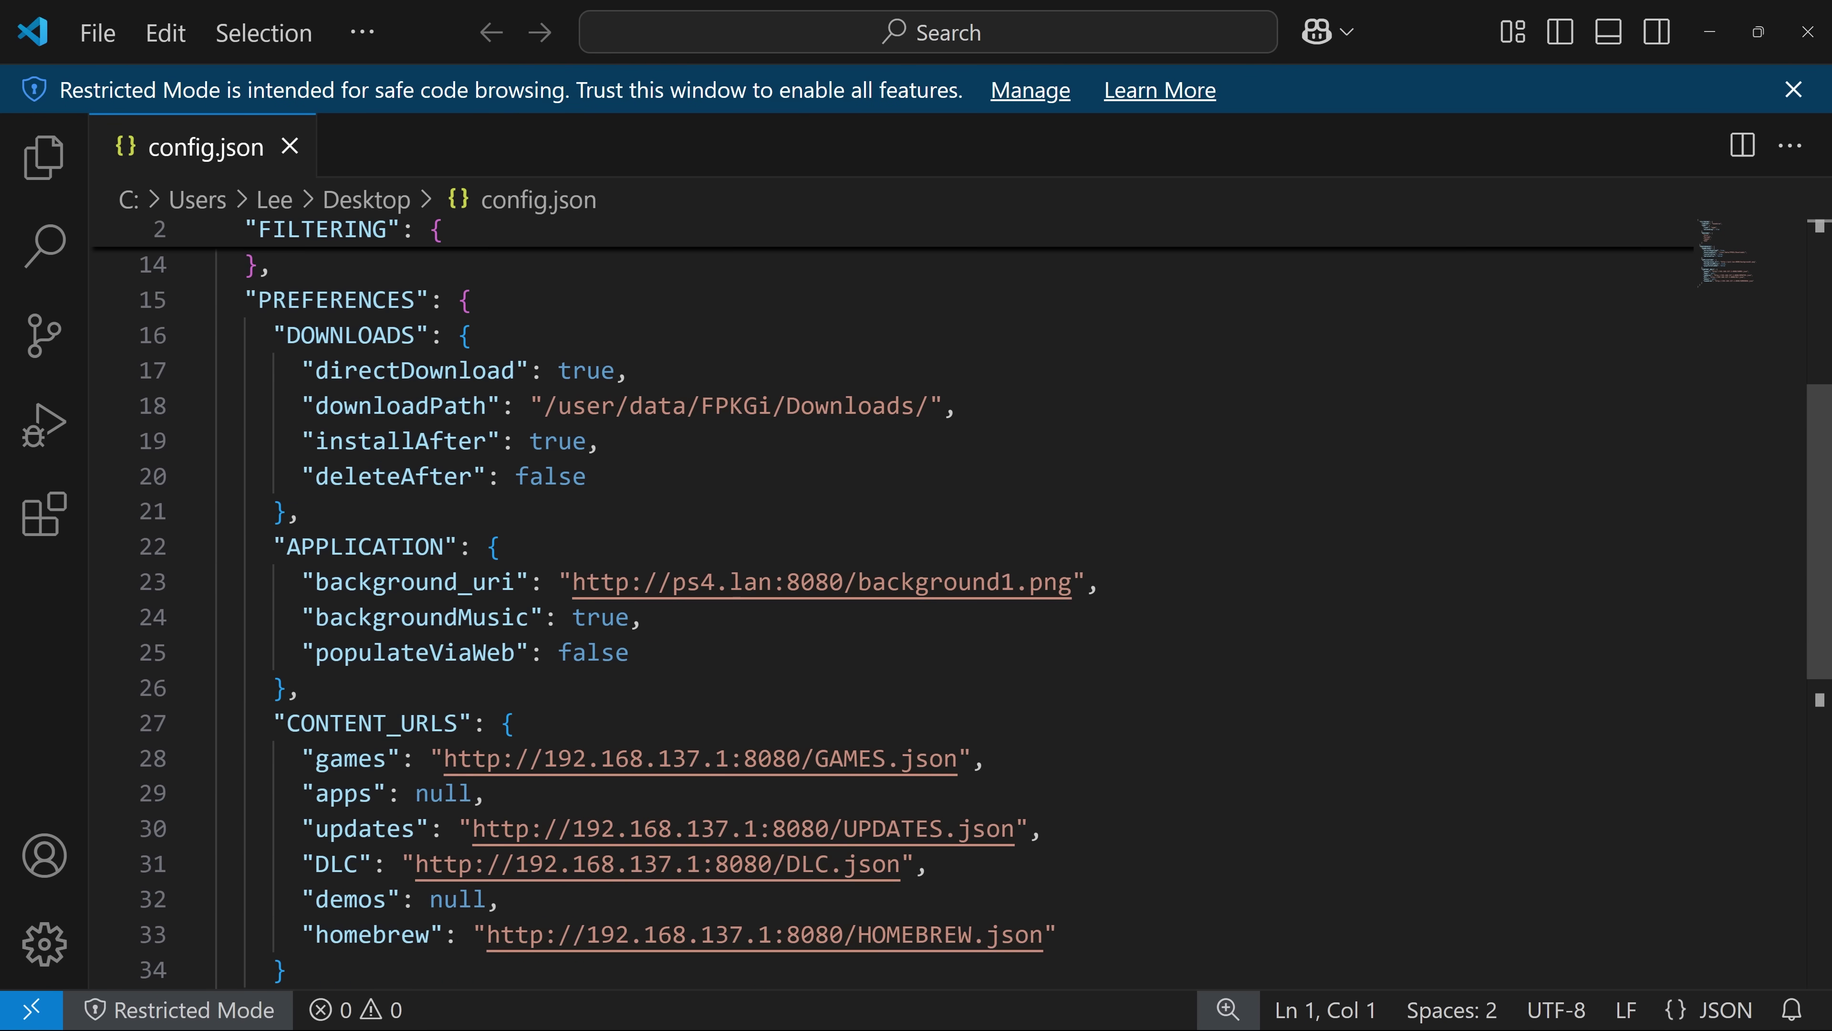
- Examine the background_uri setting and compare its host with the games URL in config.json, dismissing the WSL extension suggestion
drag(572, 420, 1072, 420)
double_click(415, 420)
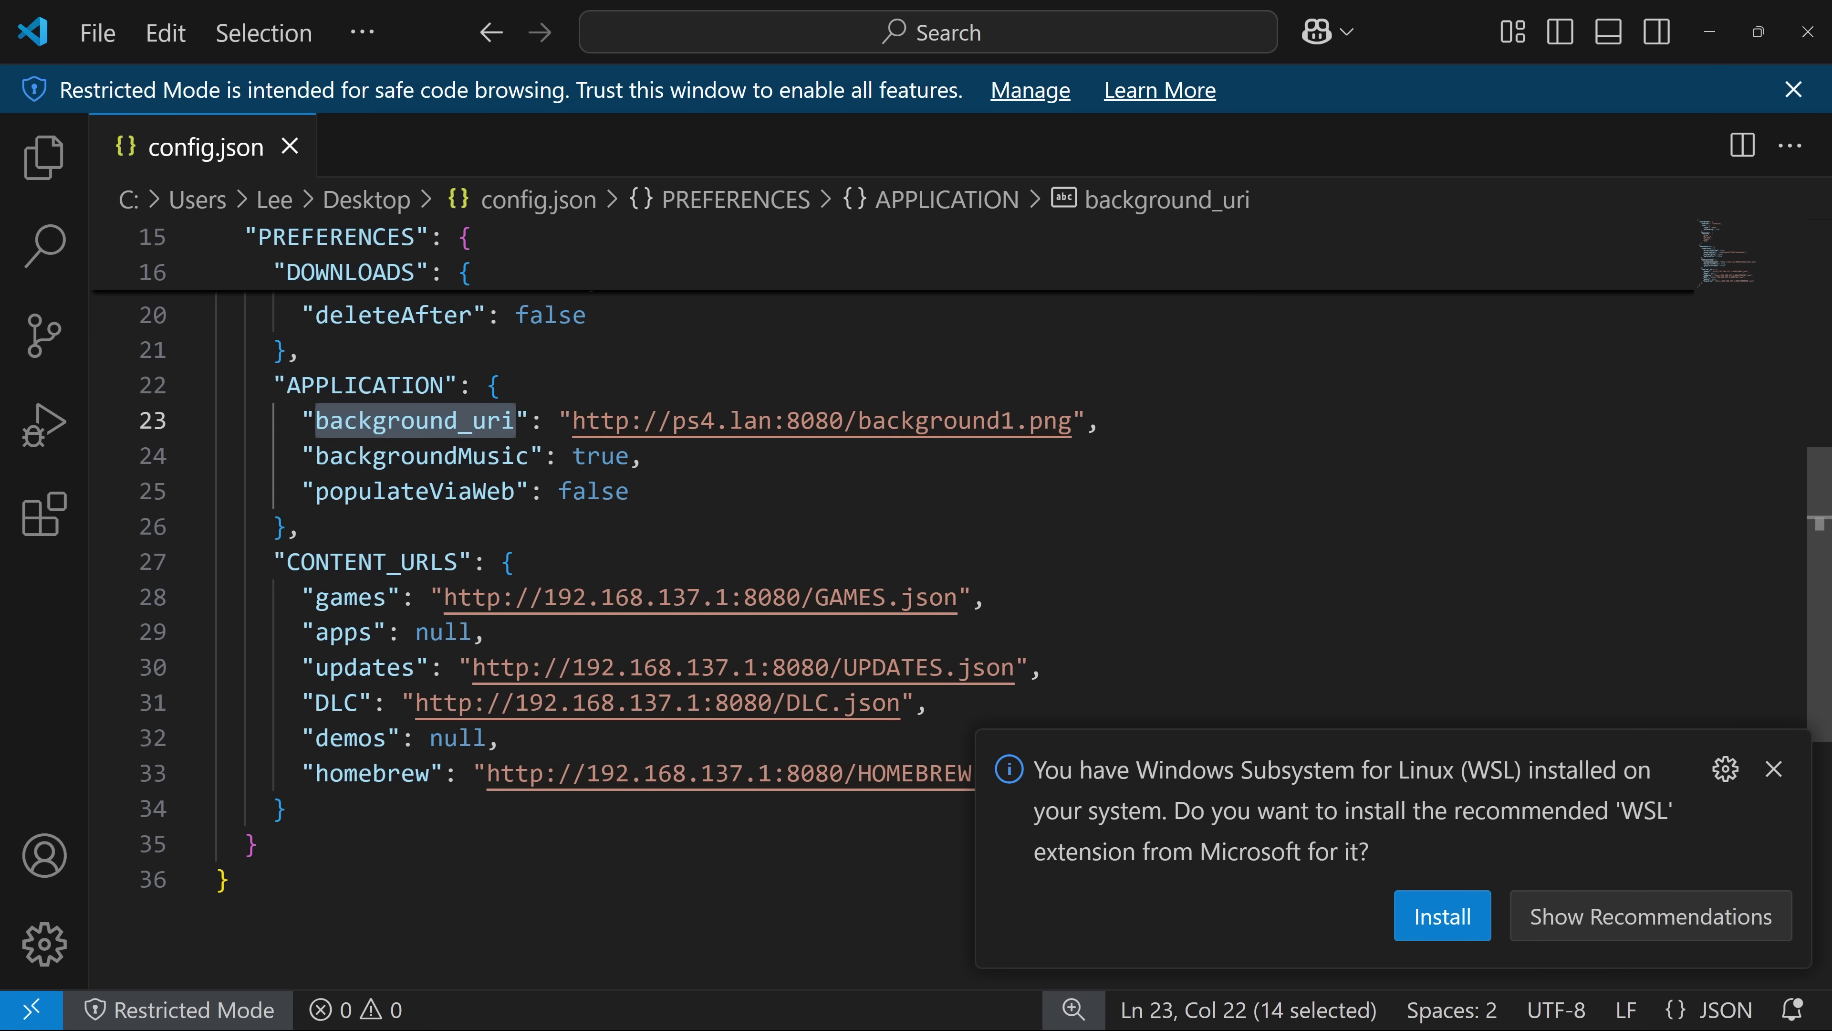
click(645, 455)
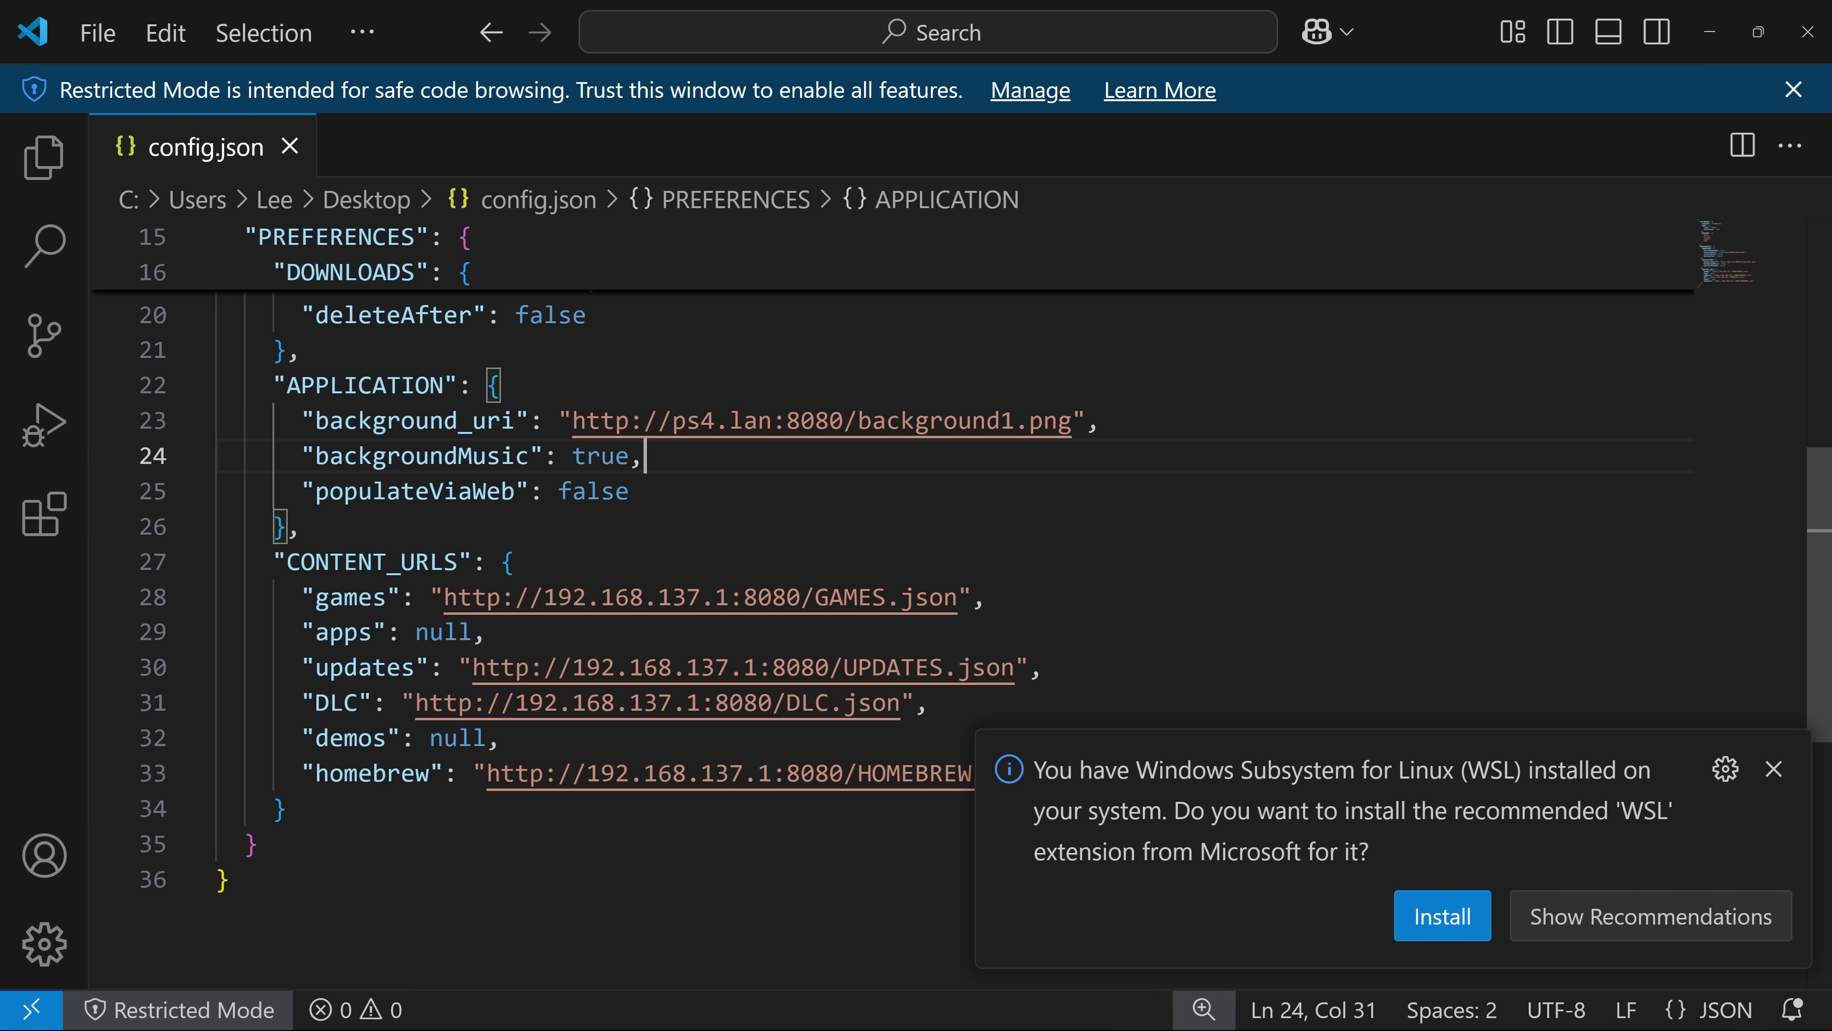
click(1774, 769)
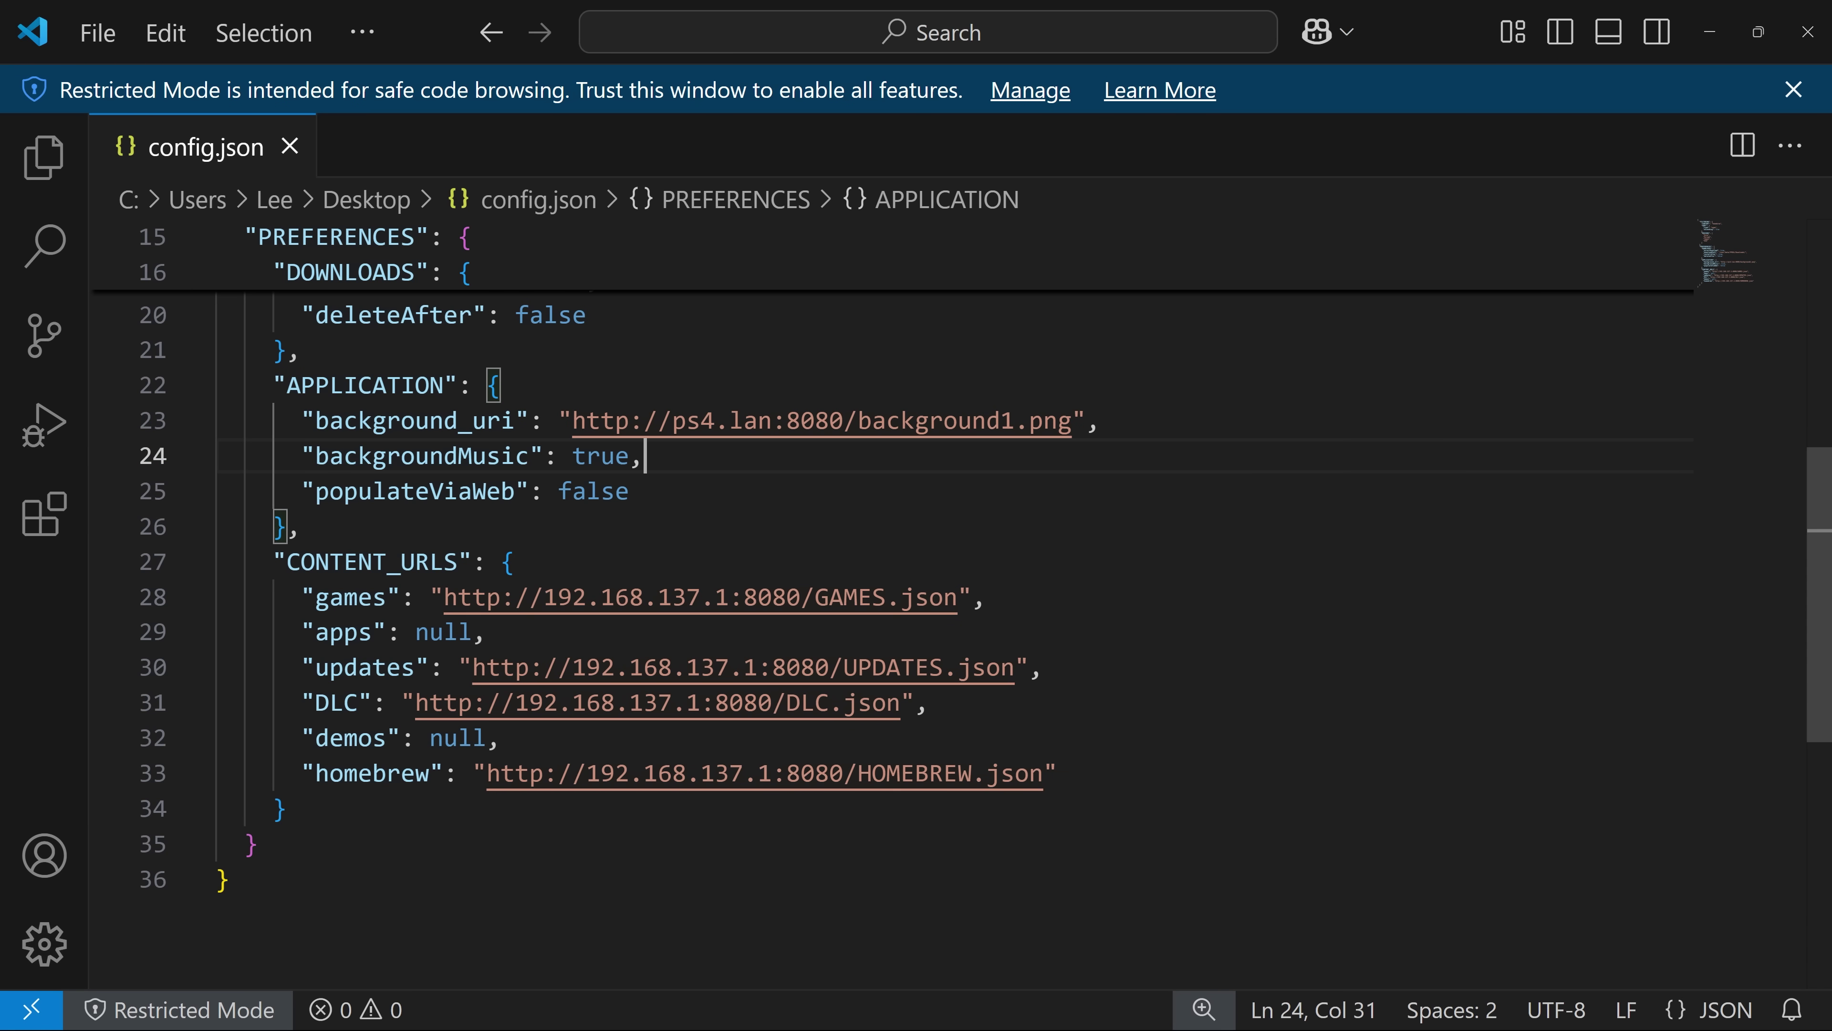
drag(544, 596, 730, 596)
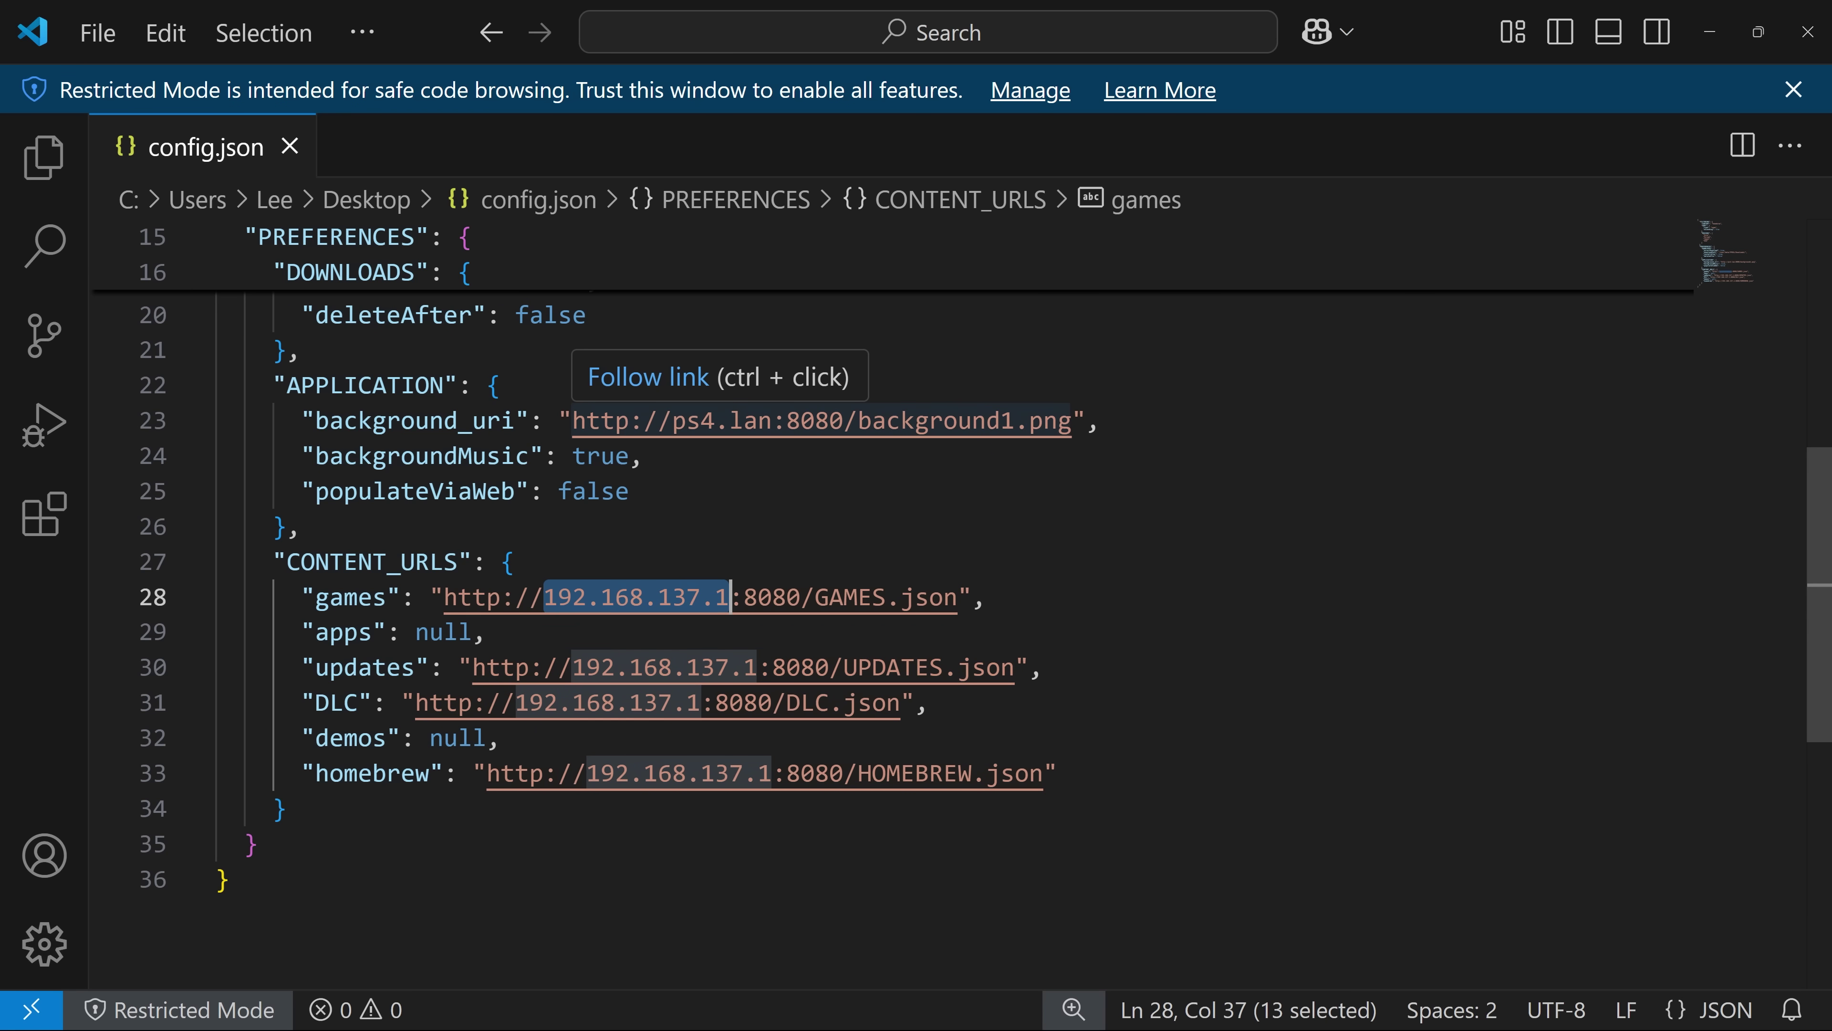
drag(673, 420, 773, 420)
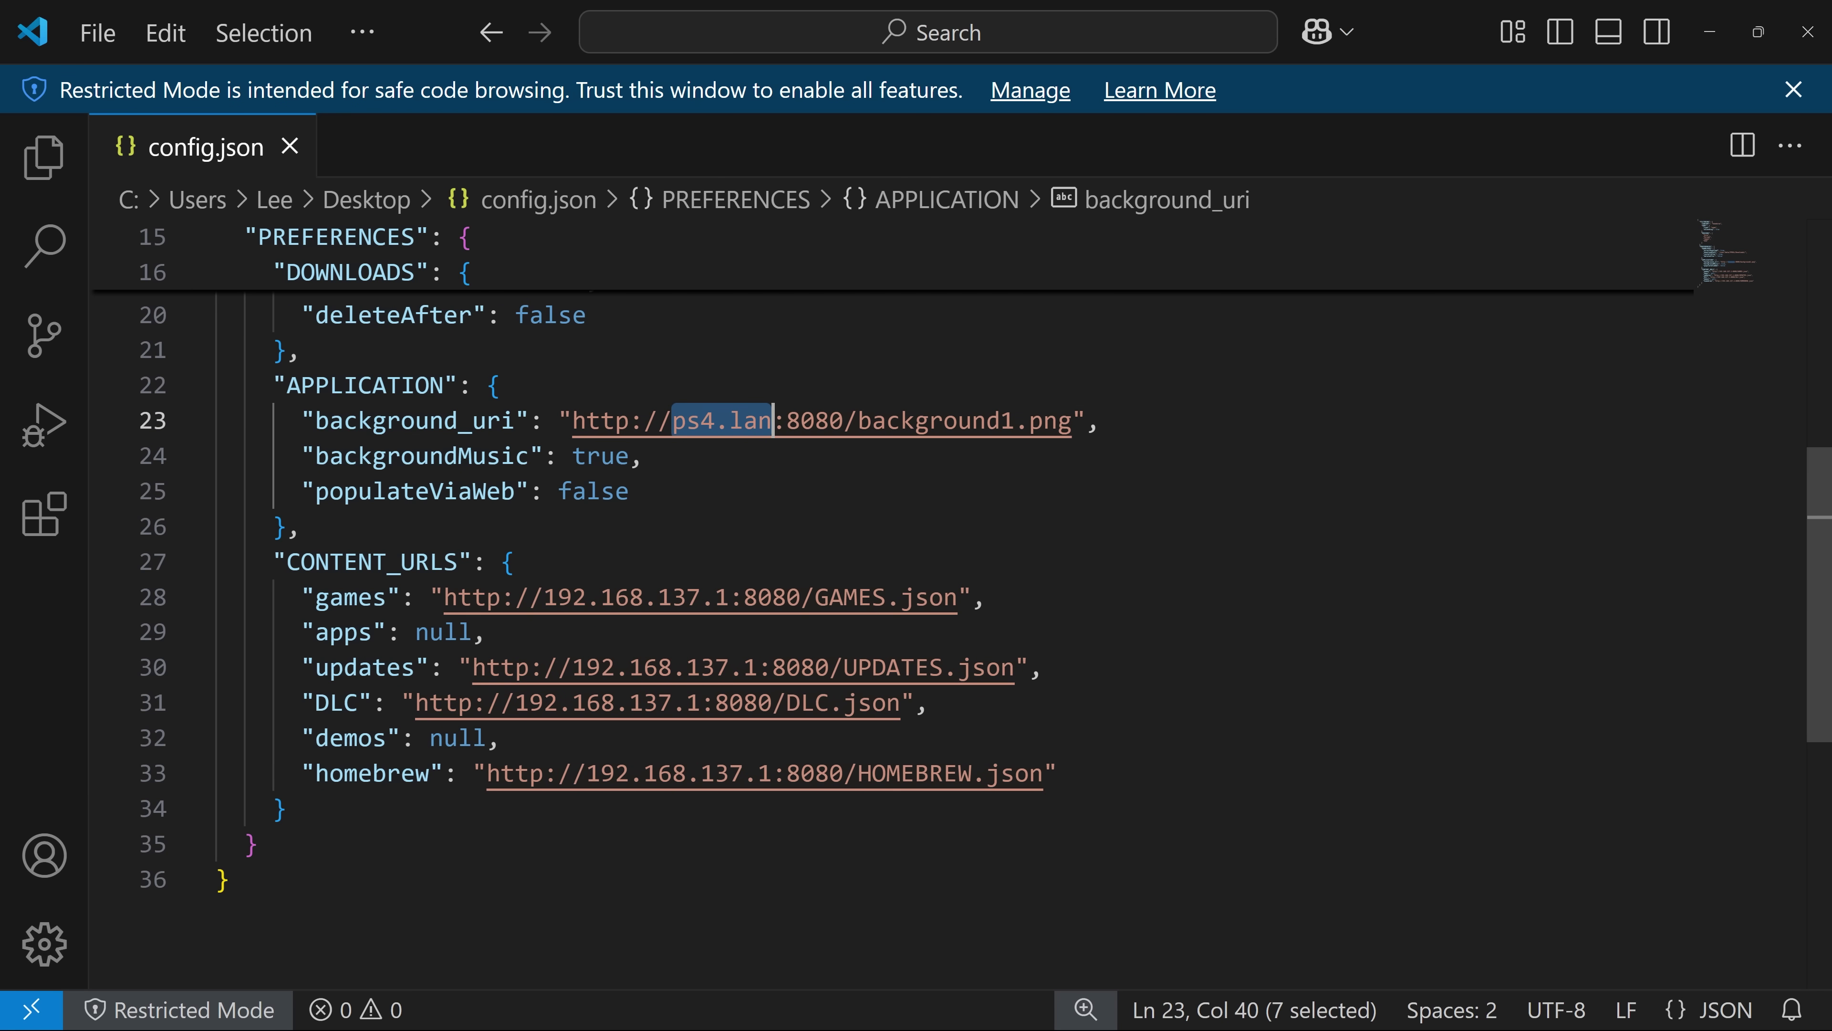
key(Down)
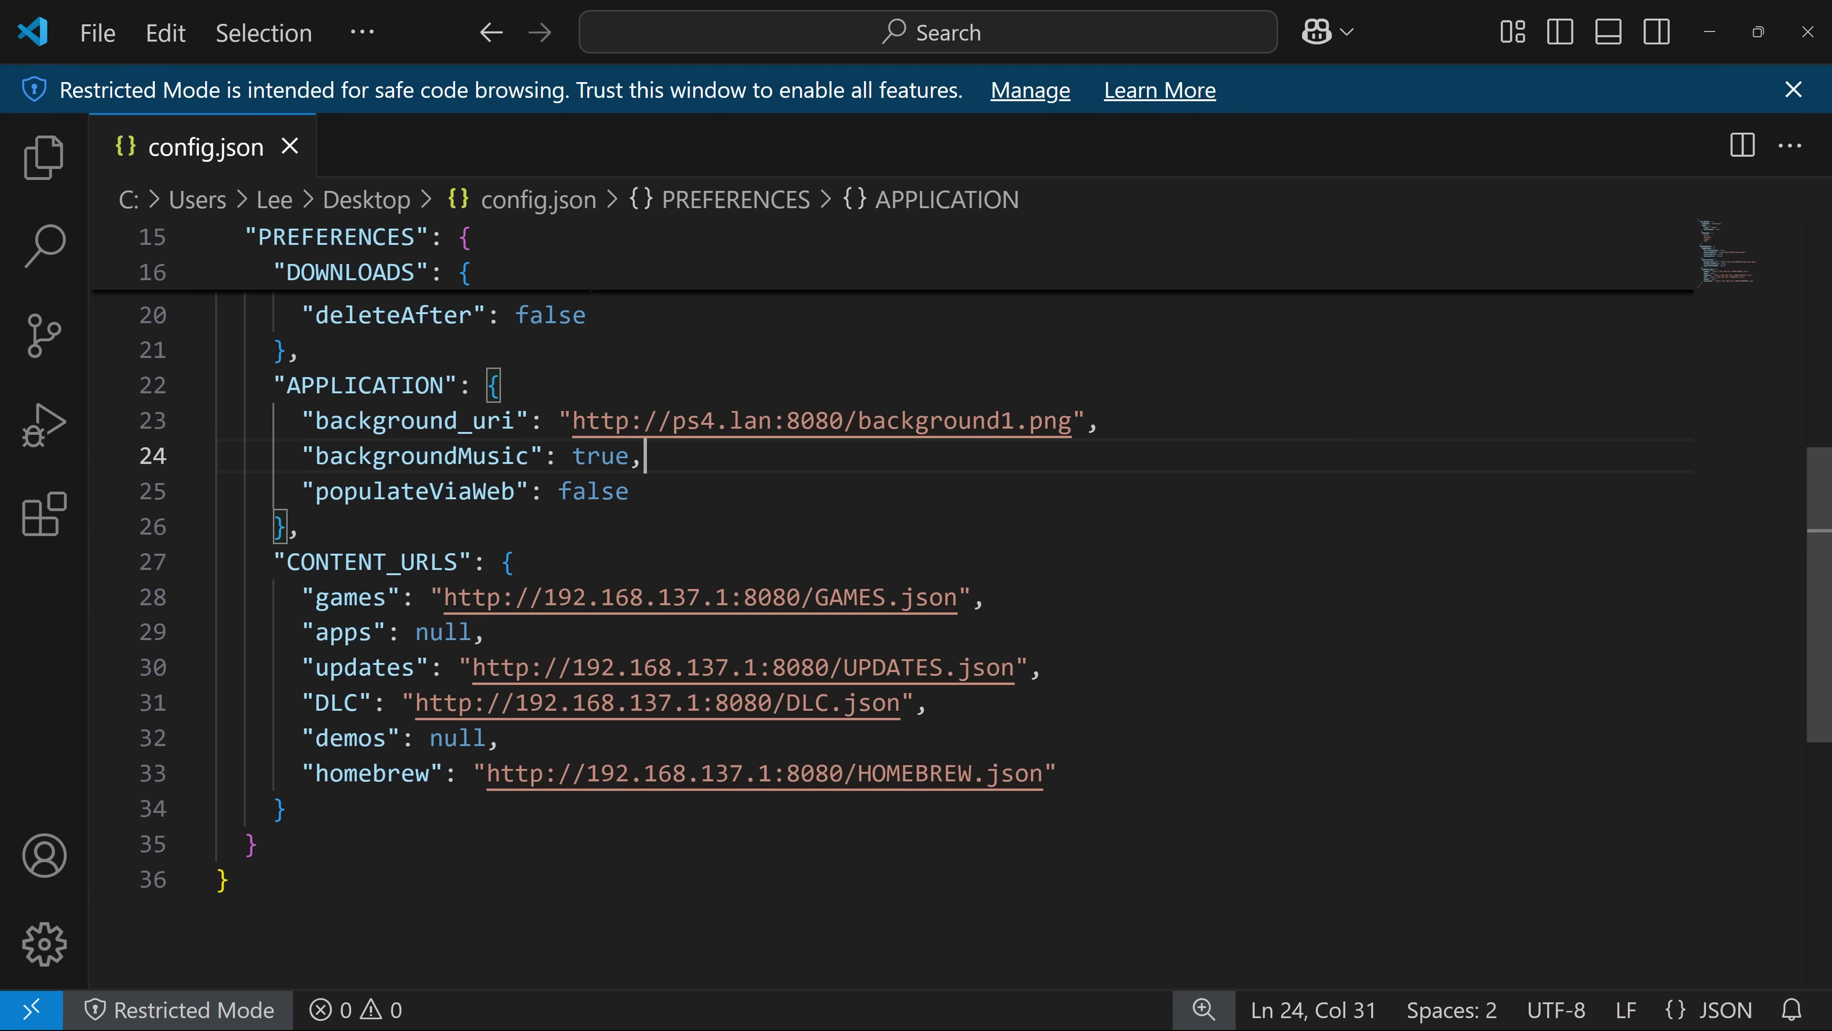
- Set populateViaWeb to true in config.json, save the file, look over the CONTENT_URLS block, and close the editor
double_click(414, 491)
click(572, 491)
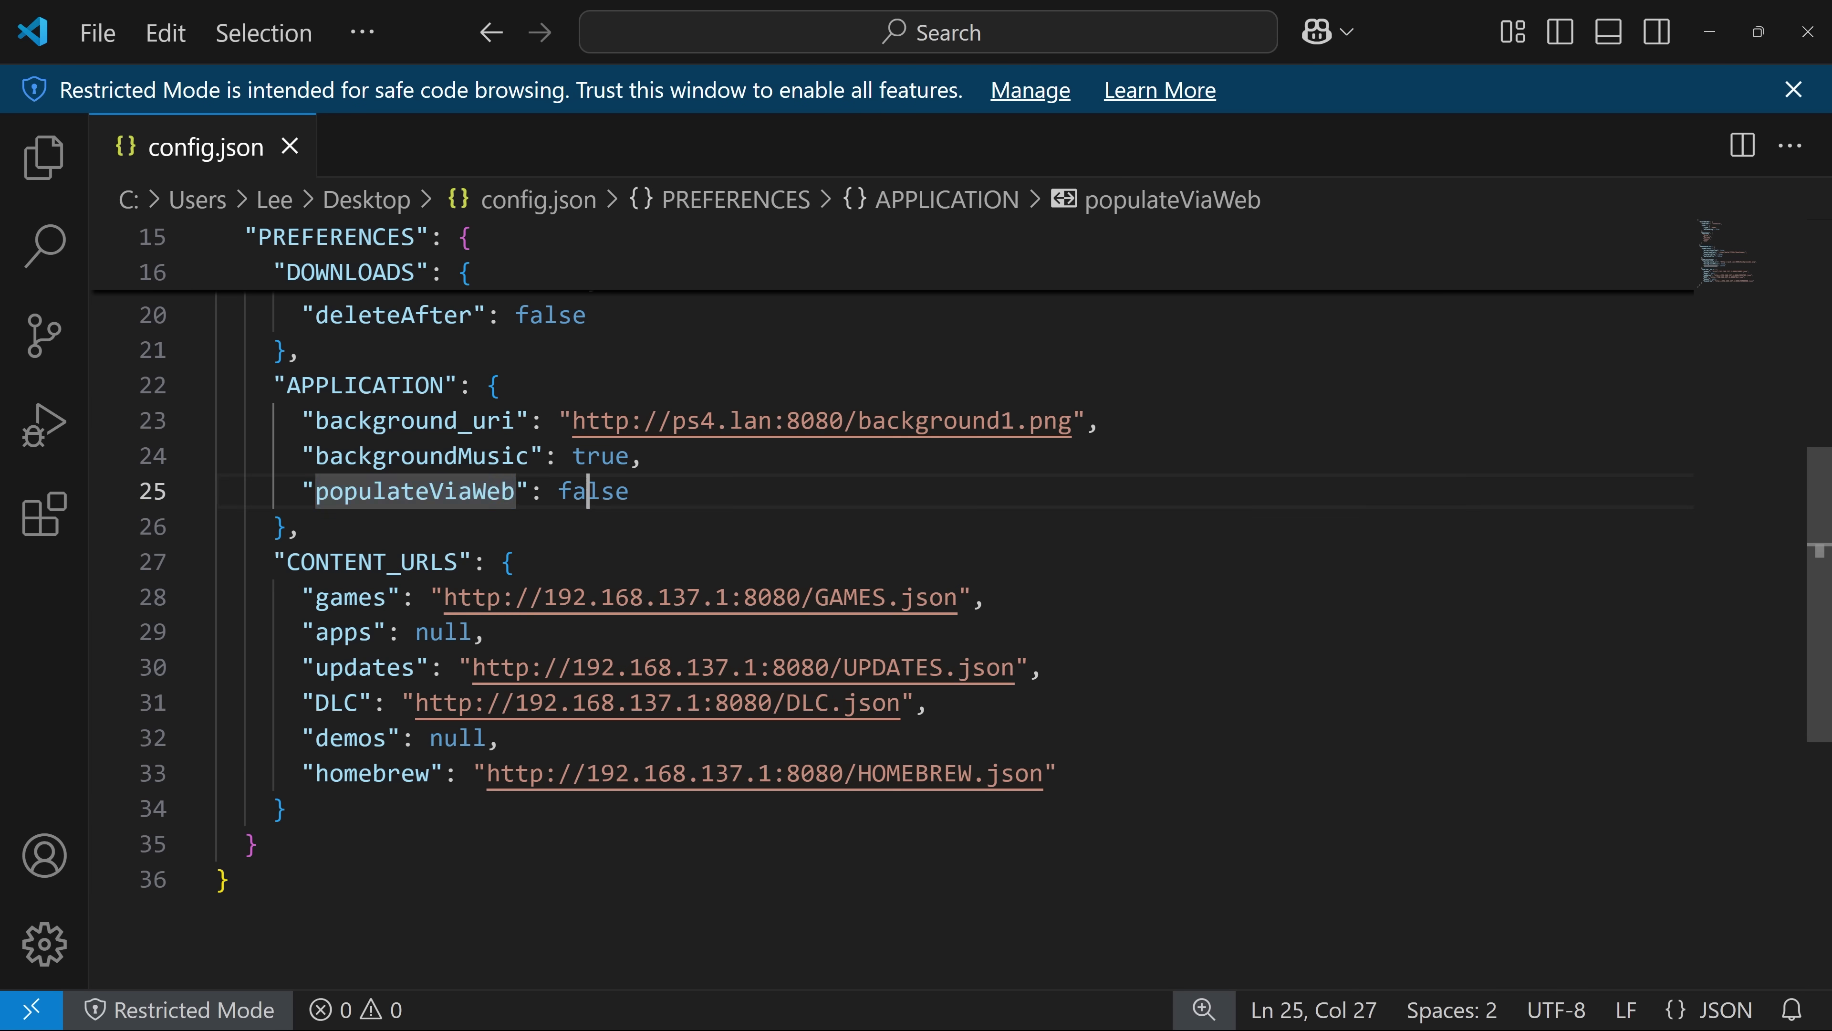
double_click(594, 491)
text(true)
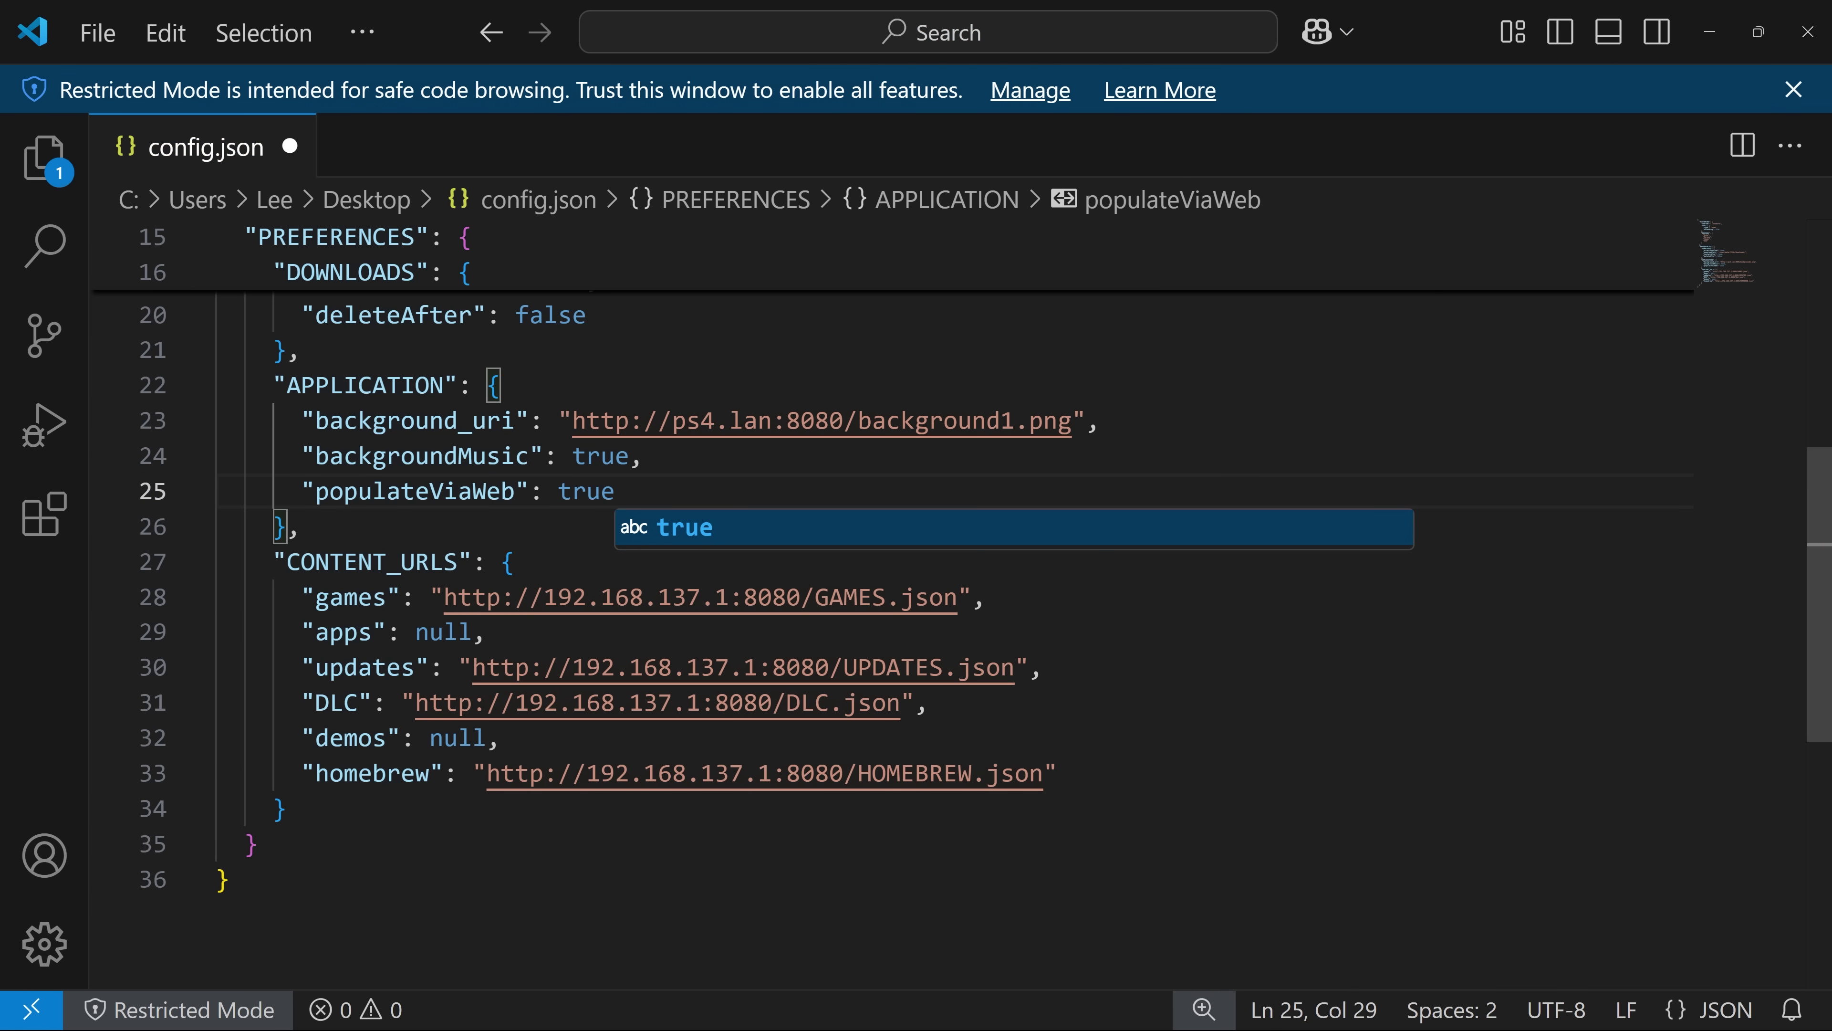
key(ctrl+s)
drag(331, 562, 832, 773)
click(989, 597)
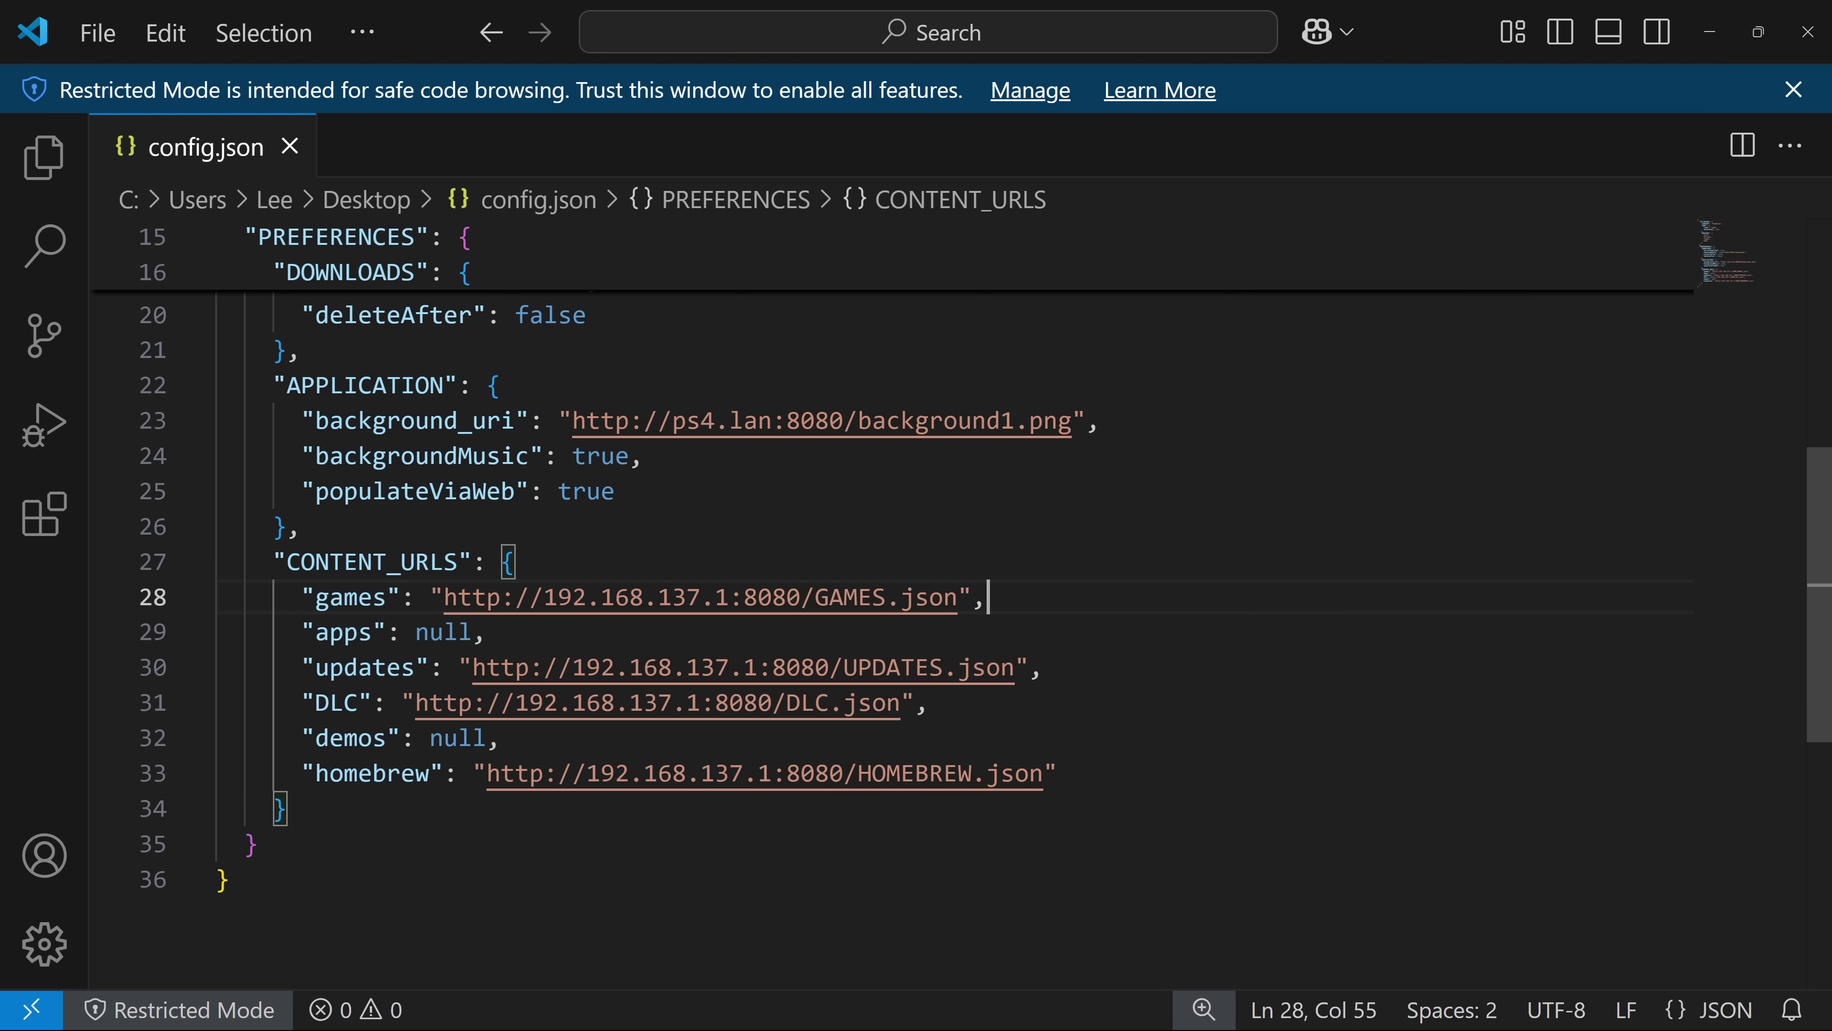
click(1807, 32)
- Switch to FileZilla and upload config.json from the desktop to /data/FPKGi, overwriting the existing file
mouse_move(1212, 1005)
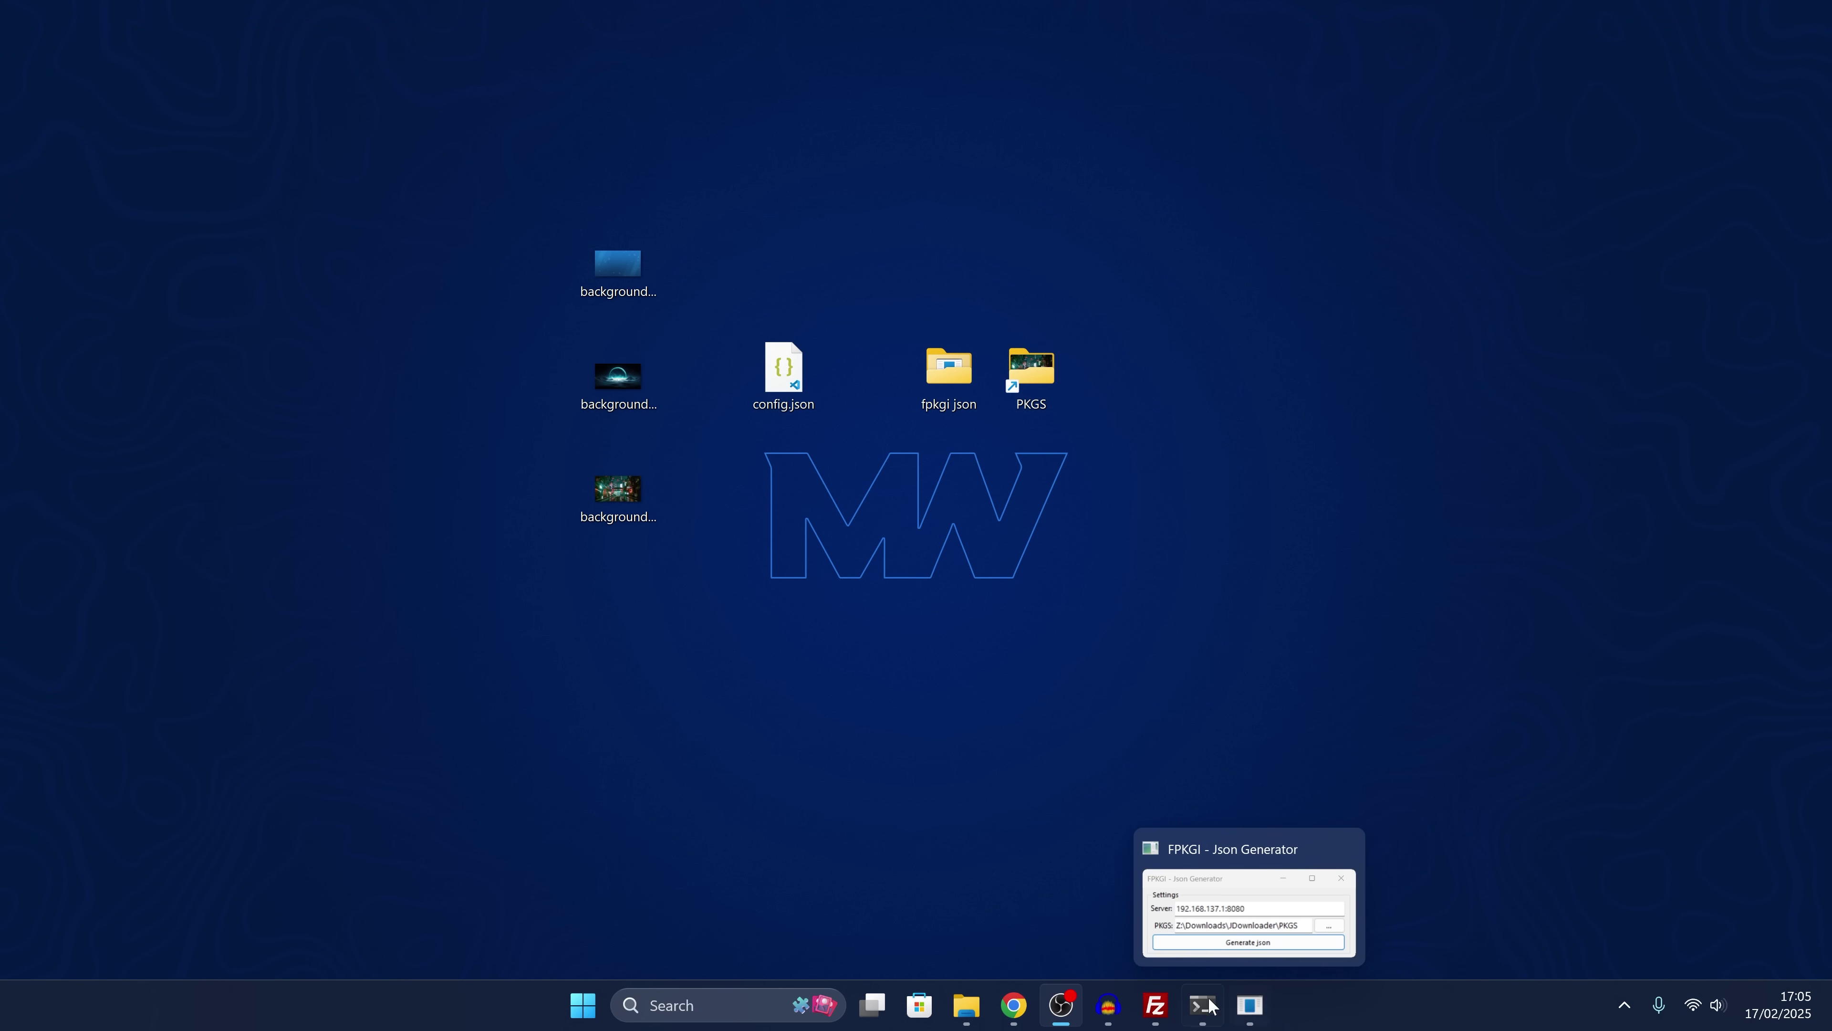
click(1156, 1006)
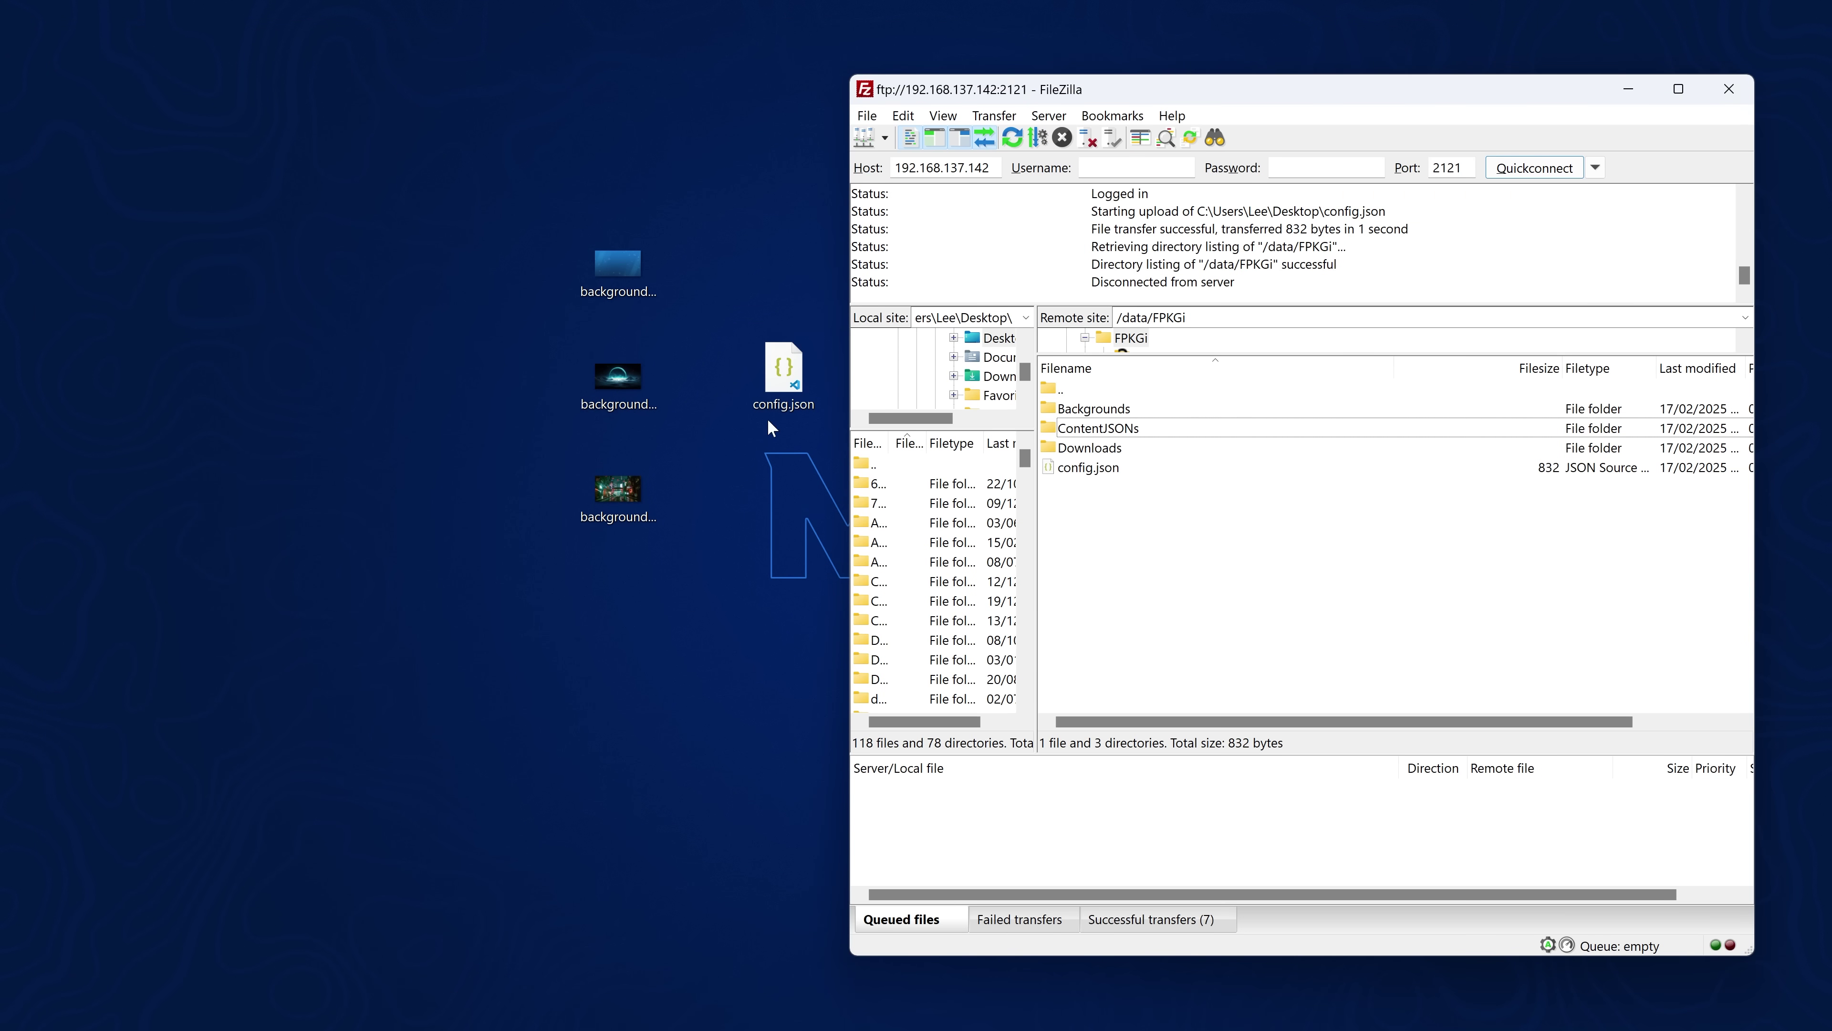
drag(779, 404, 1154, 577)
click(1506, 668)
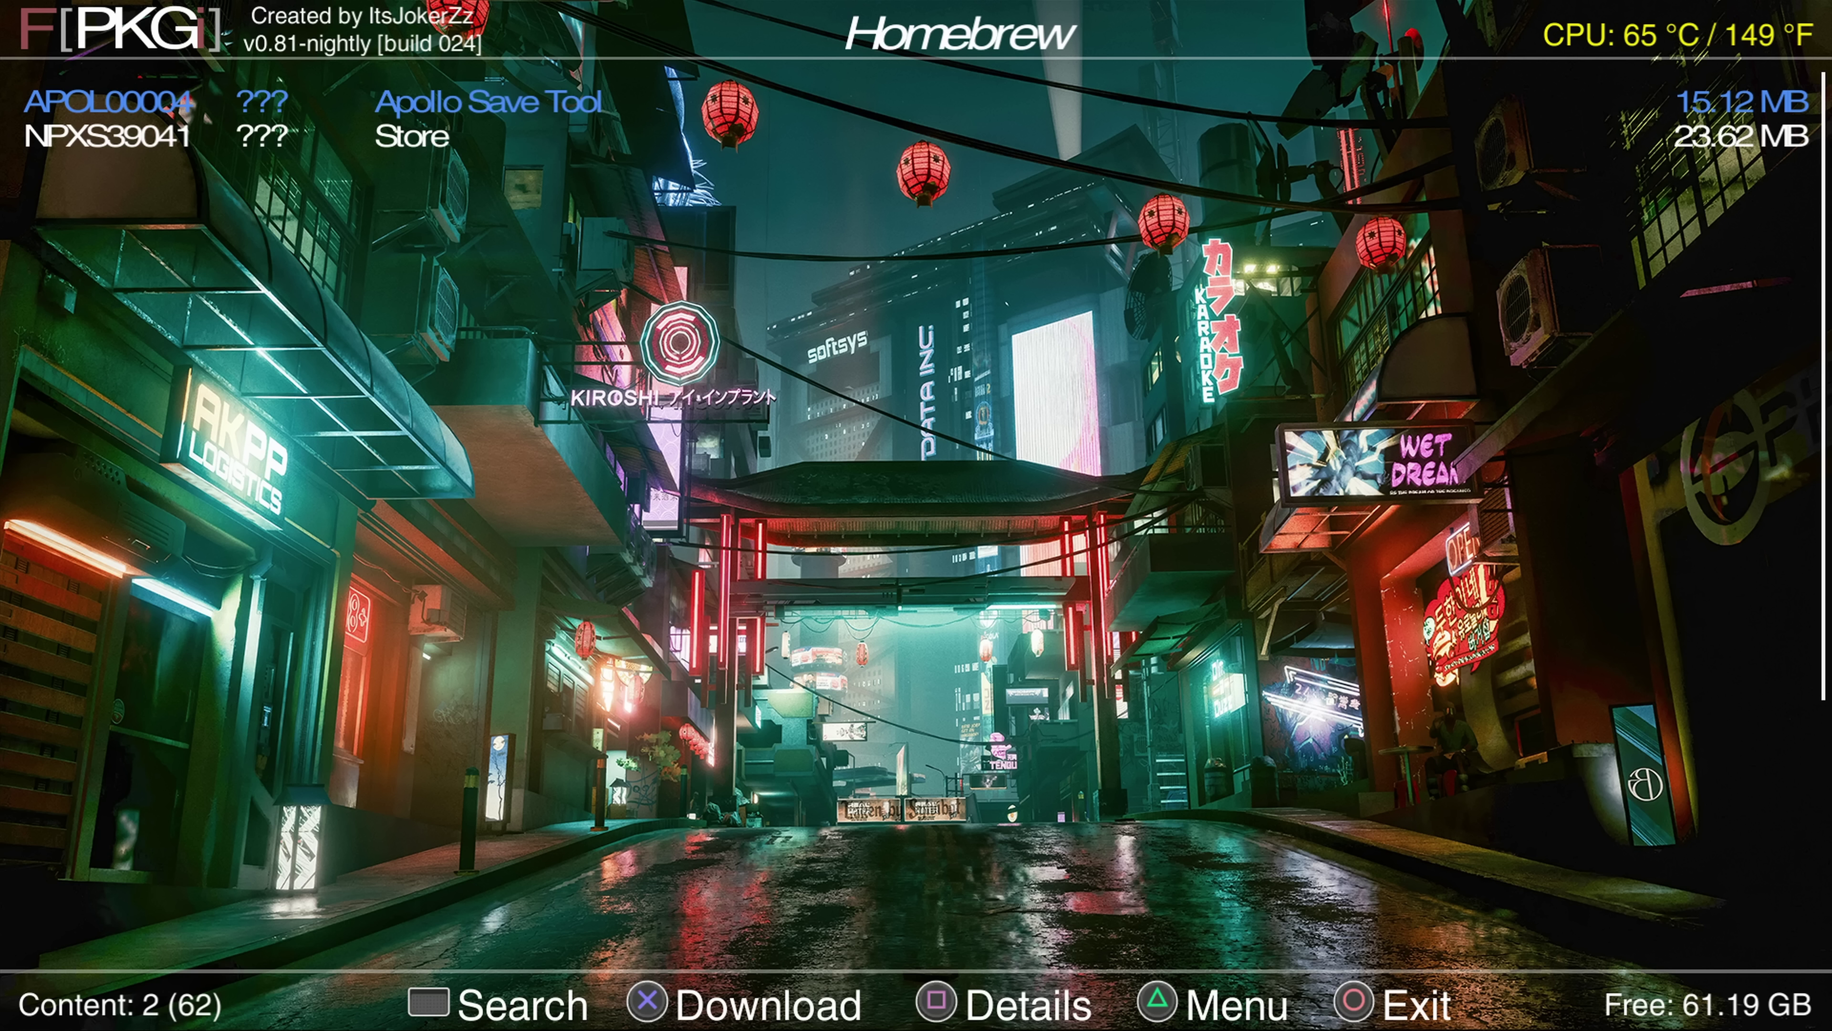
- In F[PKGi] on the PS4, switch from Homebrew to the Games list, view the package details of Bloodborne, and close them
key(Right)
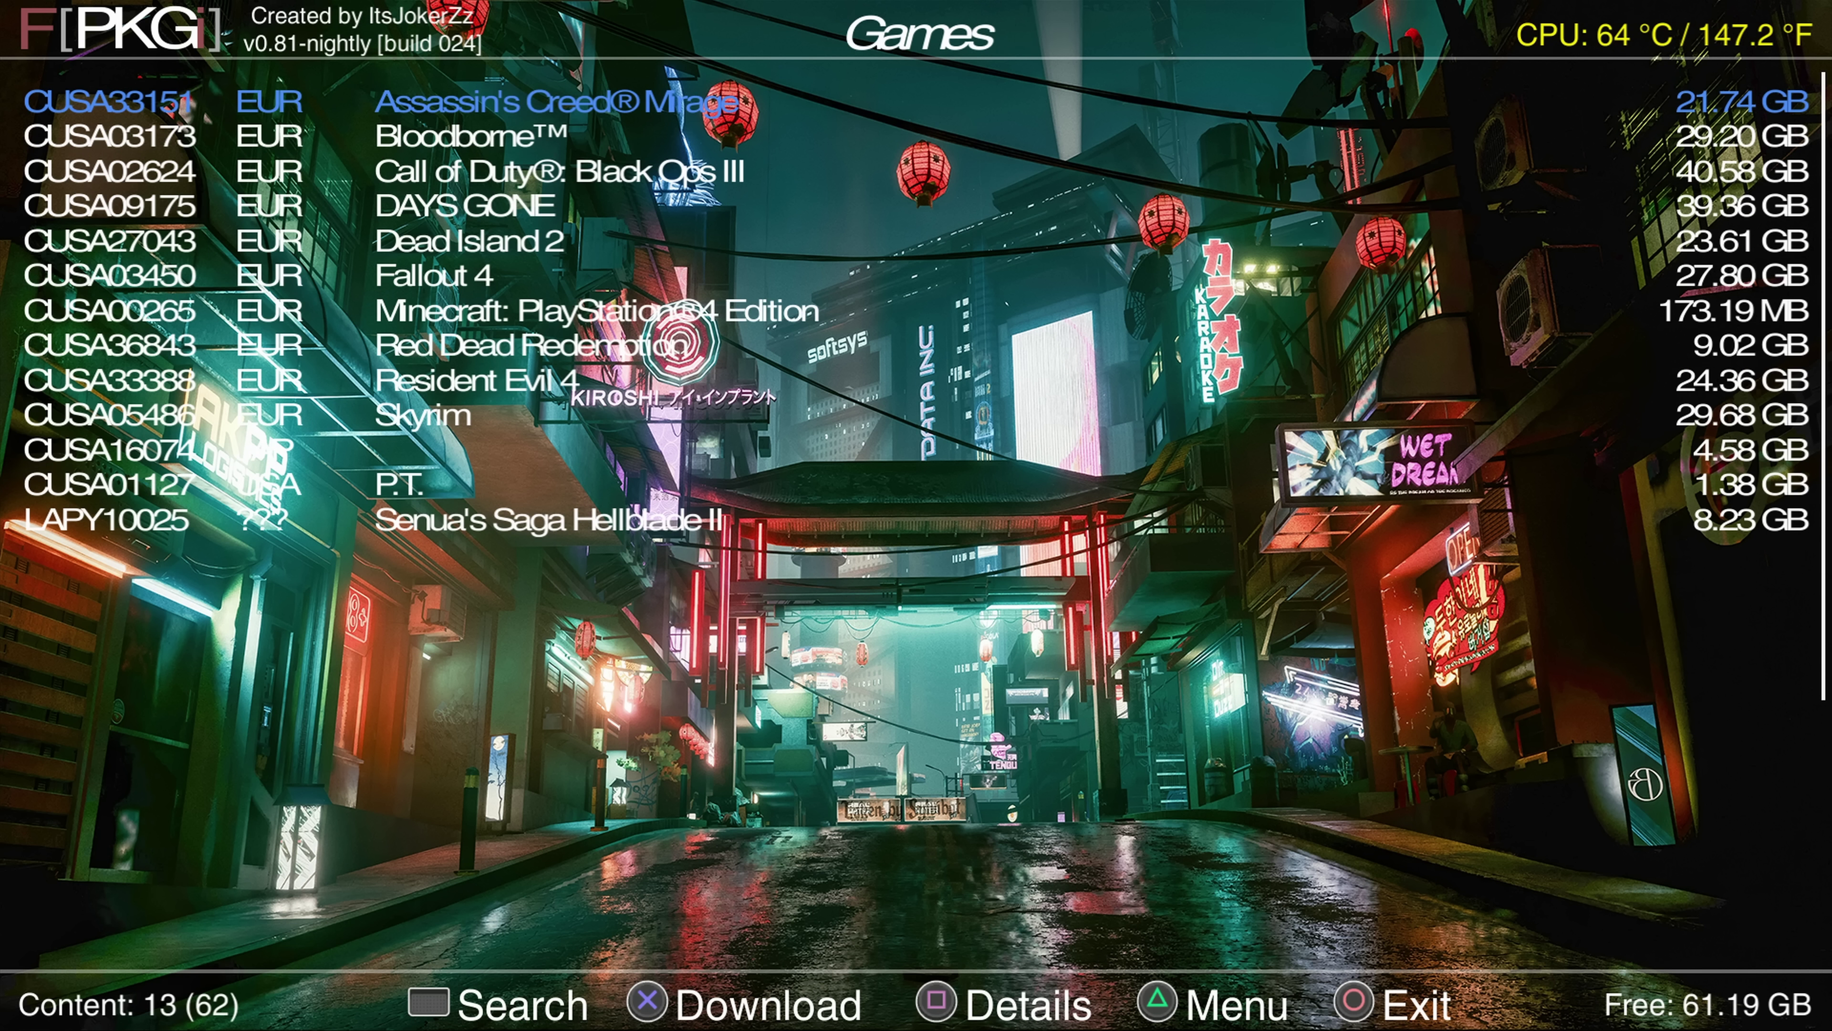
key(Down)
key(Down)
key(Down)
key(Down)
key(Up)
key(Up)
key(Up)
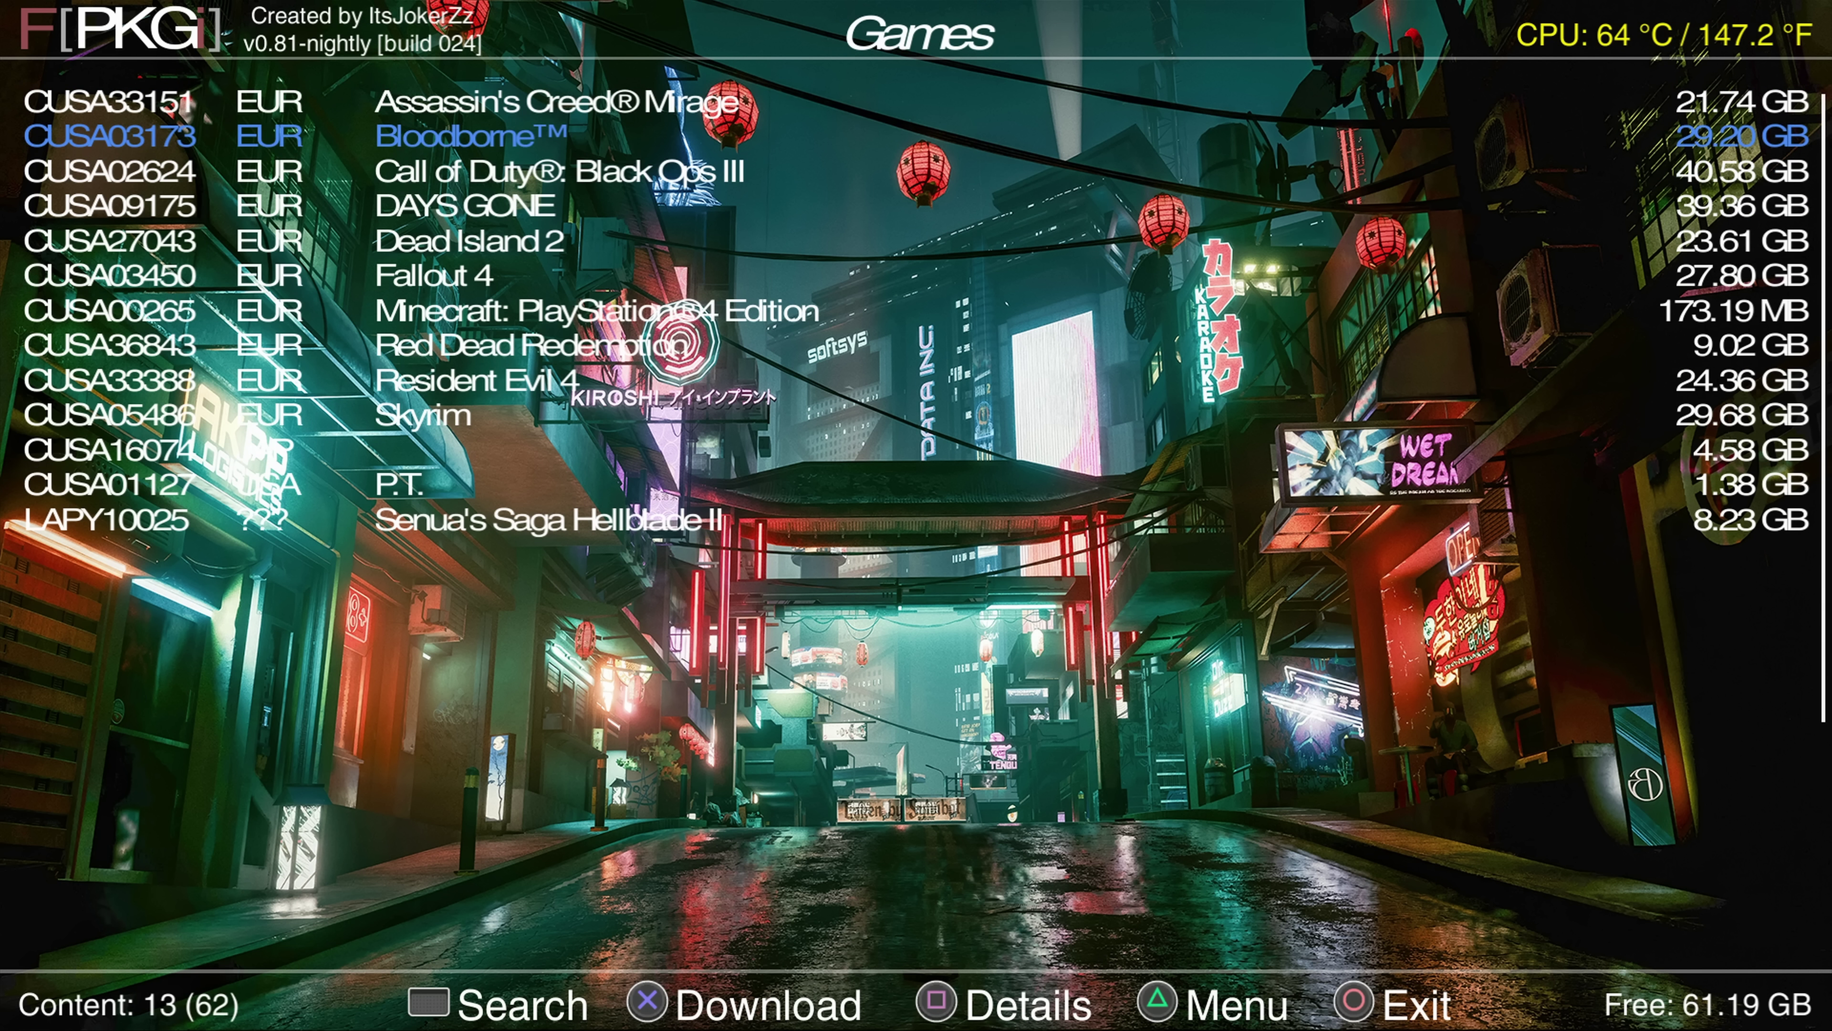
key(Down)
key(Down)
key(Up)
key(Up)
key(KP_4)
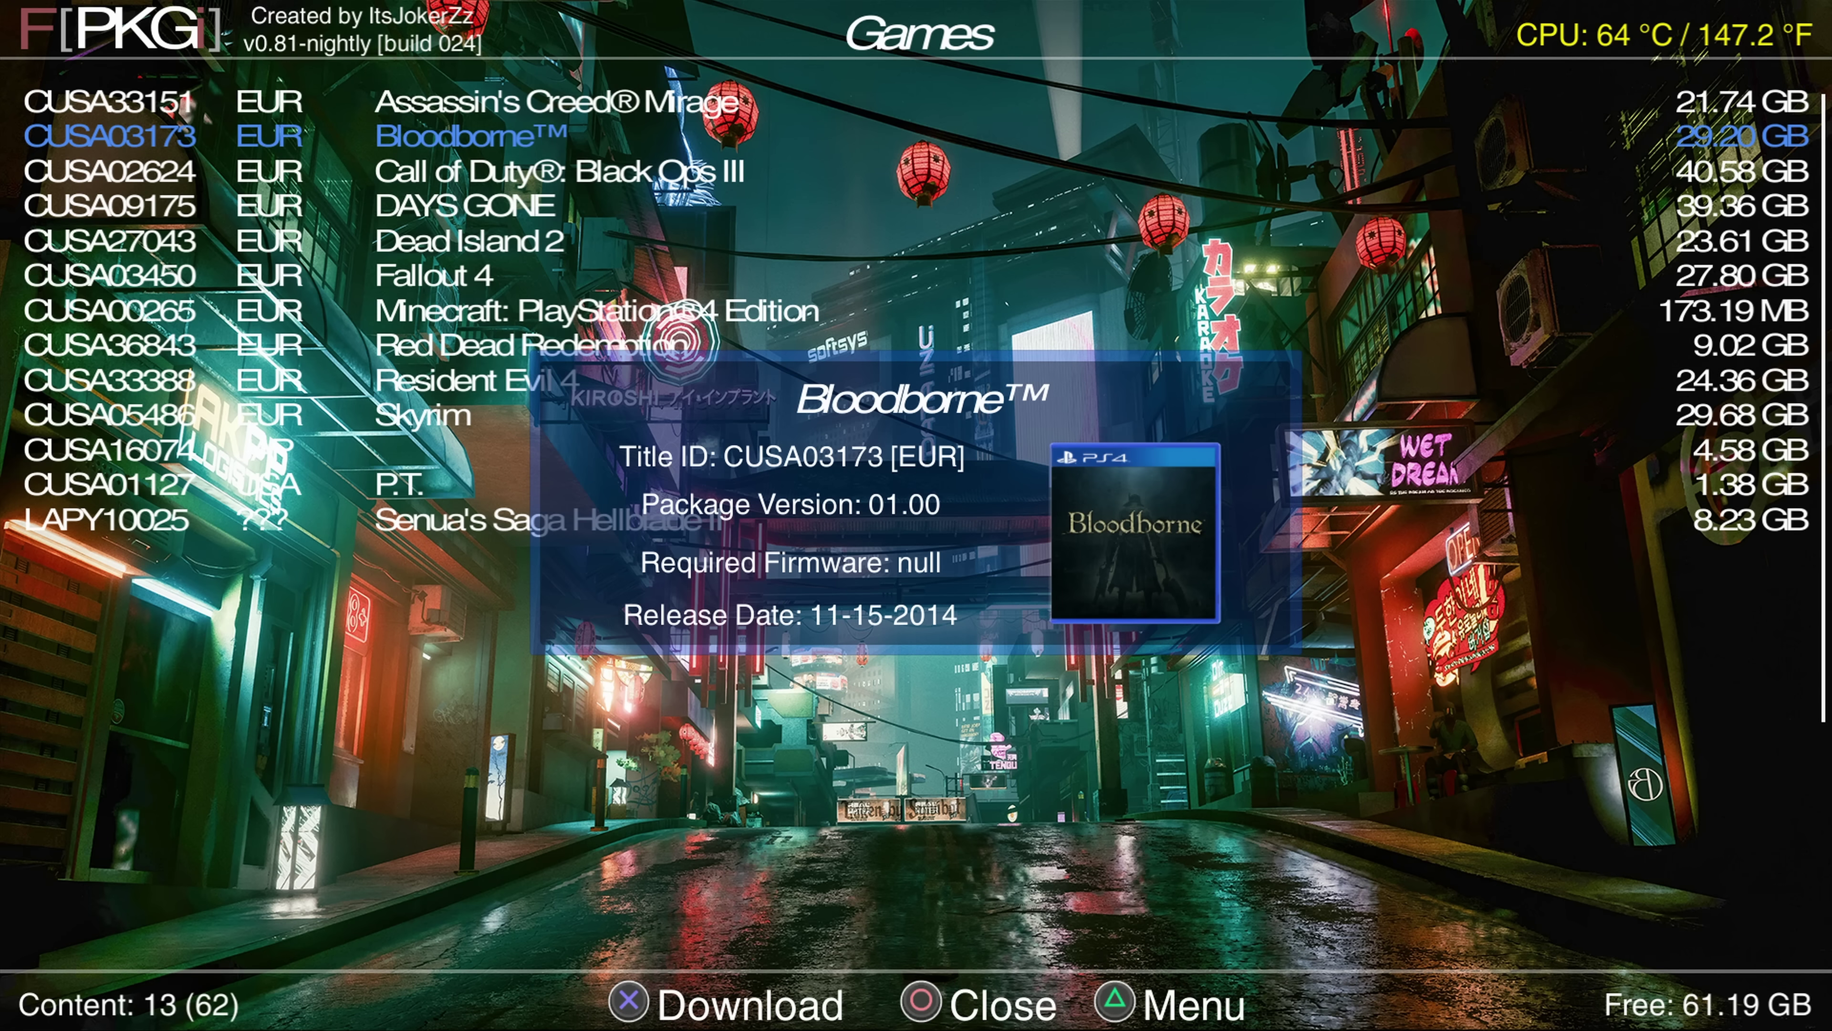
key(Escape)
- View the package details of DAYS GONE in the Games list, and close them
key(Down)
key(Down)
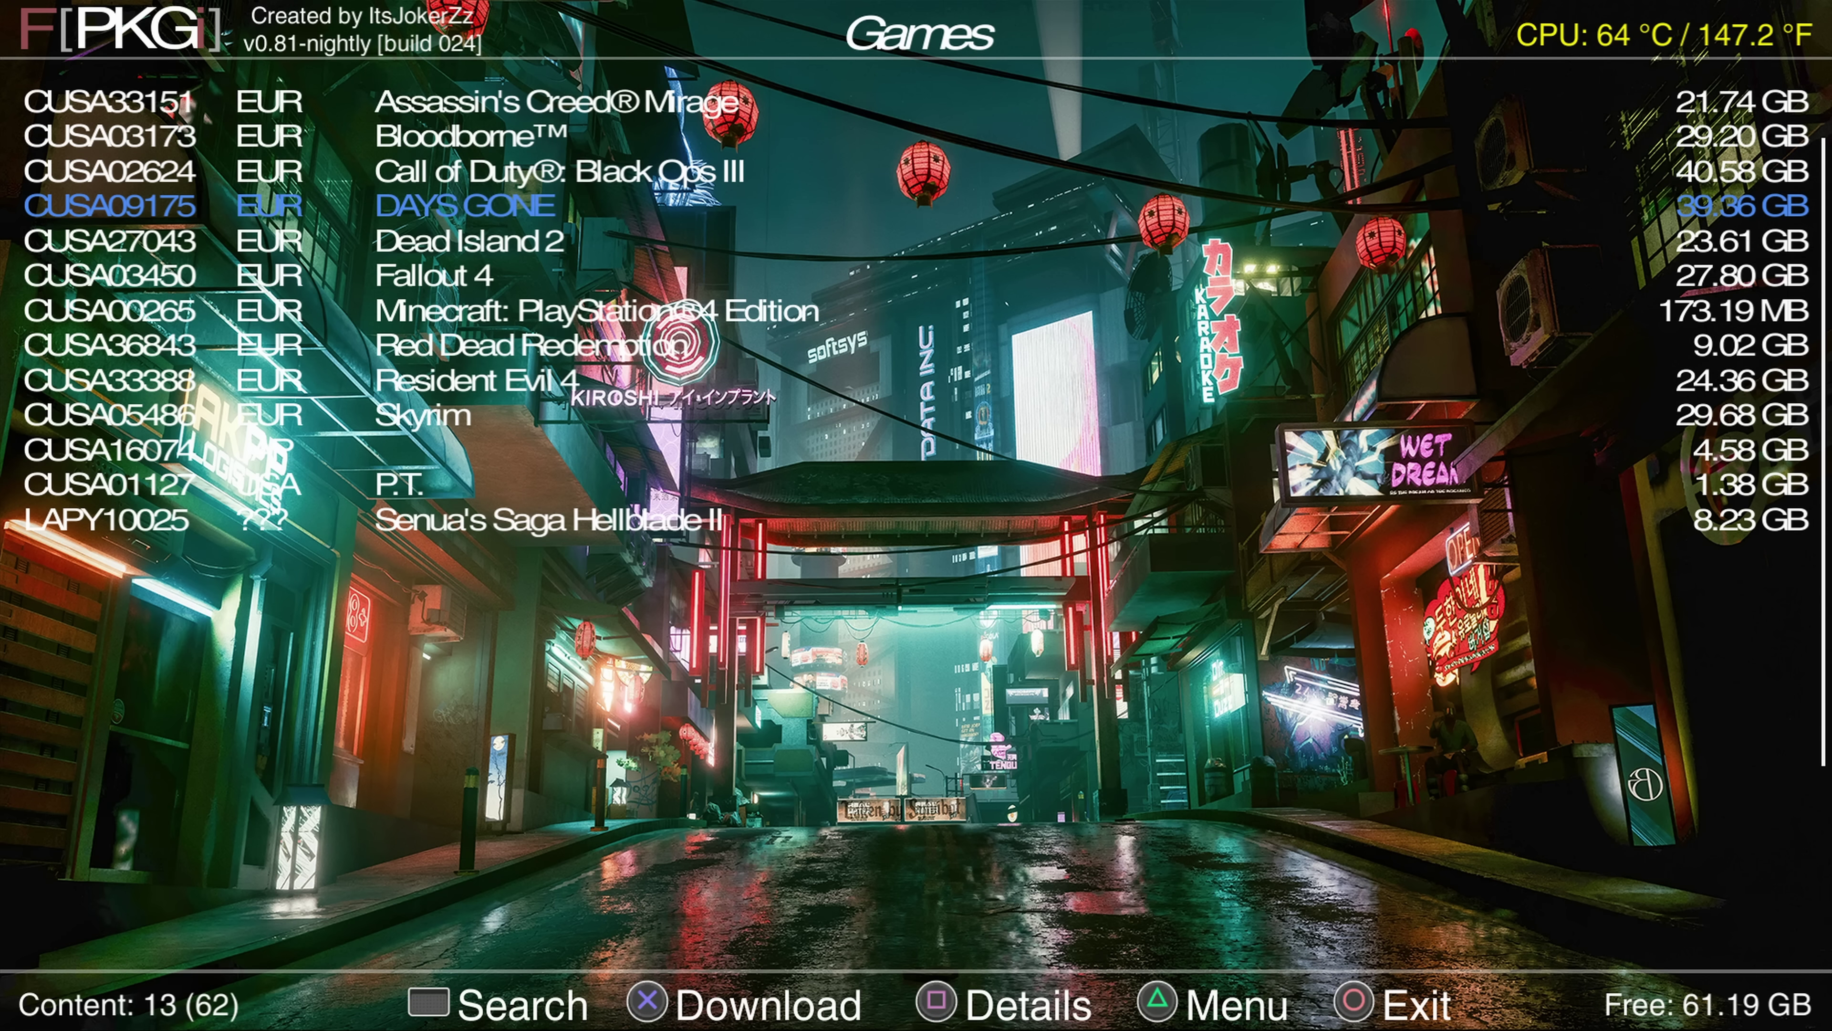
key(KP_4)
key(Escape)
key(KP_8)
key(Down)
key(Down)
key(Down)
key(Down)
key(Down)
key(Down)
key(Down)
key(Down)
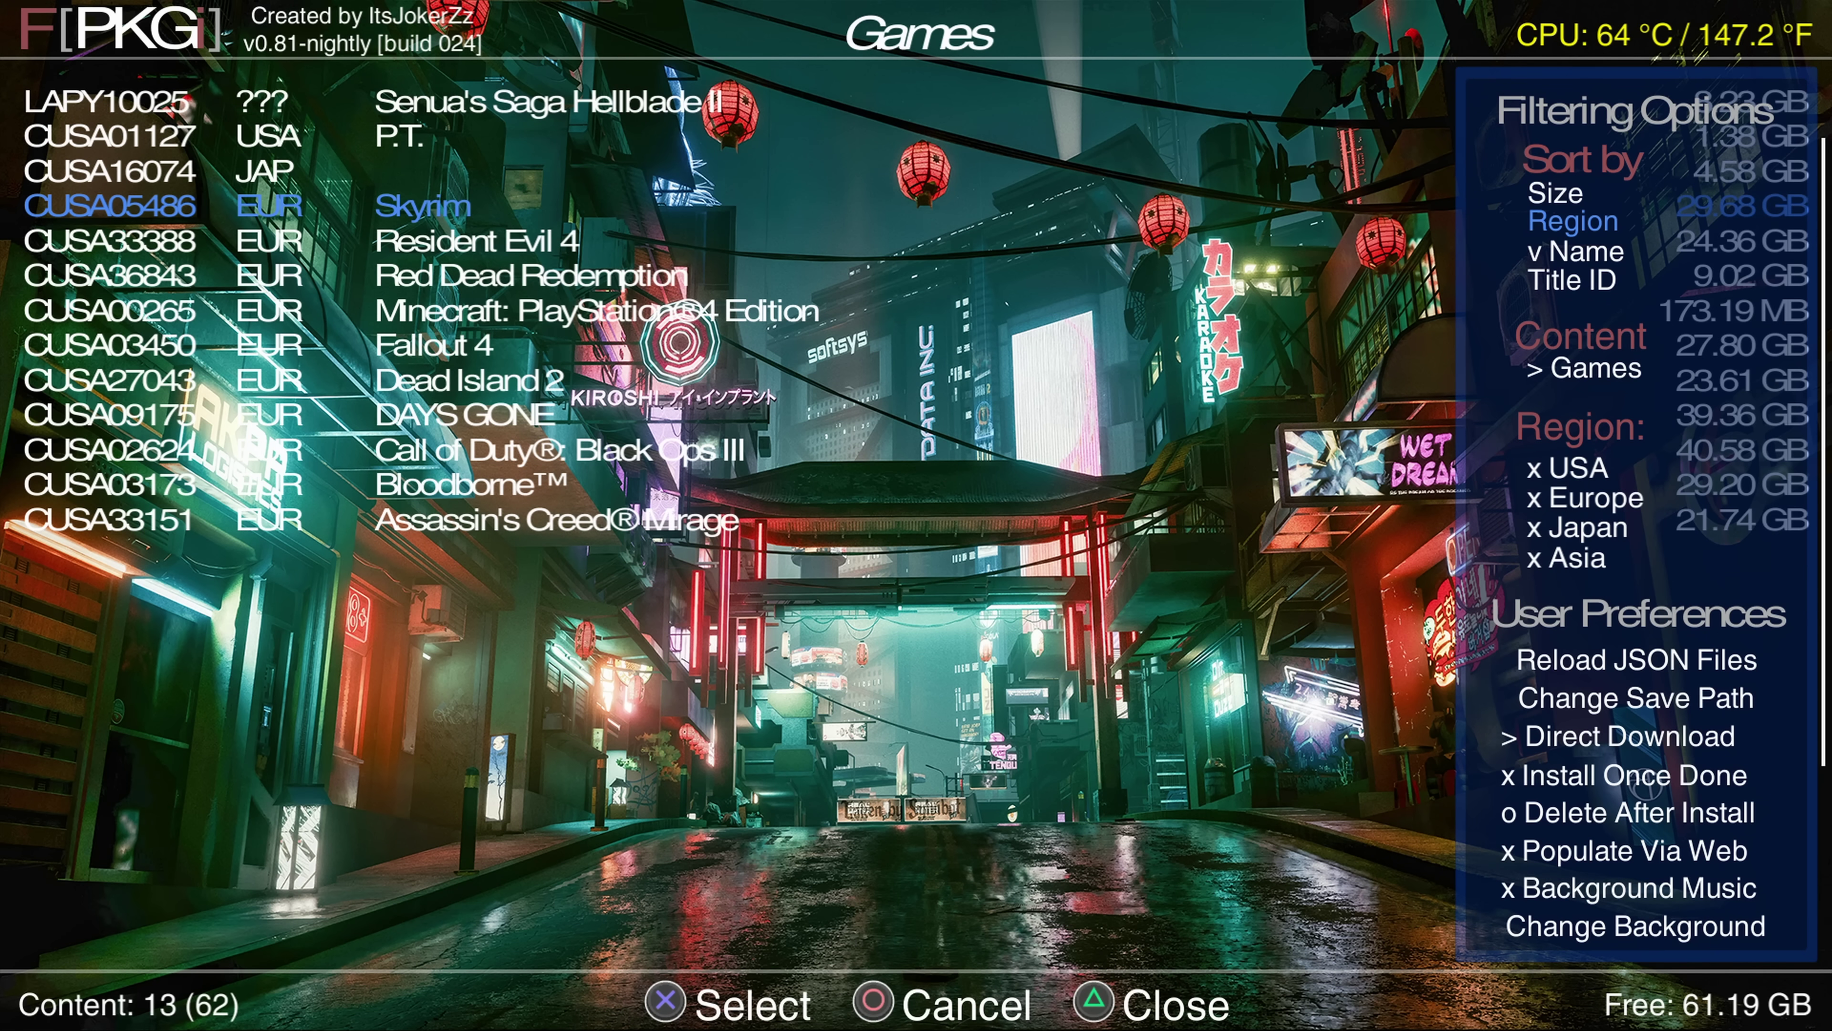
key(Down)
key(Down)
key(Down)
key(Down)
key(Down)
key(Down)
key(Down)
key(Down)
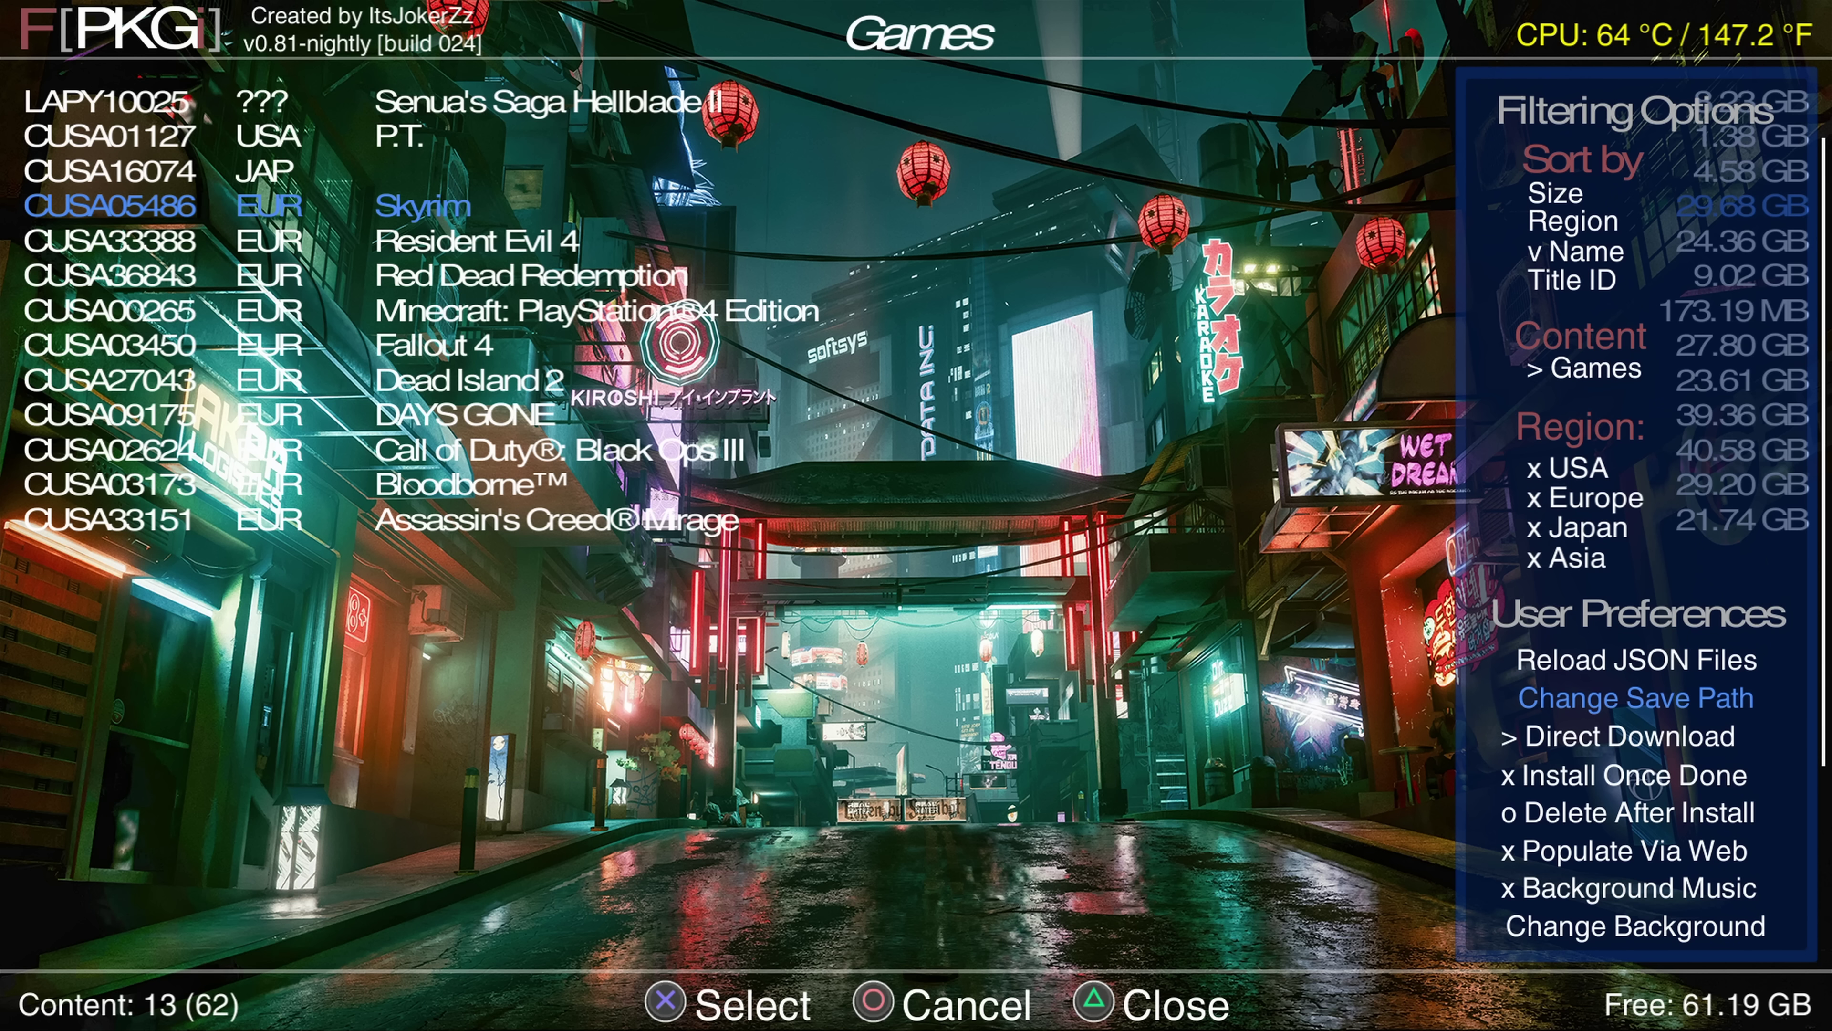
key(Return)
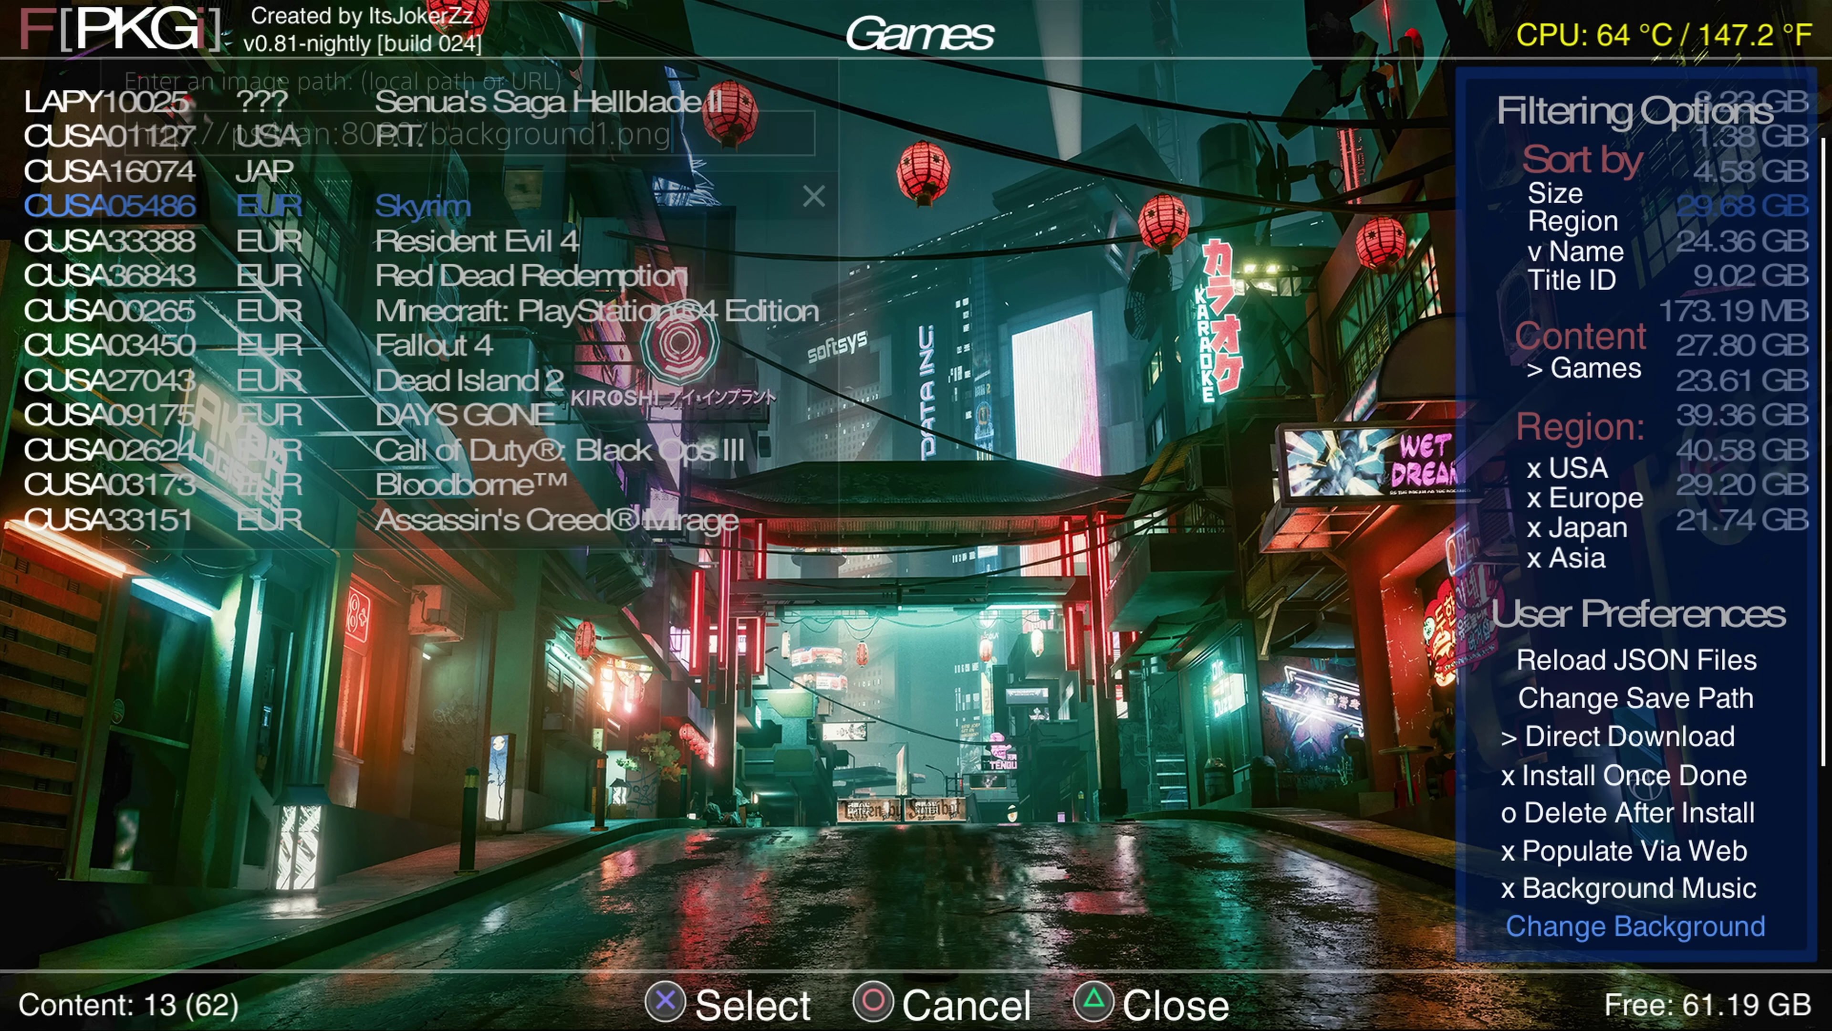
key(Left)
key(Left)
key(Left)
key(Left)
key(BackSpace)
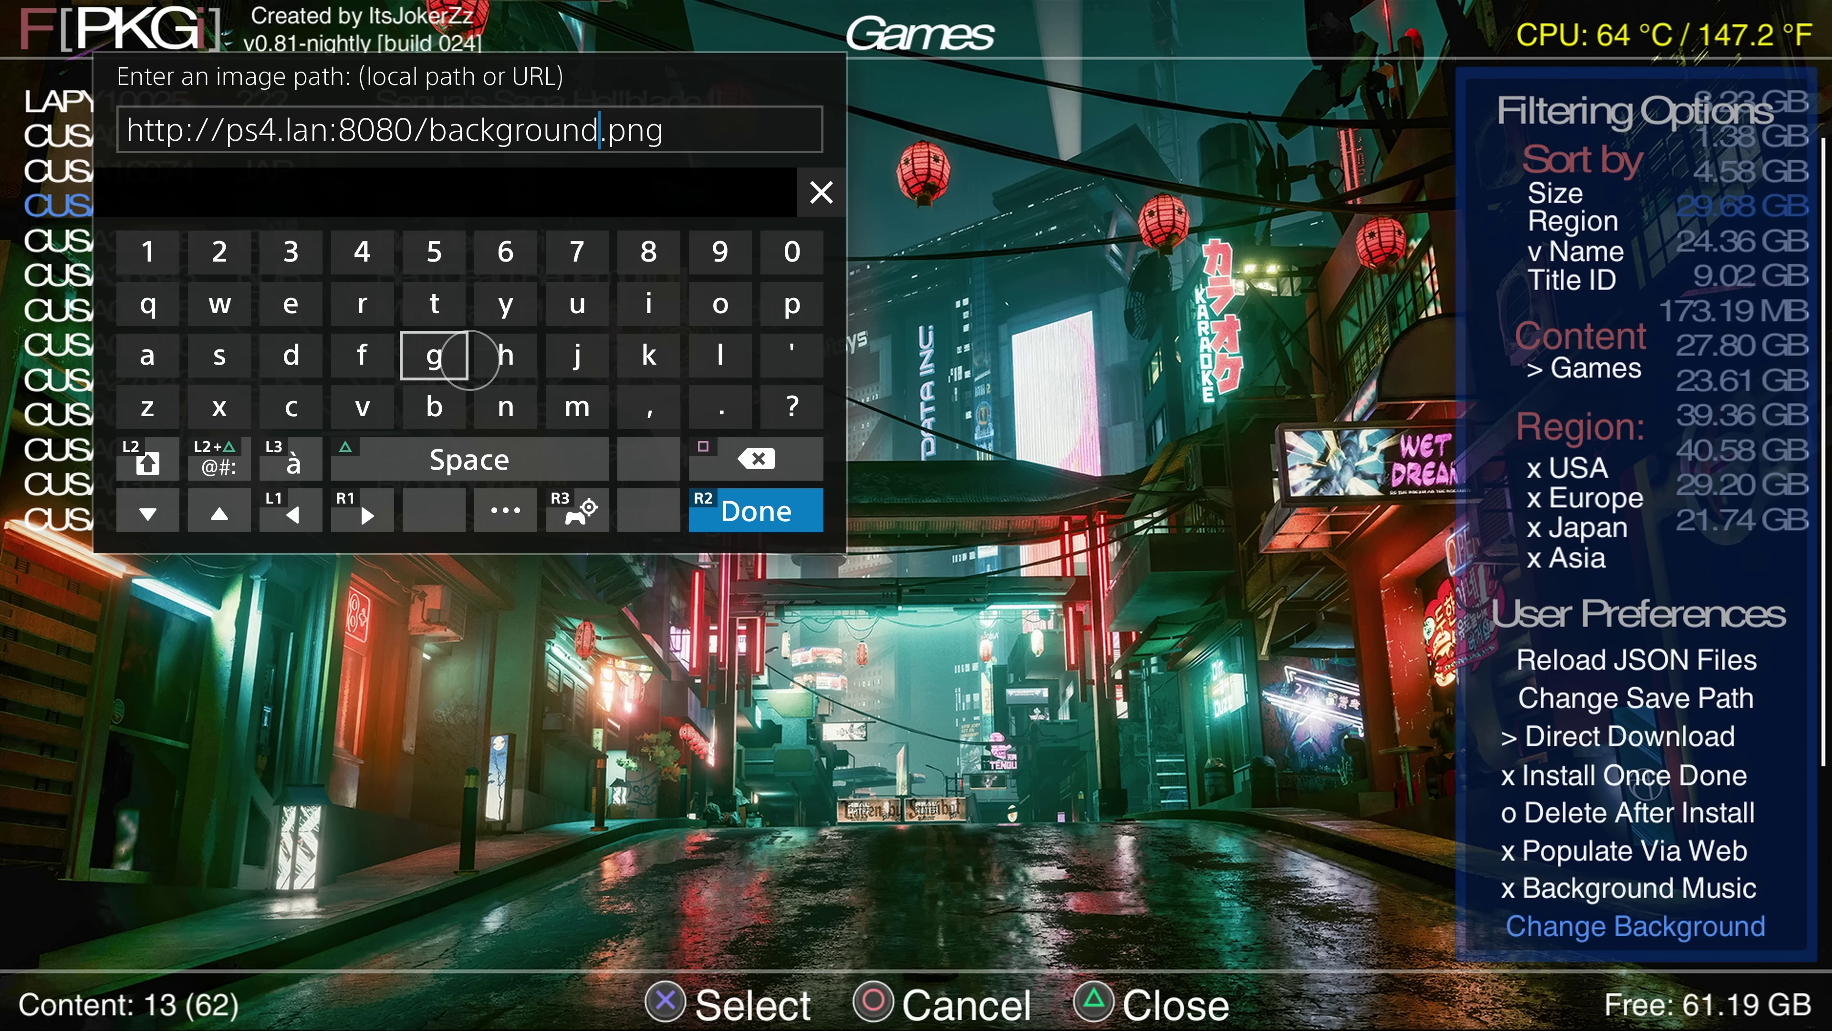
key(Right)
key(Right)
key(Right)
key(Right)
key(Down)
key(Down)
key(Down)
key(Return)
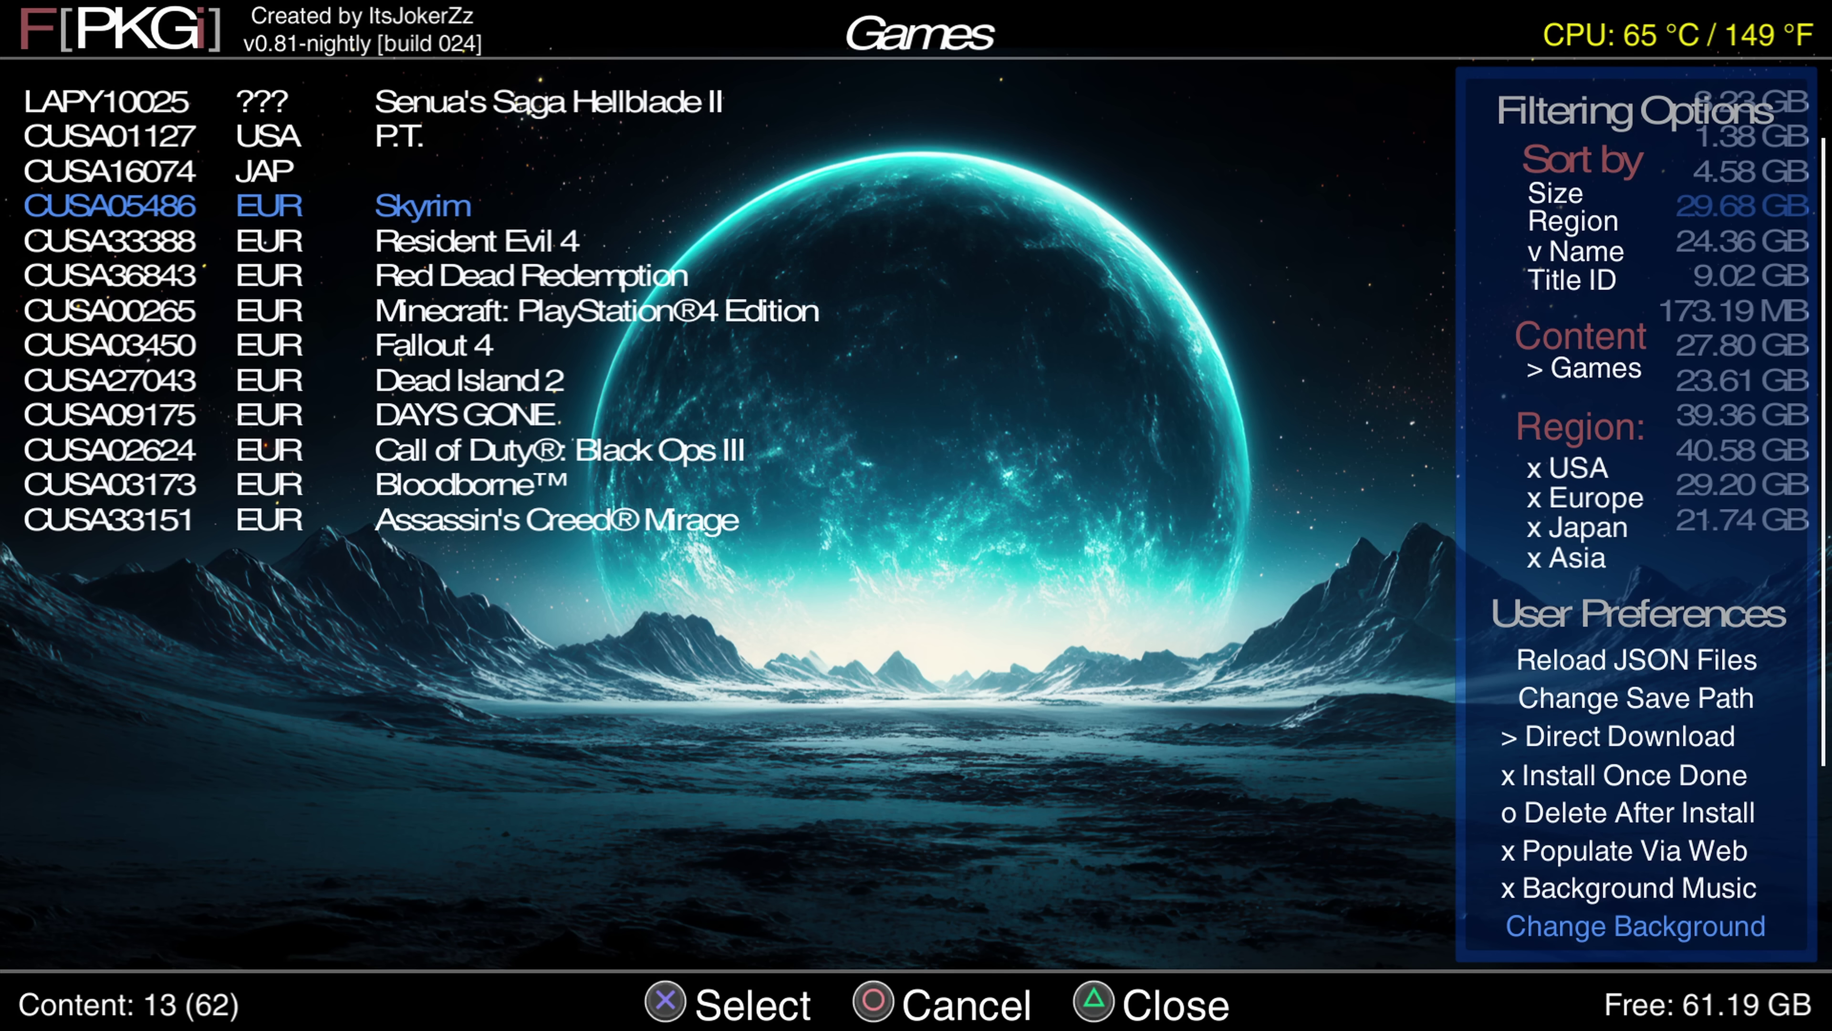
- Put the Games list back in A to Z name order and close the options
key(Down)
key(Down)
key(Down)
key(Return)
key(Escape)
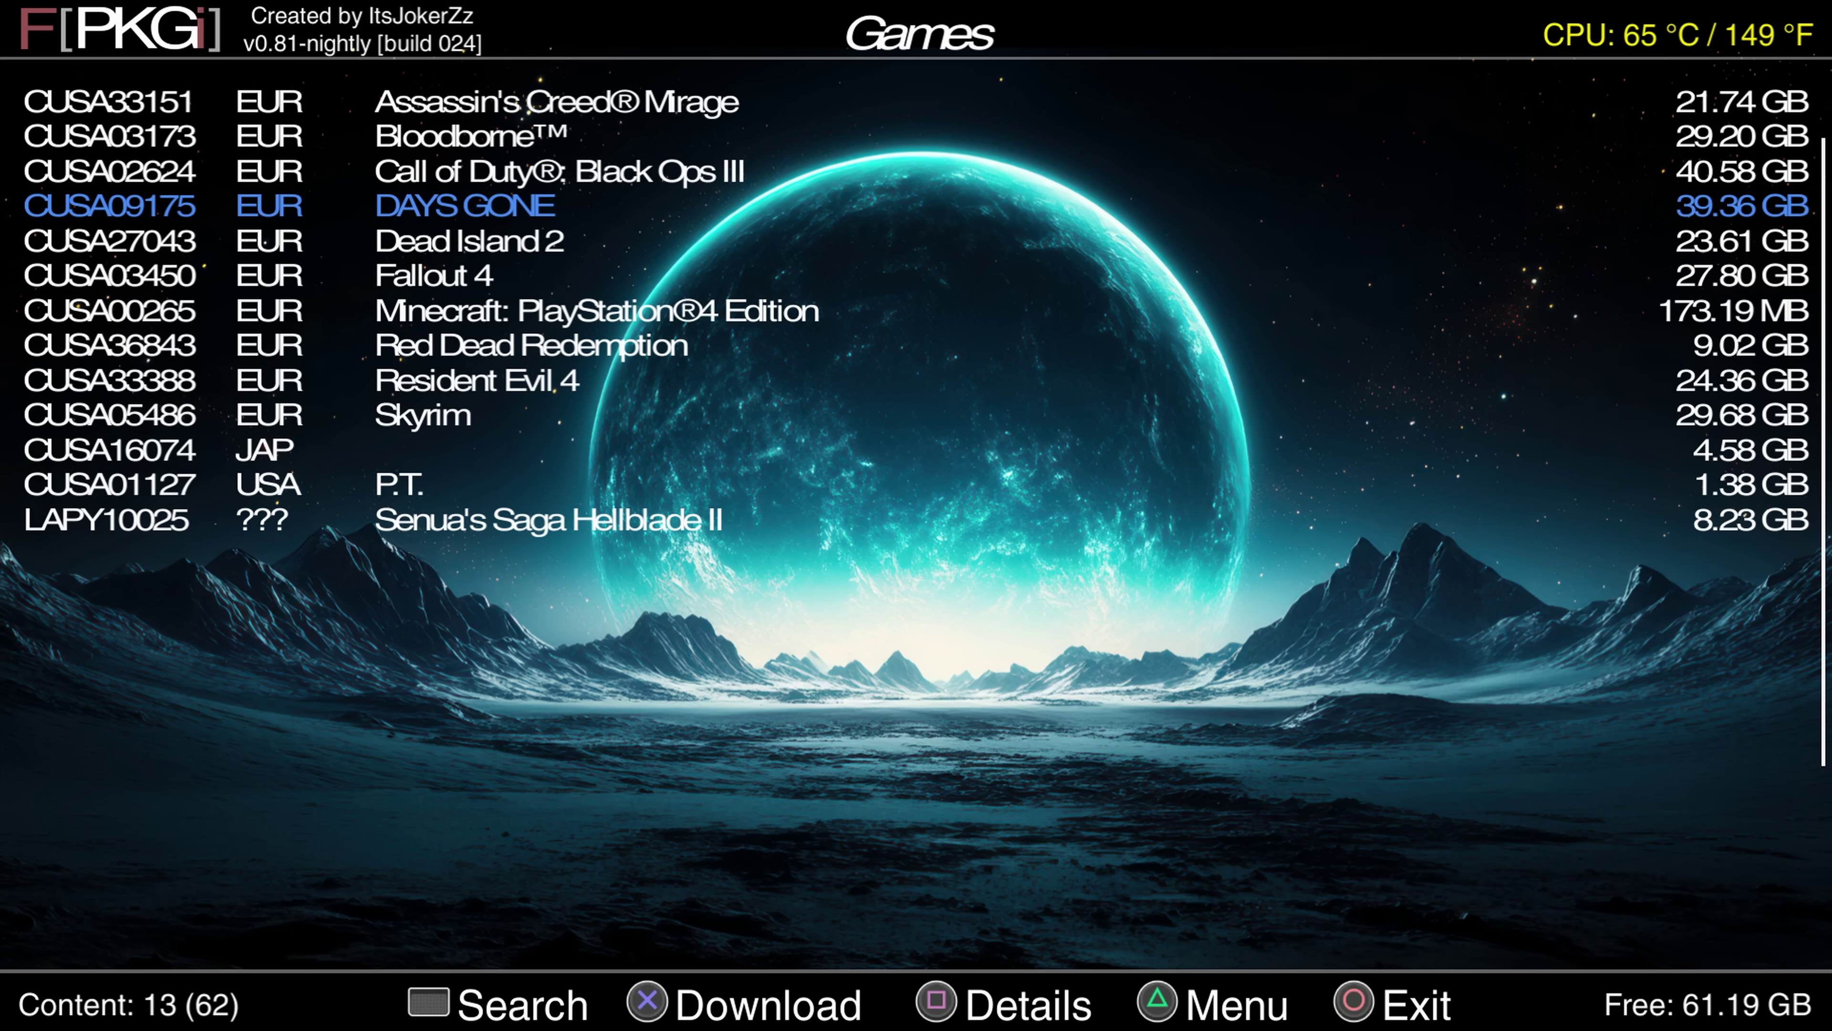
key(Up)
key(Up)
key(Down)
key(Down)
key(Down)
key(Down)
key(Down)
key(Down)
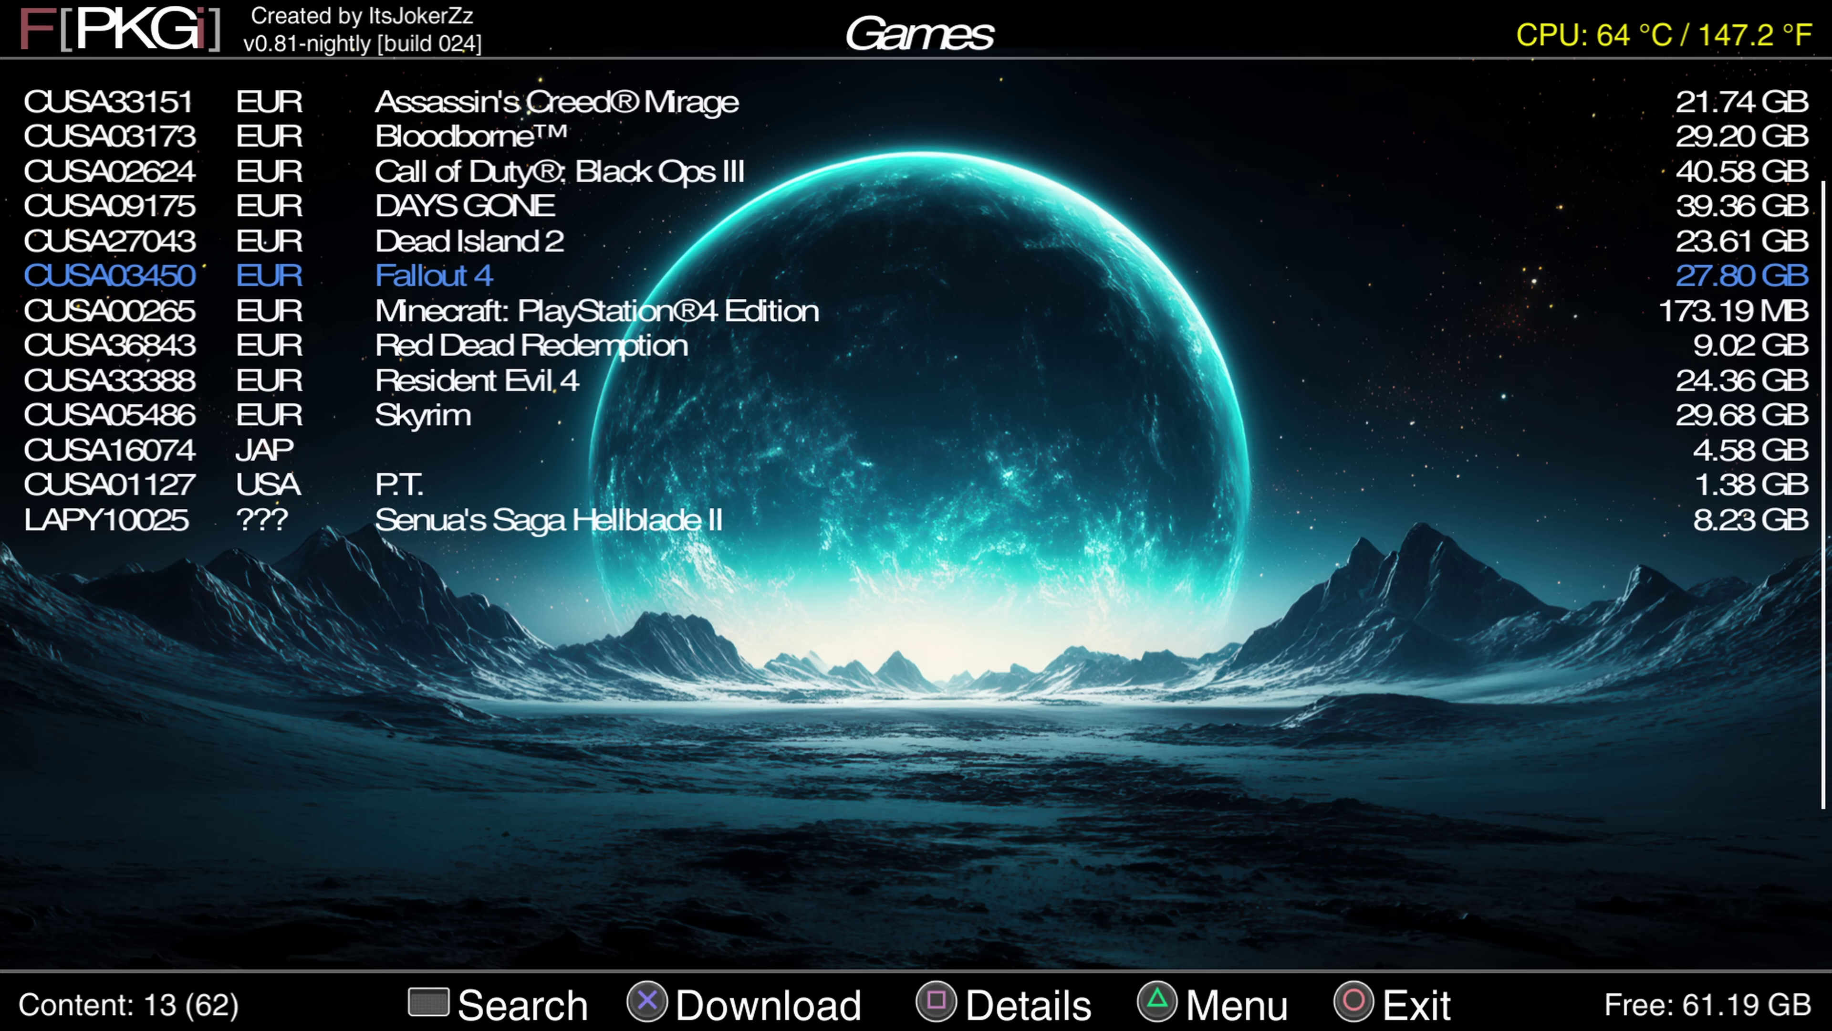
key(Up)
key(Up)
key(Up)
key(Up)
key(Up)
key(Up)
key(Up)
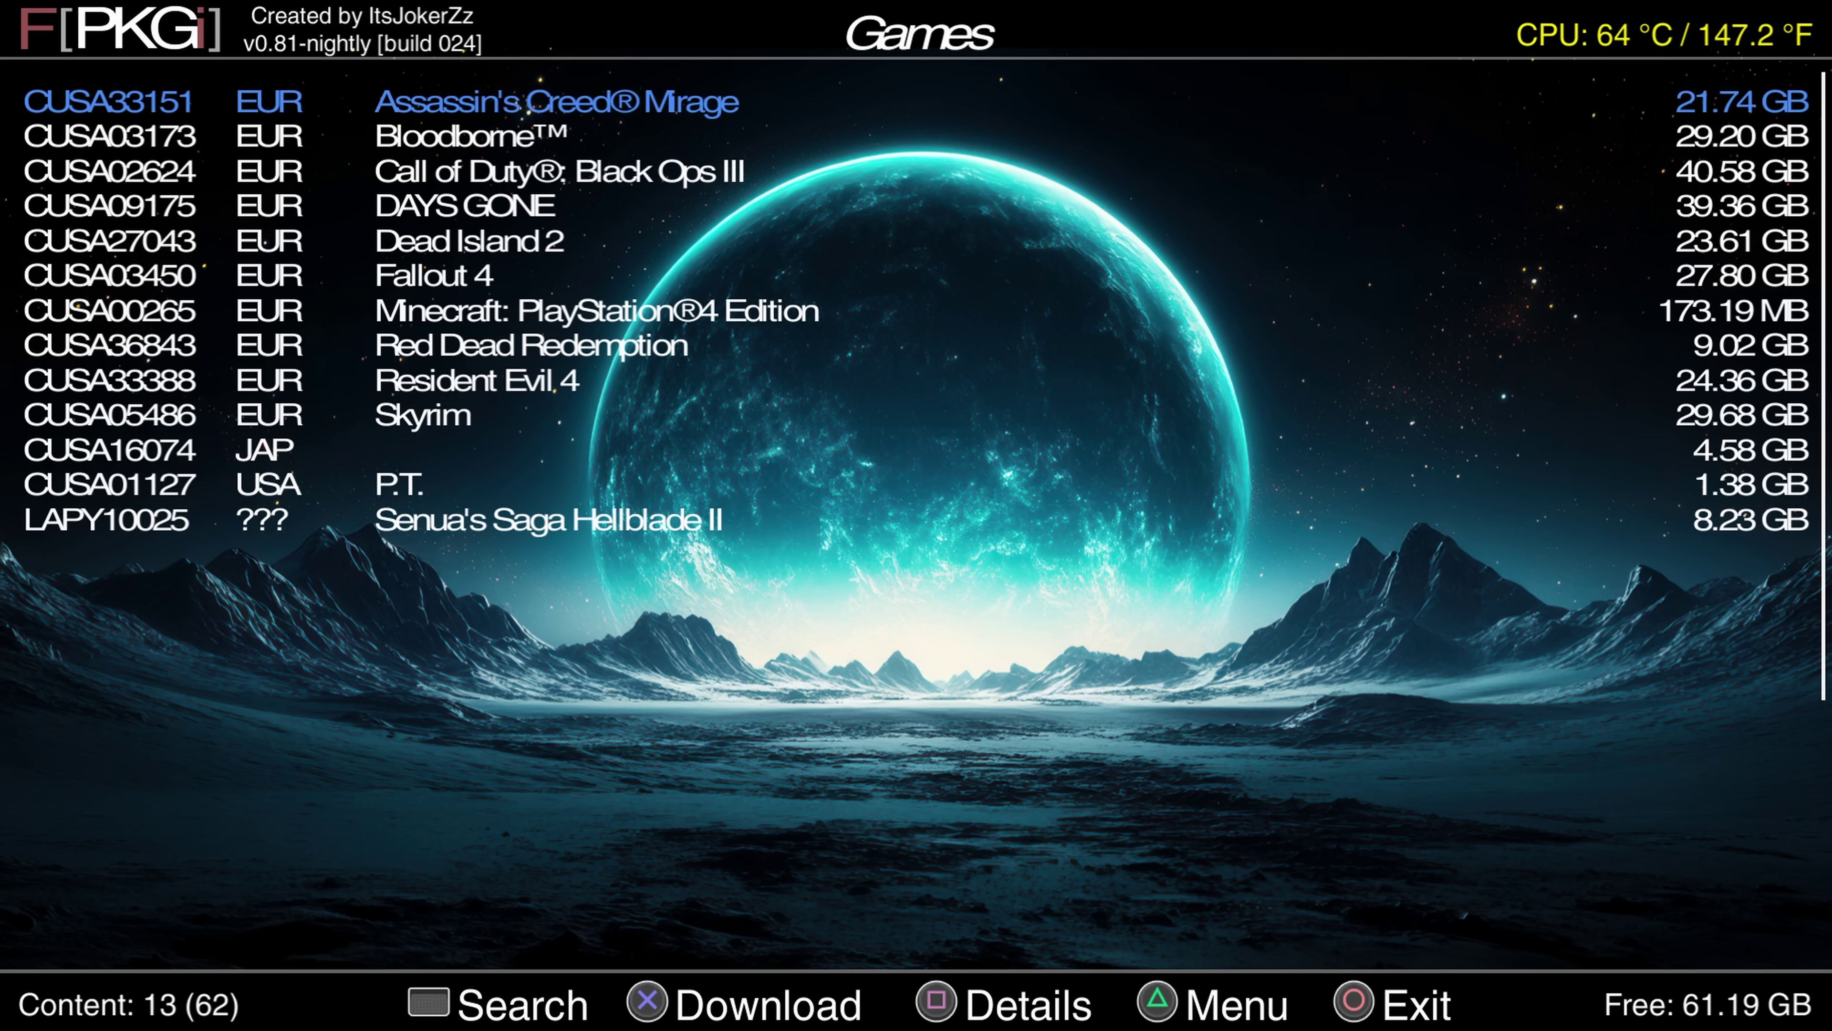
key(Down)
key(Down)
key(Down)
key(Down)
key(Down)
key(Down)
key(Down)
key(Up)
key(Up)
key(Up)
key(Up)
key(Up)
key(Up)
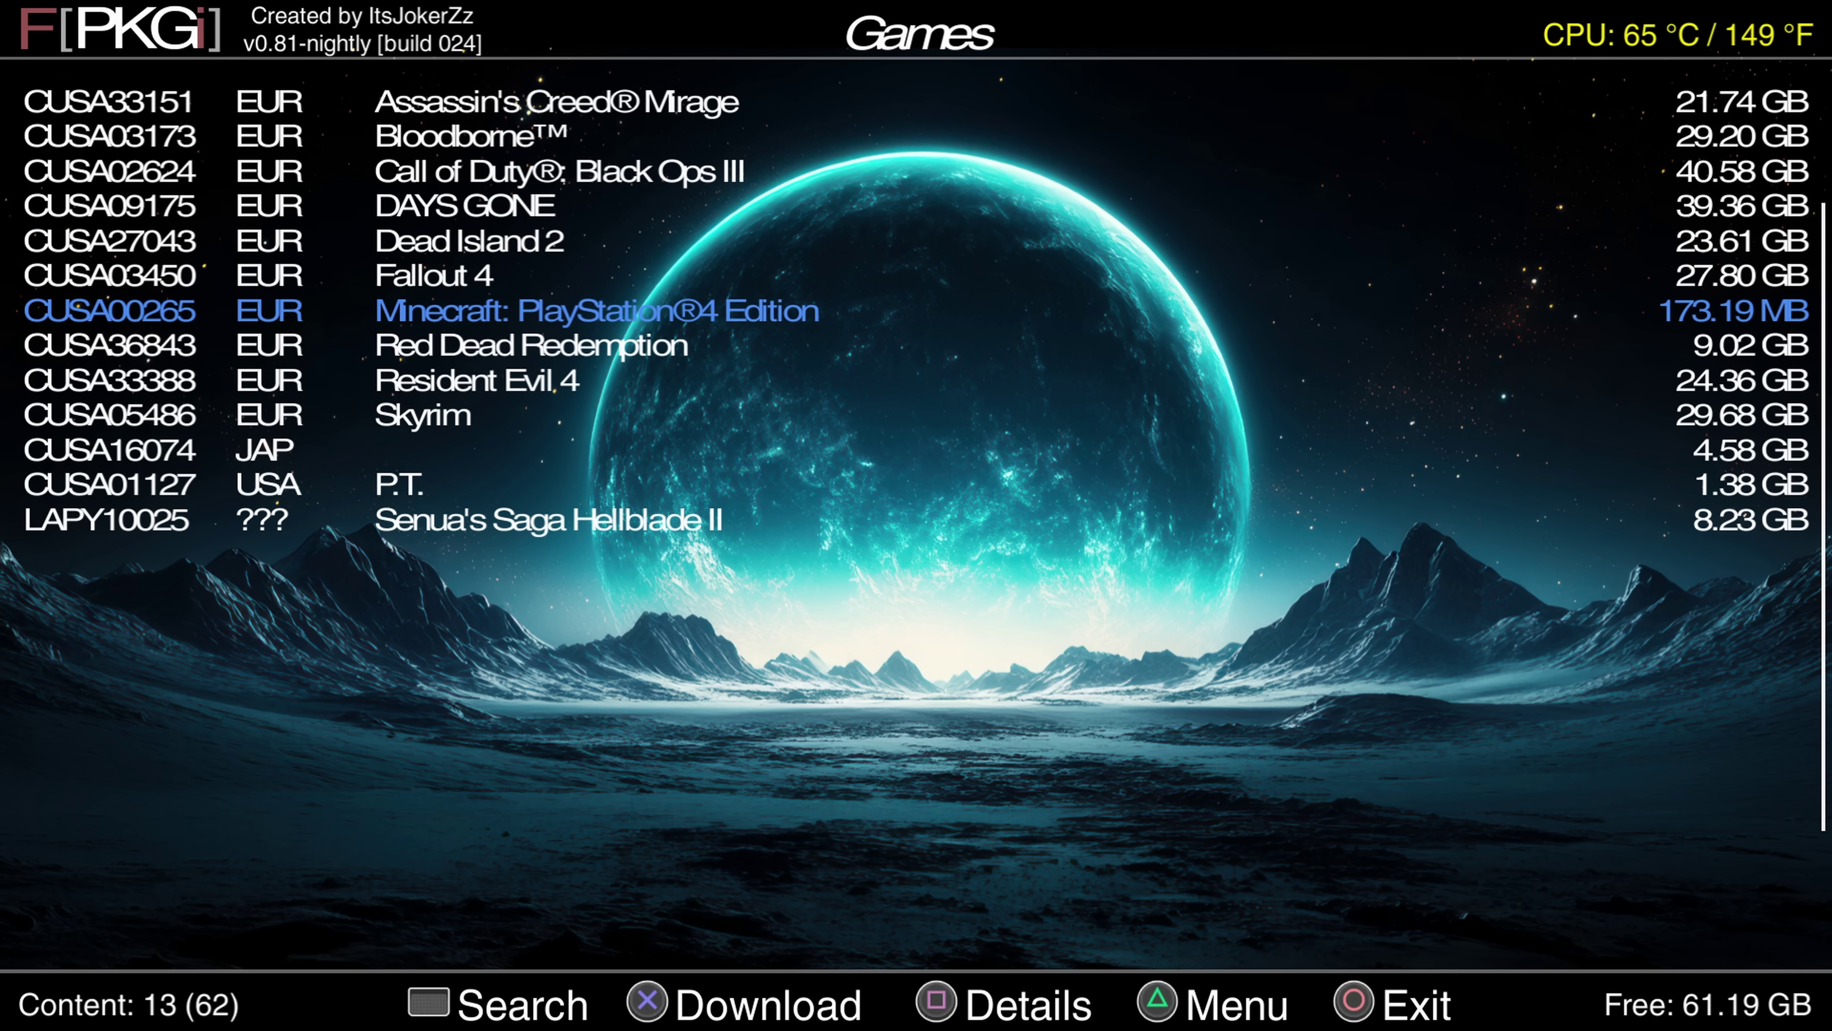
key(Down)
key(Down)
key(Up)
key(Up)
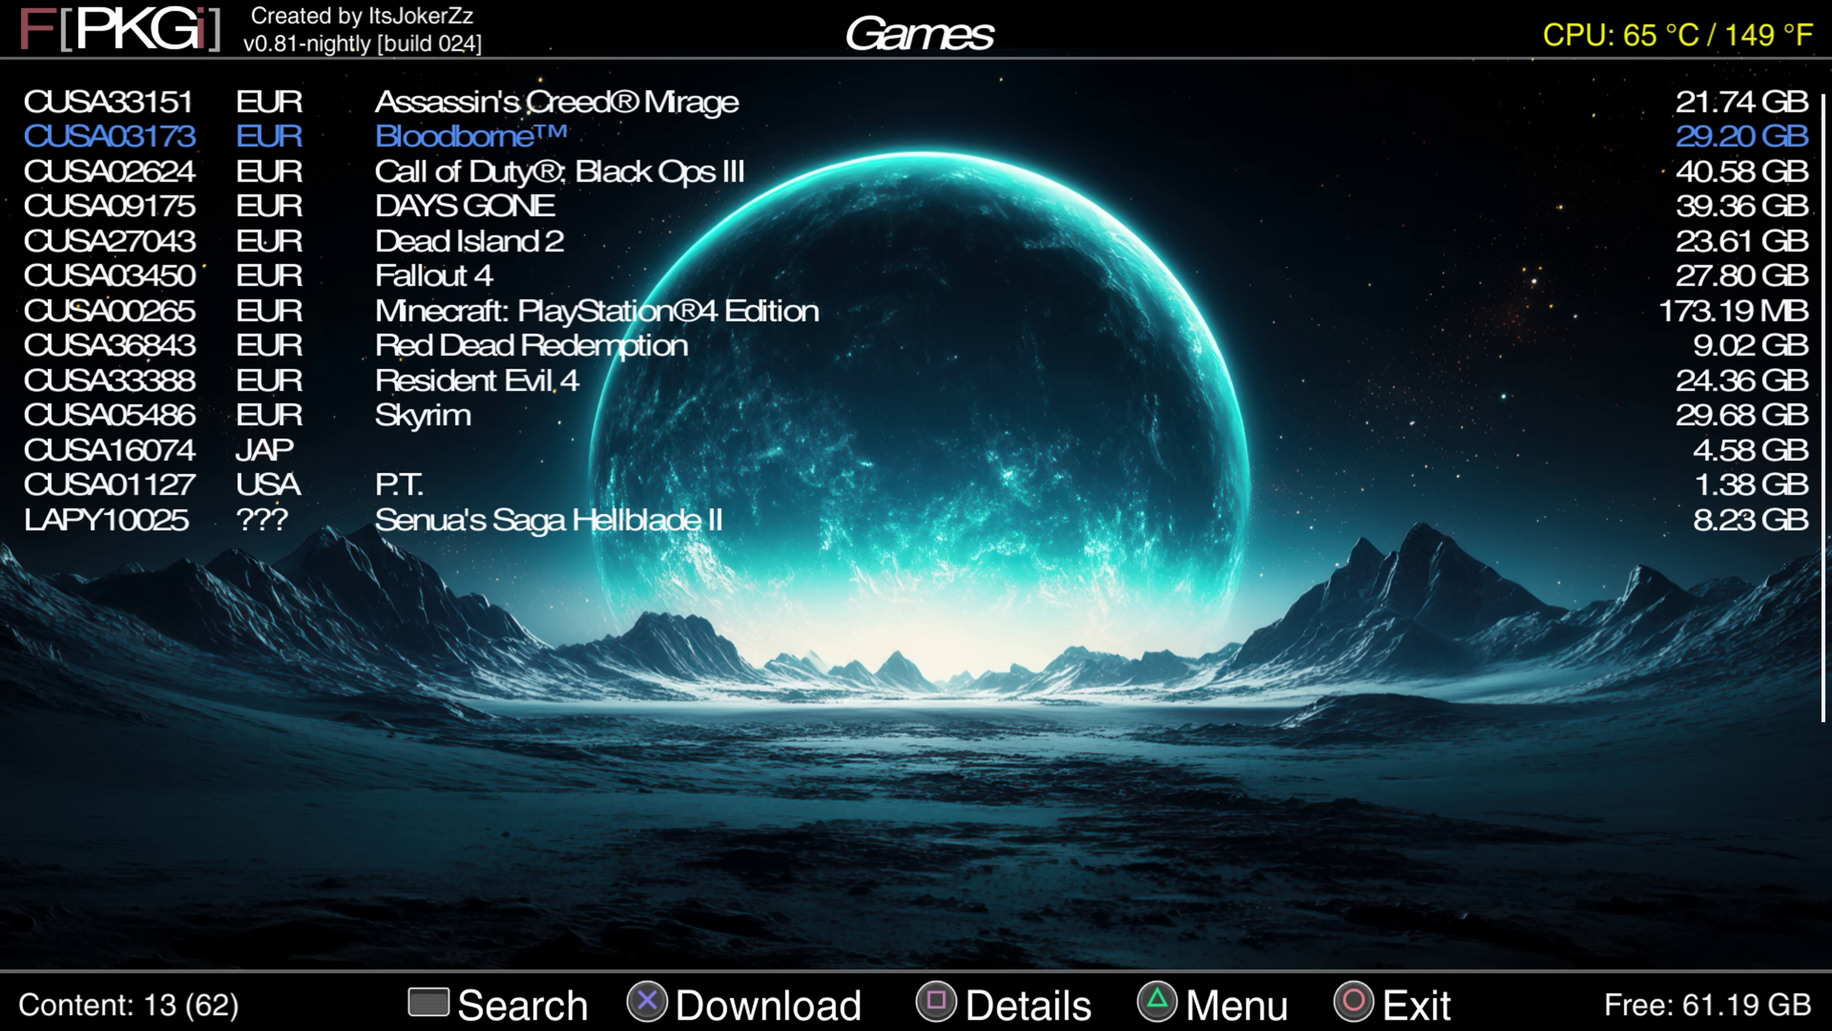
key(Down)
key(Down)
key(Down)
key(Down)
key(Down)
key(Down)
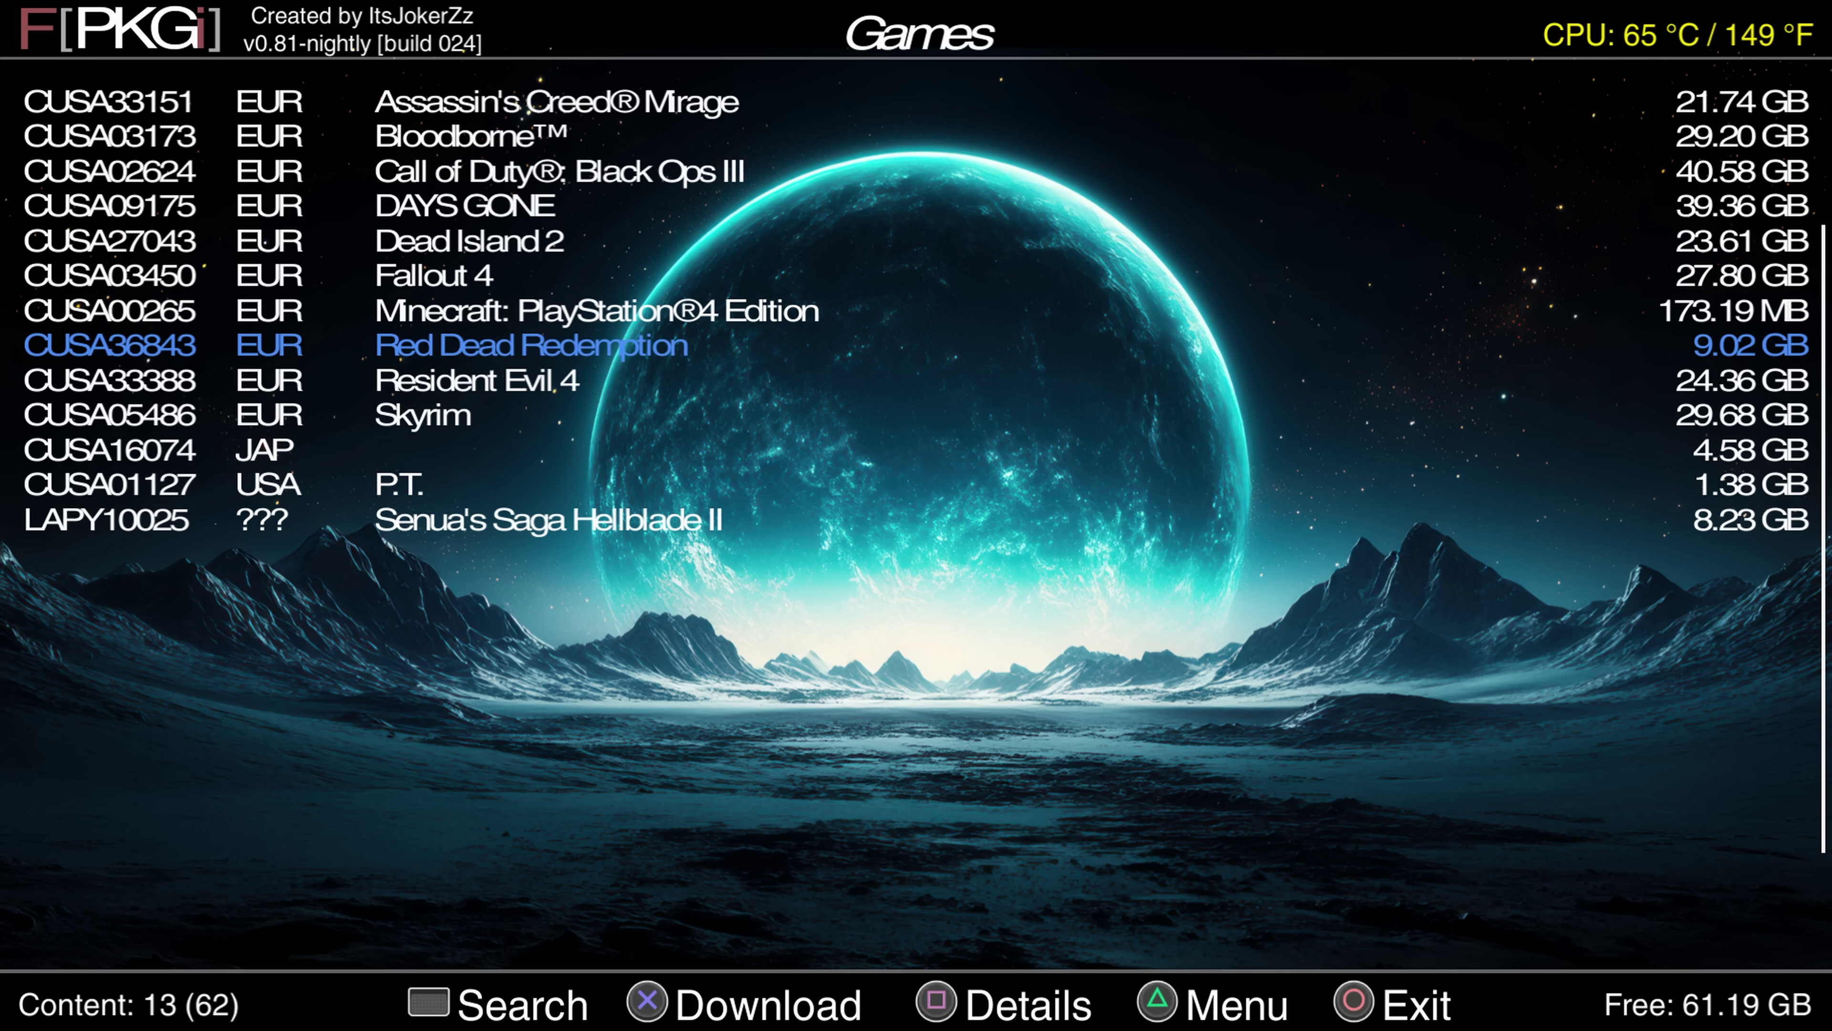
key(Up)
key(Up)
key(Up)
key(Up)
- Open the download location entry of the save path preference, and close it without entering a path
key(Escape)
key(Return)
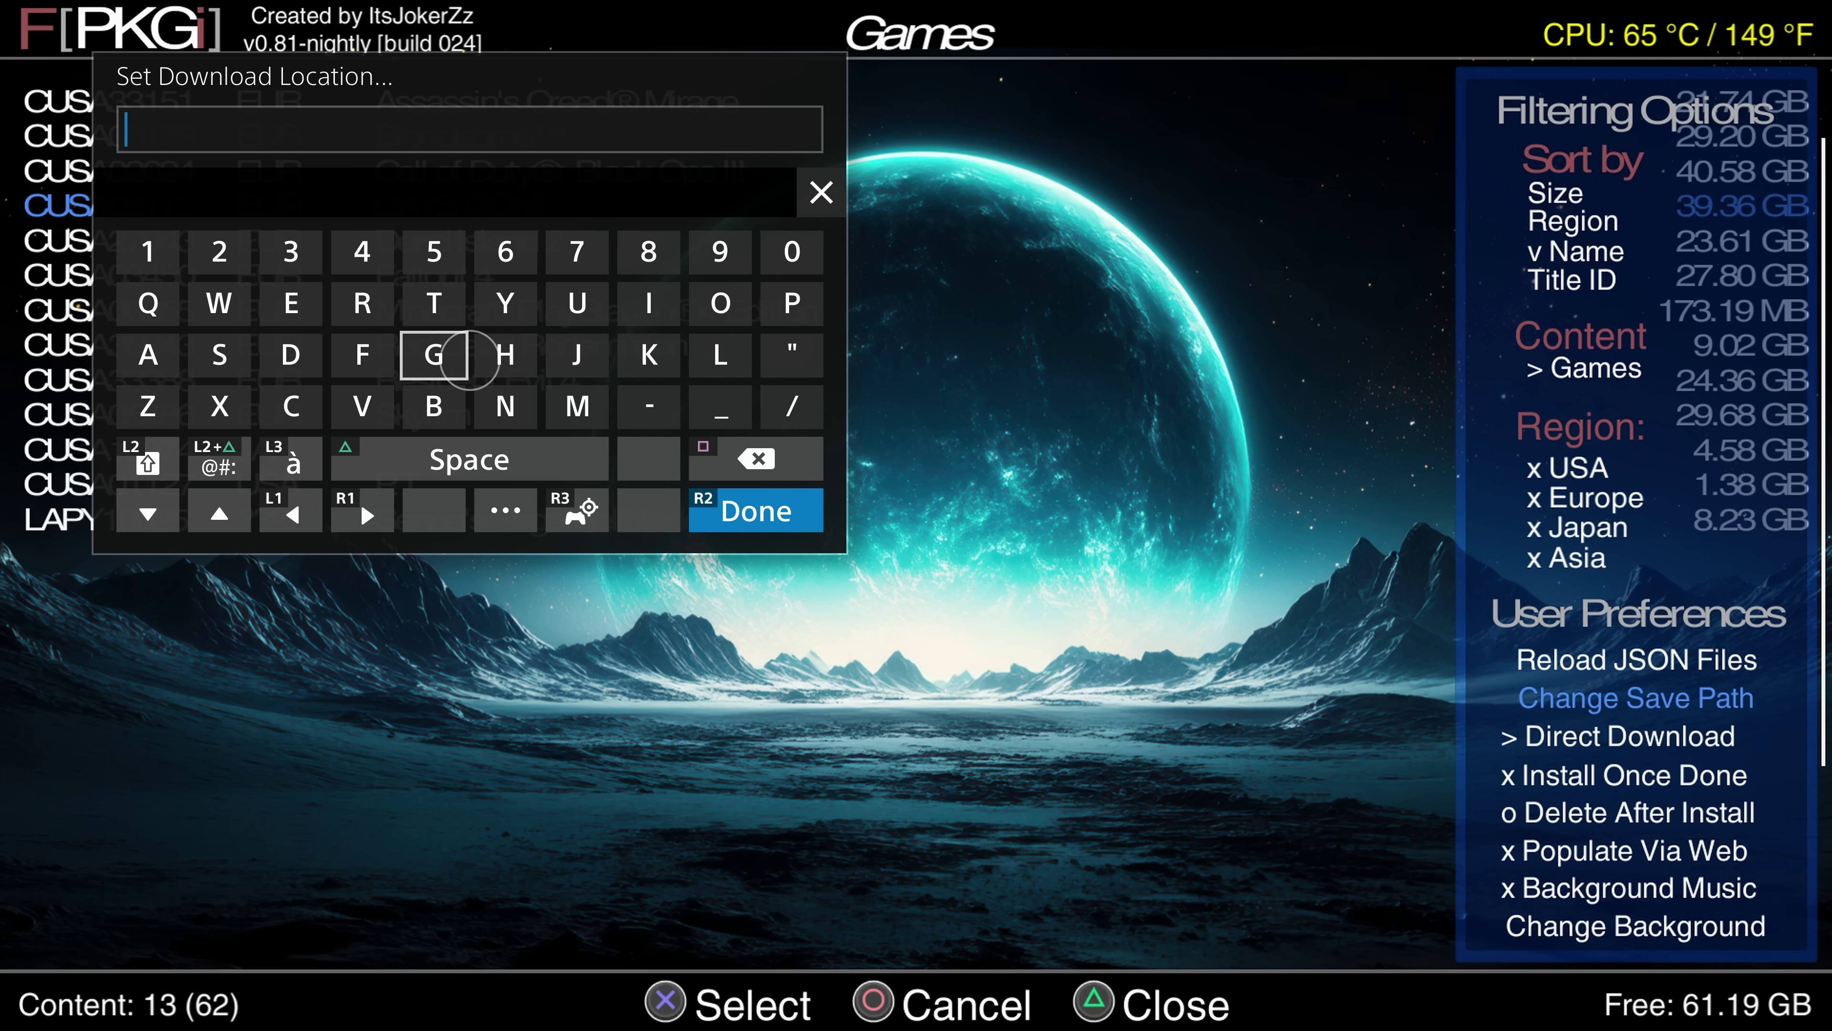
key(Right)
key(Right)
key(Right)
key(Right)
key(Down)
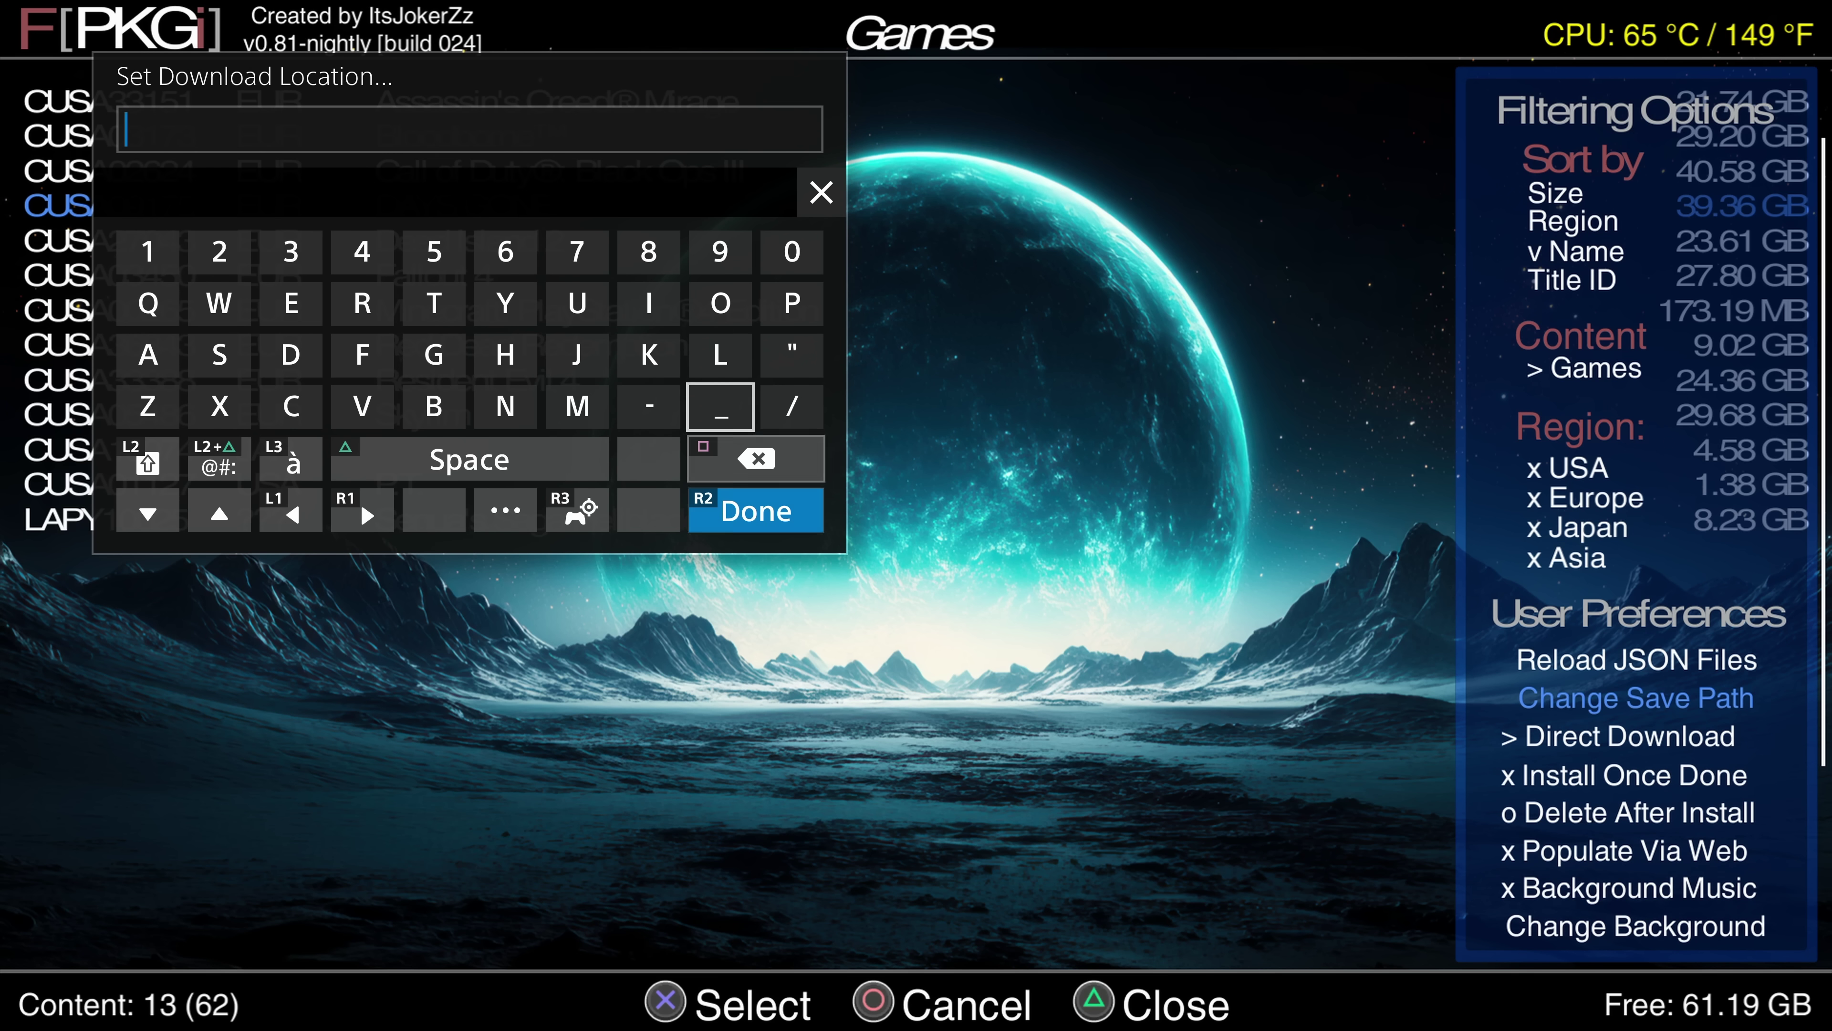
key(Down)
key(Up)
key(Escape)
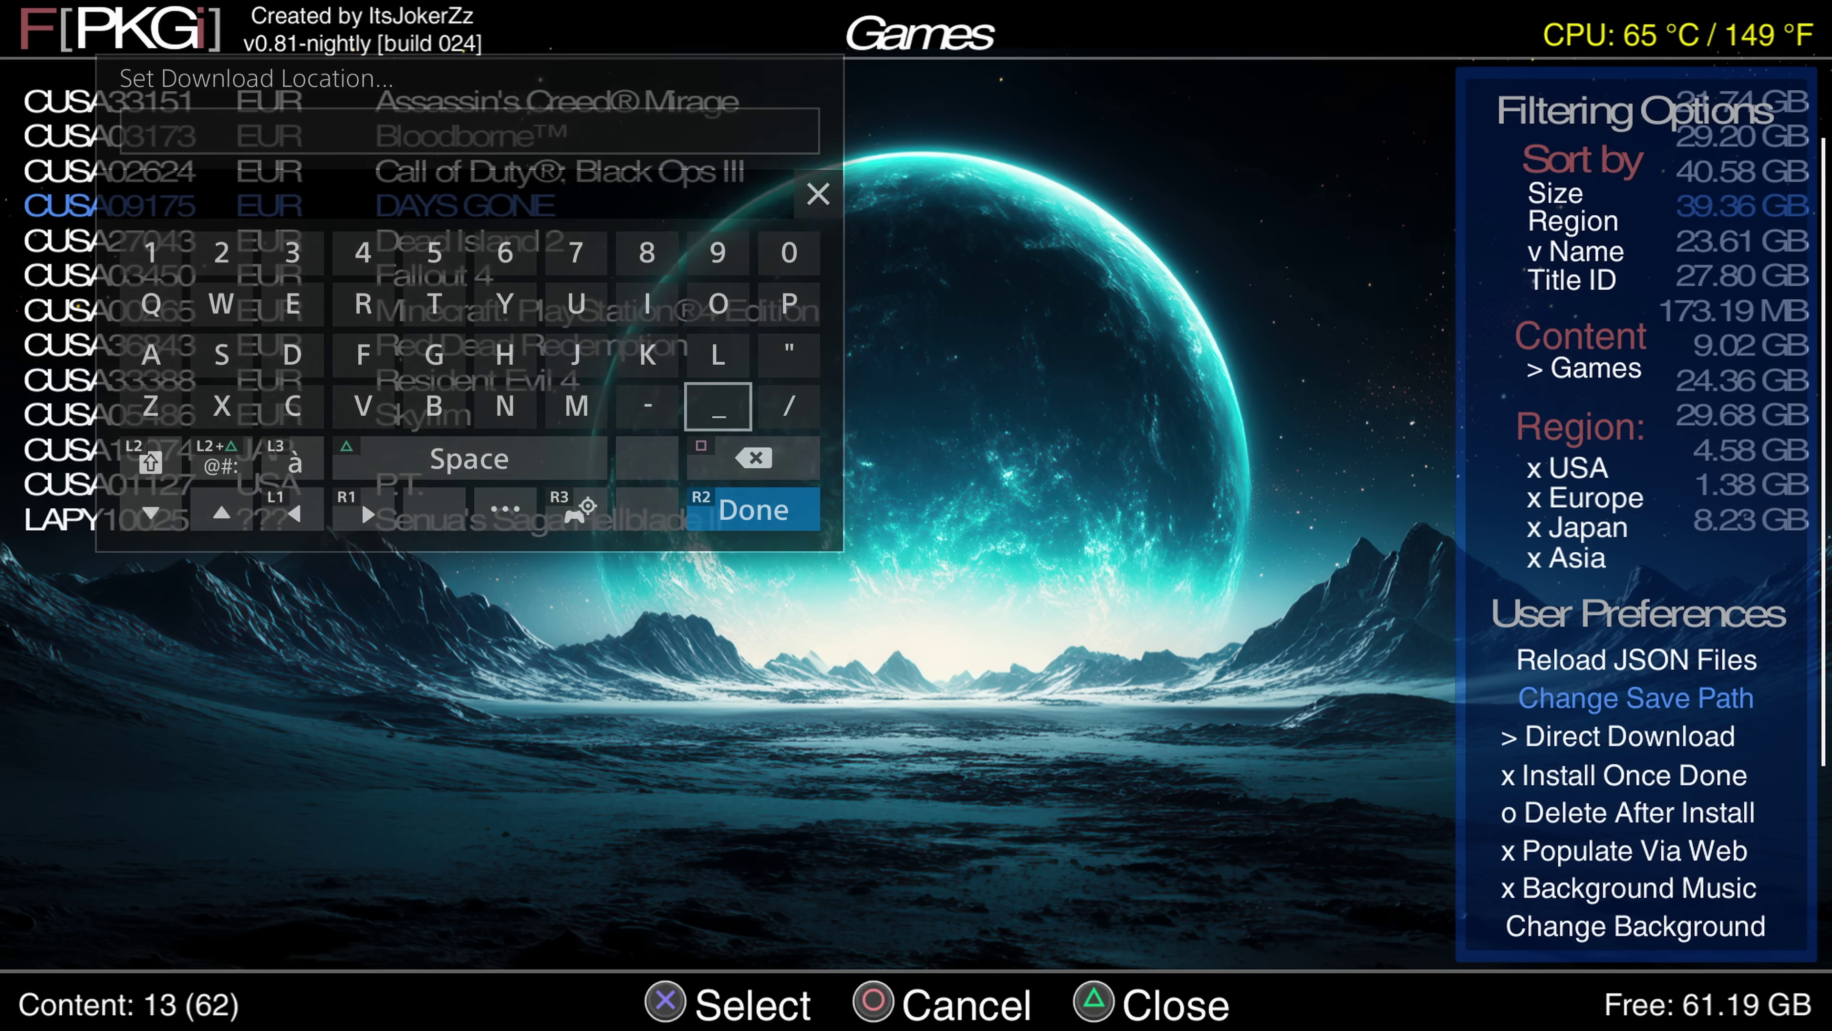
- Examine the user preferences for download mode, installing once done, deleting after install and populating via web
key(Down)
key(Down)
key(Down)
key(Up)
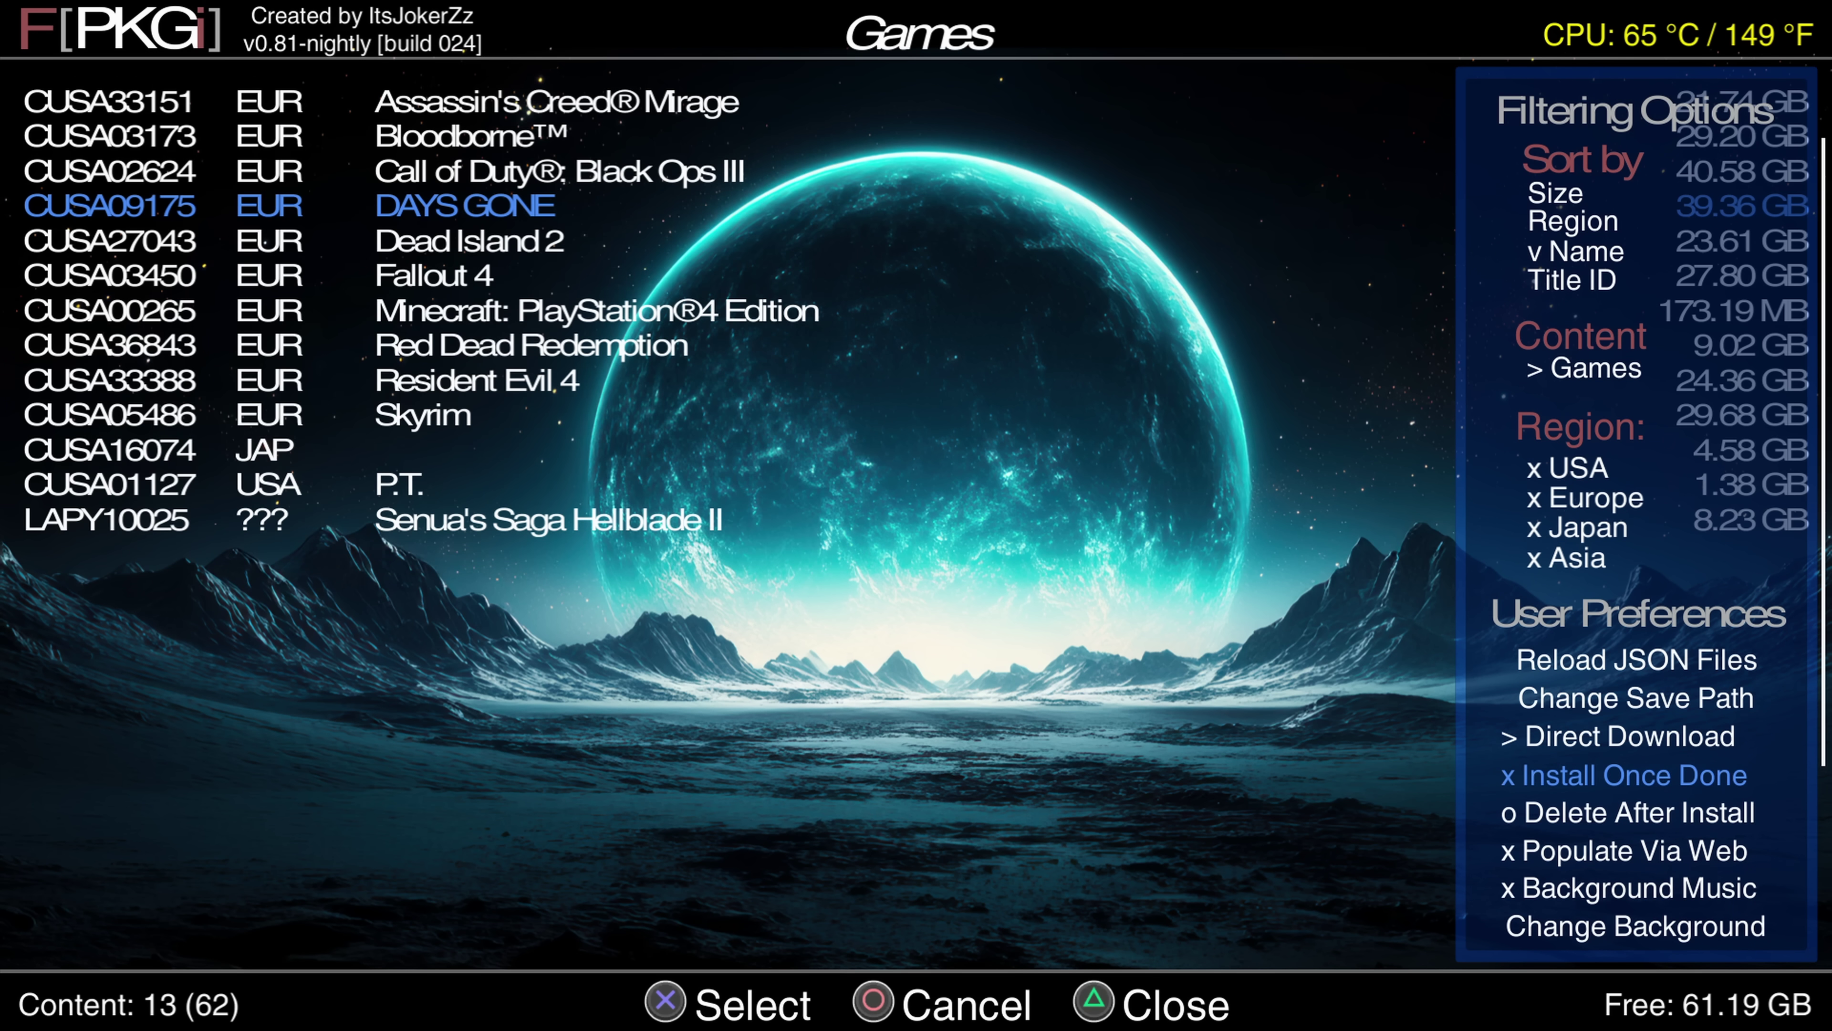
key(Up)
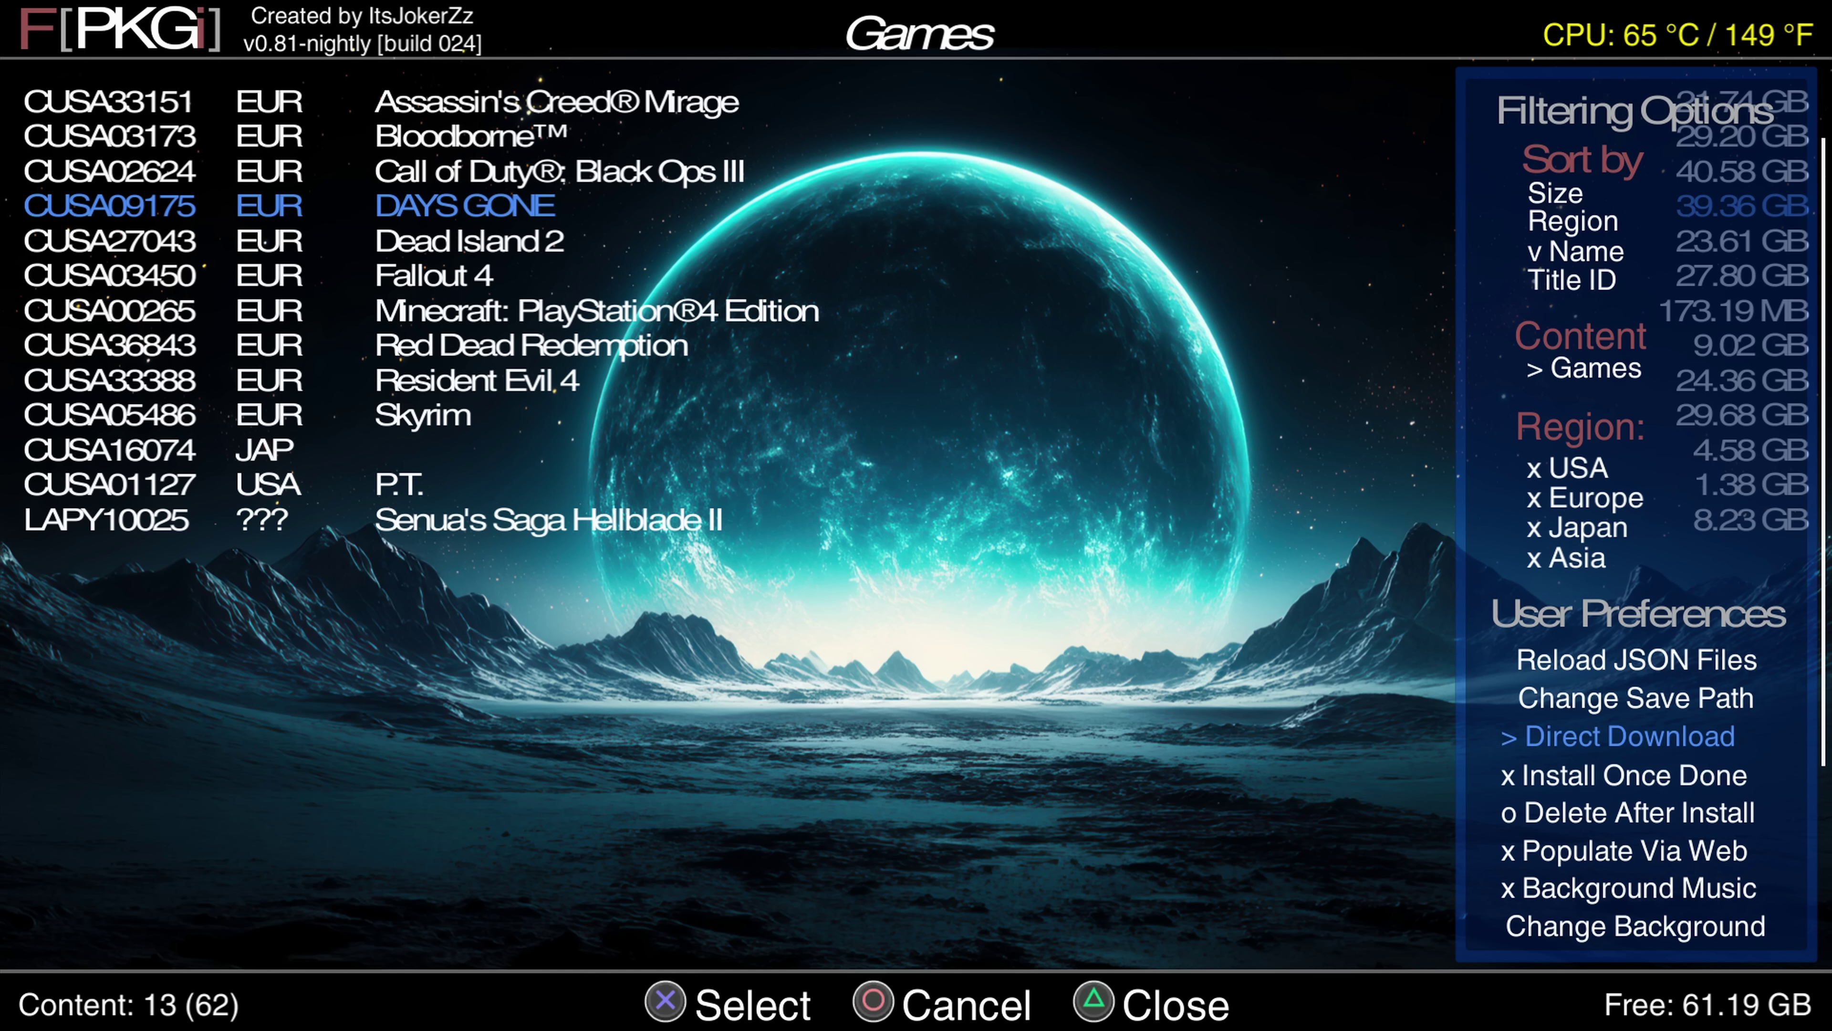
key(Down)
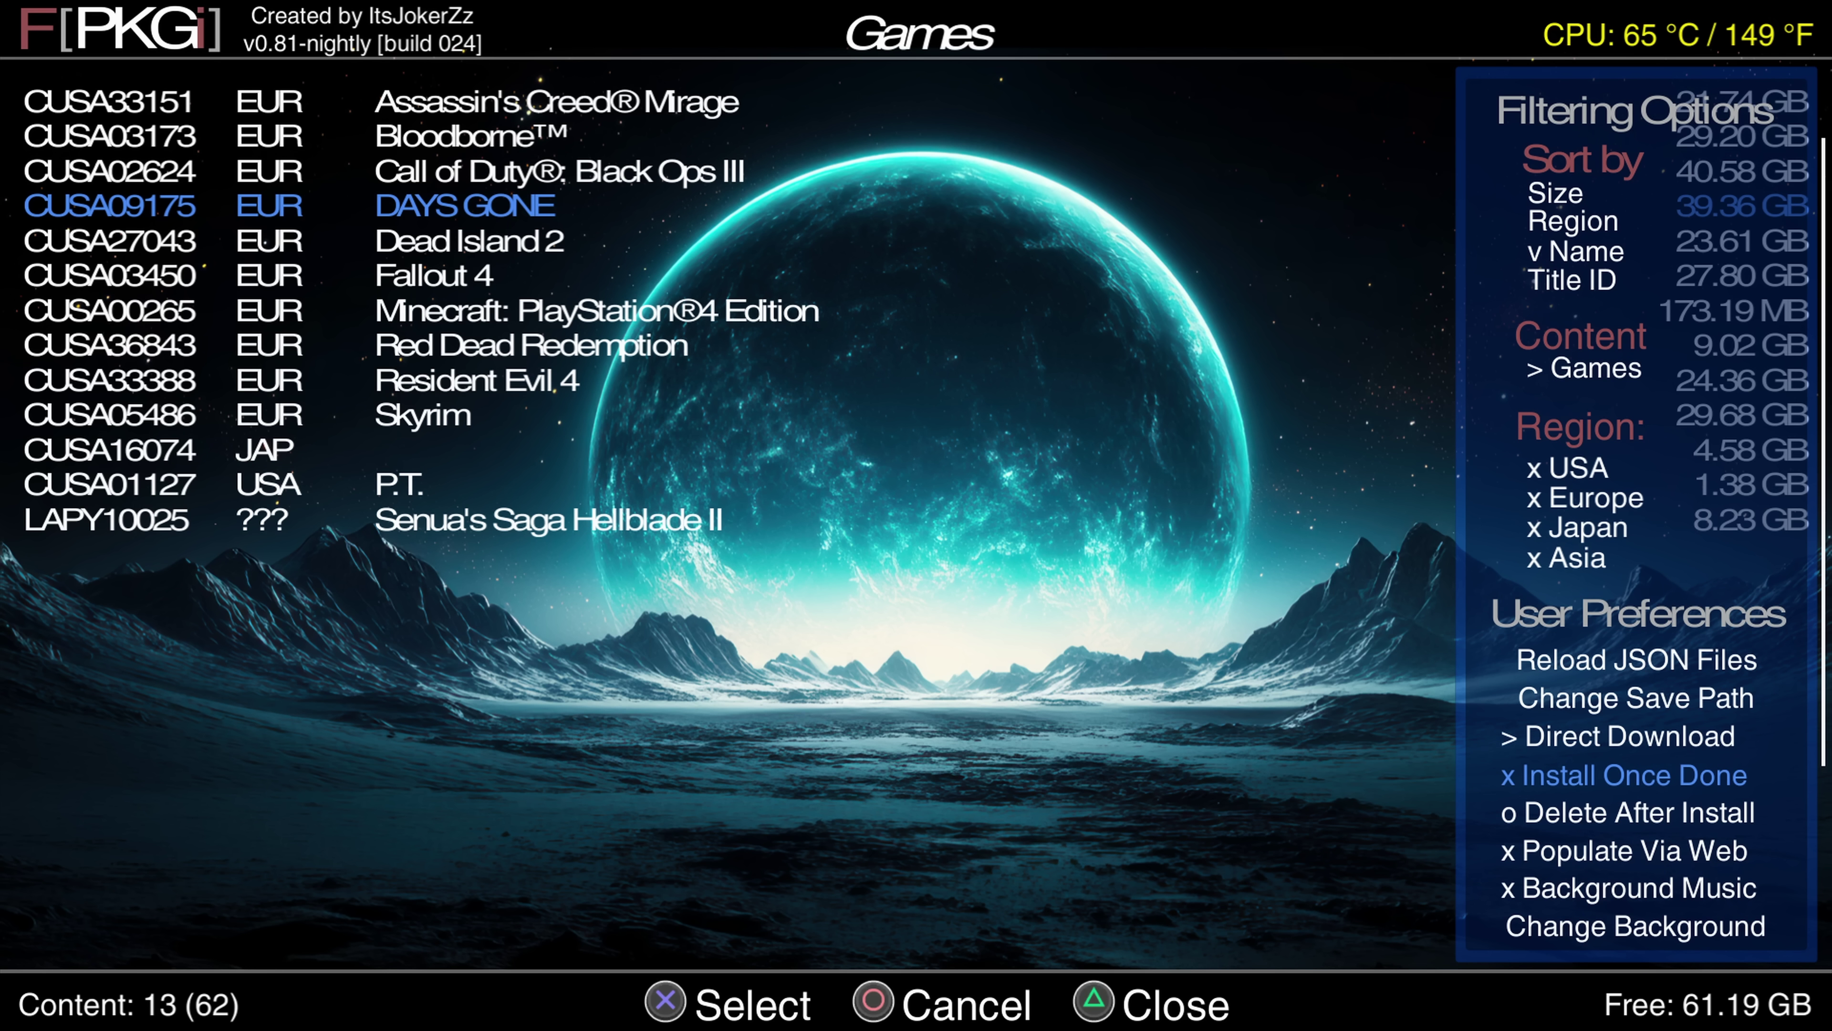
key(Down)
key(Up)
key(Down)
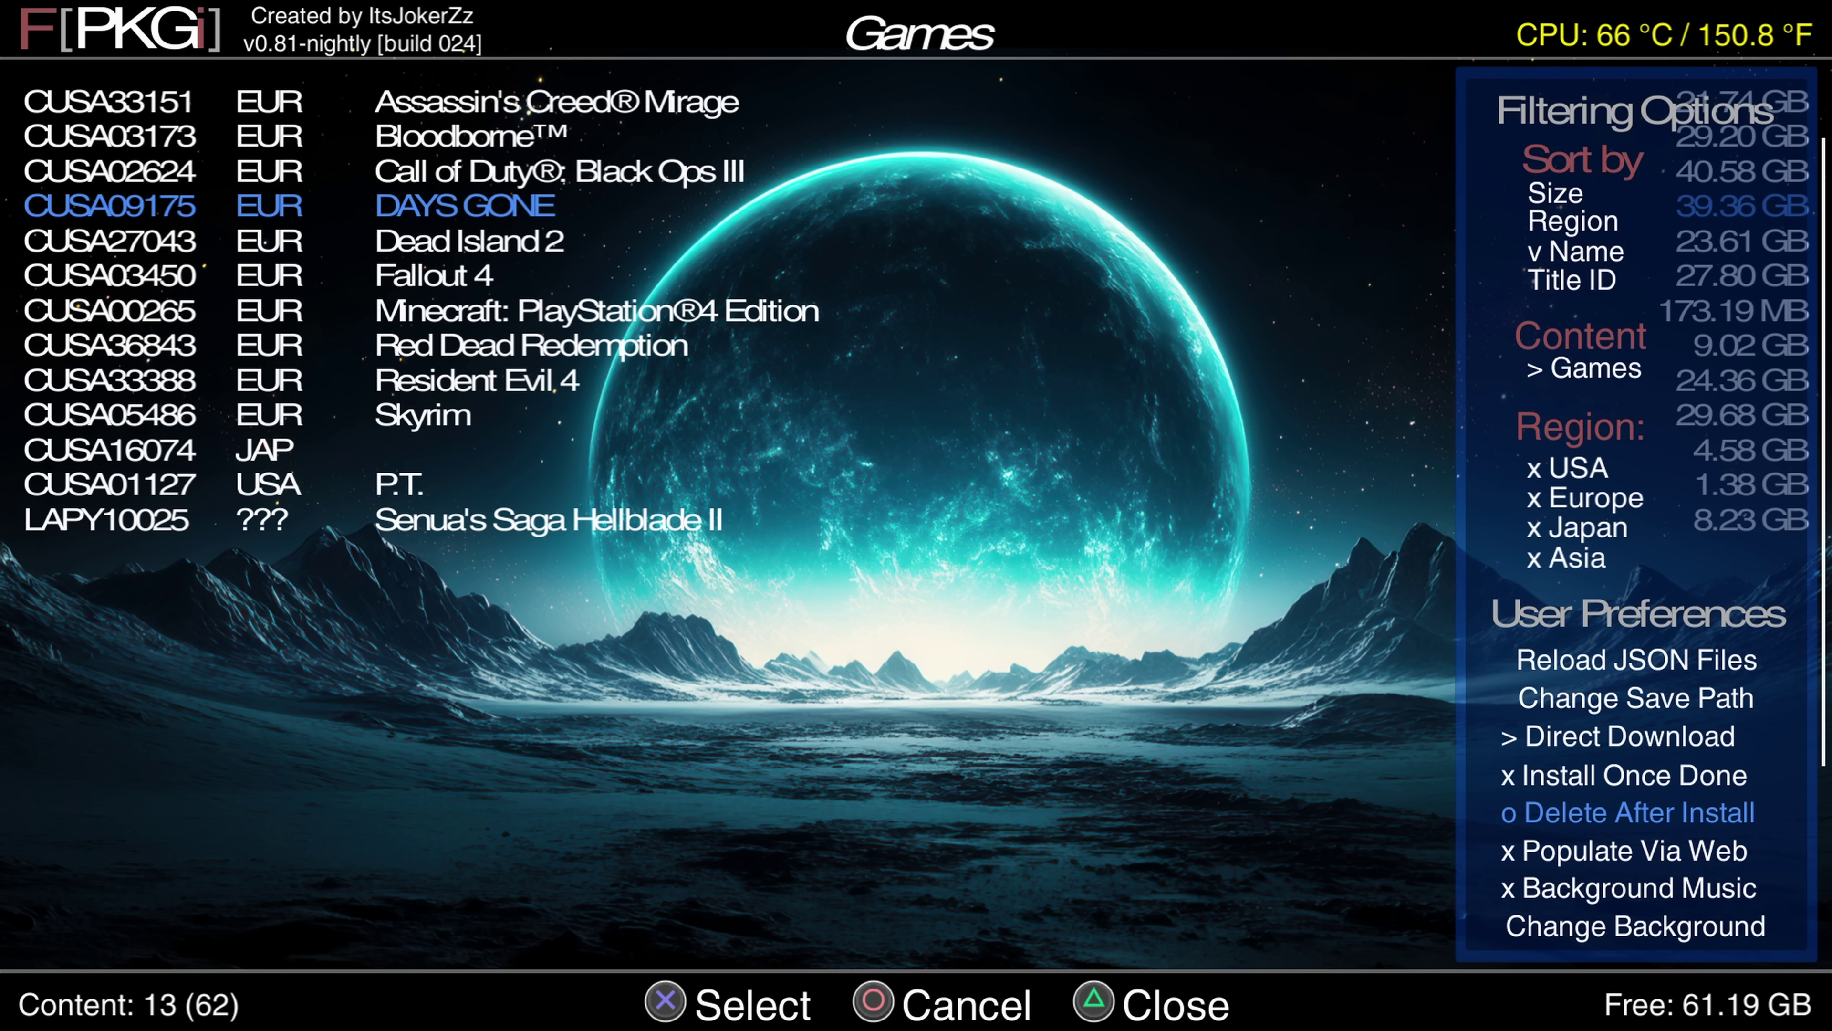
key(Down)
key(Up)
key(Down)
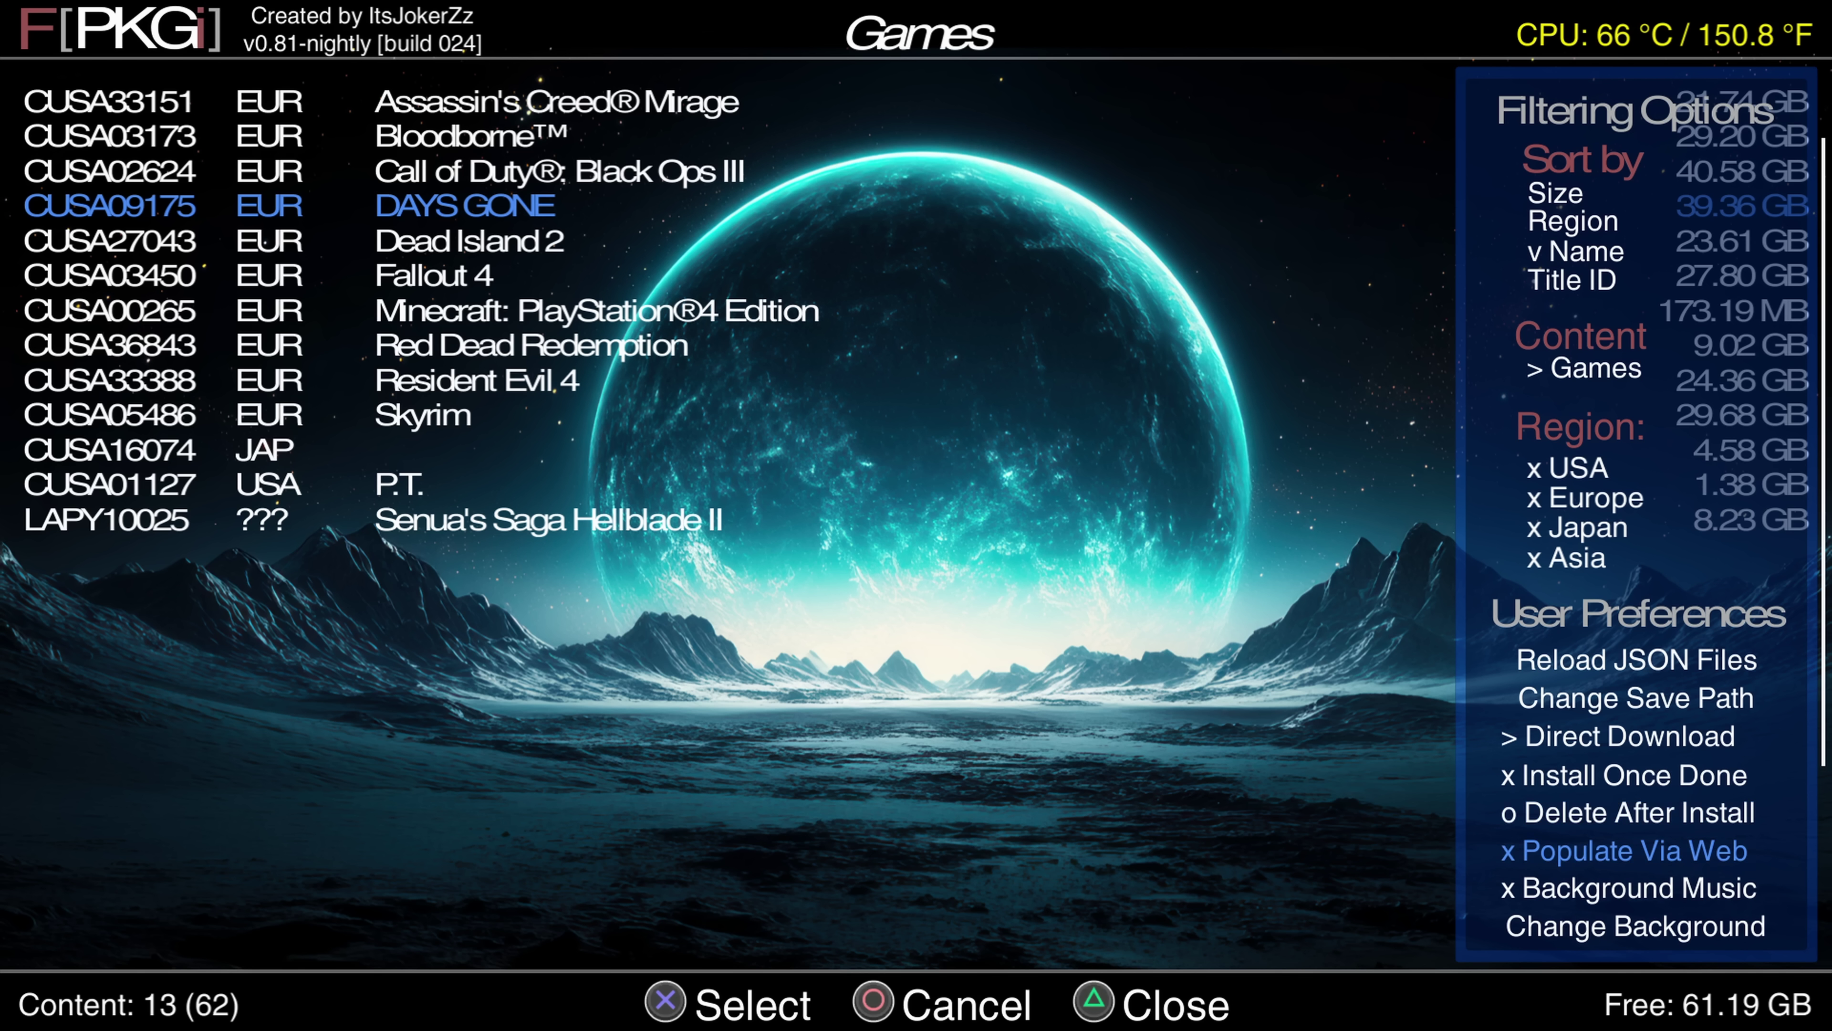
- Look through the region filters for USA, Europe, Japan and Asia in the filtering options
key(Up)
key(Up)
key(Up)
key(Up)
key(Up)
key(Up)
key(Up)
key(Up)
key(Up)
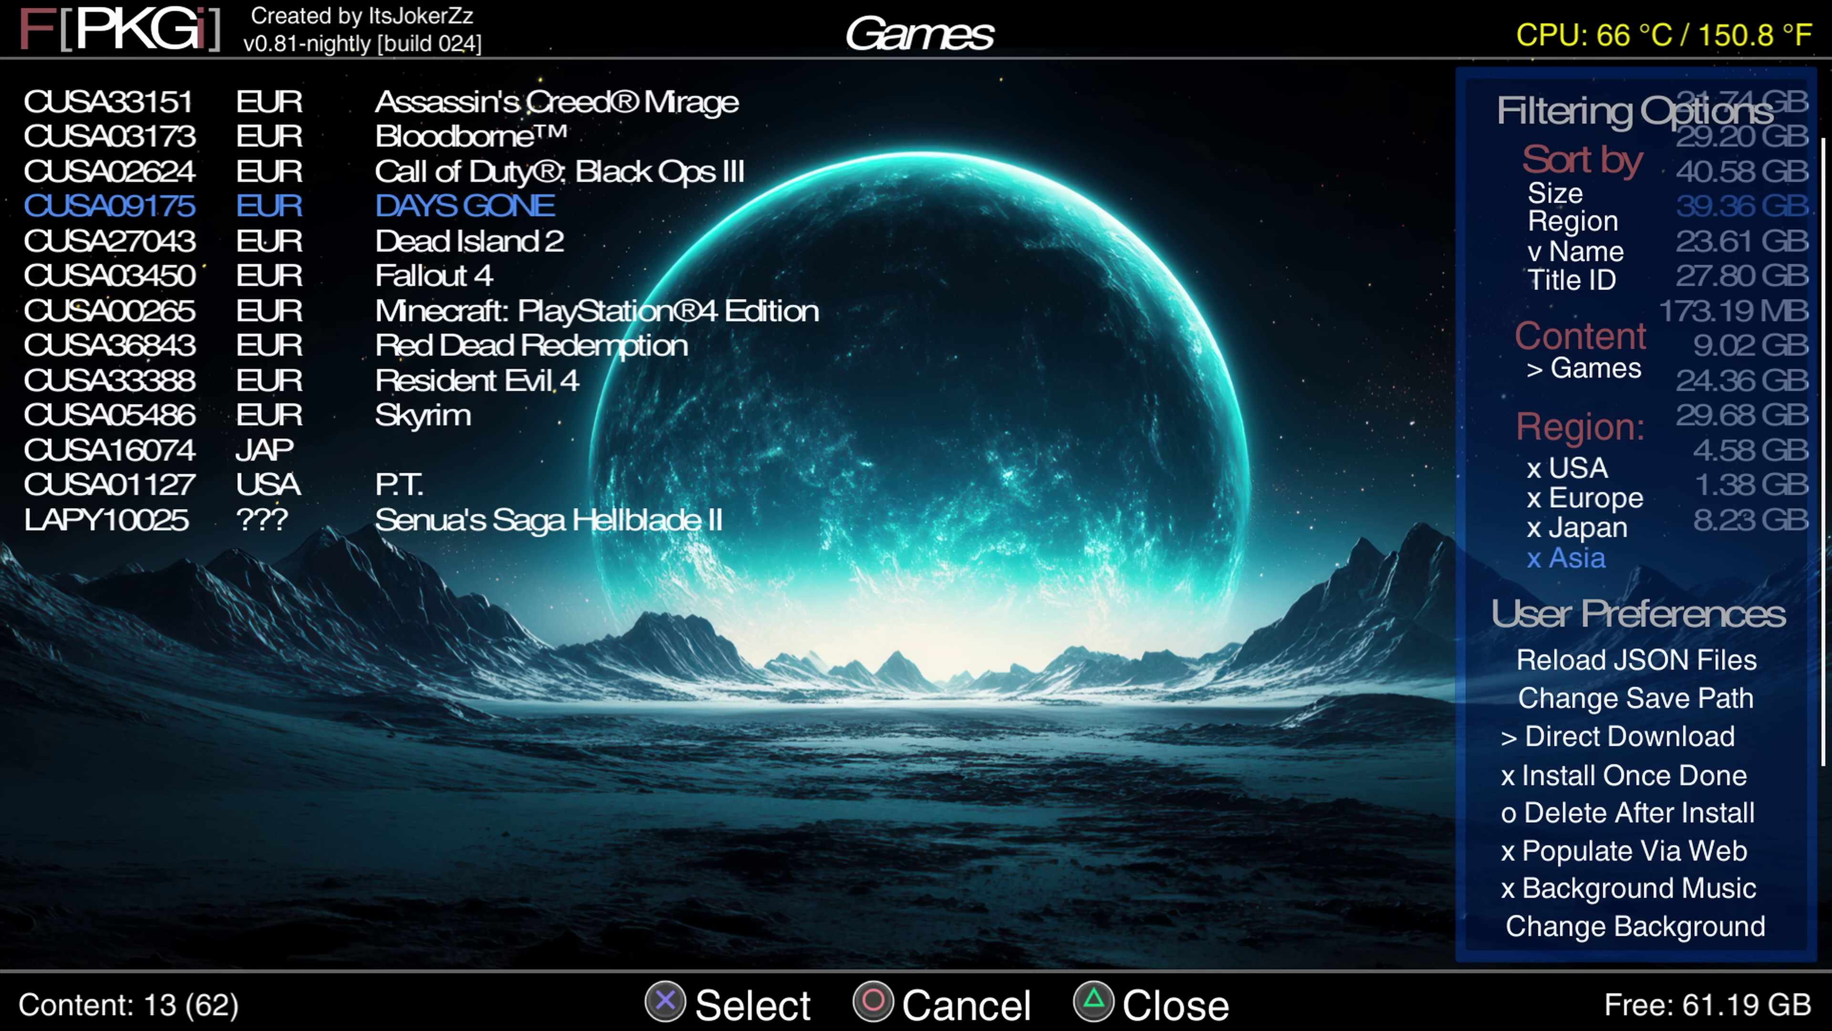
key(Down)
key(Up)
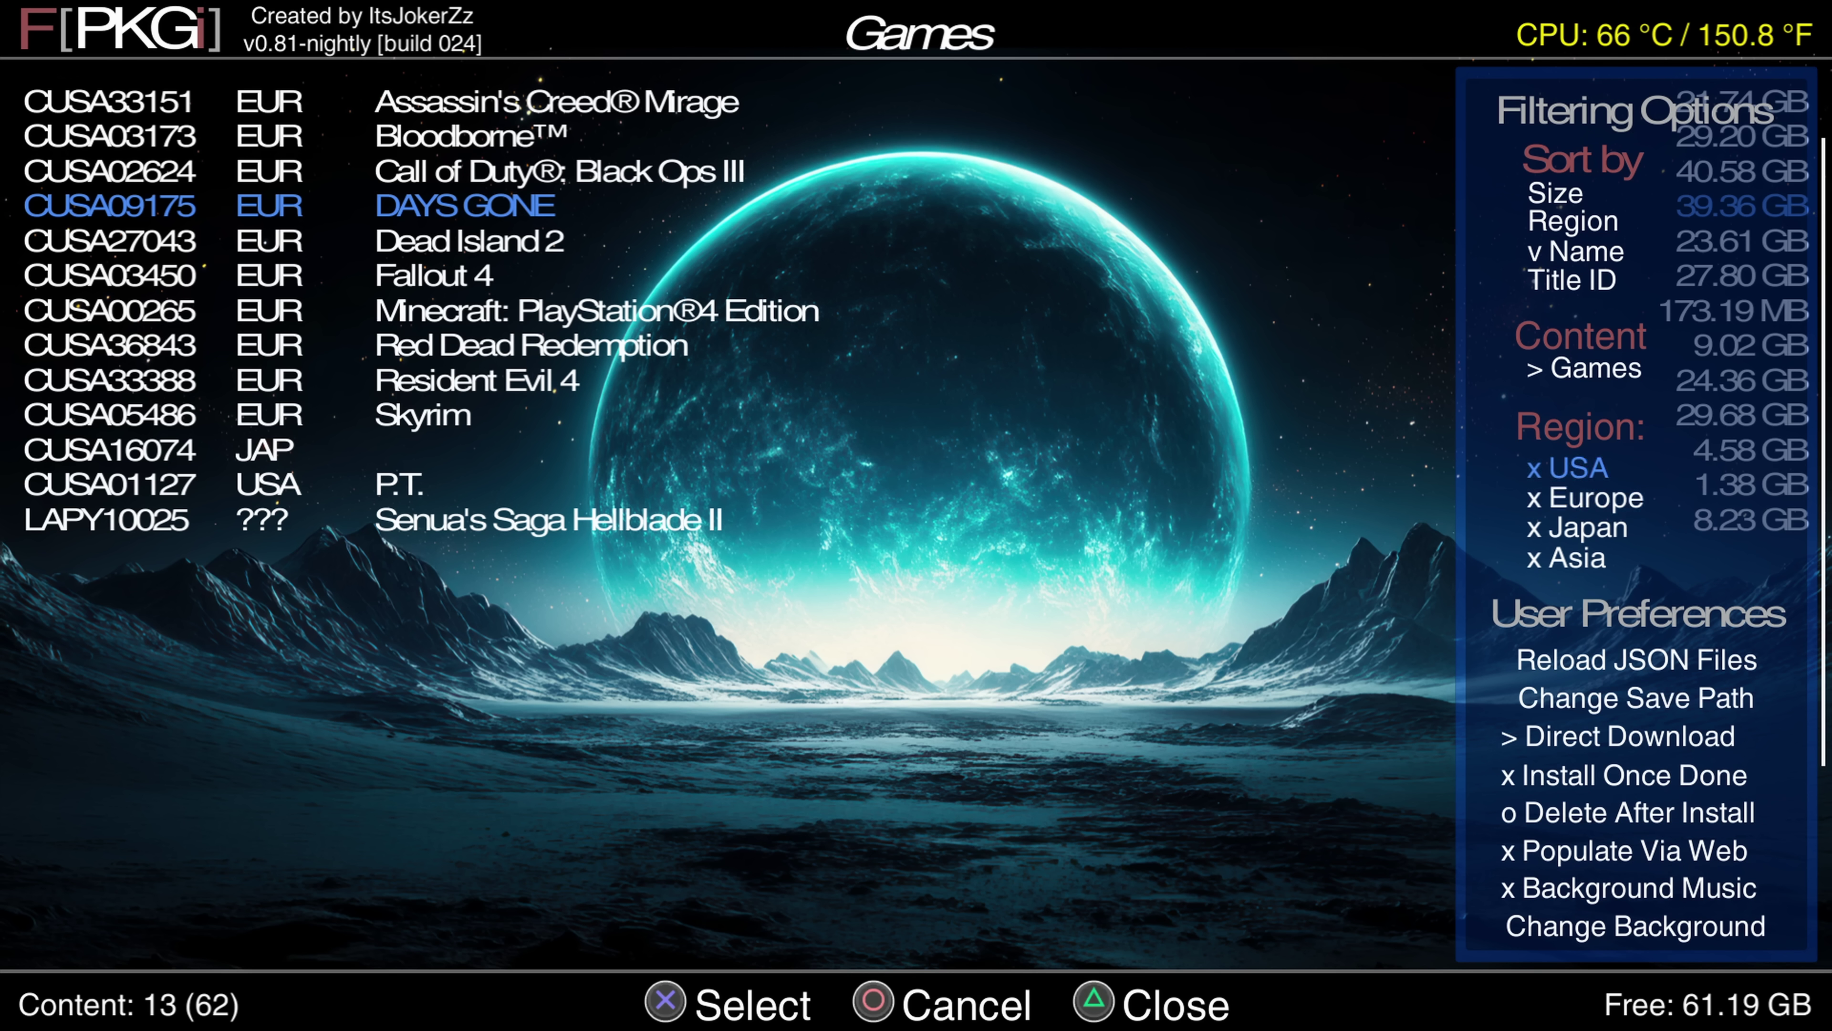
key(Down)
key(Down)
key(Up)
key(Up)
key(Down)
key(Down)
- Look over the content filter and the sort options for size, region, name and title ID
key(Up)
key(Up)
key(Up)
key(Up)
key(Up)
key(Up)
key(Up)
key(Down)
key(Down)
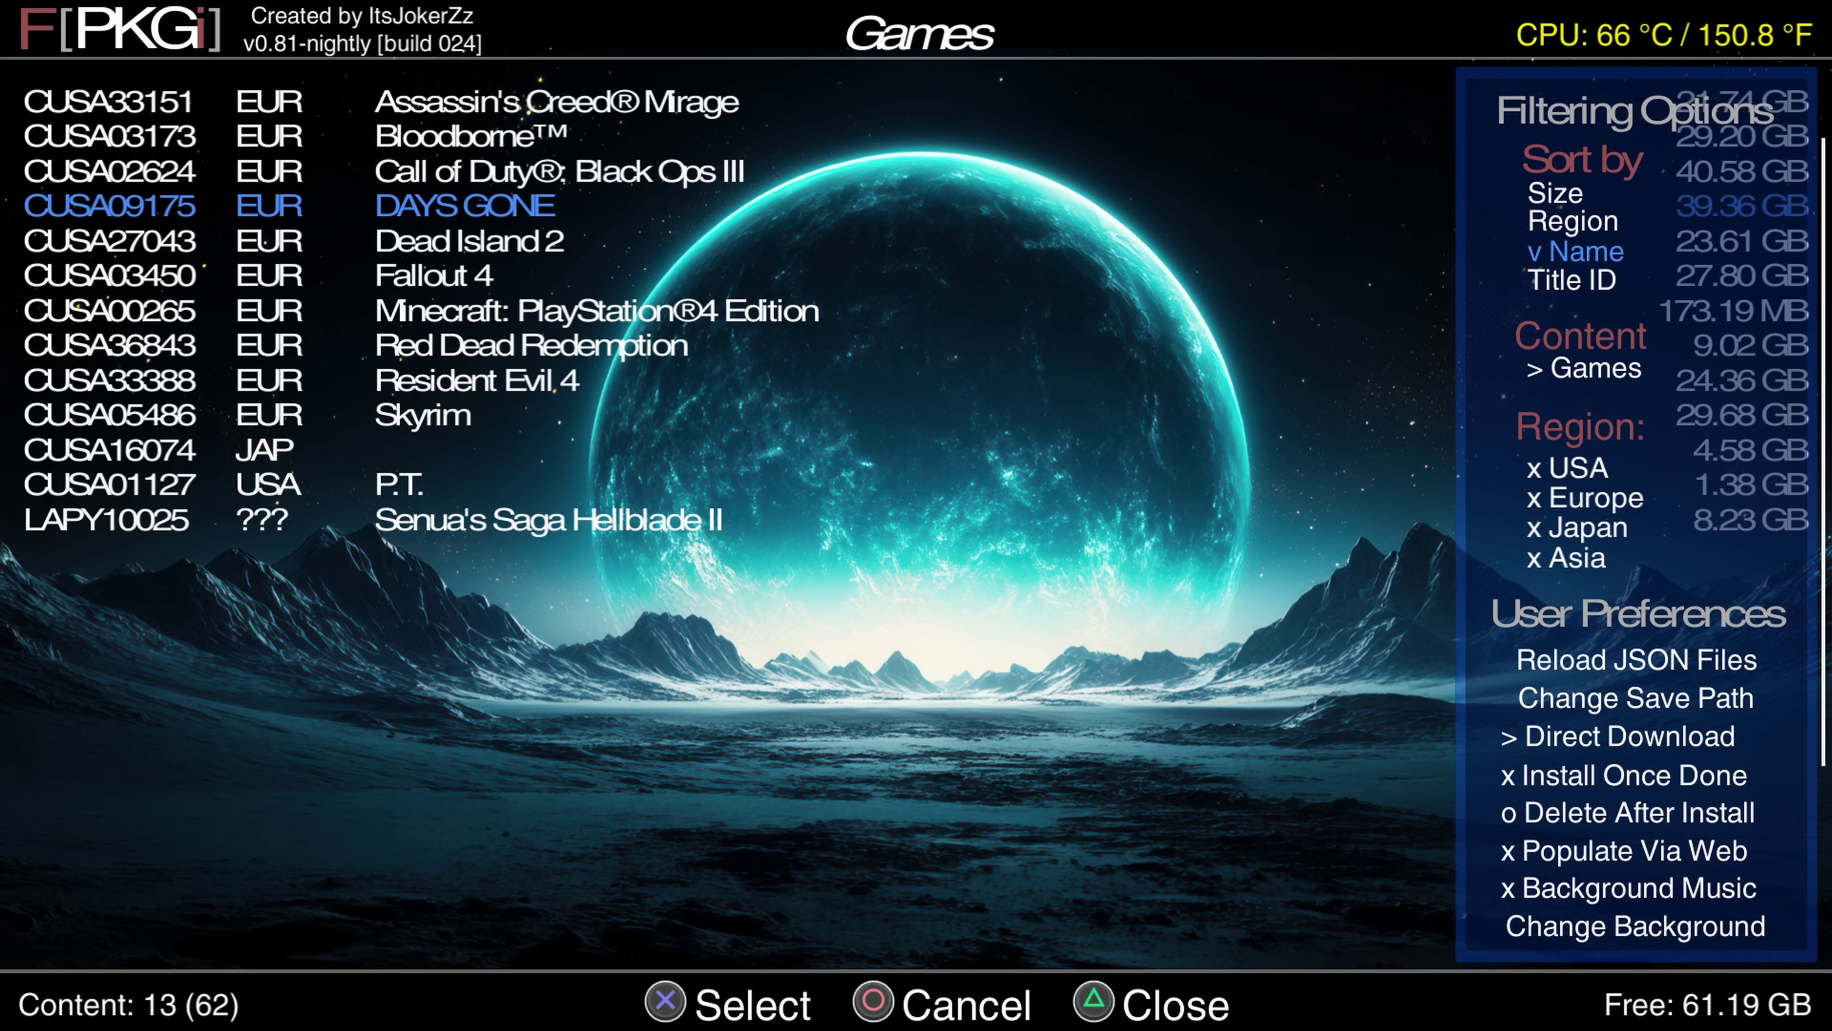
key(Down)
key(Up)
key(Up)
key(Up)
key(Down)
key(Down)
key(Down)
key(Down)
key(Down)
key(Down)
key(Down)
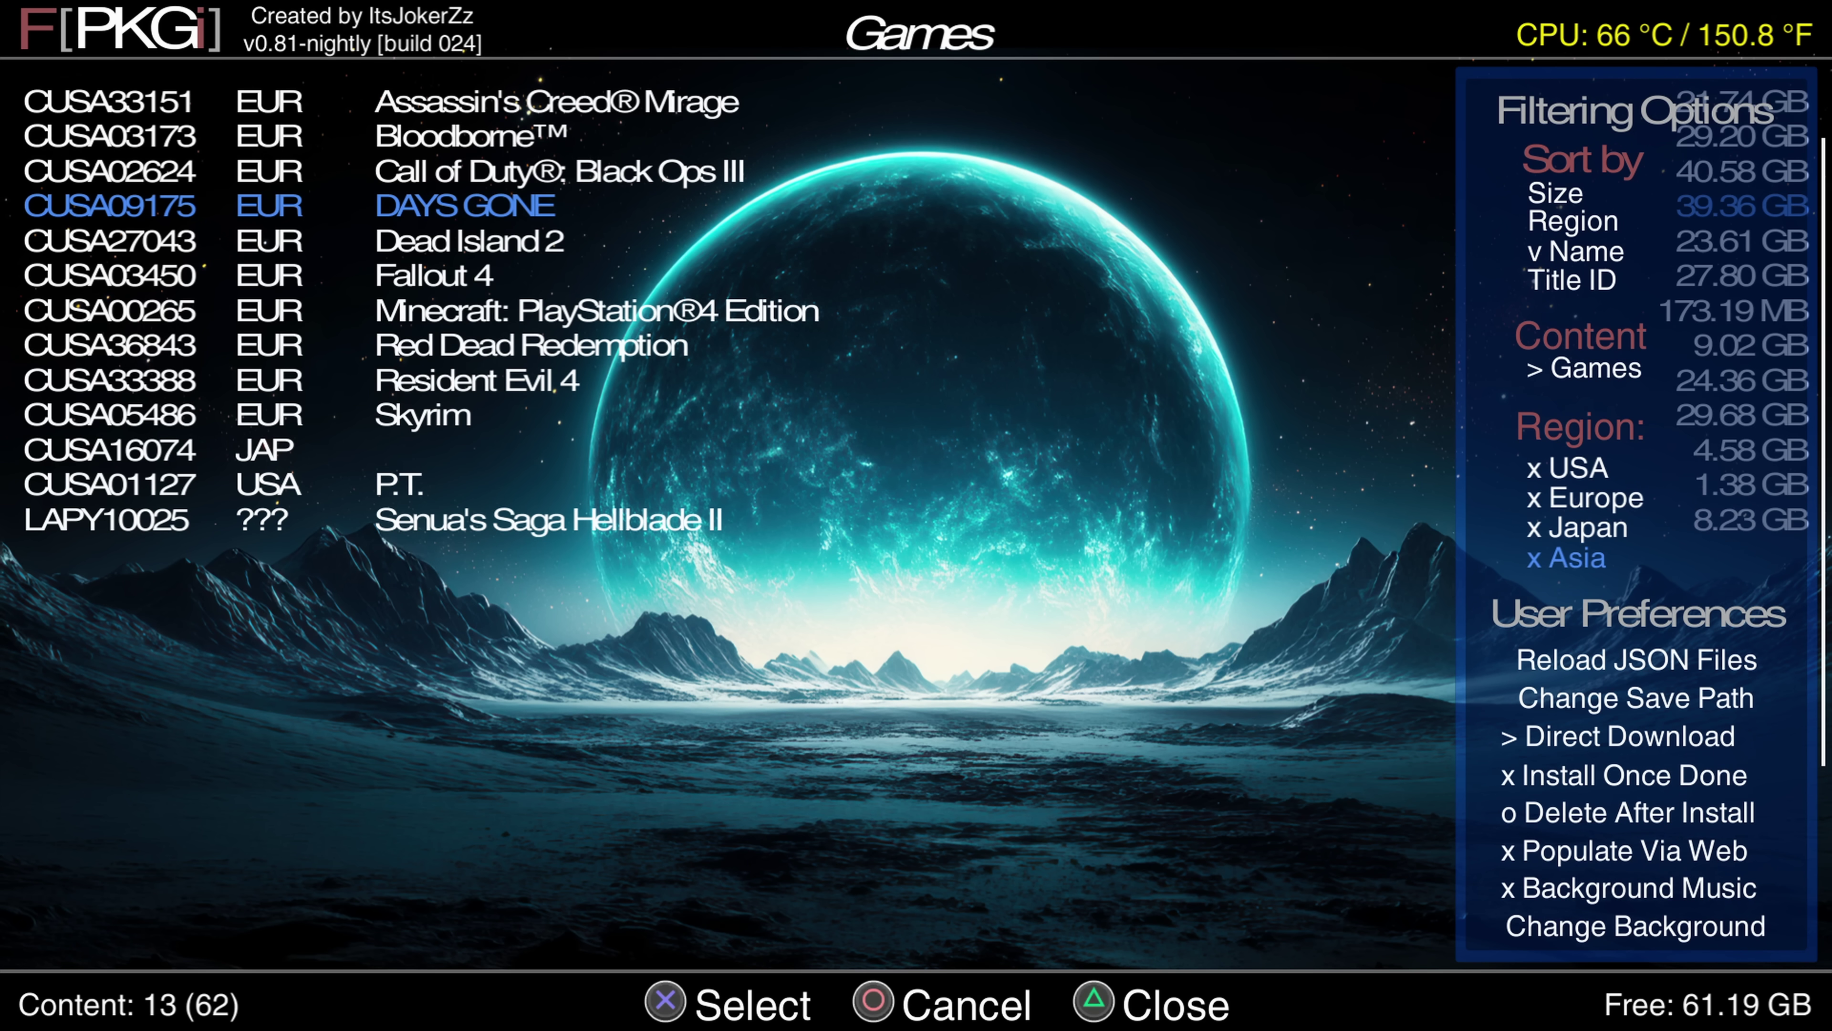
- Set the download mode preference to Back. Download and close the options
key(Escape)
key(Return)
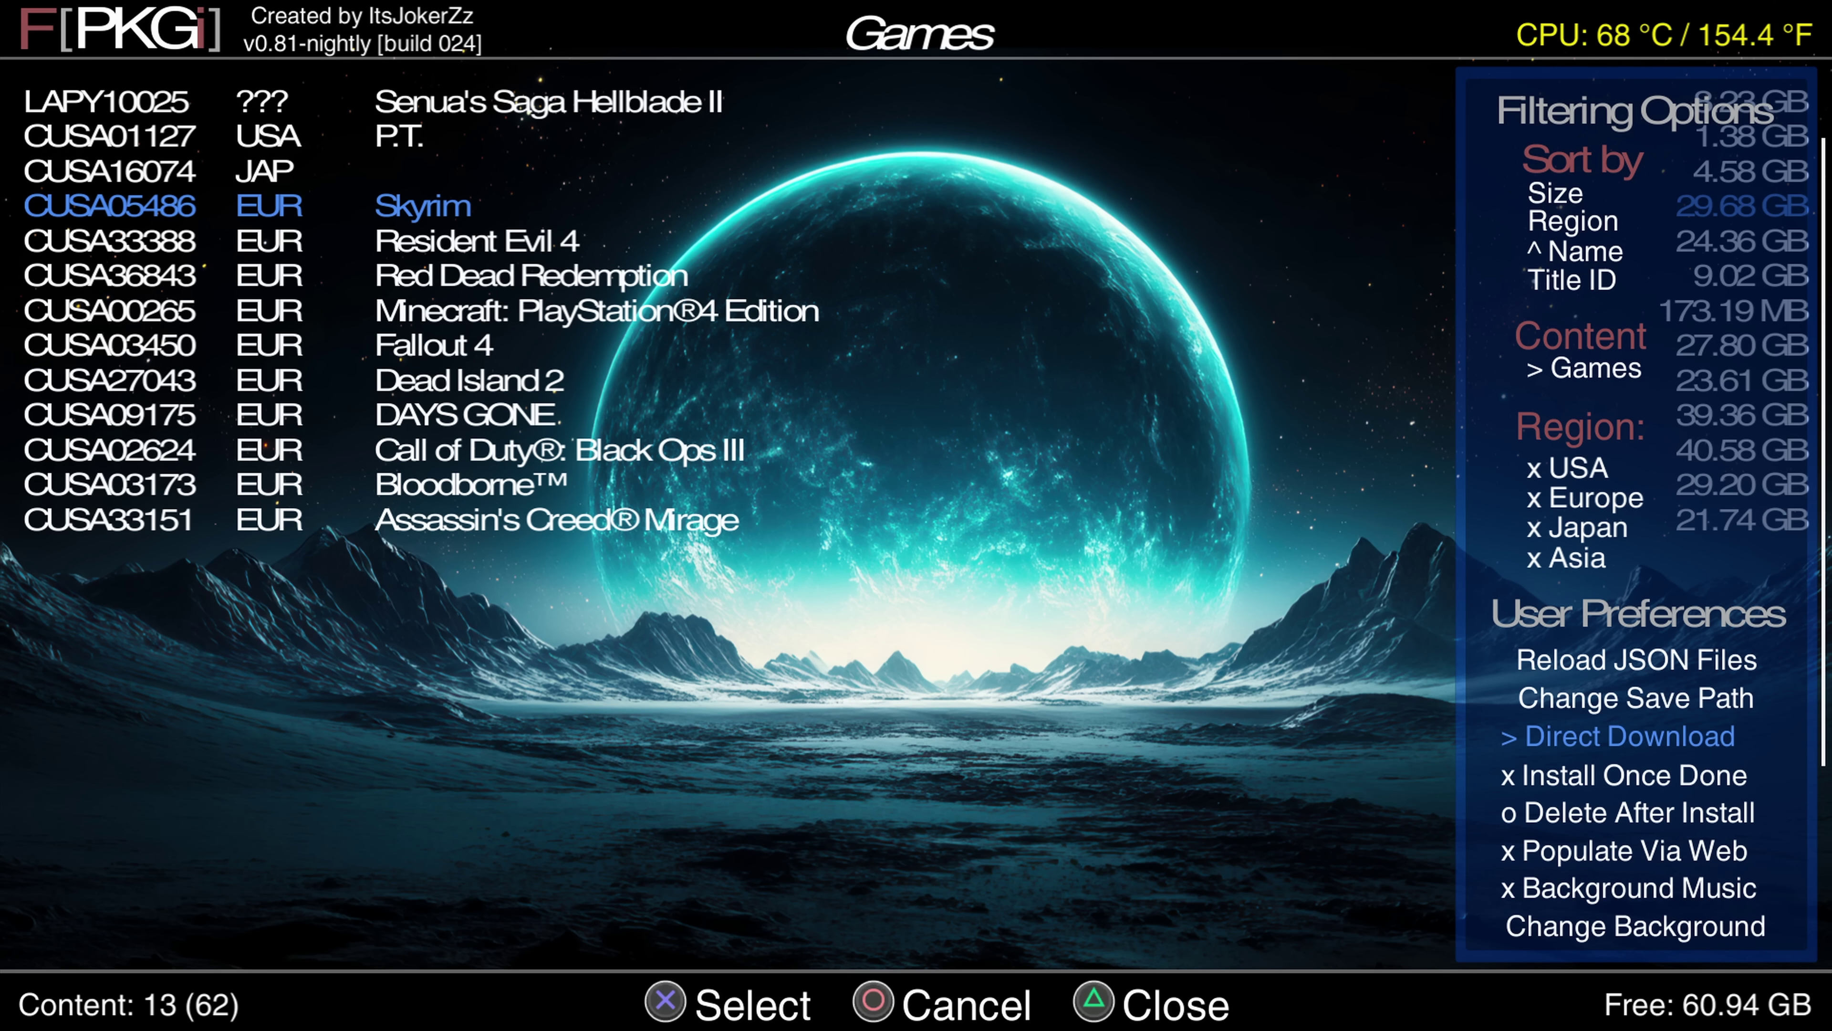
key(Return)
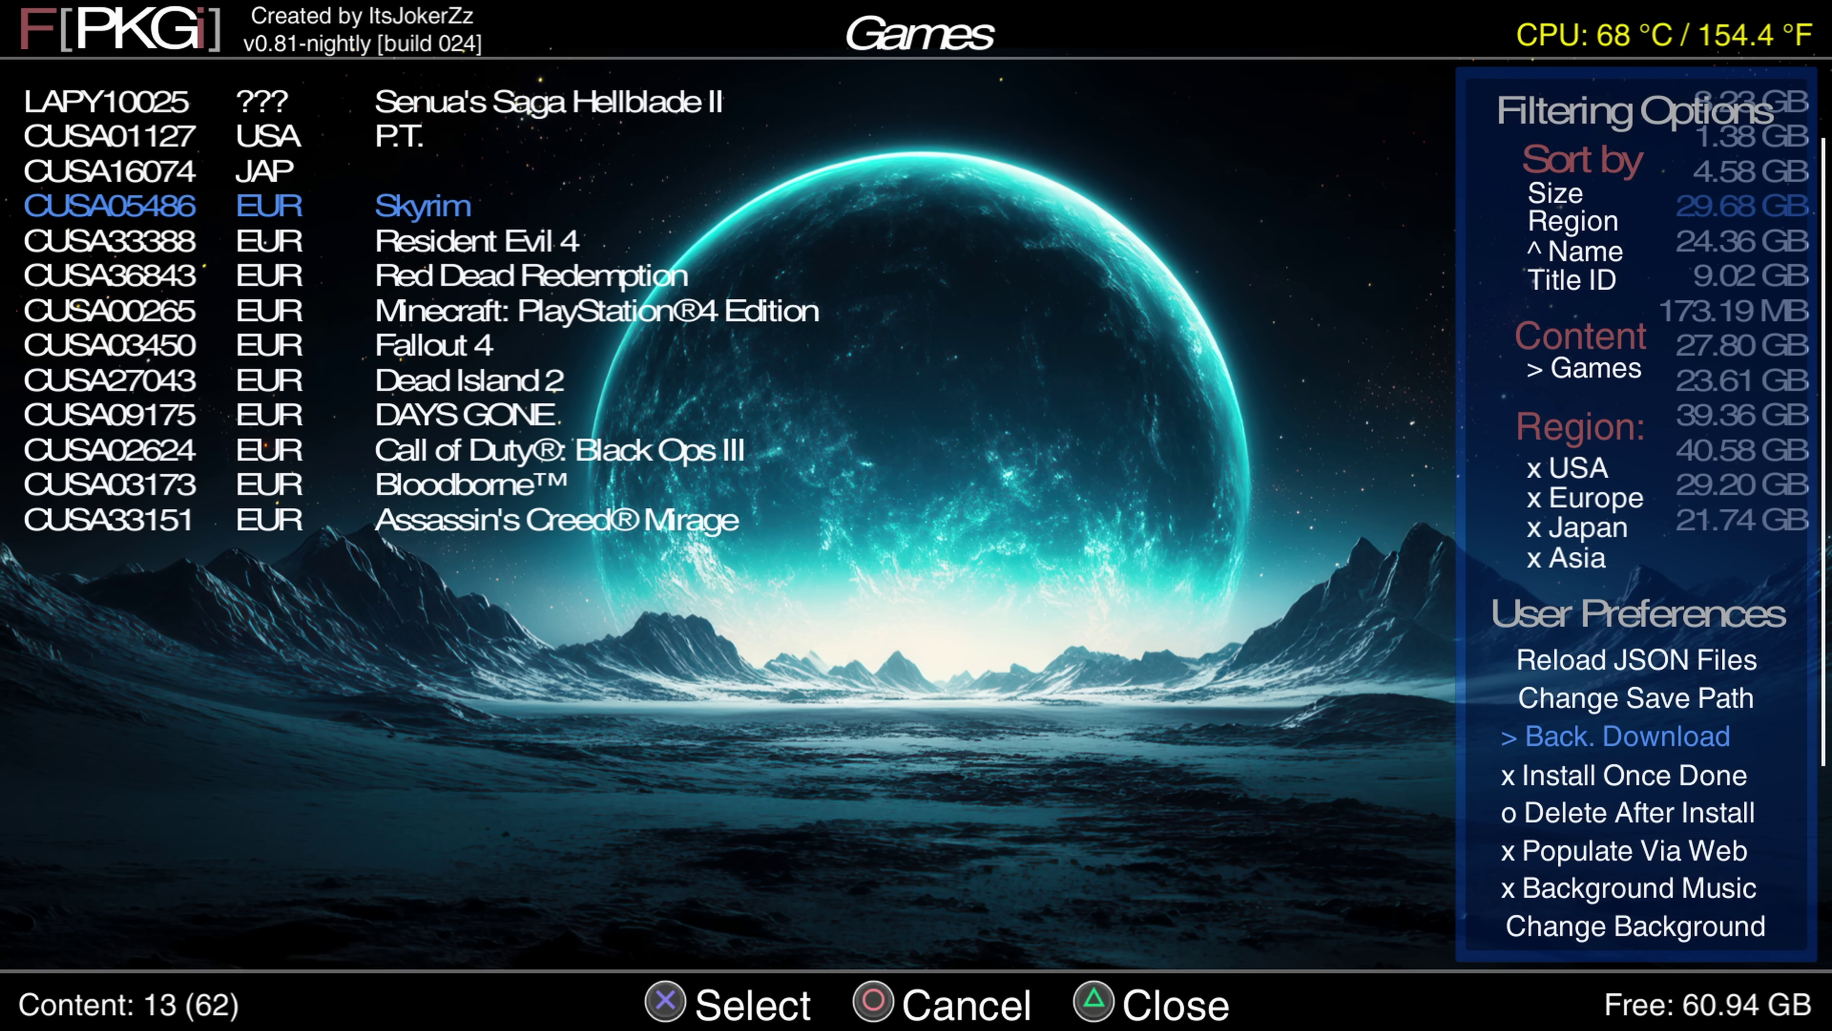
key(Escape)
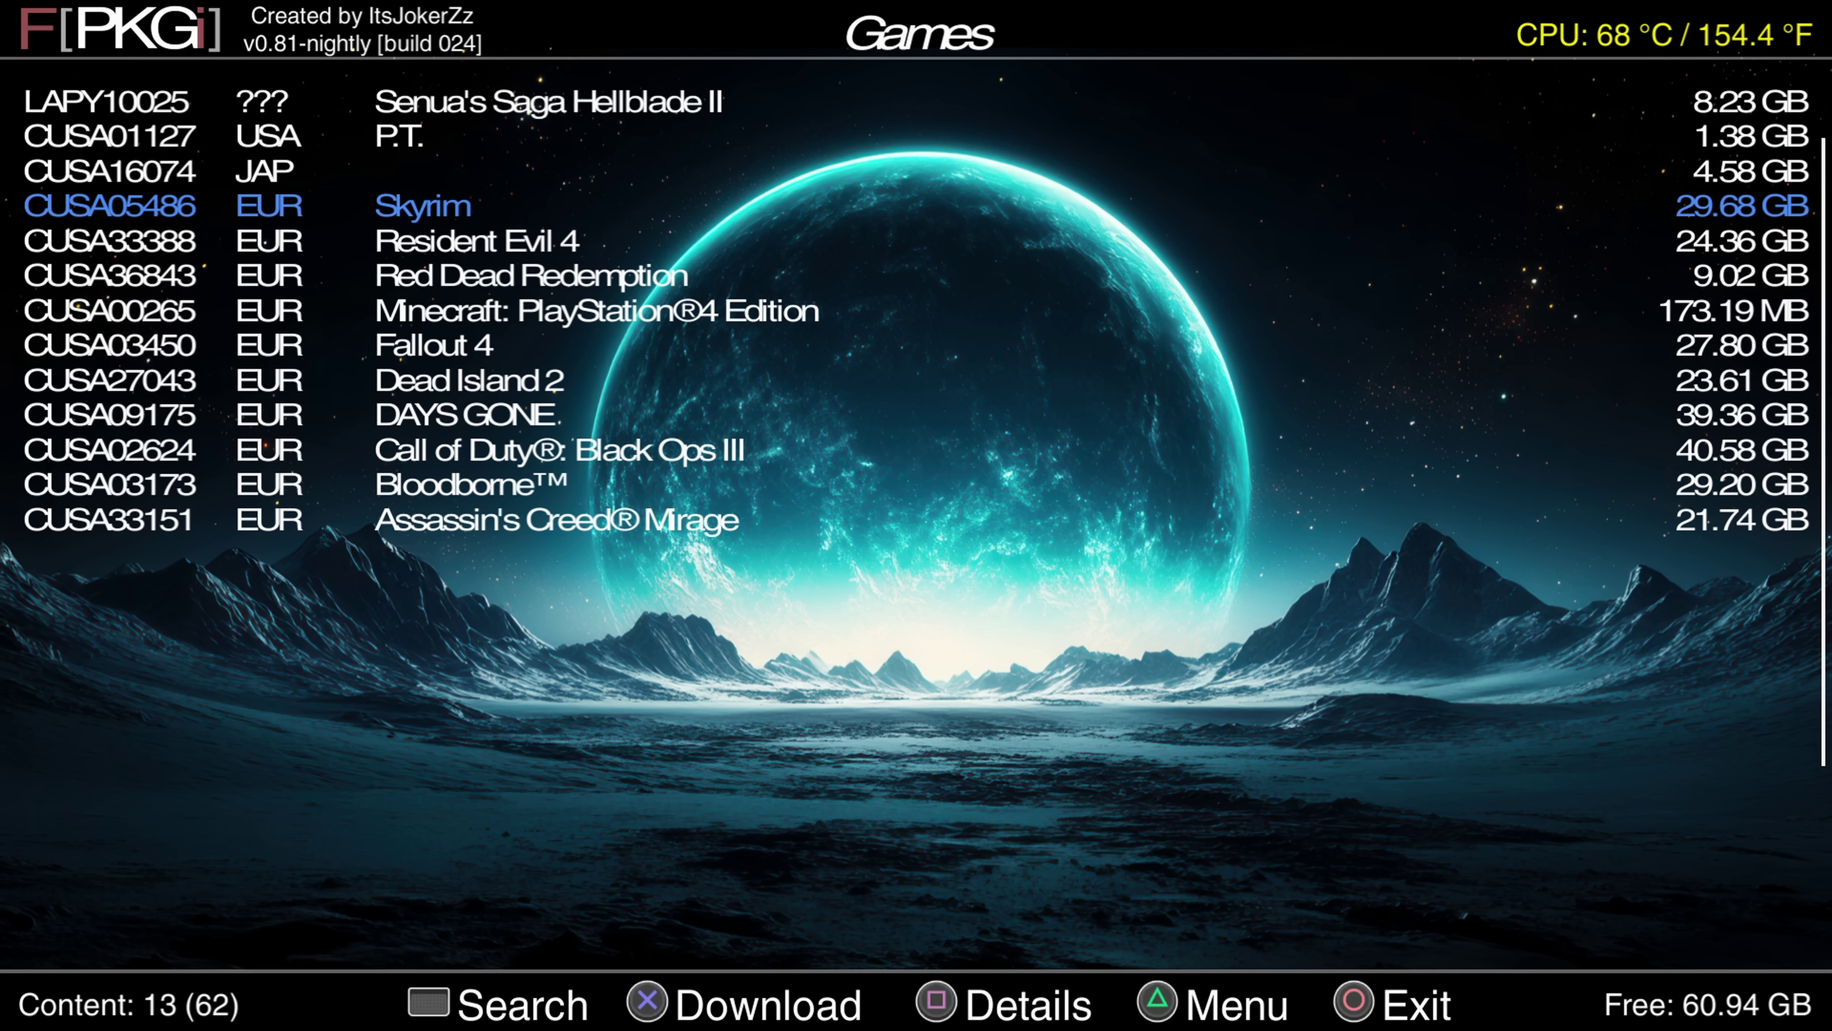
- Start the download of Senua's Saga Hellblade II from the Games list
key(Up)
key(Up)
key(Up)
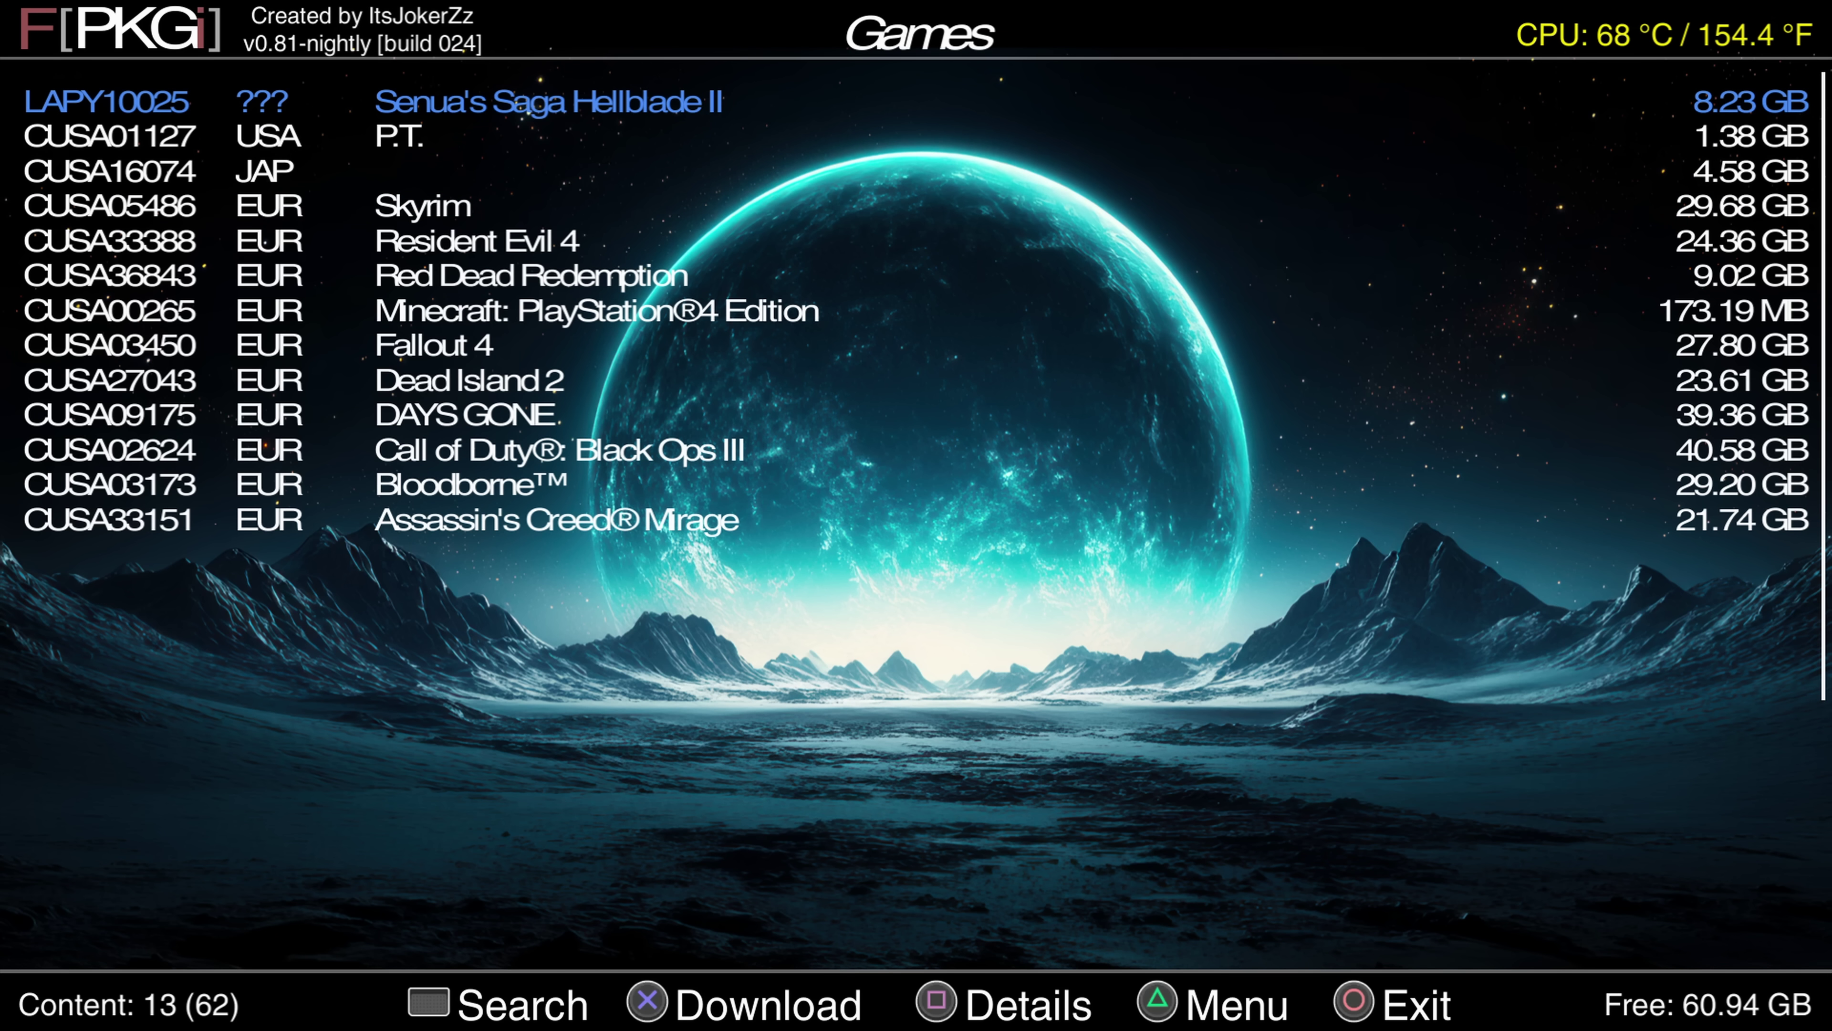
key(Return)
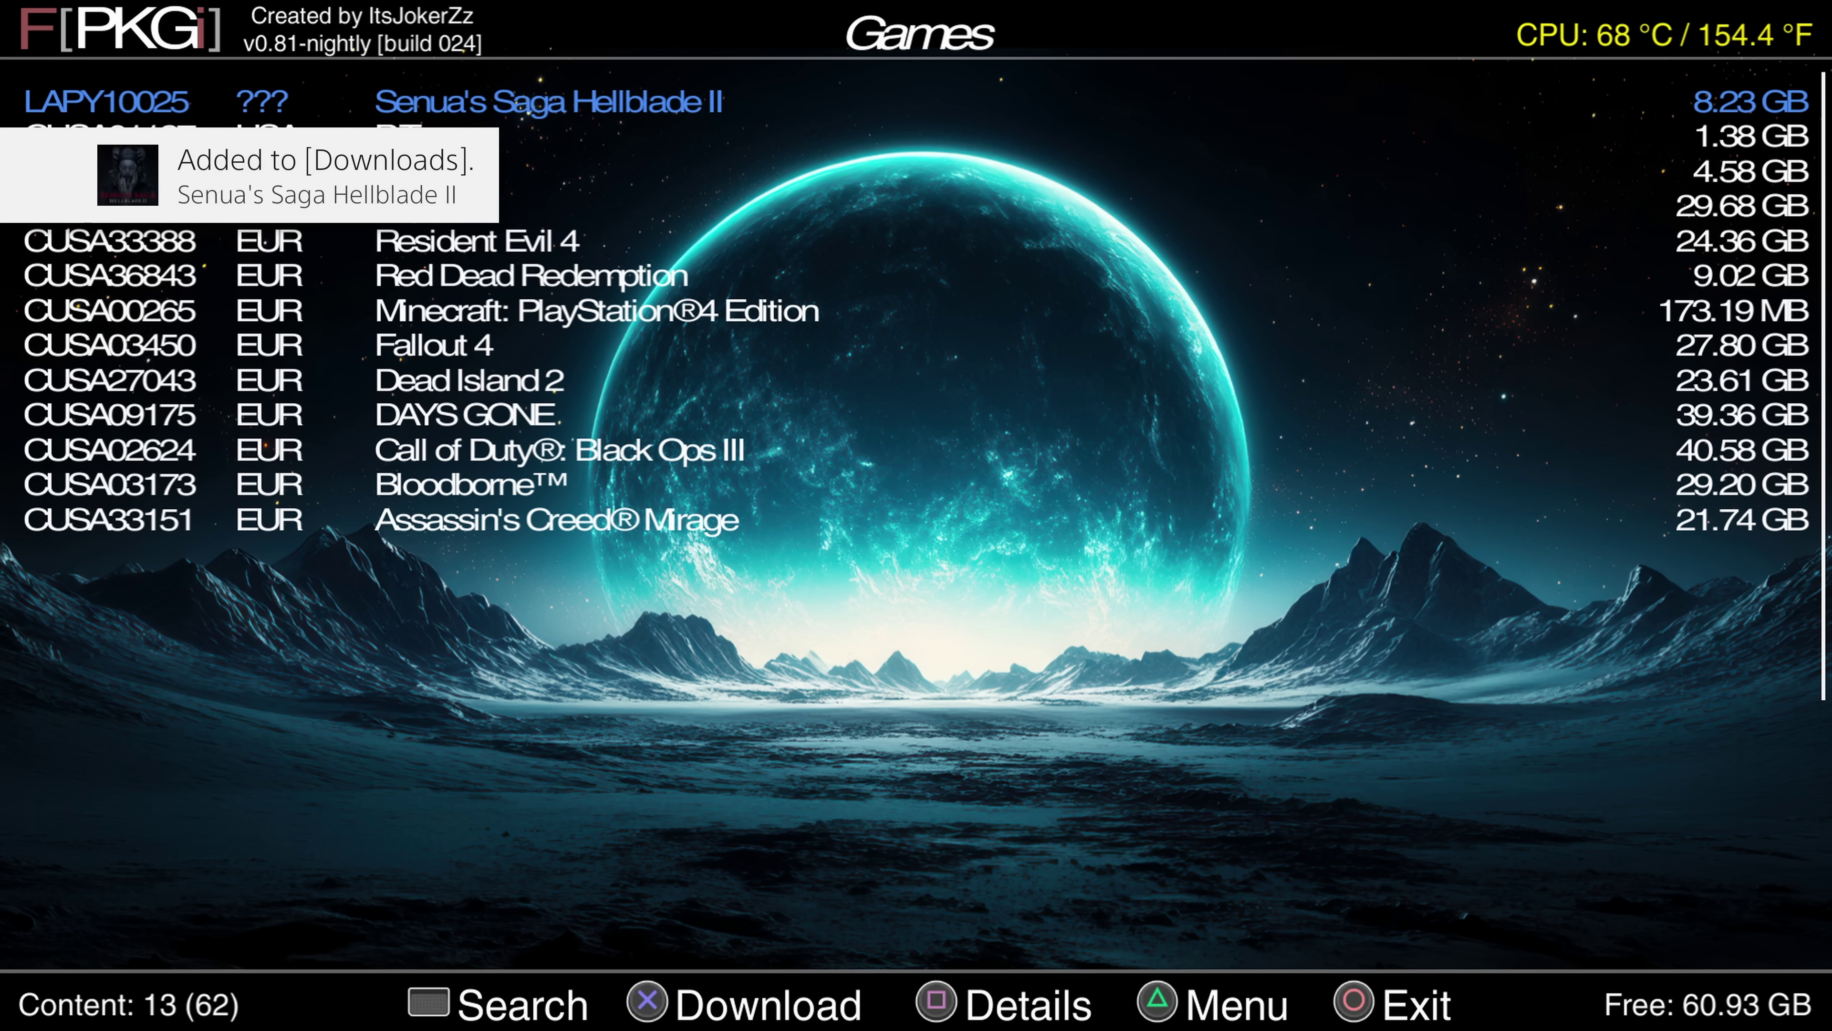
- Browse the other titles in the Games list during the background download
key(Down)
key(Down)
key(Down)
key(Down)
key(Down)
key(Down)
key(Down)
key(Down)
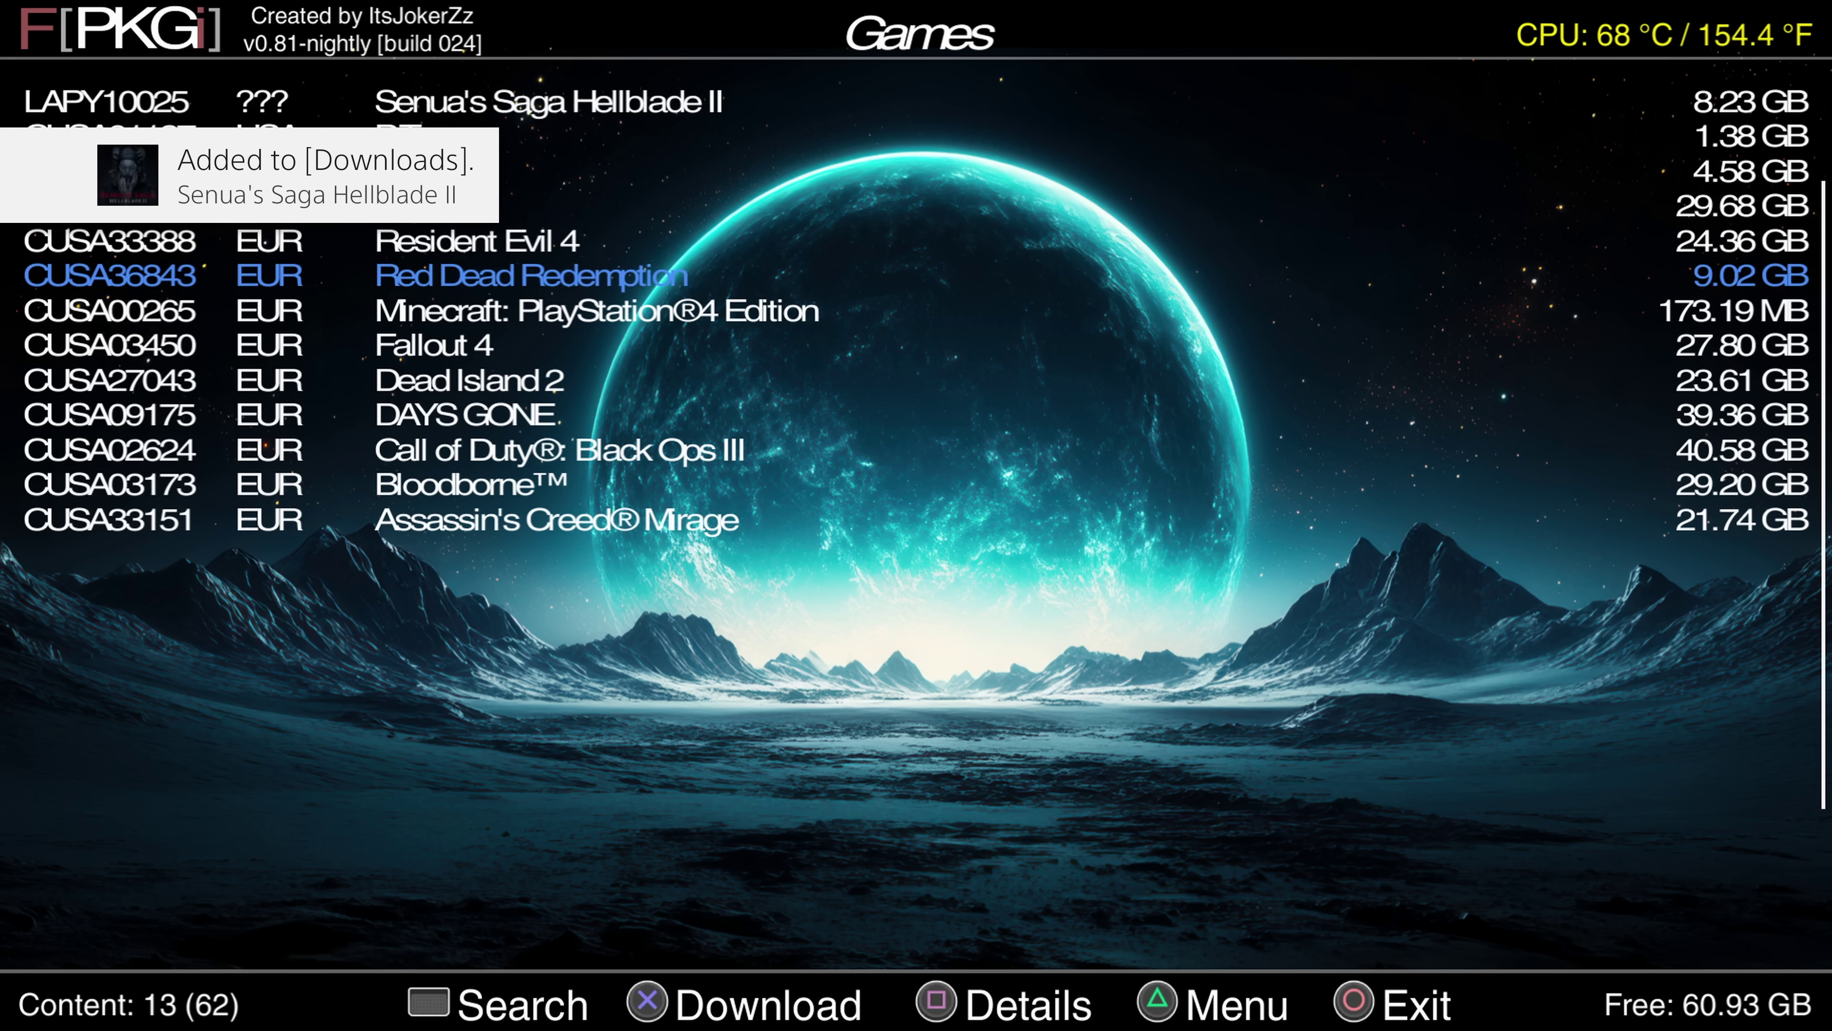
key(Up)
key(Up)
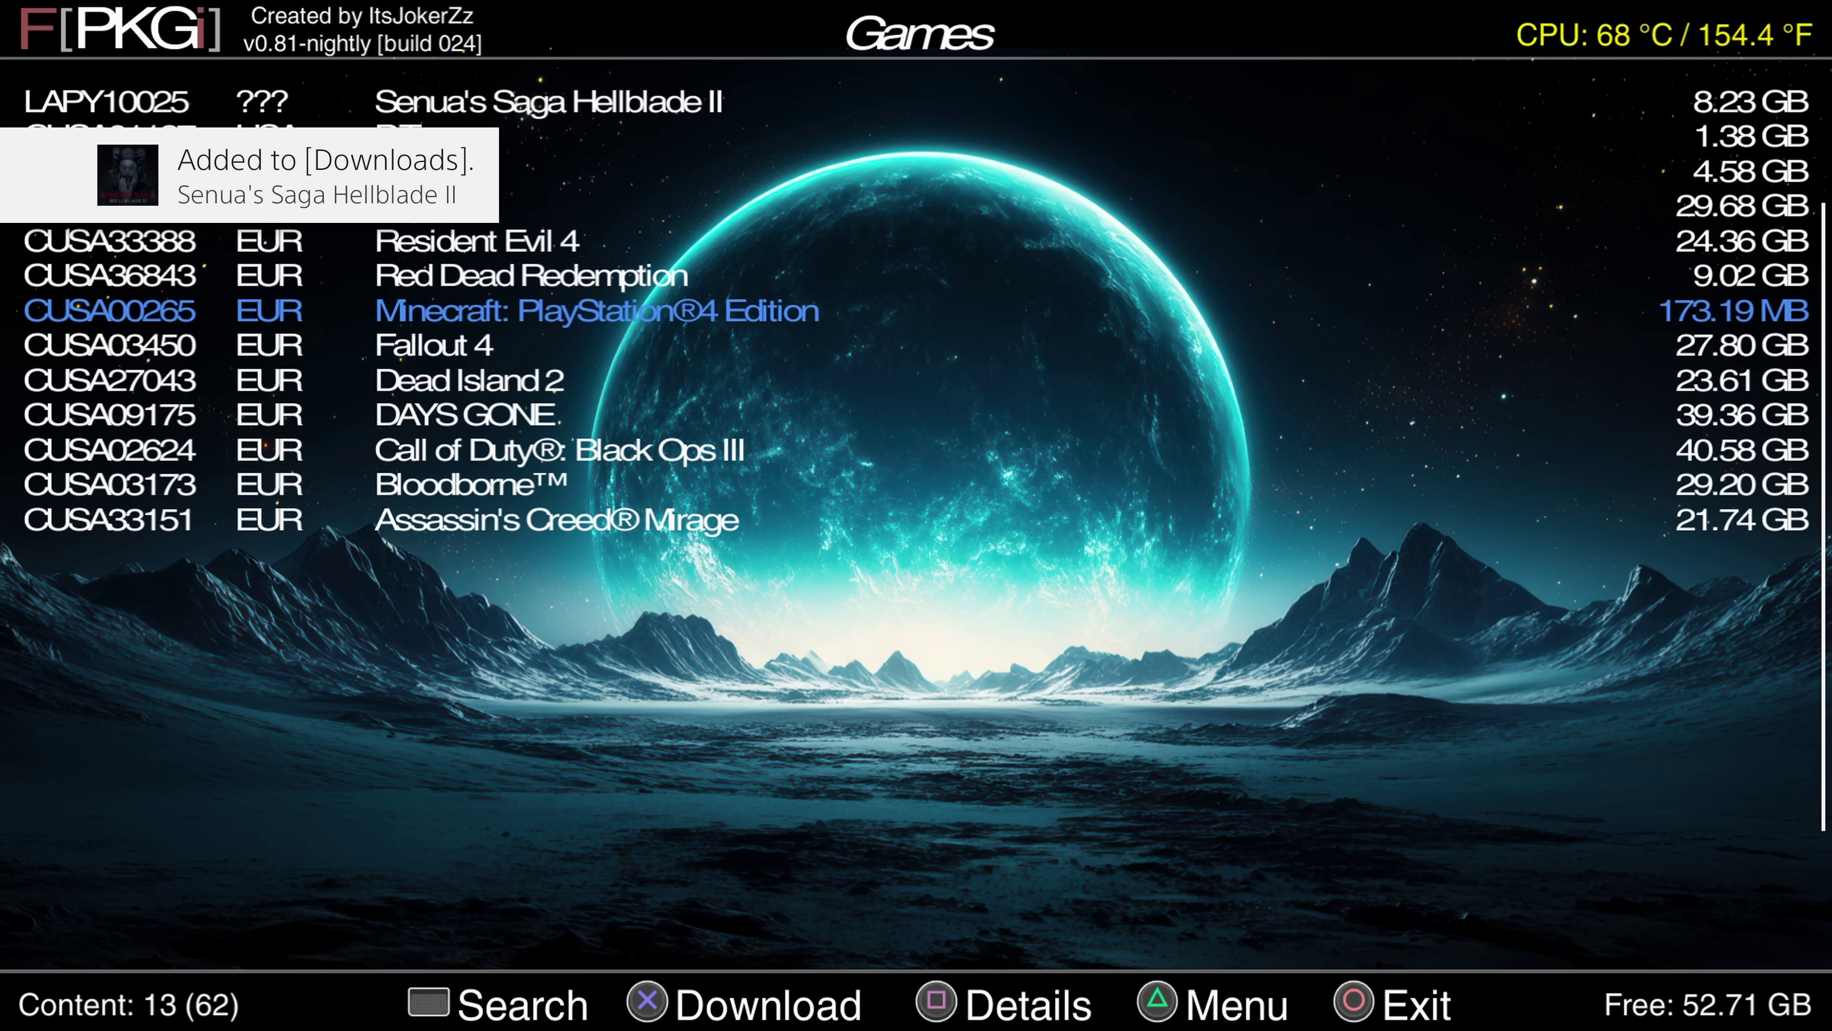
key(Down)
key(Down)
key(Down)
key(Down)
key(Up)
key(Up)
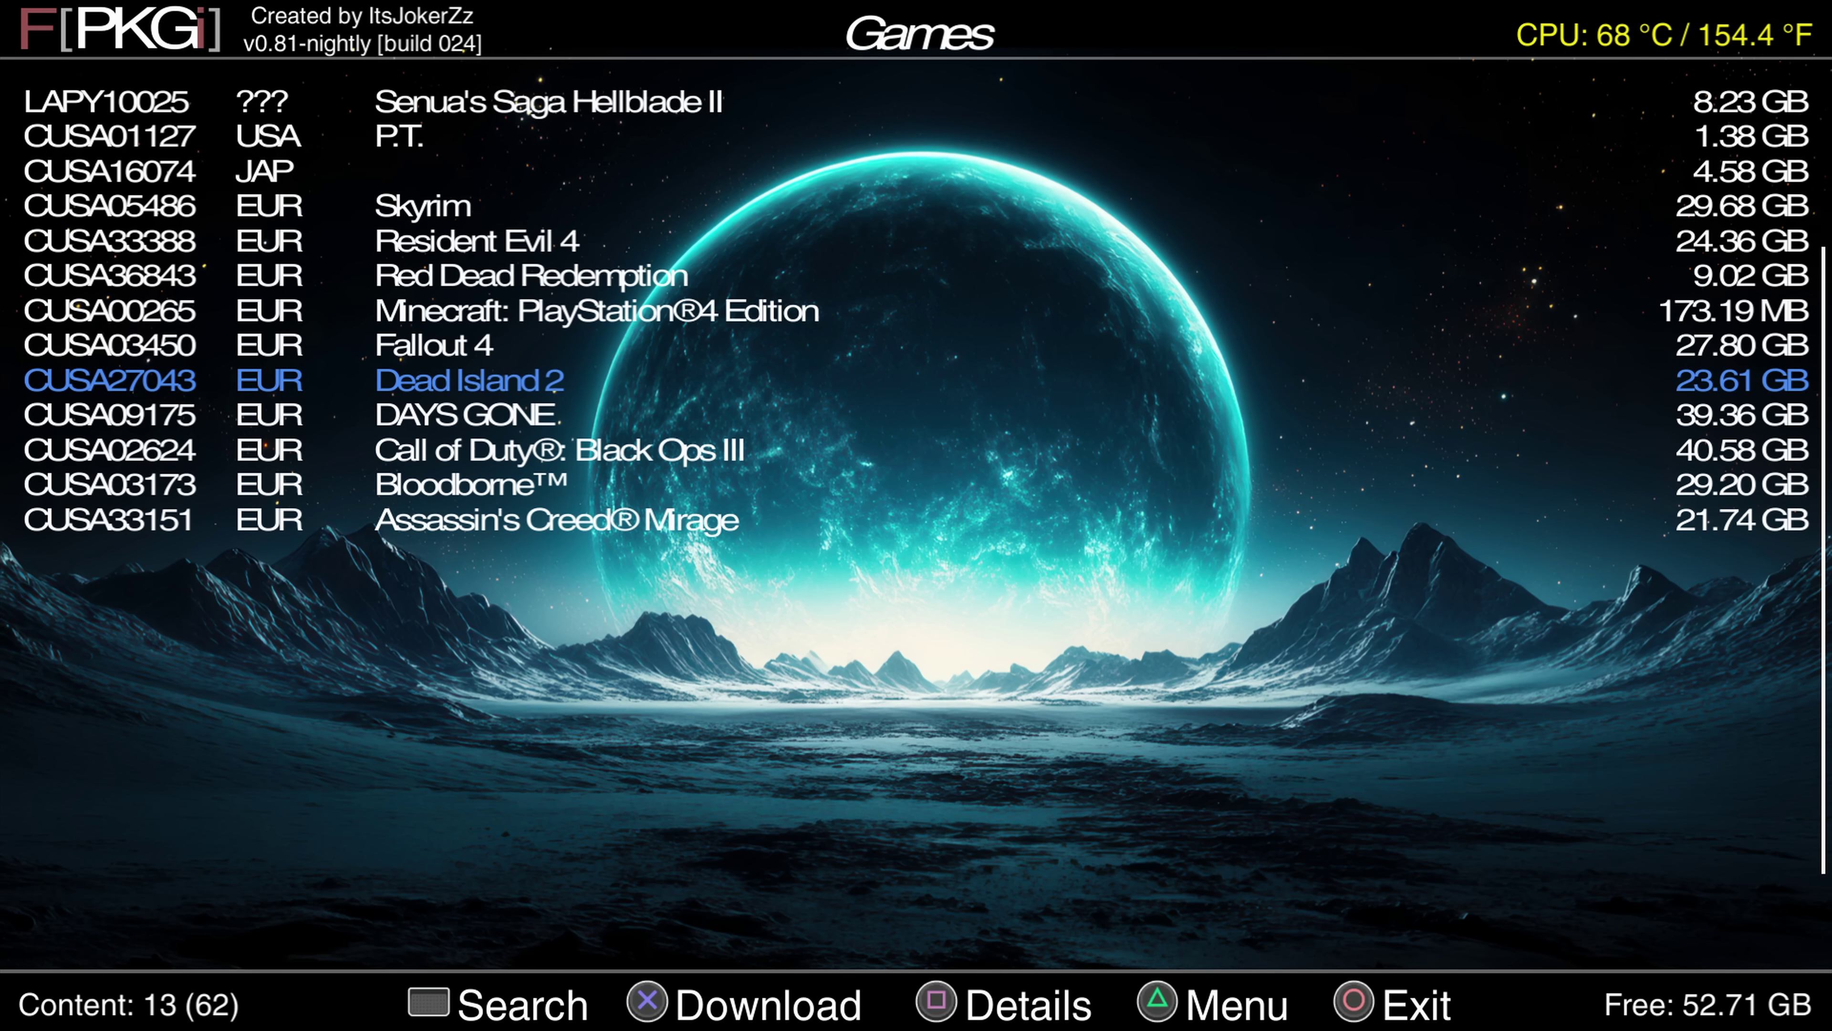